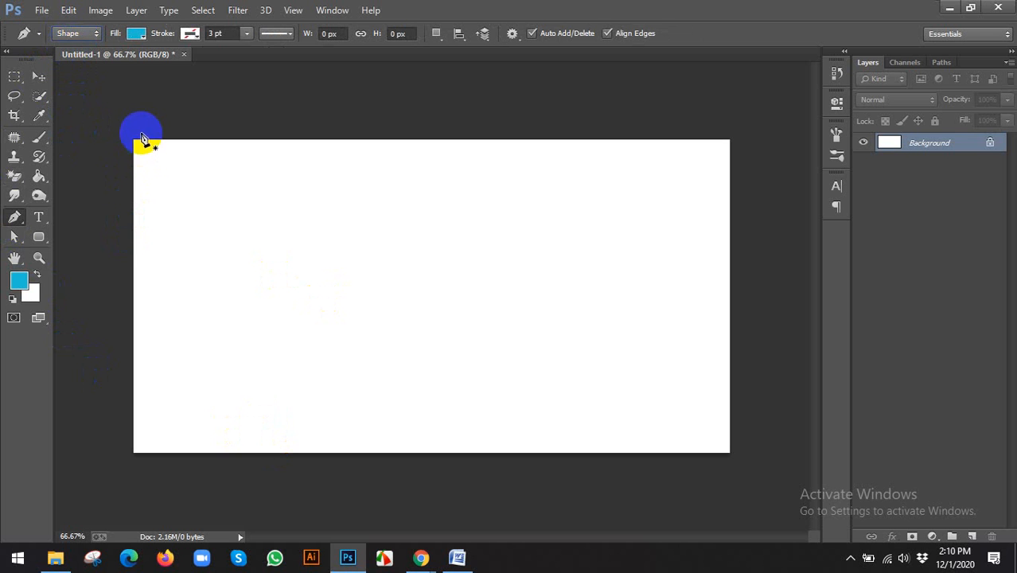
Step: Draw a blue triangle of about 1198 × 630 px with the Pen tool, spanning the canvas's upper corners and its lower edge
left_click(83, 34)
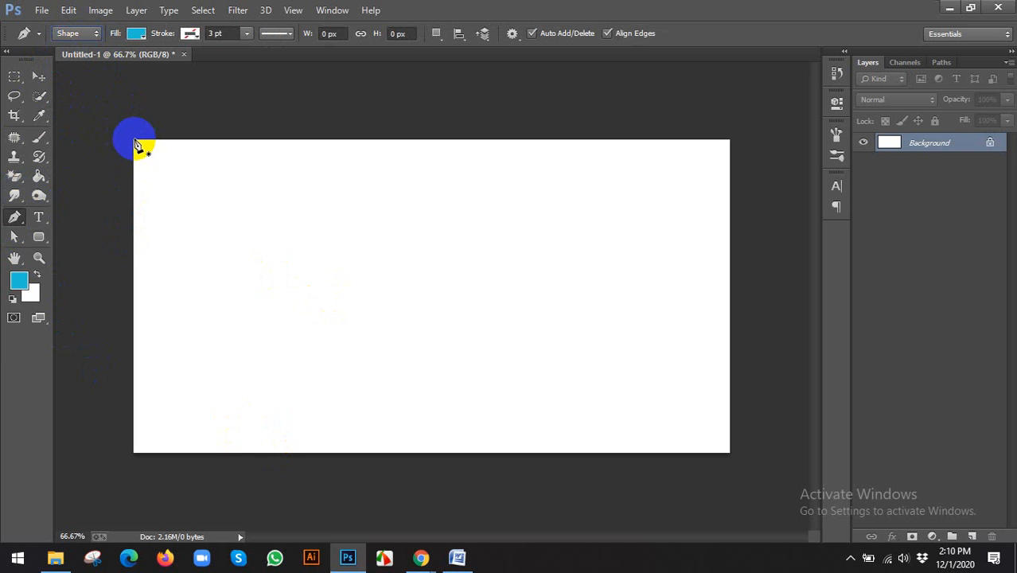
left_click(135, 141)
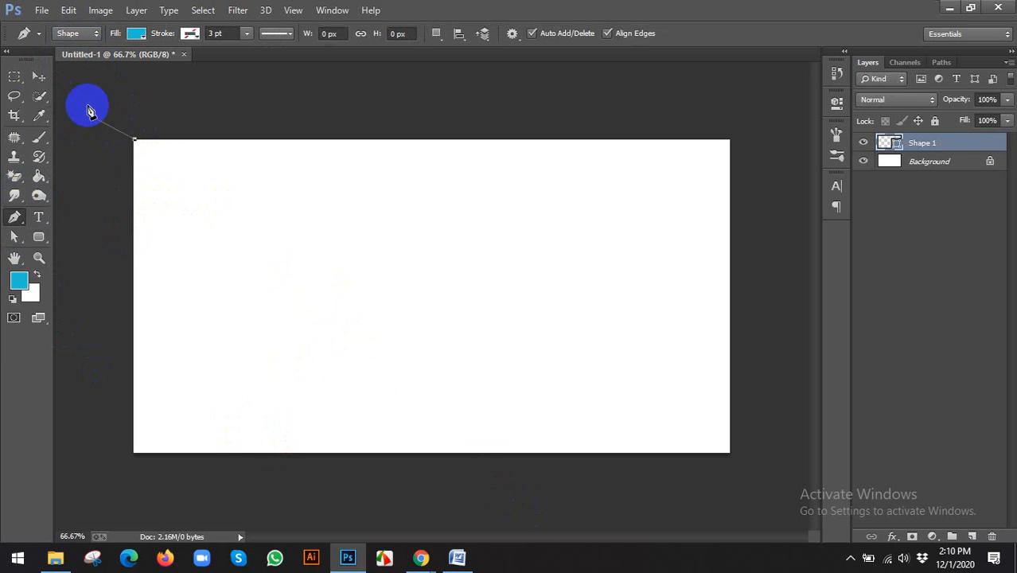
left_click(405, 460)
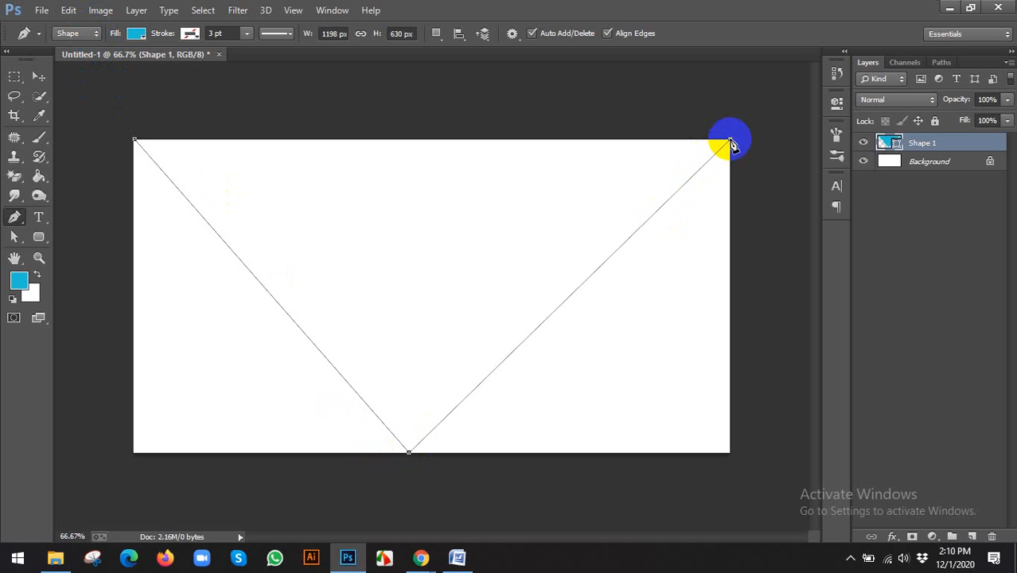
left_click(730, 143)
left_click(135, 144)
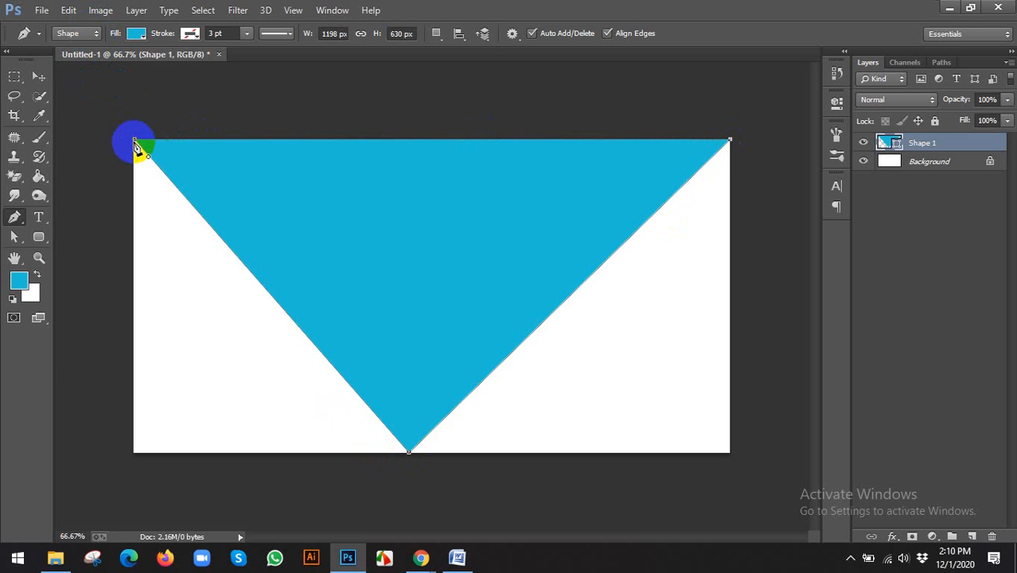
Step: Move the blue triangle sideways across the canvas, and undo the move
left_click(39, 76)
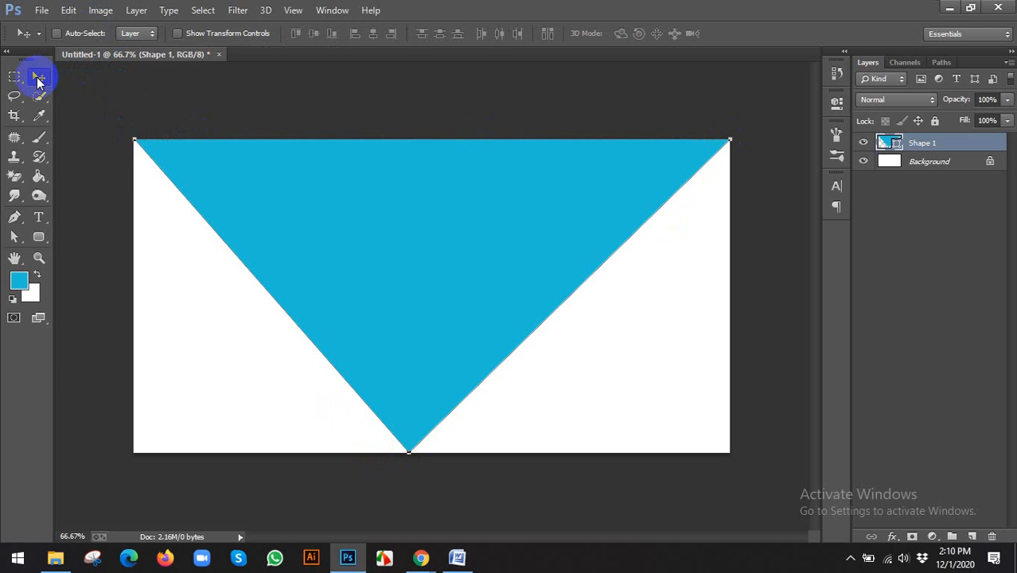
left_click_drag(355, 210, 425, 209)
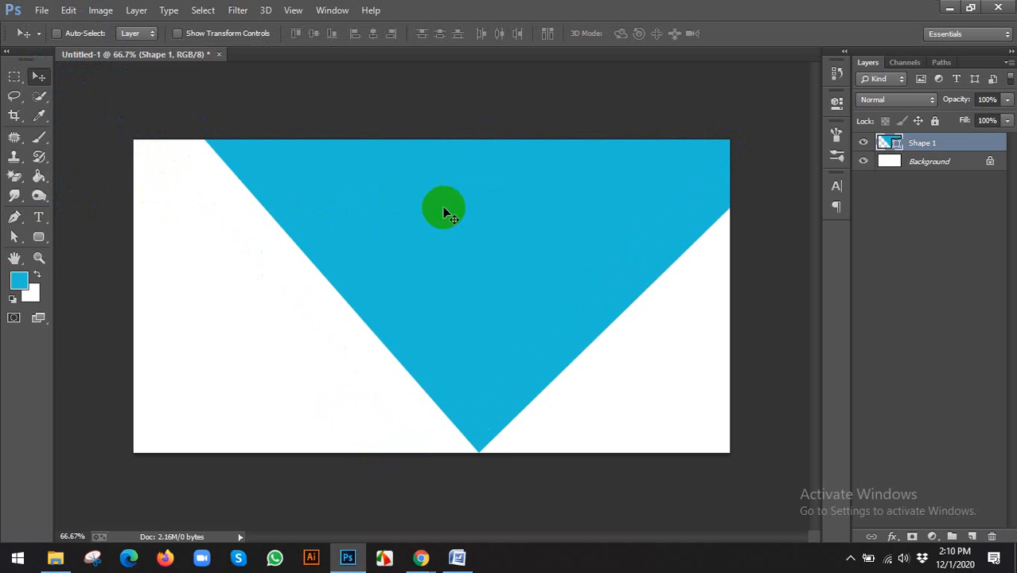
key("ctrl+z")
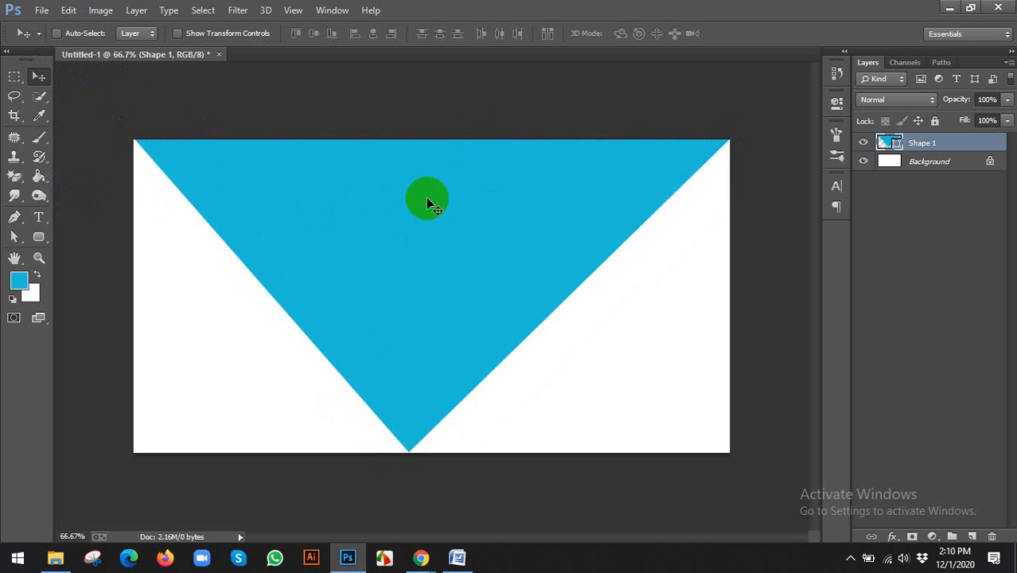
scroll(427, 199, "down", 1)
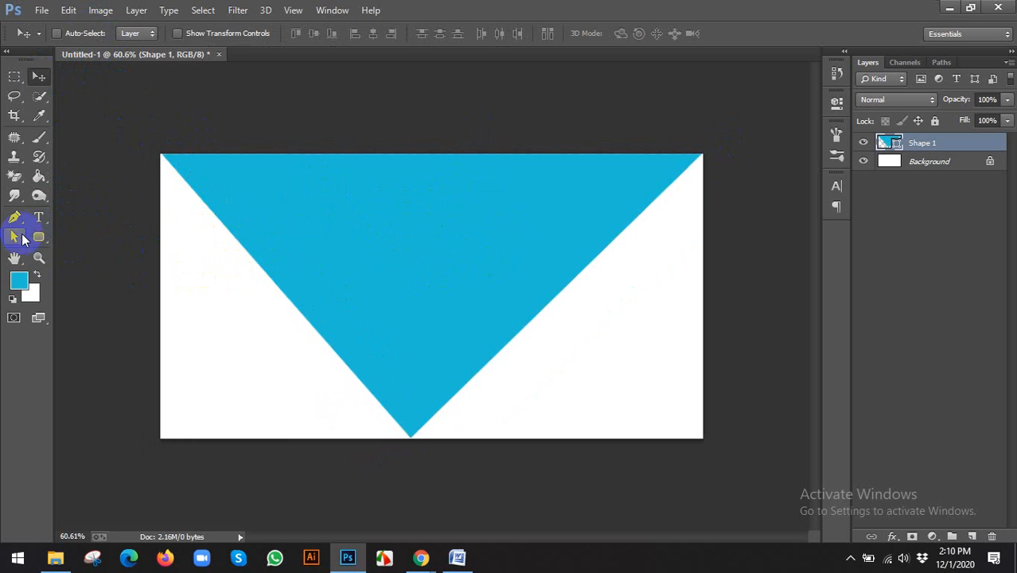
Step: Reshape the triangle by moving its lowest anchor point along the canvas's lower edge towards the right corner
left_click_drag(20, 242, 78, 253)
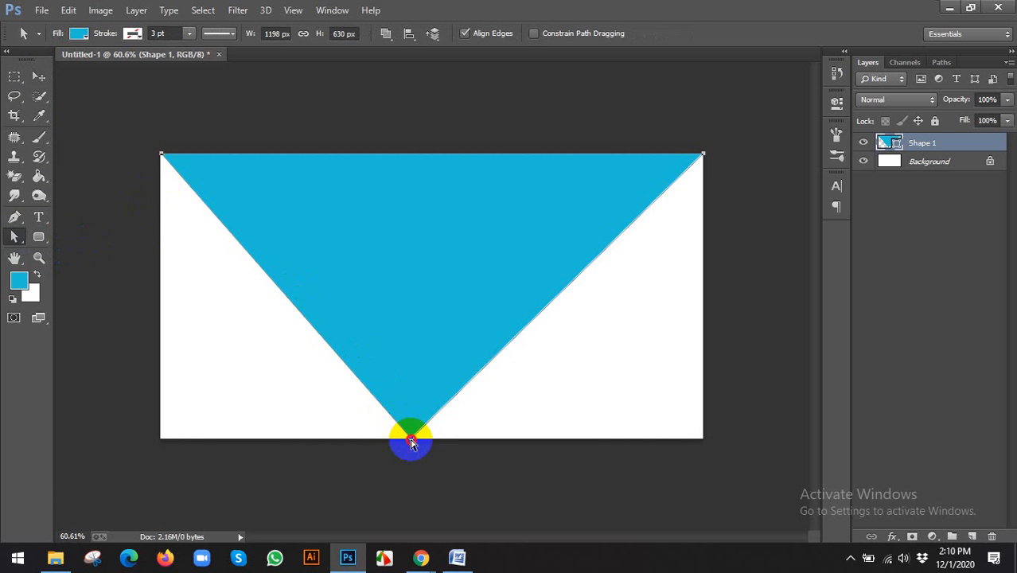
scroll(410, 444, "up", 5)
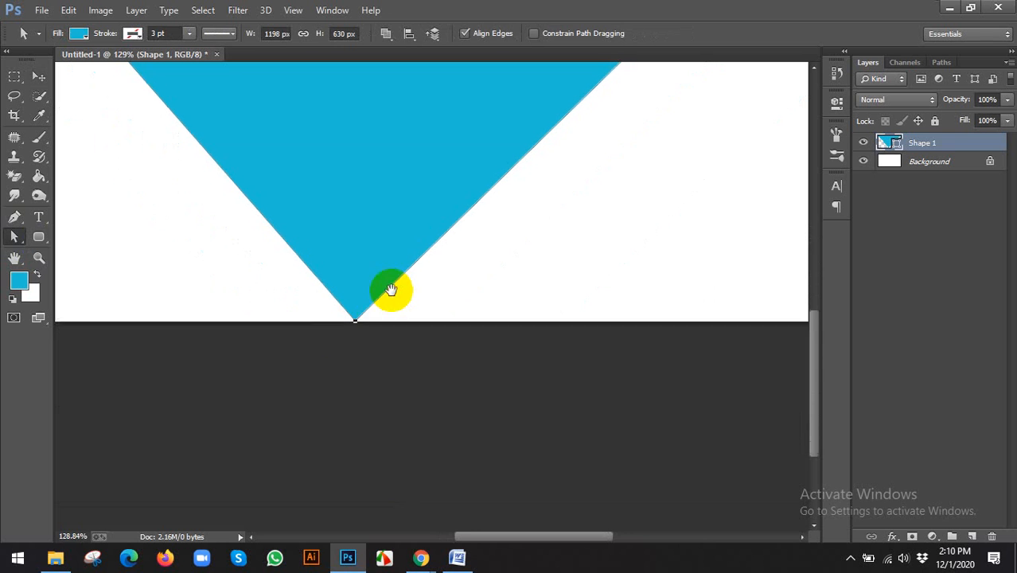
scroll(346, 321, "up", 2)
left_click_drag(347, 295, 383, 330)
scroll(382, 319, "down", 8)
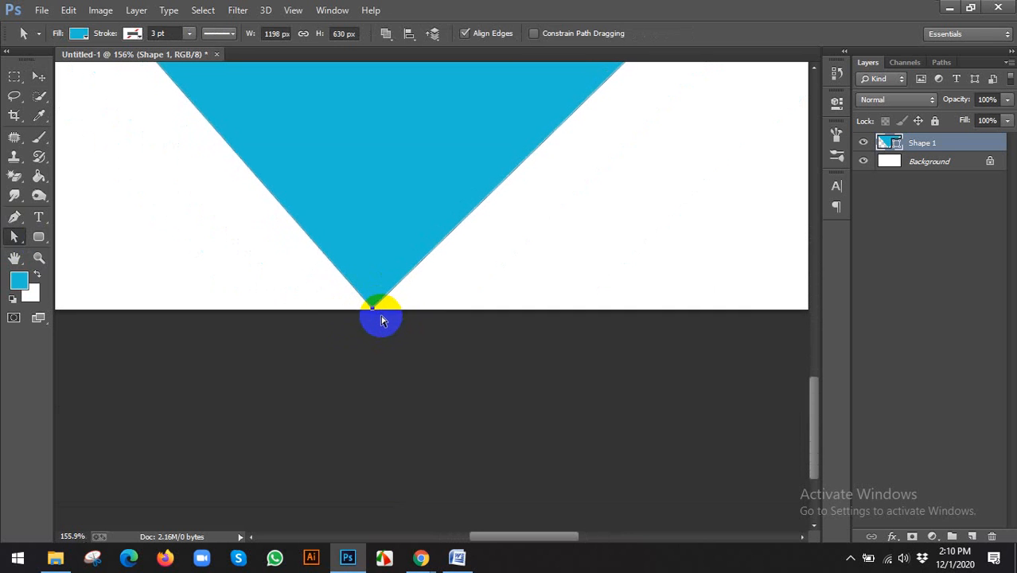
left_click_drag(381, 319, 598, 317)
scroll(598, 317, "down", 4)
scroll(538, 413, "up", 2)
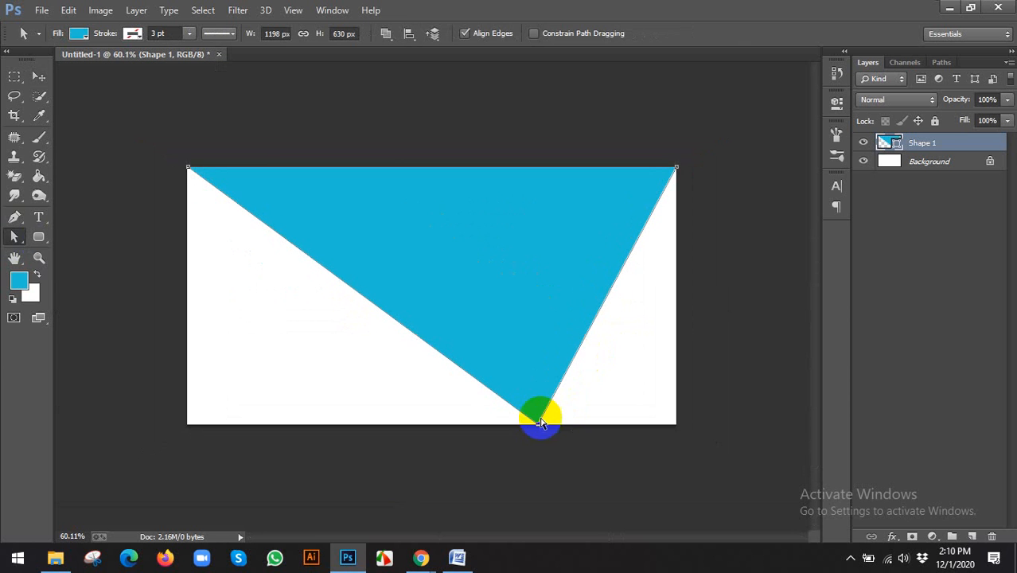
left_click_drag(562, 454, 529, 451)
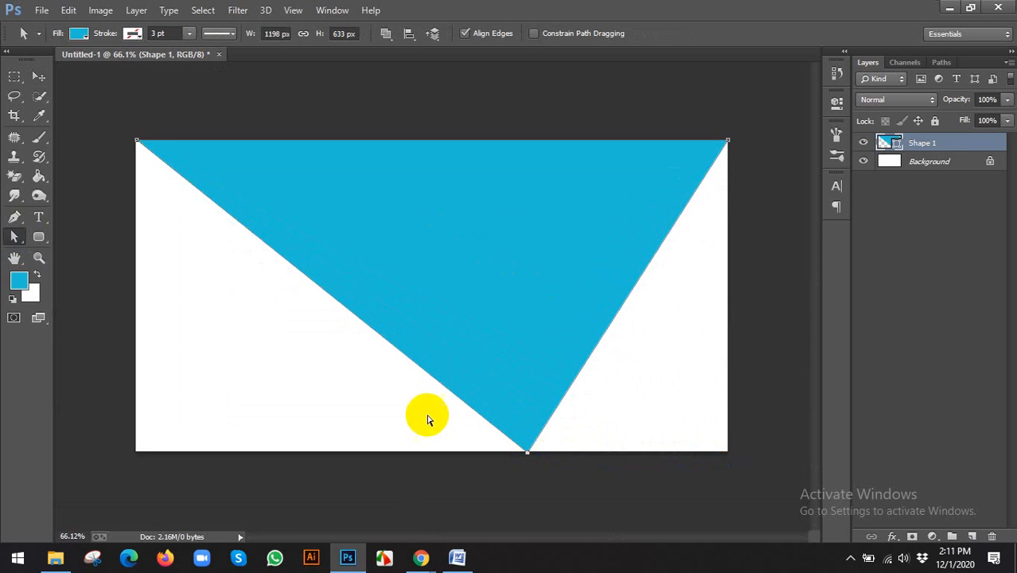
left_click(38, 76)
scroll(229, 286, "down", 1)
scroll(211, 278, "down", 1)
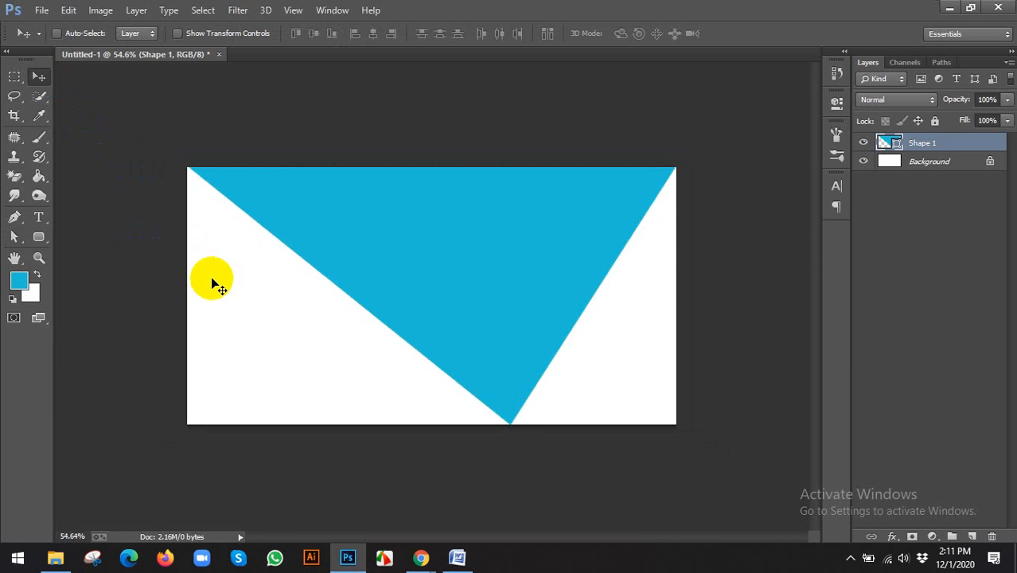
scroll(134, 243, "up", 1)
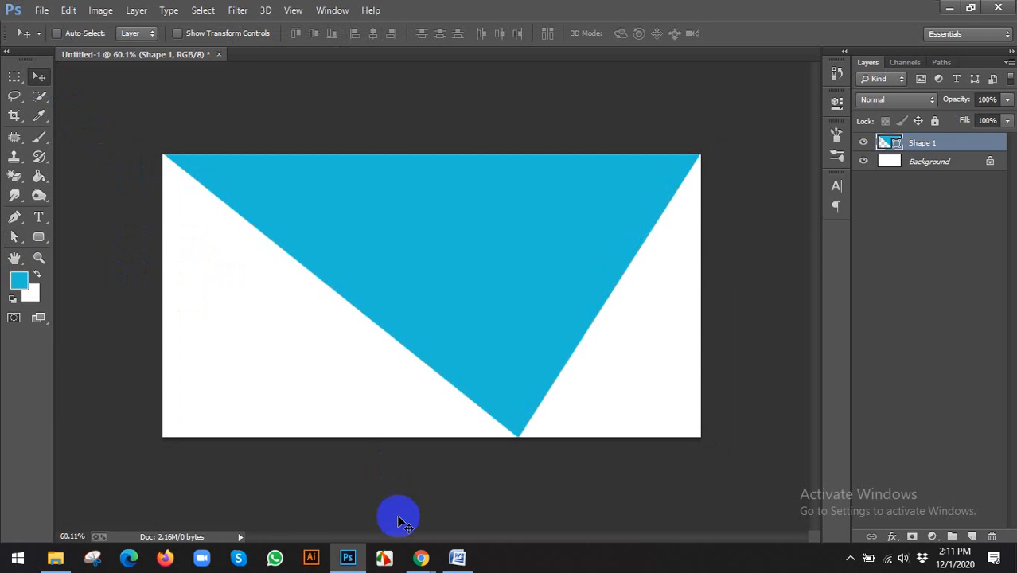
Step: Check the Google Meet chat in Chrome and return to Photoshop
mouse_move(420, 551)
left_click(362, 484)
left_click(112, 7)
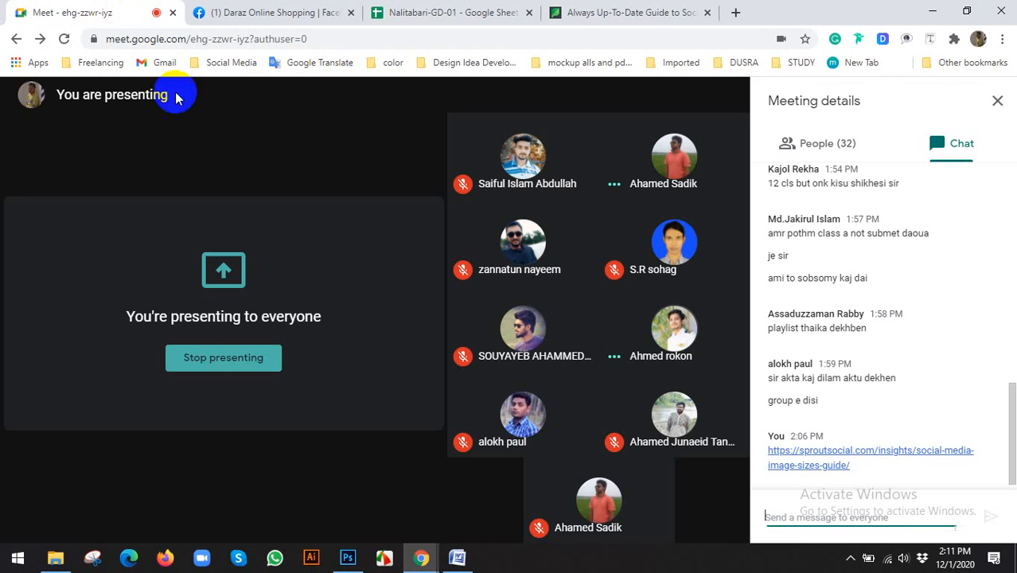
left_click(347, 558)
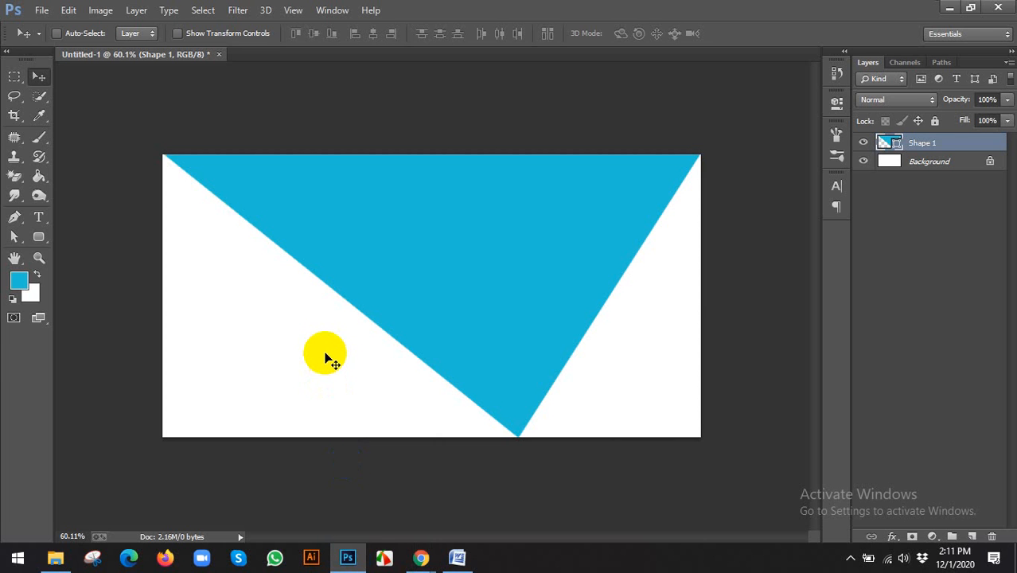
Step: Delete the blue triangle's path and its shape layer, leaving only the Background layer
left_click(16, 217)
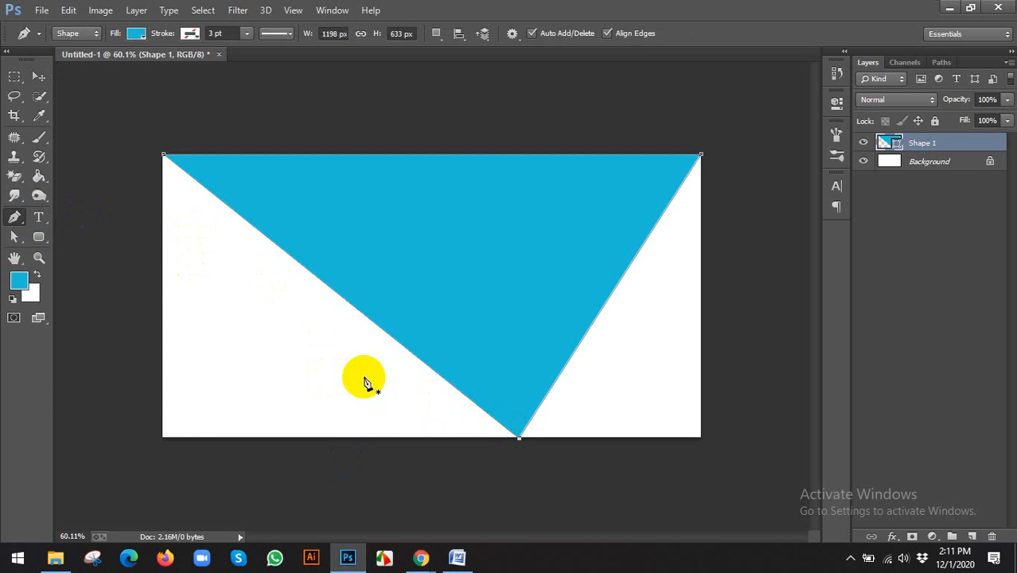
left_click(423, 338)
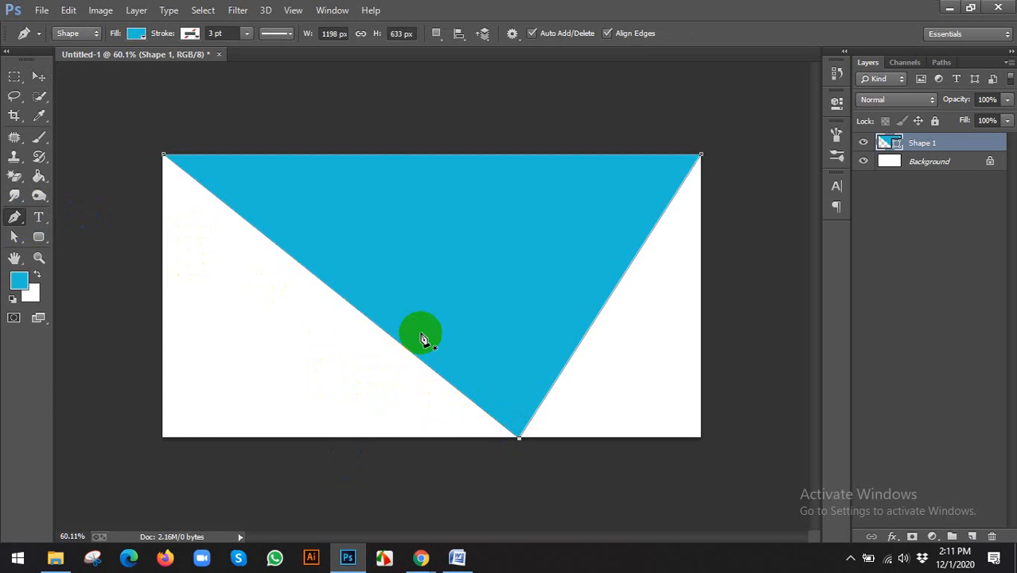
key("Delete")
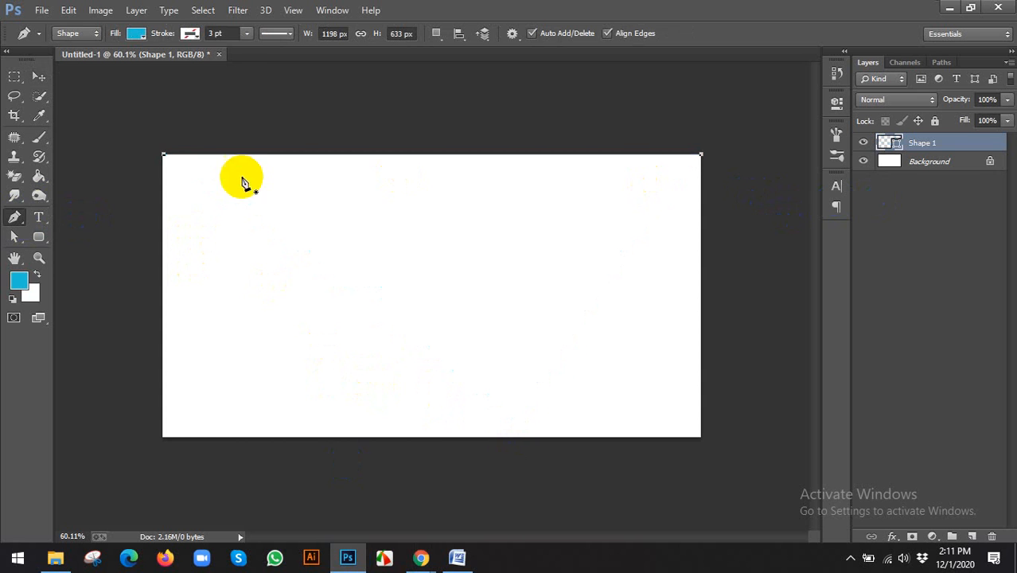
key("Delete")
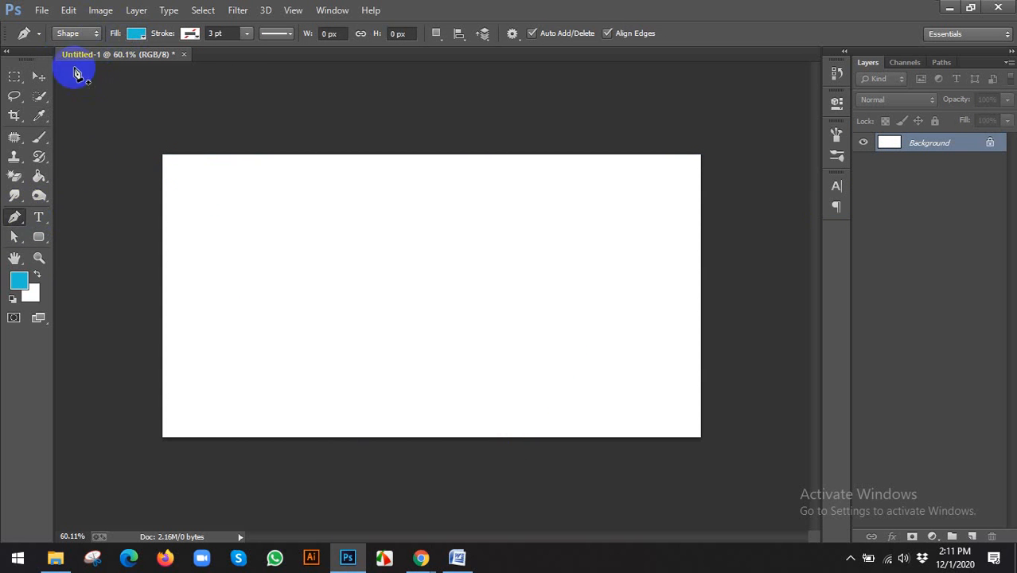
Step: Draw a blue Pen tool triangle of about 1198 × 630 px from both upper canvas corners to a point right of centre on the lower edge
left_click(163, 156)
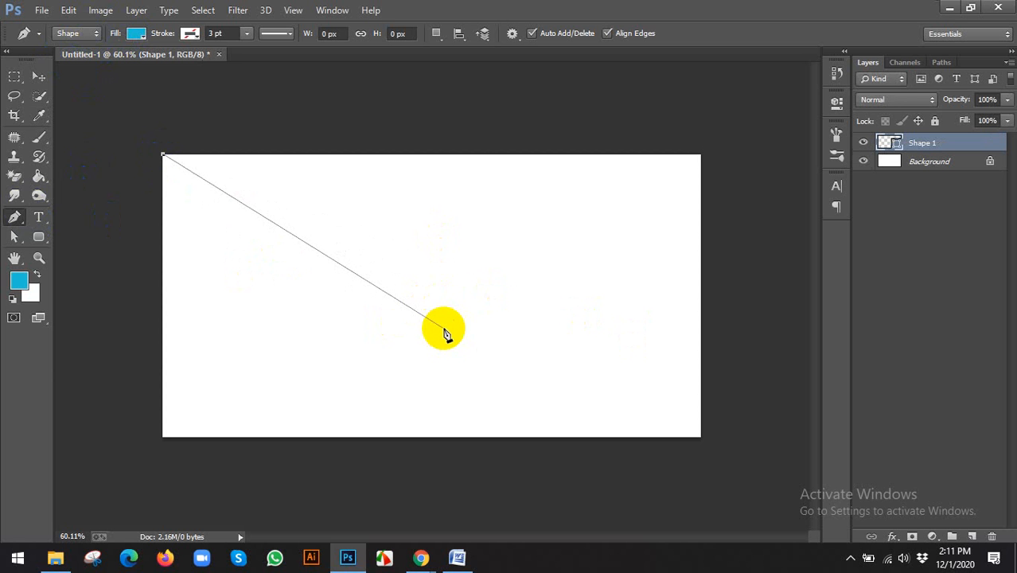
left_click(460, 442)
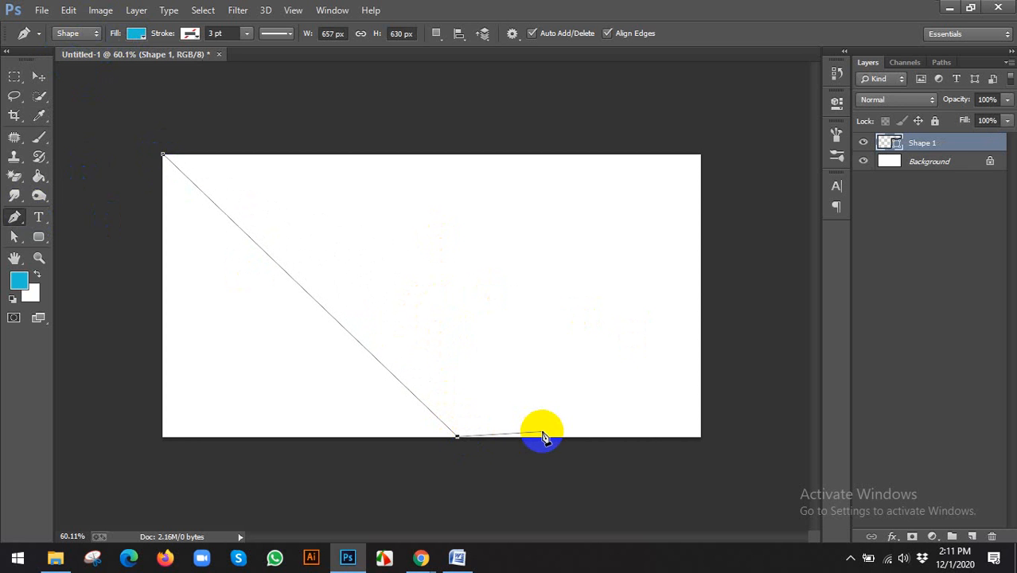
left_click(701, 156)
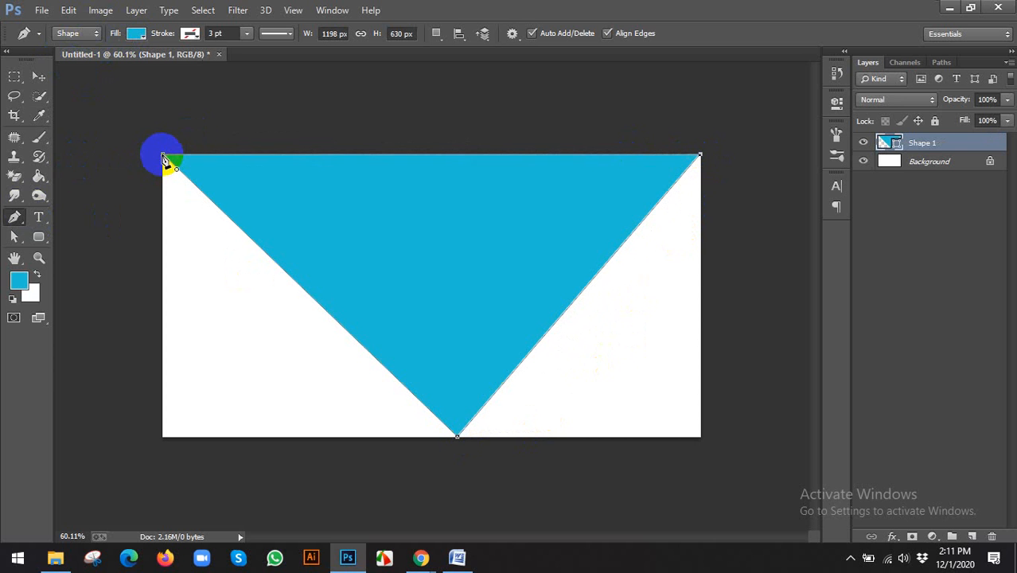
left_click(39, 76)
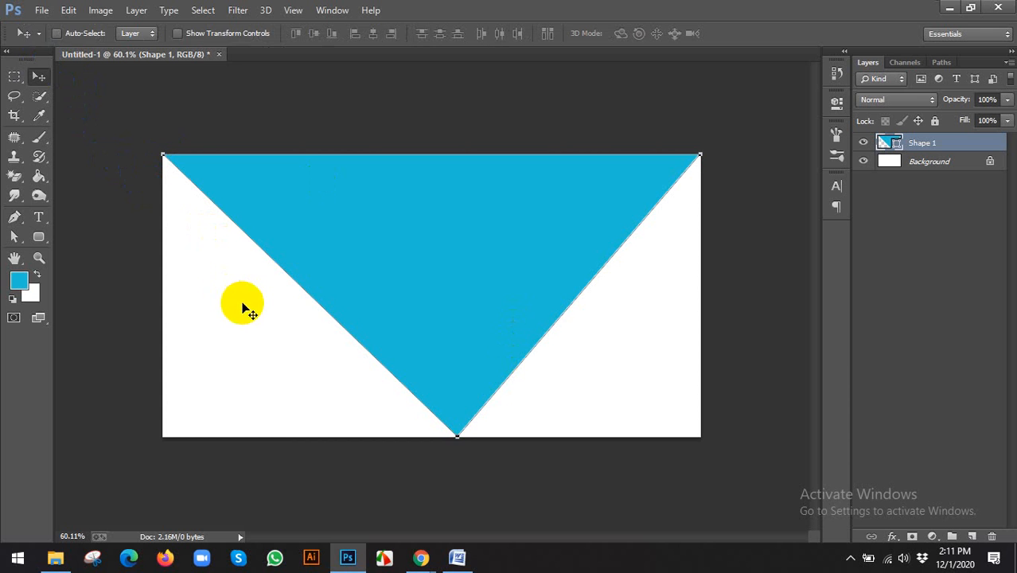
Step: Try a curved Pen tool shape in the white area left of the triangle, and undo it
left_click(14, 217)
scroll(176, 354, "up", 1)
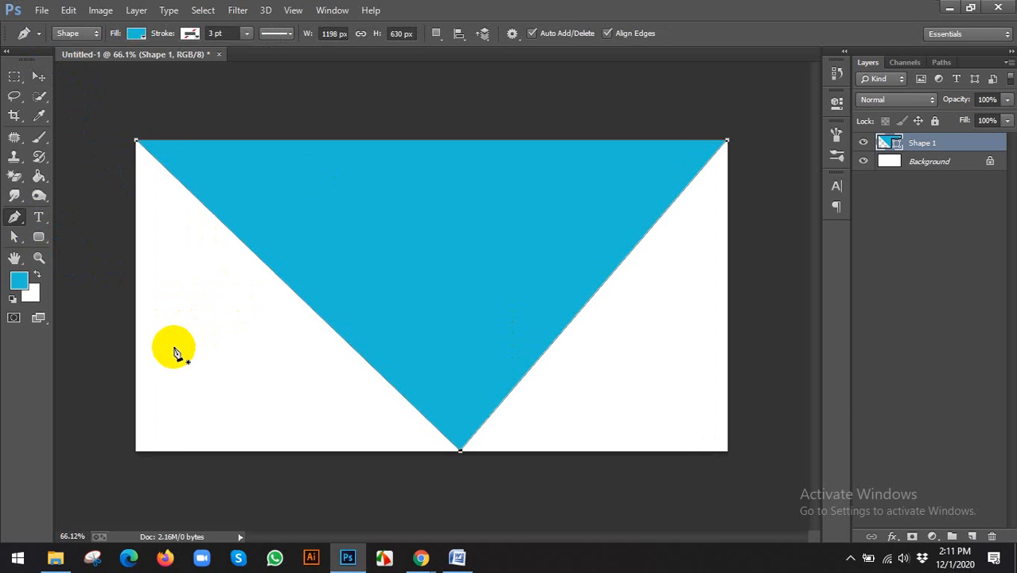
left_click(174, 347)
left_click_drag(281, 373, 308, 439)
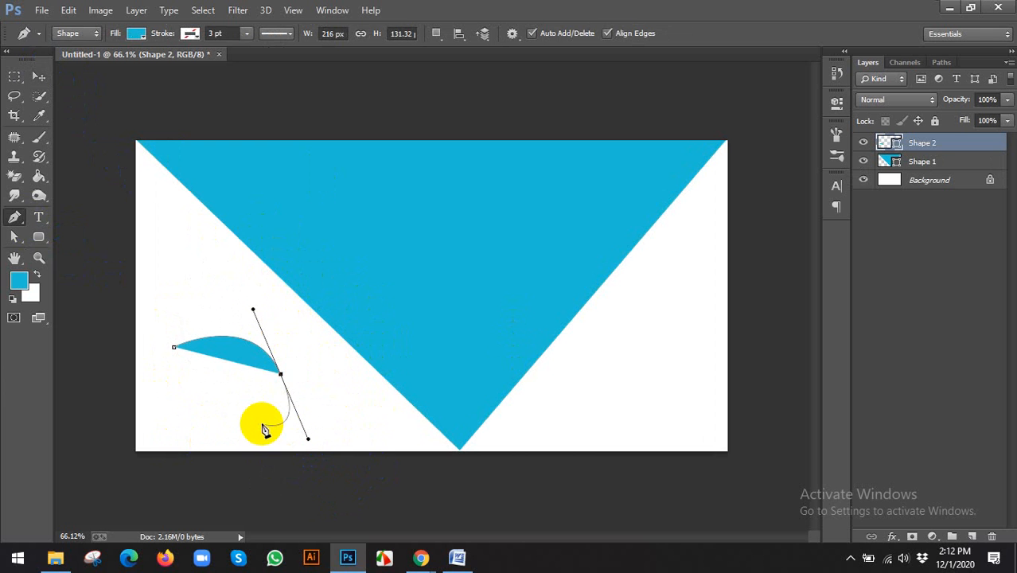
key("ctrl+alt+z")
key("ctrl+alt+z")
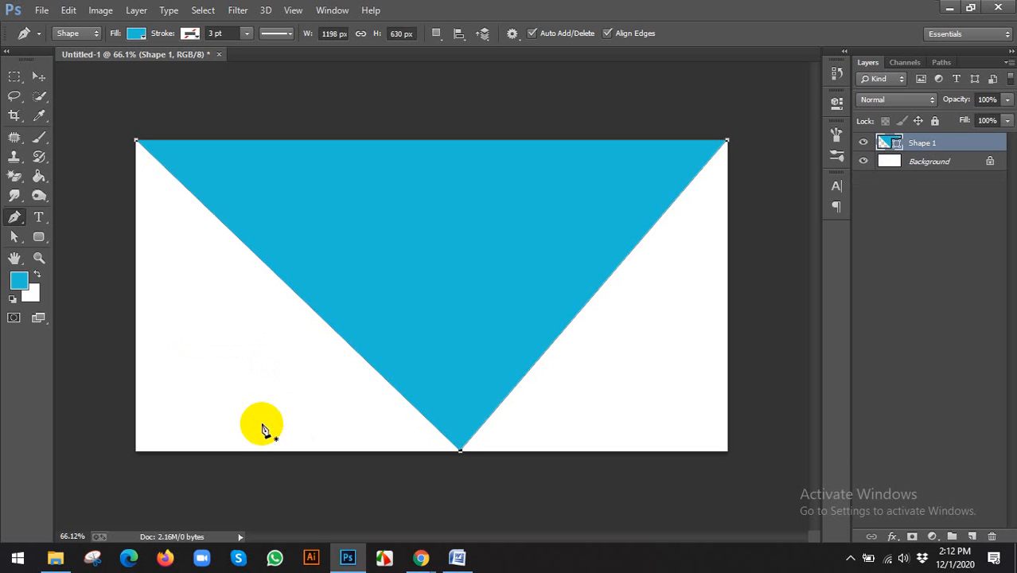
left_click(39, 77)
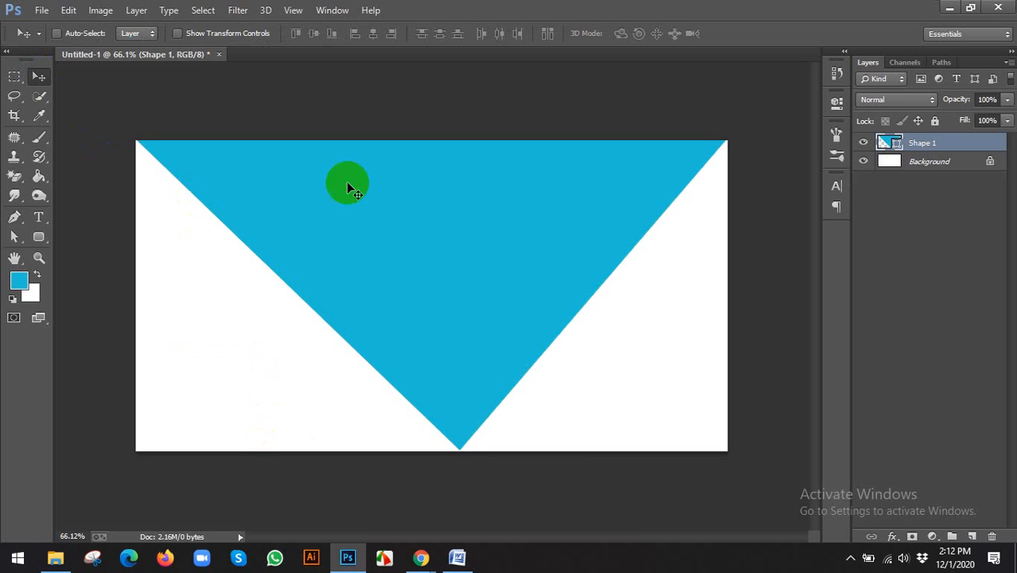
scroll(534, 307, "down", 2)
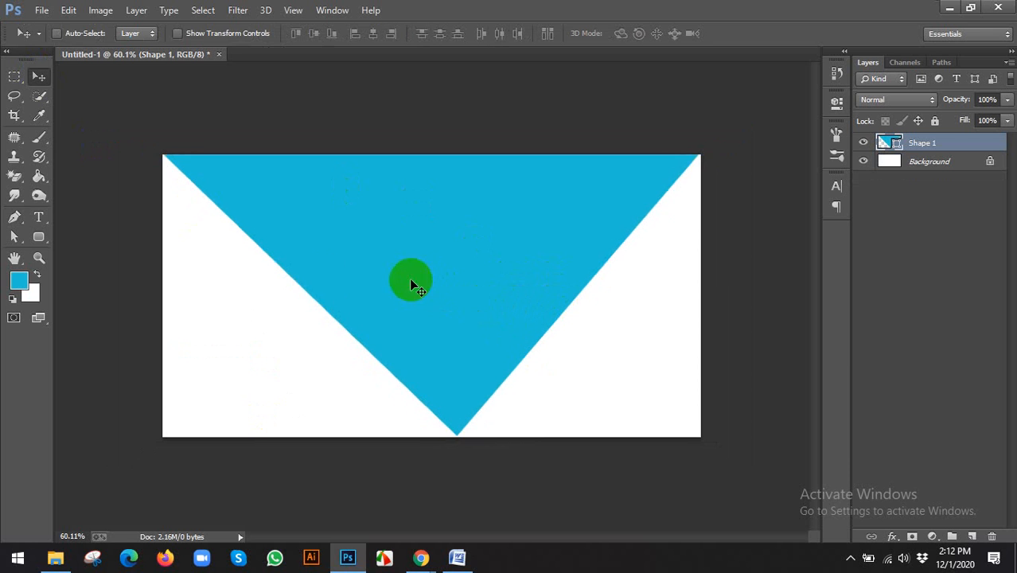
Step: Draw a narrow blue triangle of about 629 × 628 px beside the large triangle's left edge, from the canvas's upper-left corner to its lower edge
left_click(15, 217)
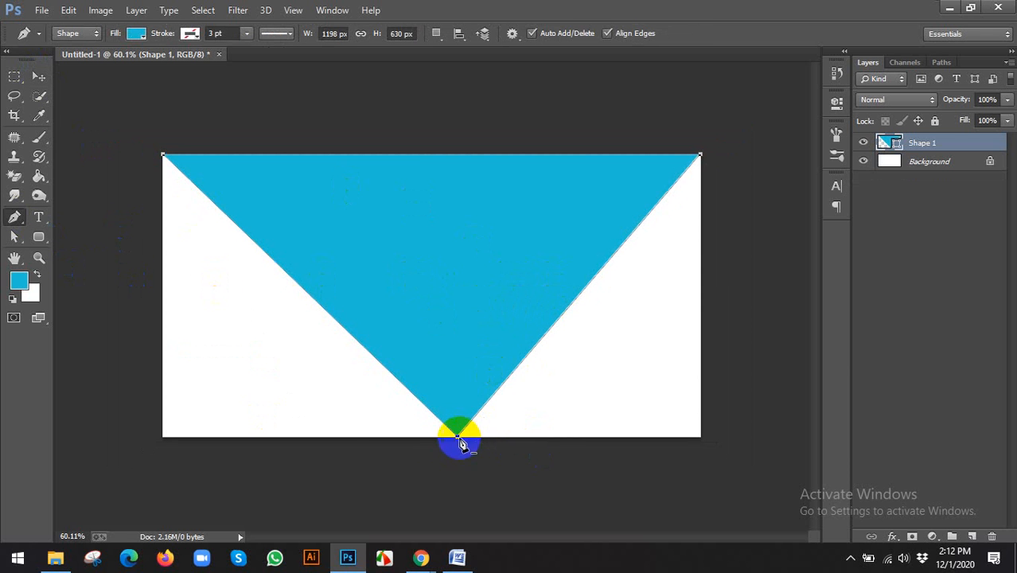
left_click(389, 437)
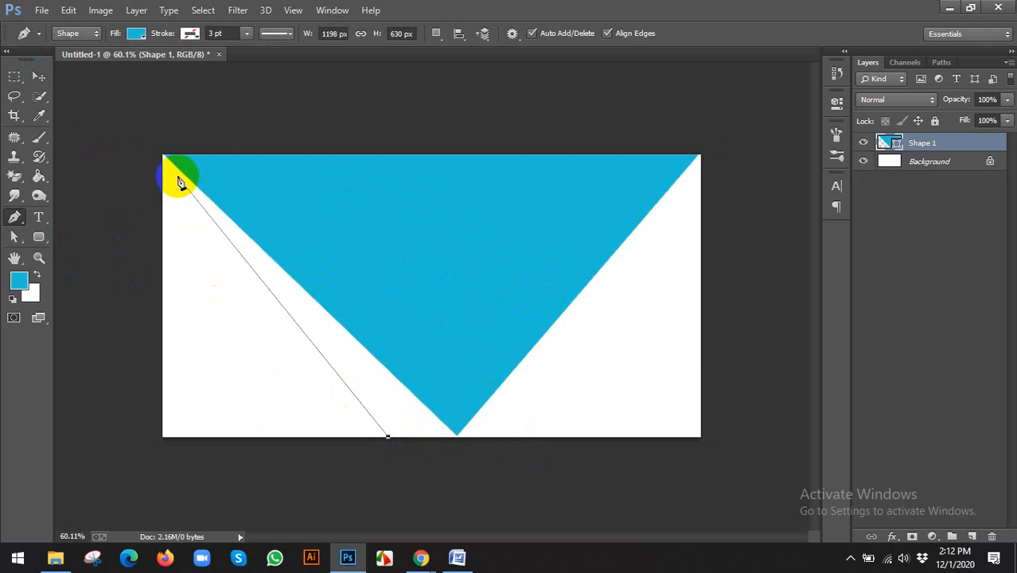
left_click(163, 156)
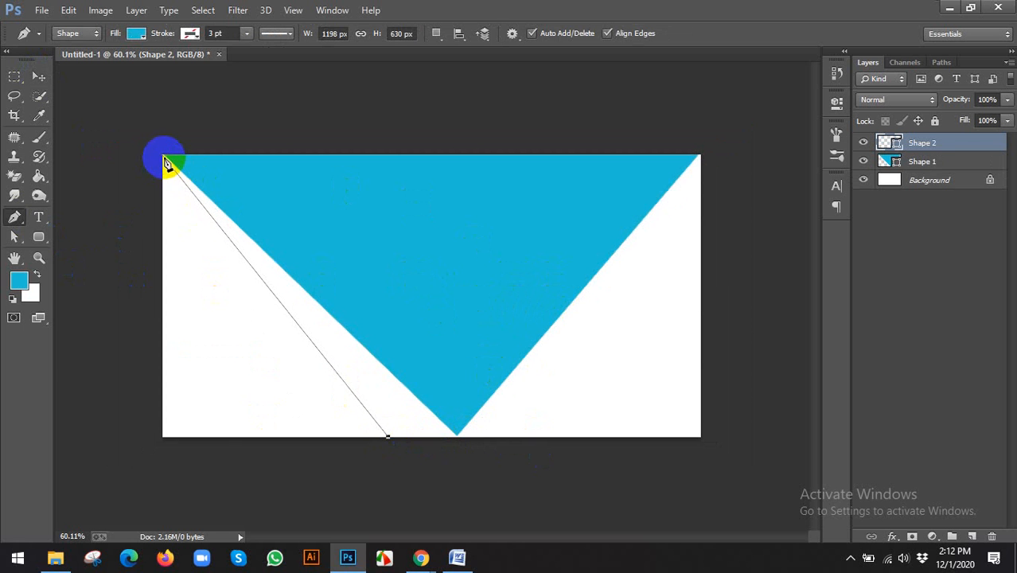
left_click(445, 440)
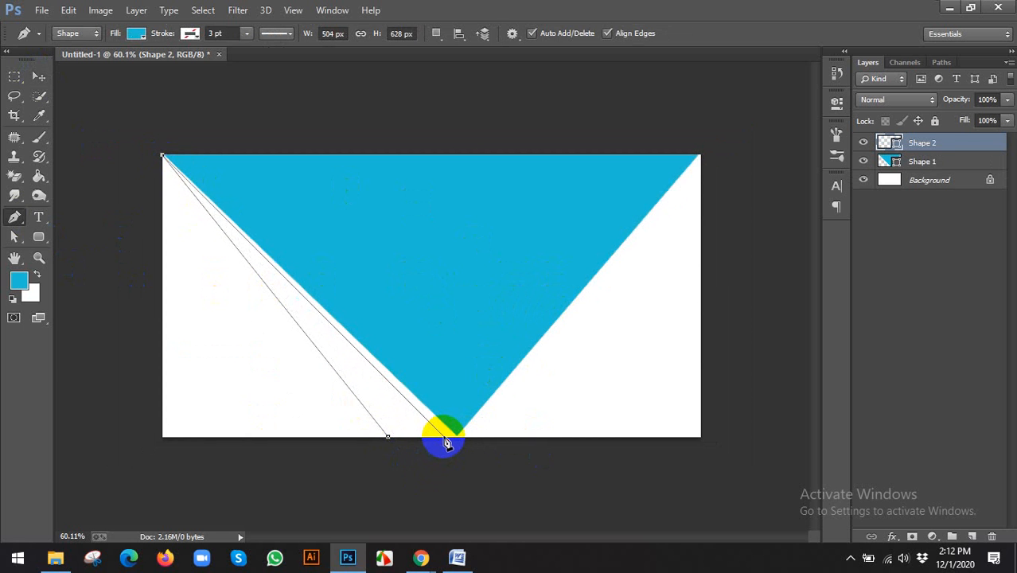
left_click(389, 438)
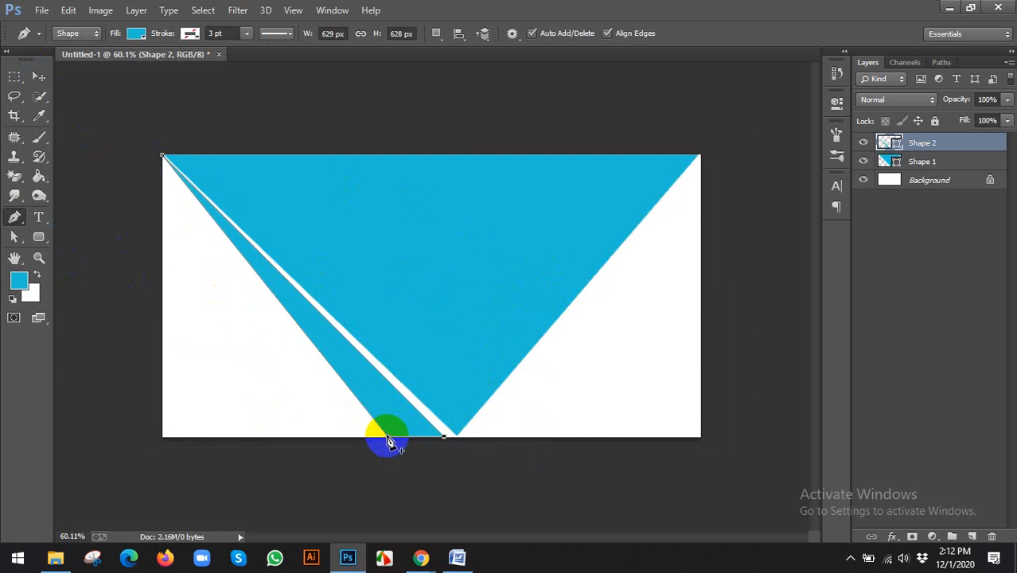
Step: Change the fill of the narrow triangle on the Shape 2 layer to a darker blue
left_click(897, 147)
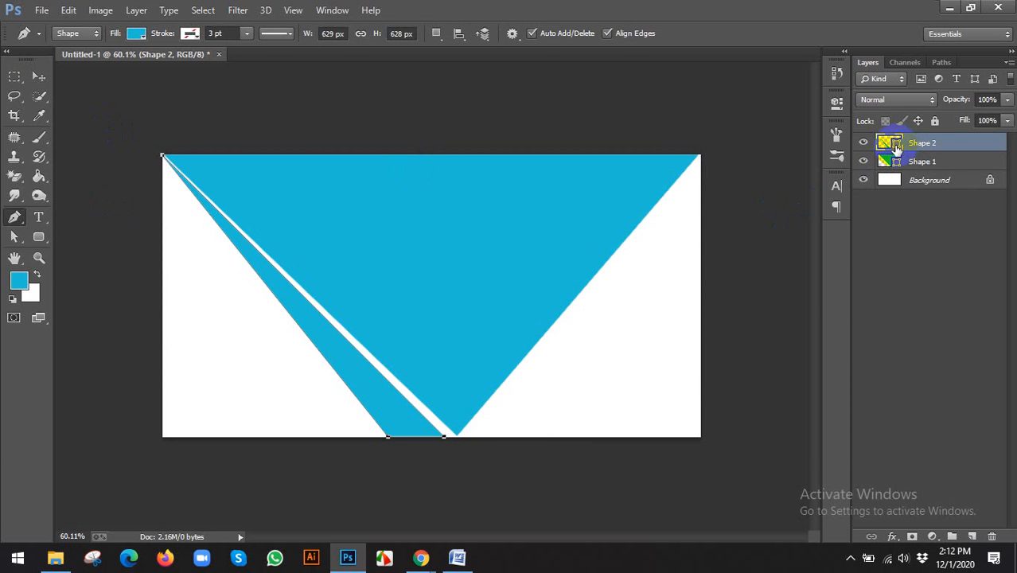
double_click(896, 147)
left_click_drag(738, 287, 745, 293)
left_click(893, 225)
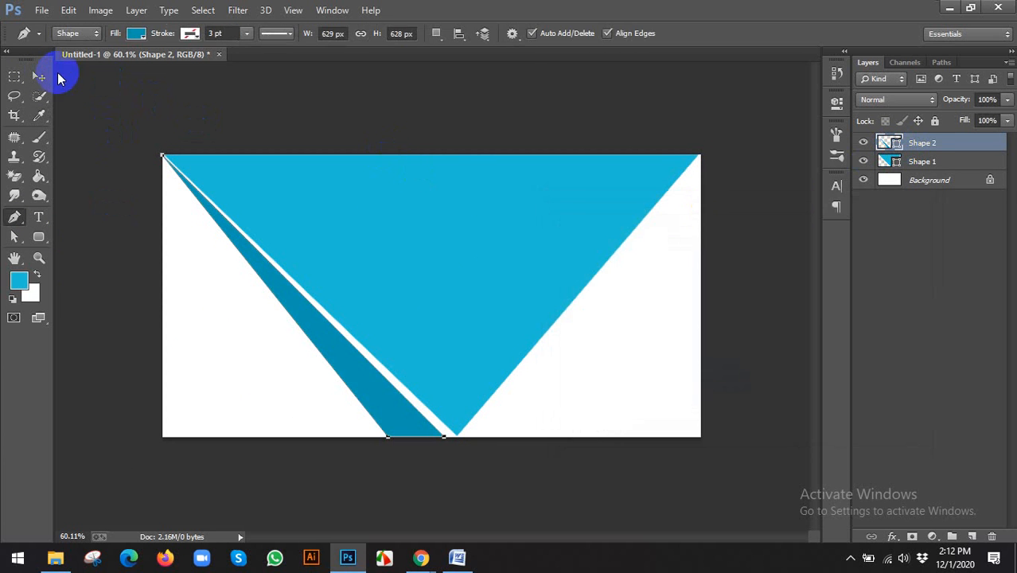
Step: Free-transform the narrow dark blue triangle, stretching its lower edge to the canvas's bottom edge at a height of 100.32%
left_click(39, 77)
scroll(146, 211, "down", 1)
scroll(157, 273, "up", 1)
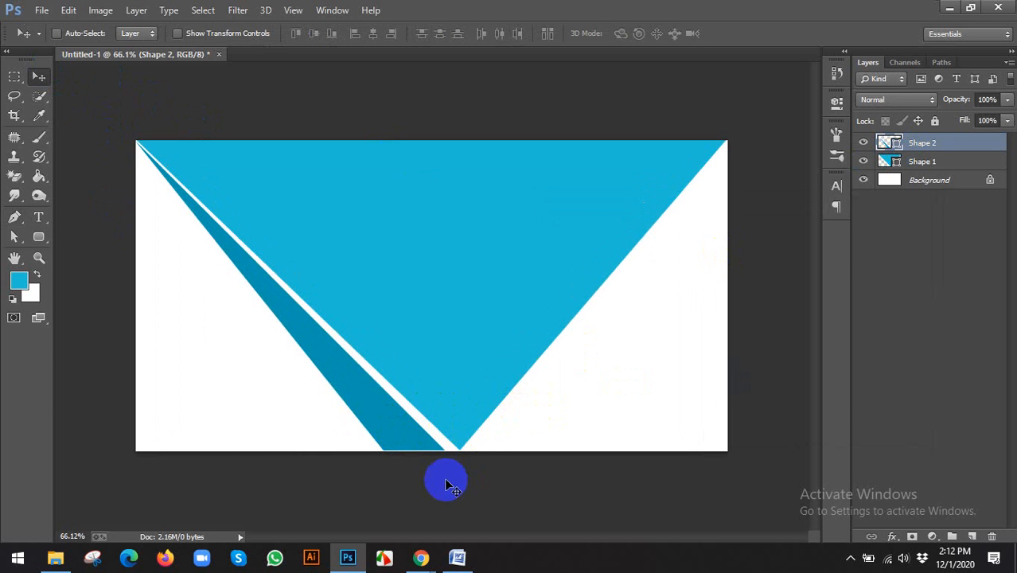
key("ctrl+t")
scroll(415, 479, "up", 2)
scroll(352, 425, "up", 2)
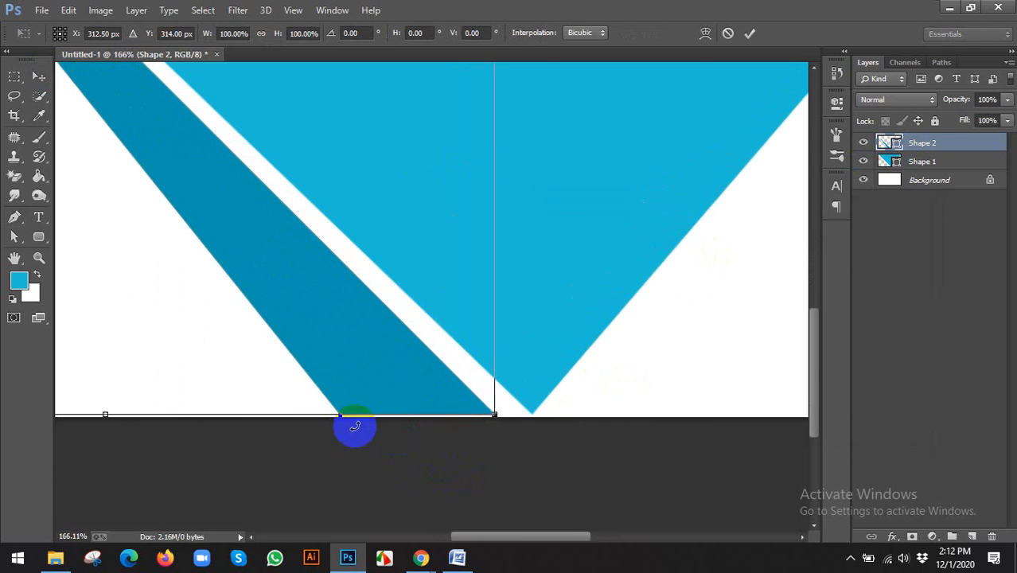
left_click_drag(337, 420, 336, 422)
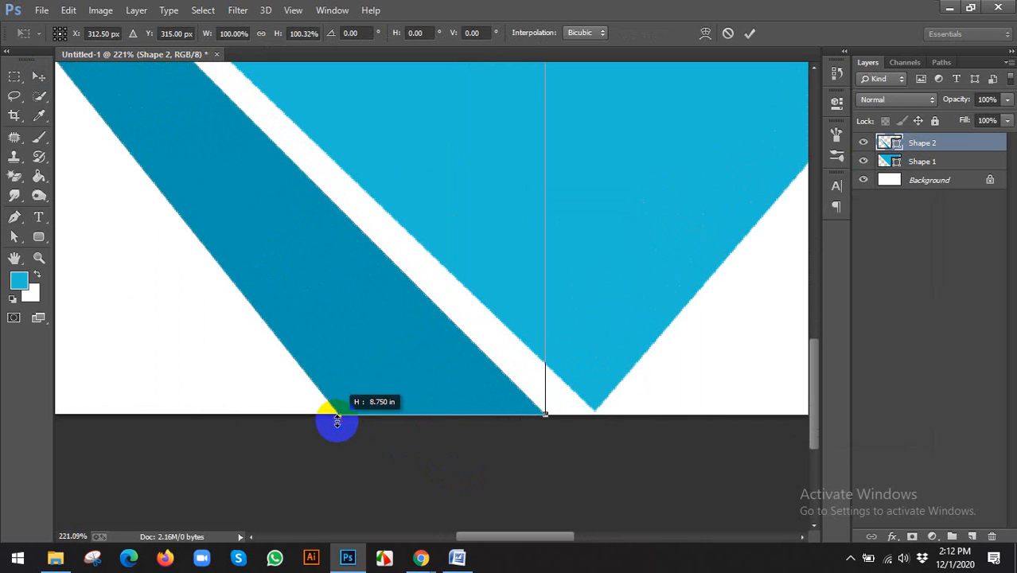
left_click(750, 33)
scroll(600, 198, "down", 2)
scroll(601, 198, "down", 3)
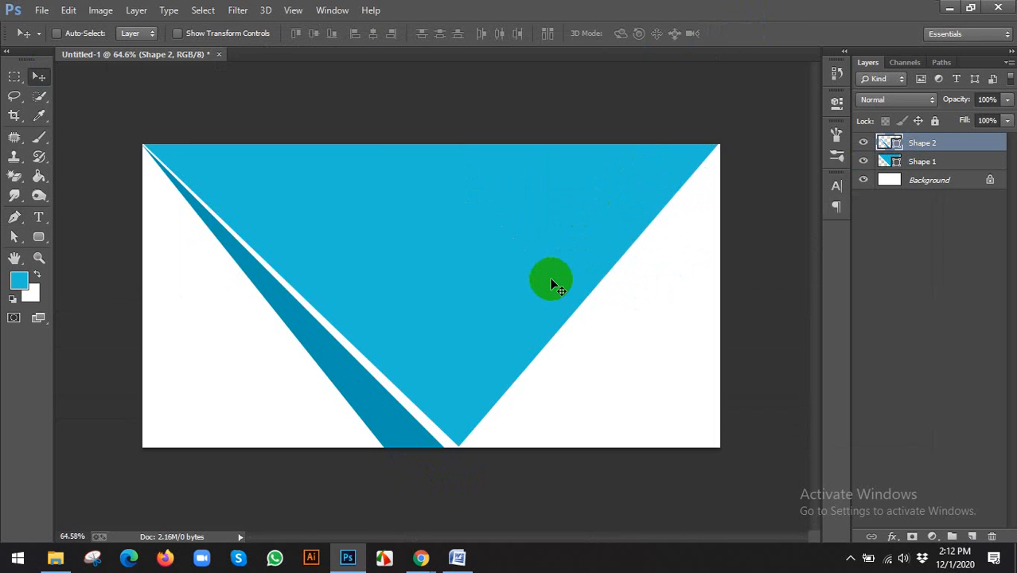
Step: Draw a narrow dark blue Pen tool shape of about 523 × 605 px beside the large triangle's right edge, widening toward the canvas's right edge
left_click(13, 219)
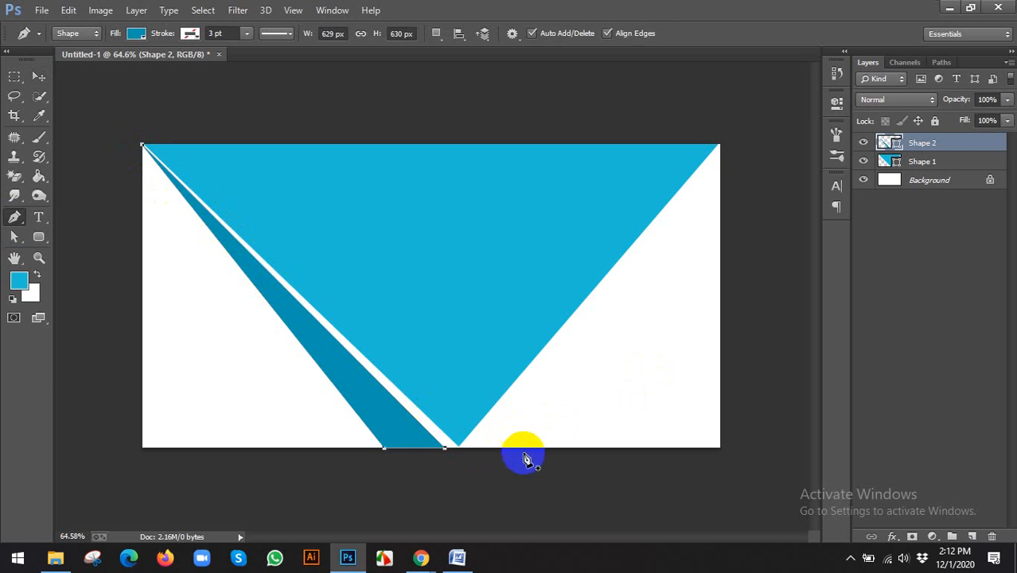
left_click(468, 447)
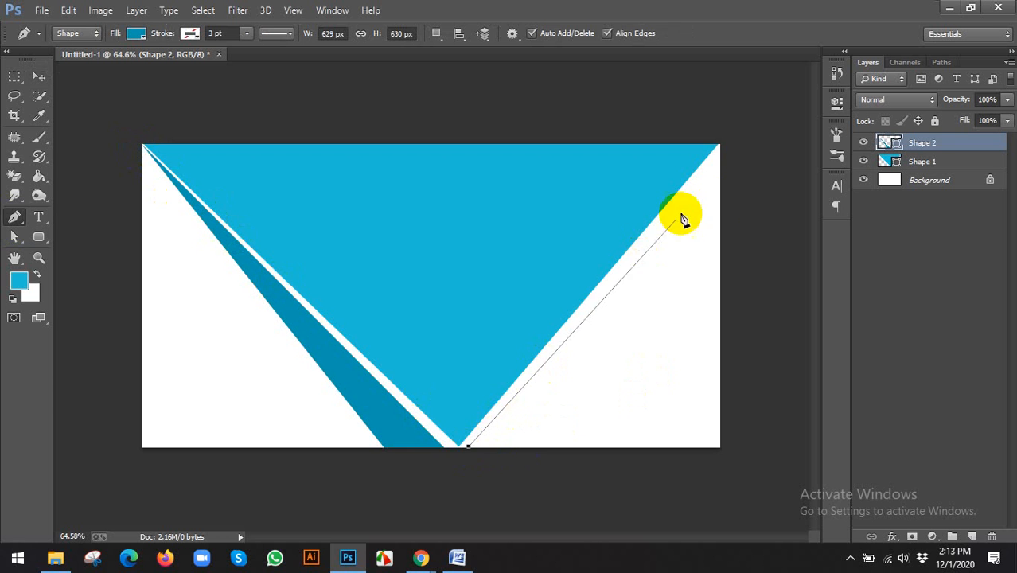
left_click(720, 152)
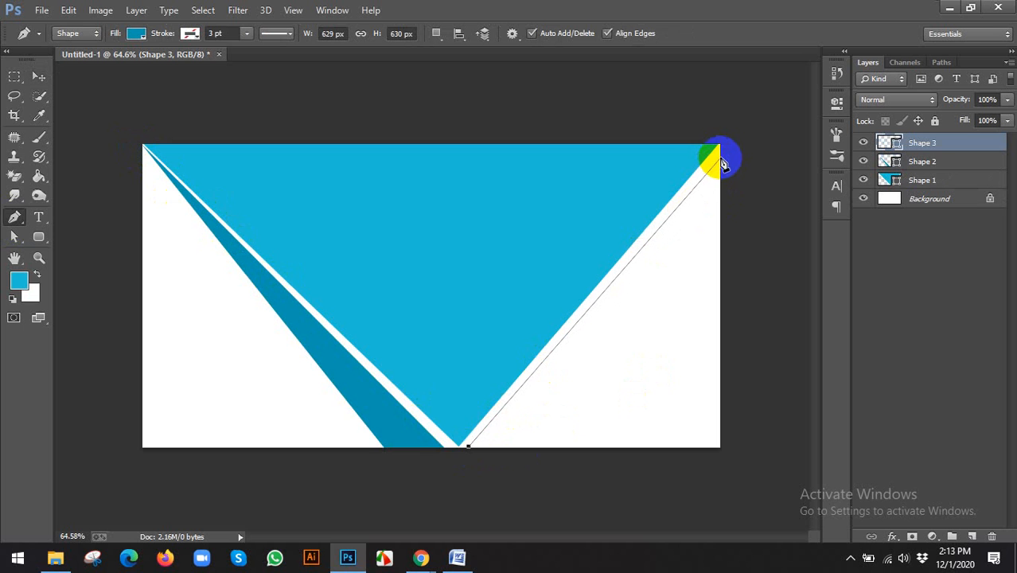
left_click(721, 211)
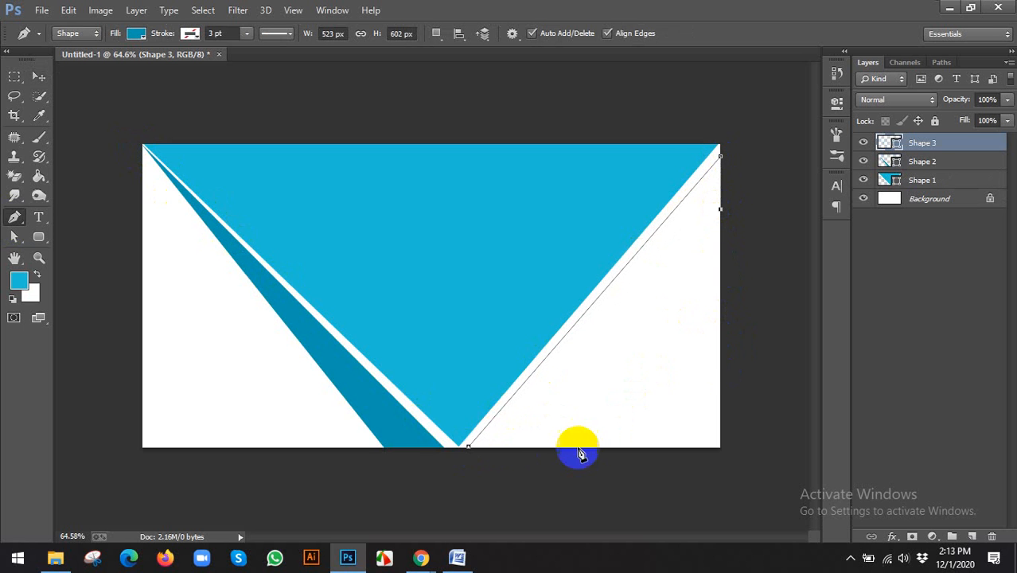
left_click(486, 448)
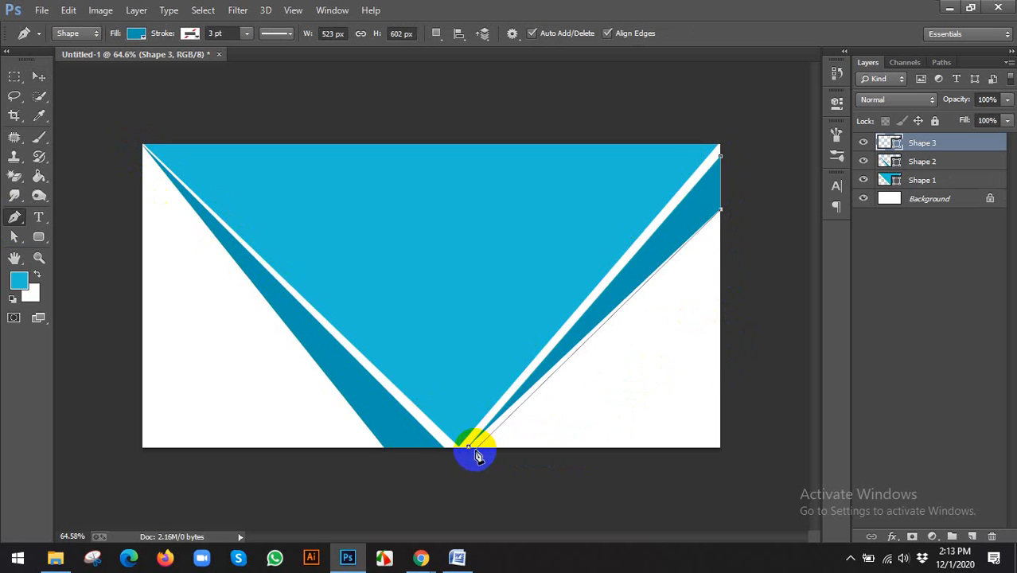
left_click(471, 450)
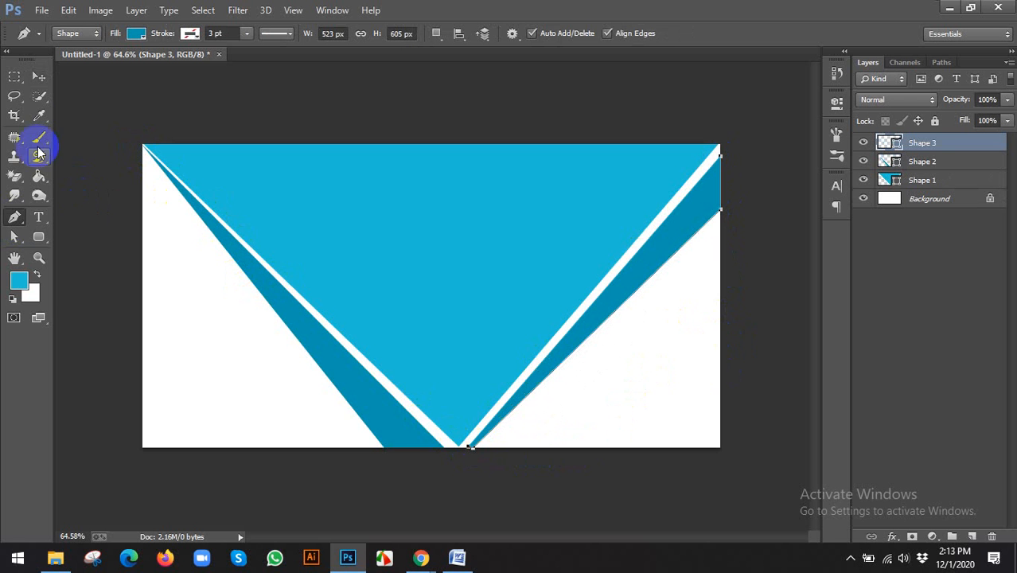
left_click(37, 76)
left_click(445, 476)
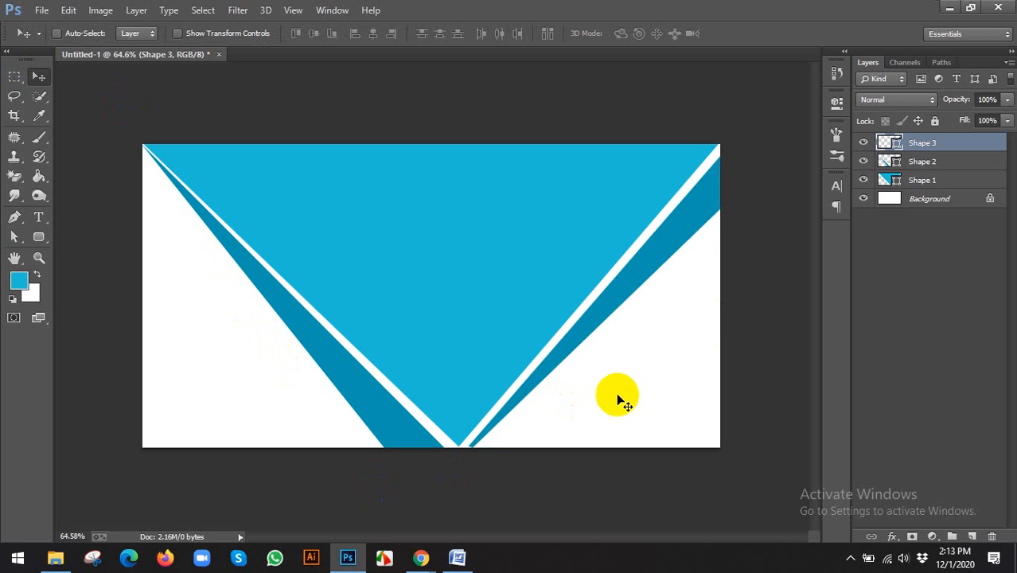
Step: Switch to the Google Meet call in Chrome, turn off the microphone, and return to Photoshop
left_click(424, 557)
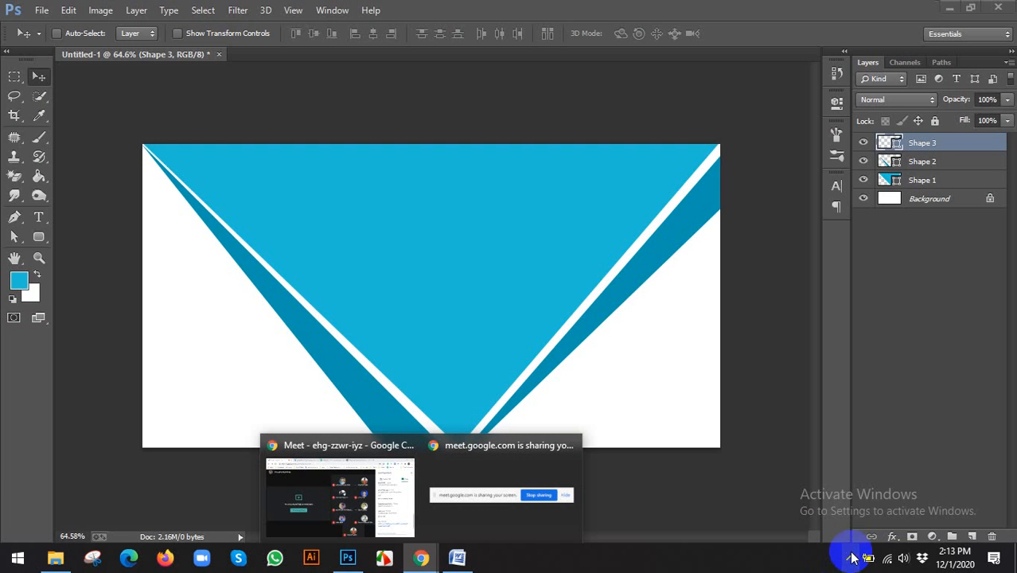
left_click(852, 558)
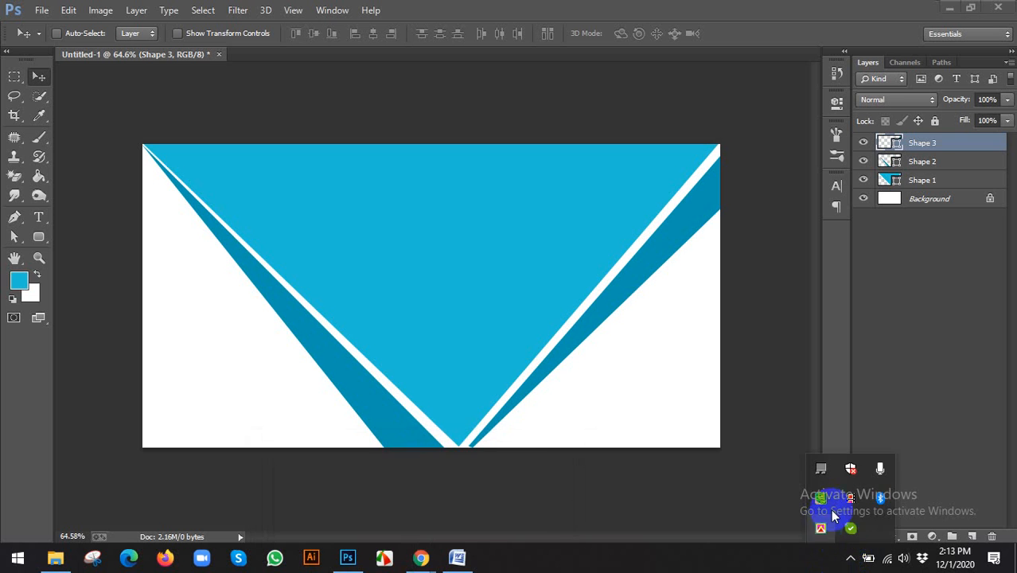
mouse_move(417, 558)
left_click(381, 510)
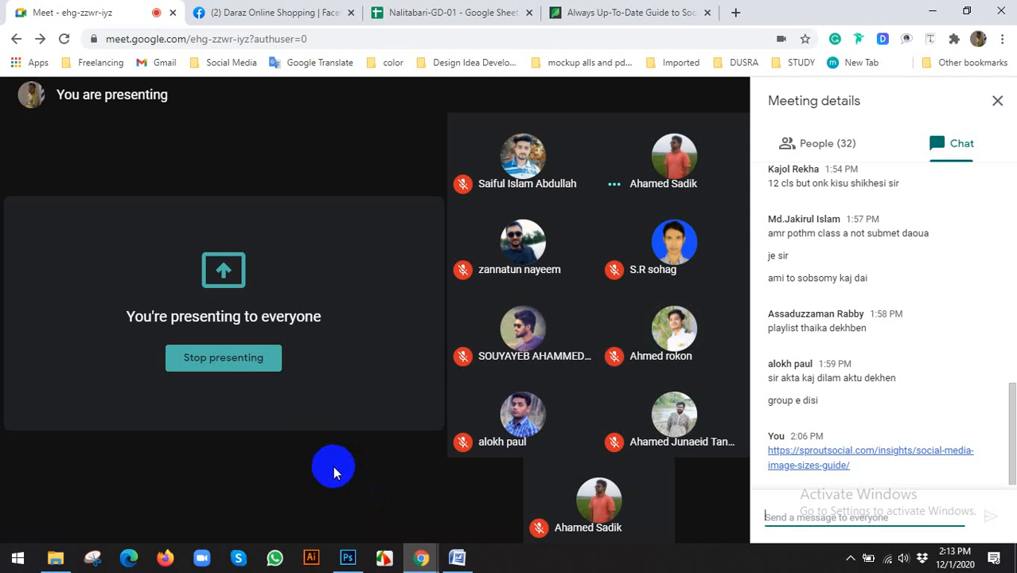
left_click(300, 514)
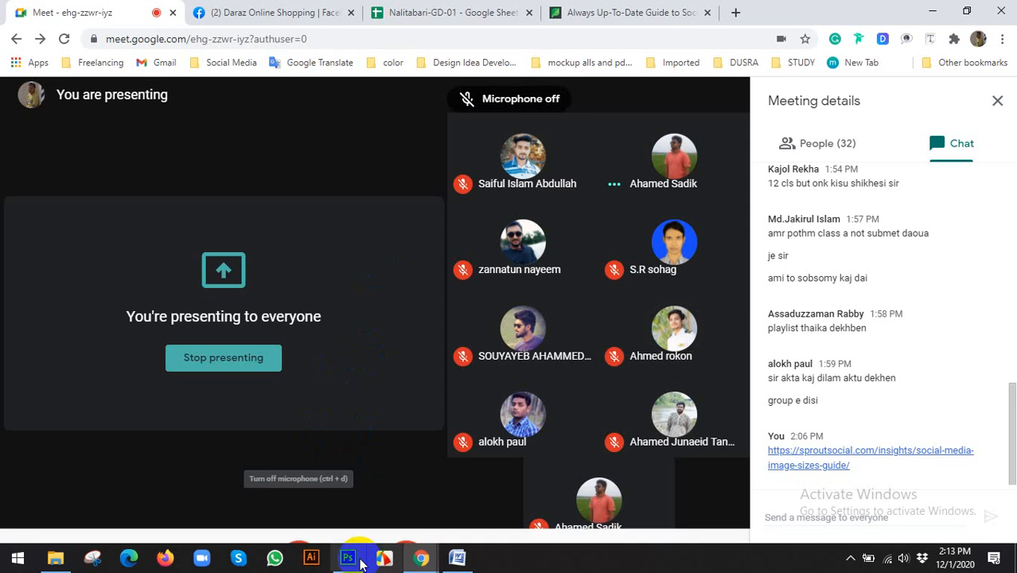
left_click(347, 558)
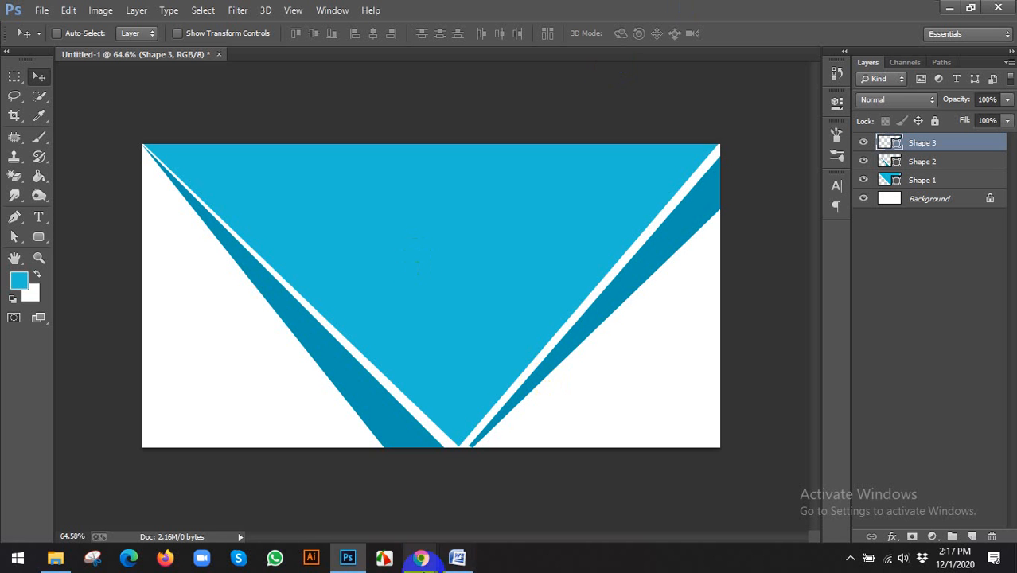
Step: Switch to the Google Meet call in Chrome and turn the microphone back on
mouse_move(421, 558)
left_click(550, 466)
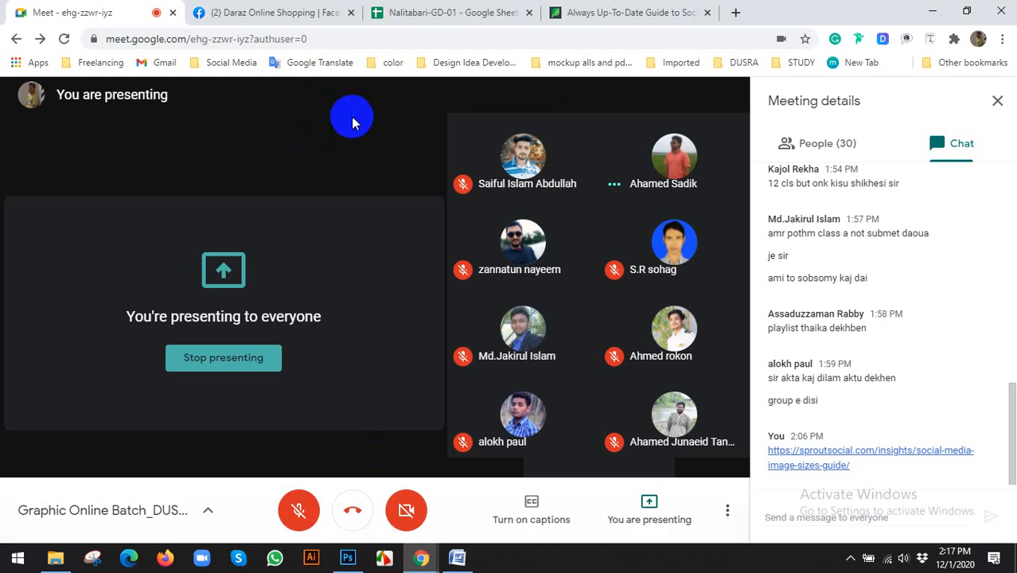
left_click(298, 505)
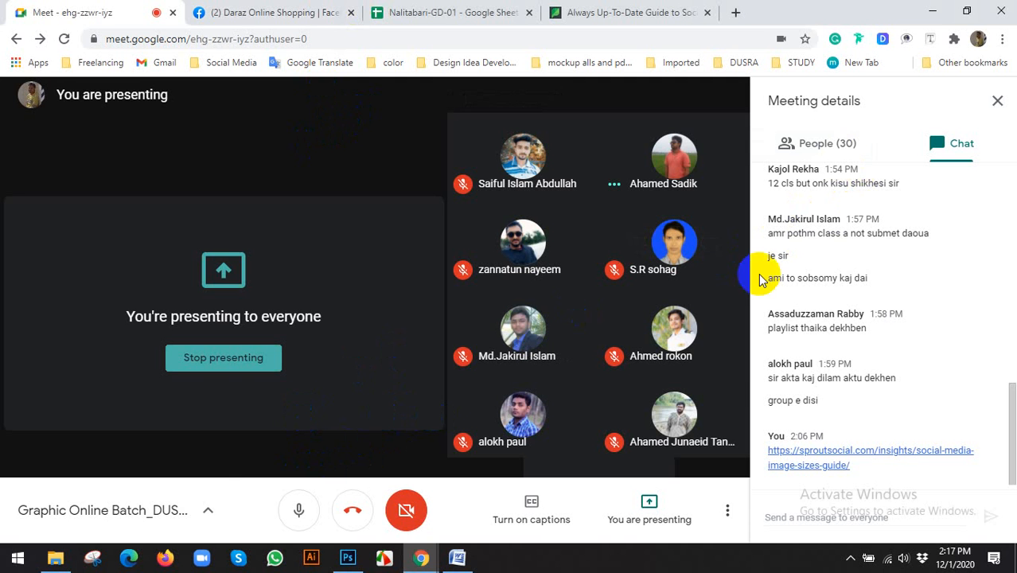
Step: Review the participants' submitted triangle designs and messages in the Facebook group chat, and return to Photoshop
left_click(272, 12)
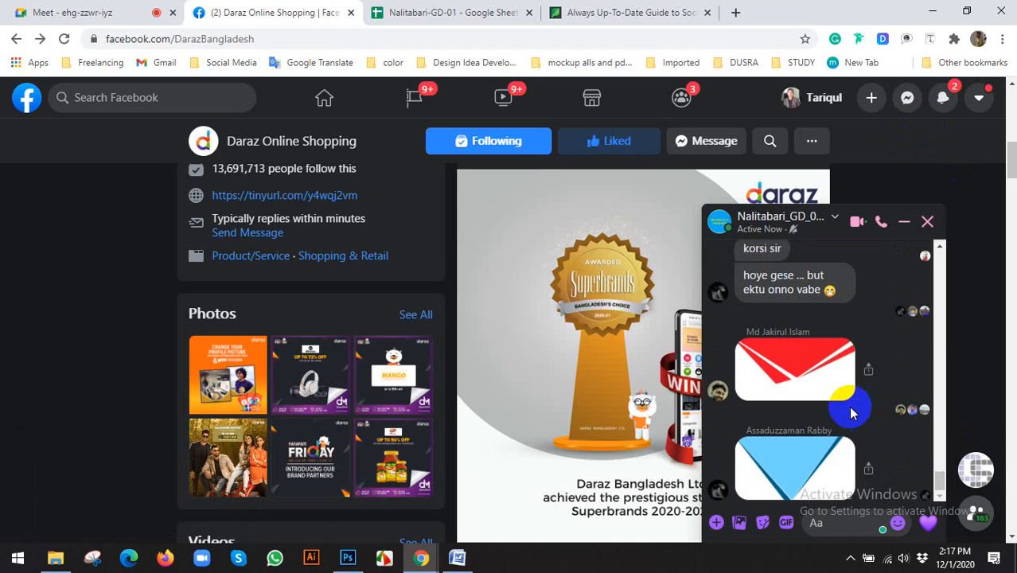
scroll(848, 408, "up", 1)
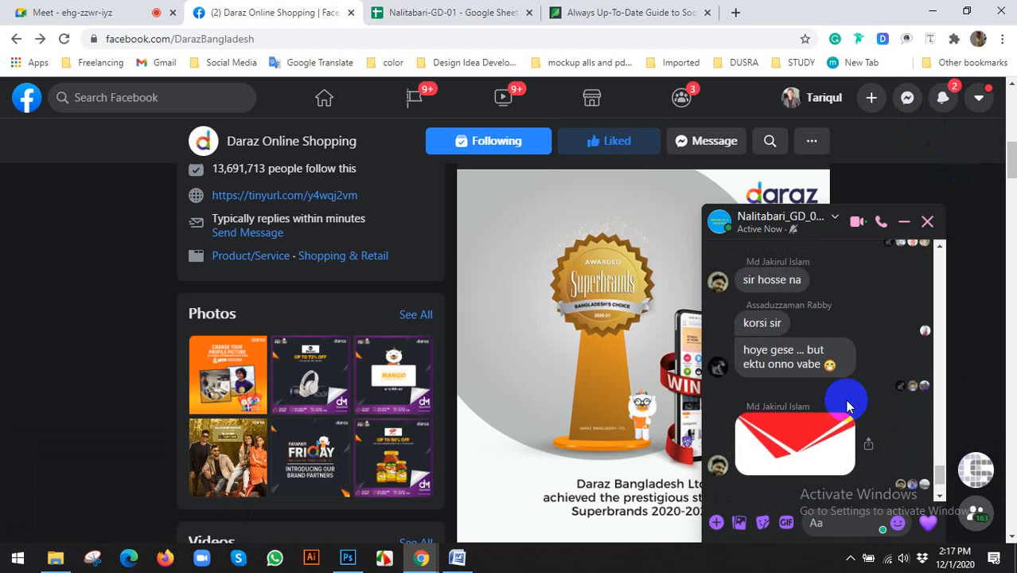
scroll(847, 406, "up", 2)
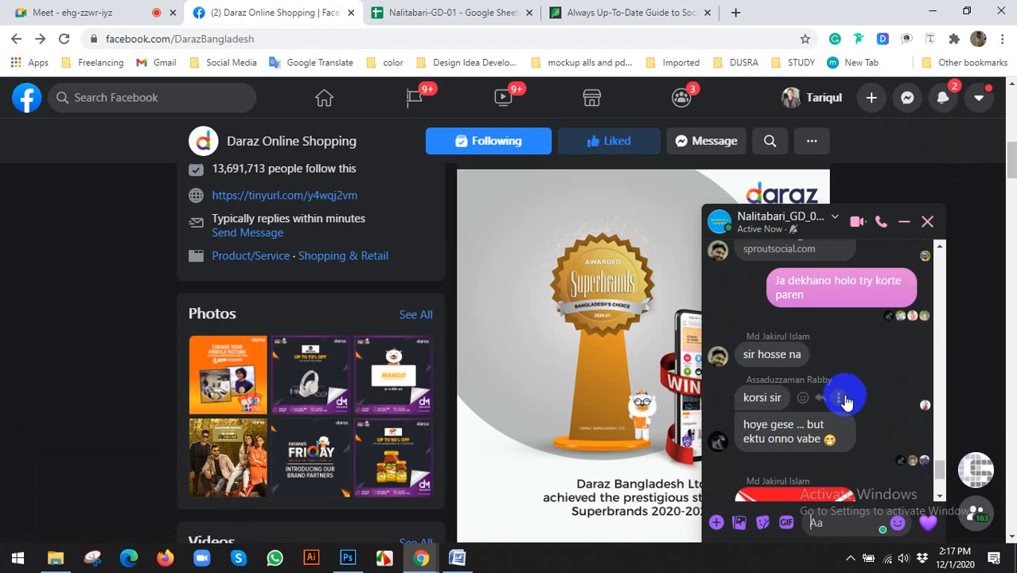
scroll(846, 402, "down", 3)
scroll(847, 402, "up", 2)
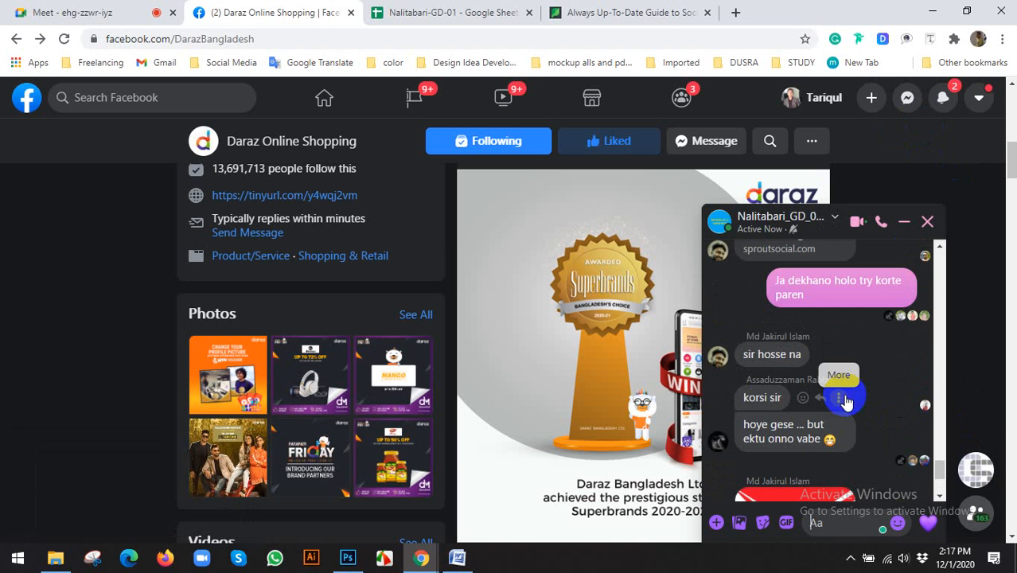
scroll(868, 362, "down", 2)
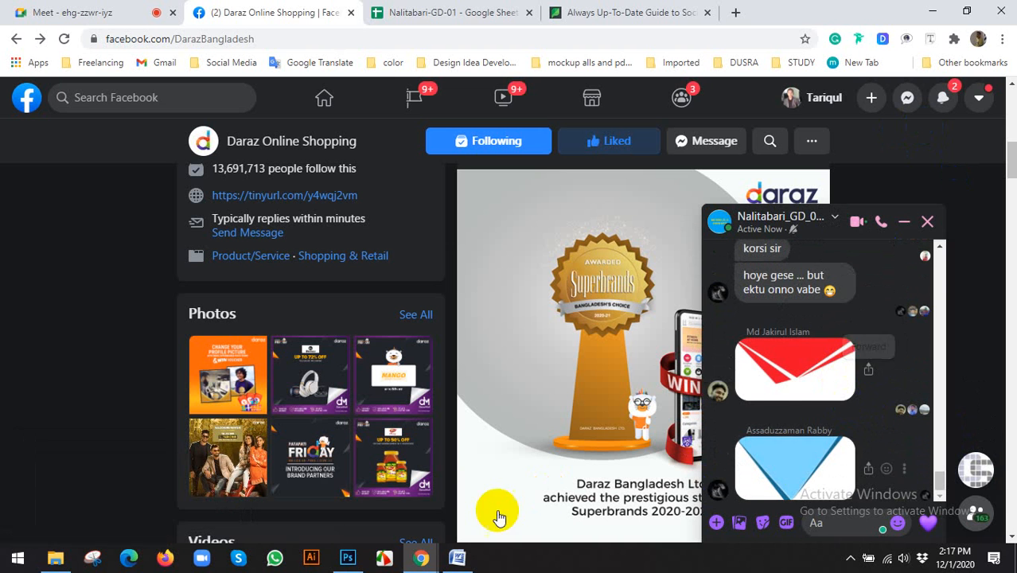
left_click(347, 557)
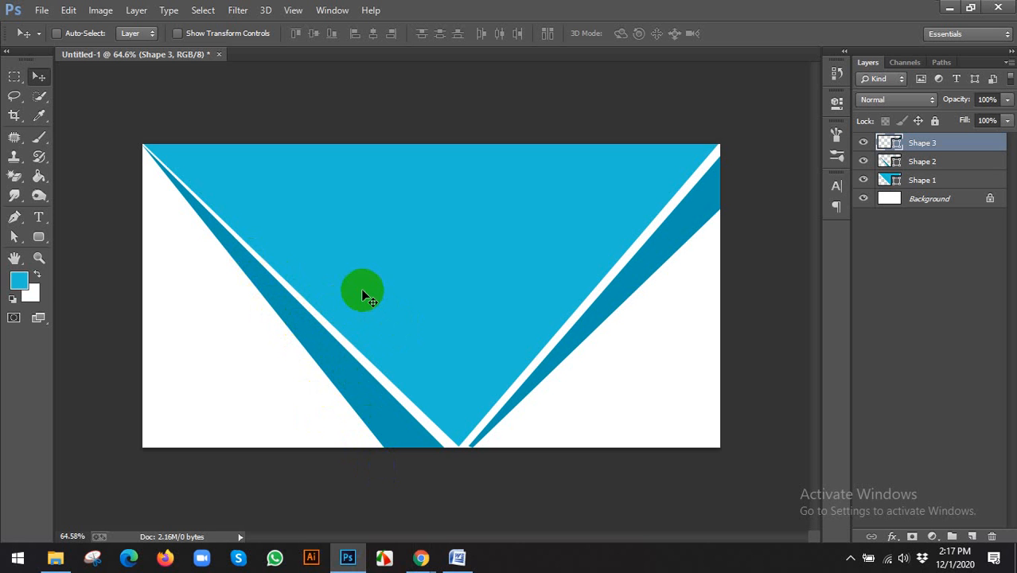
mouse_move(420, 555)
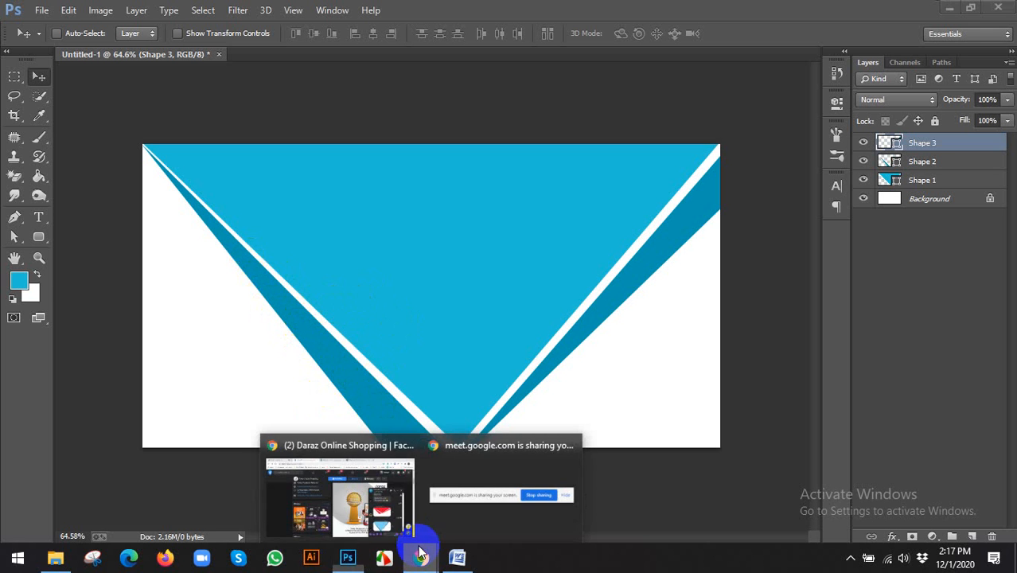
left_click(376, 519)
left_click(635, 8)
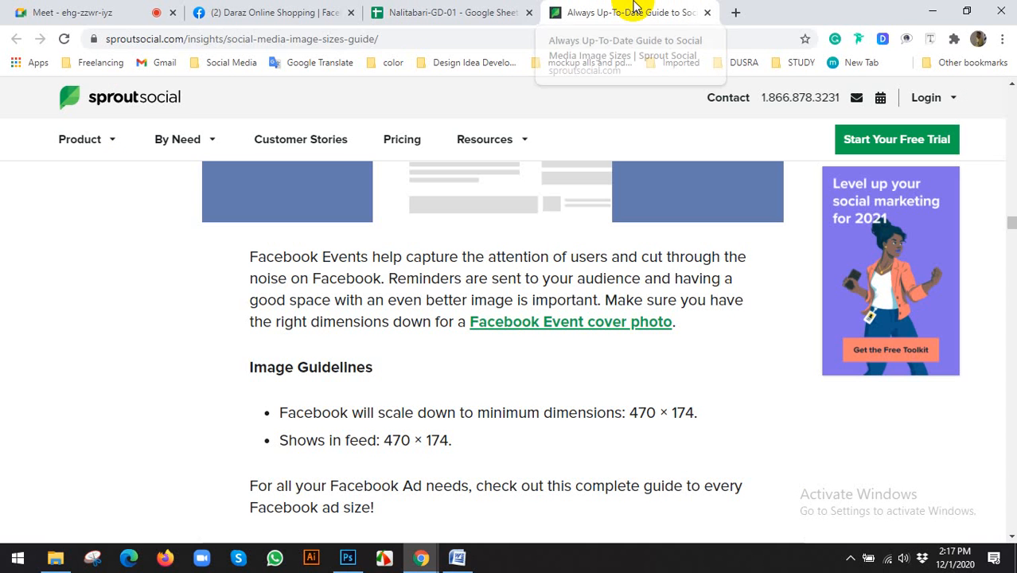
left_click(537, 33)
type("face")
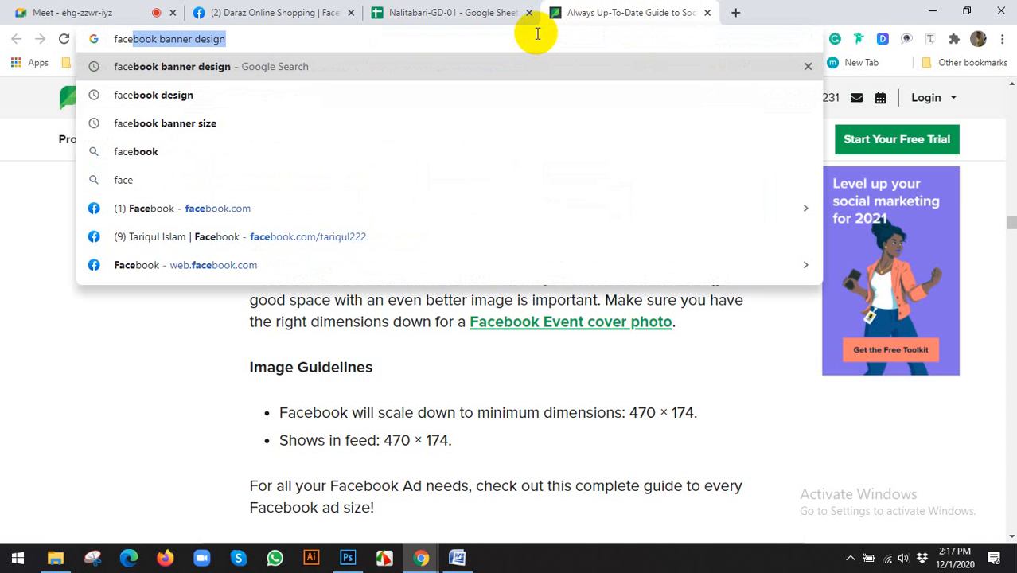
left_click(347, 558)
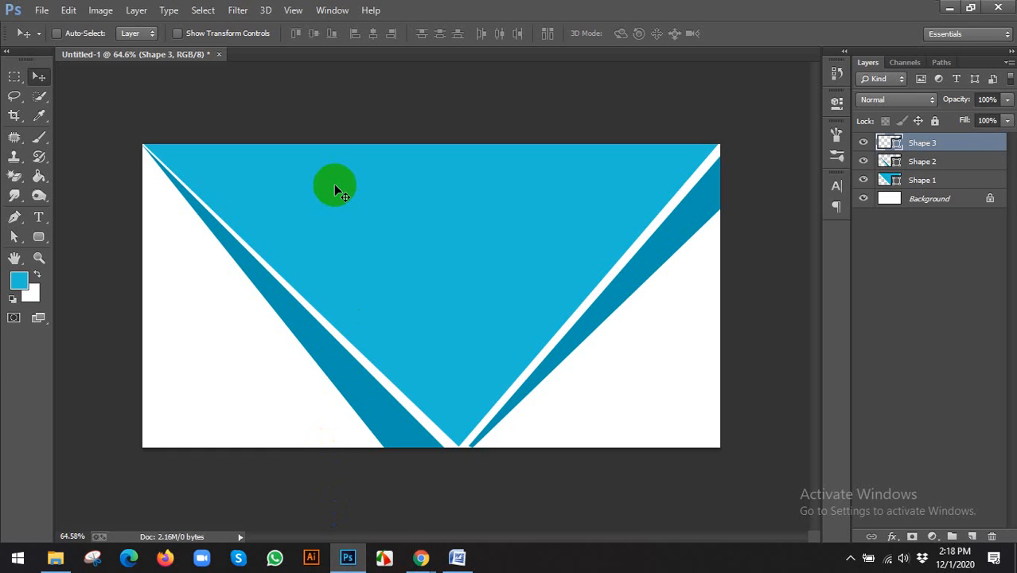
Step: Select the large triangle's lower anchor point on the Shape 1 layer with the Direct Selection tool
left_click(919, 182)
scroll(424, 408, "up", 3)
scroll(444, 415, "down", 1)
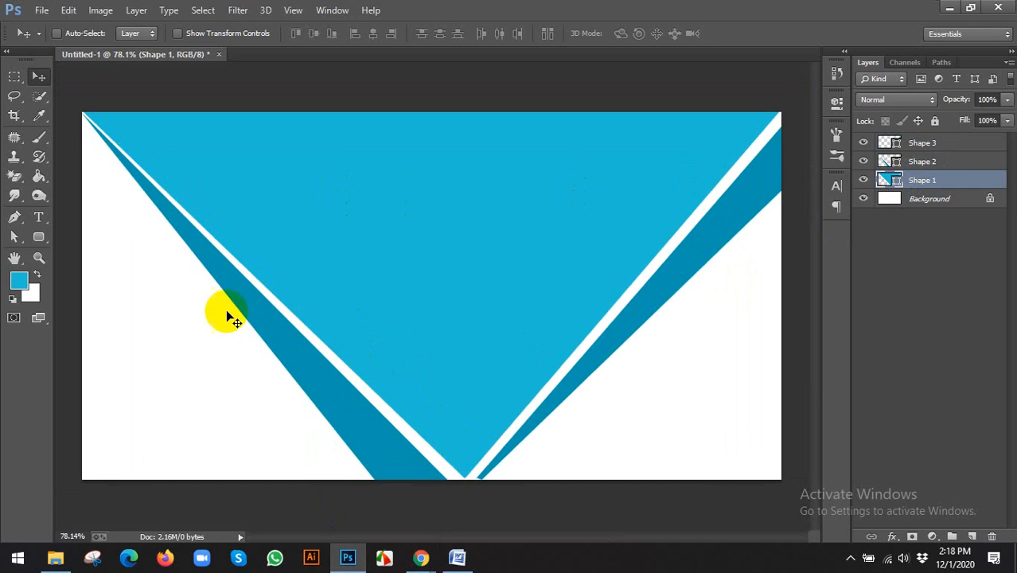
left_click_drag(16, 239, 66, 251)
left_click(466, 480)
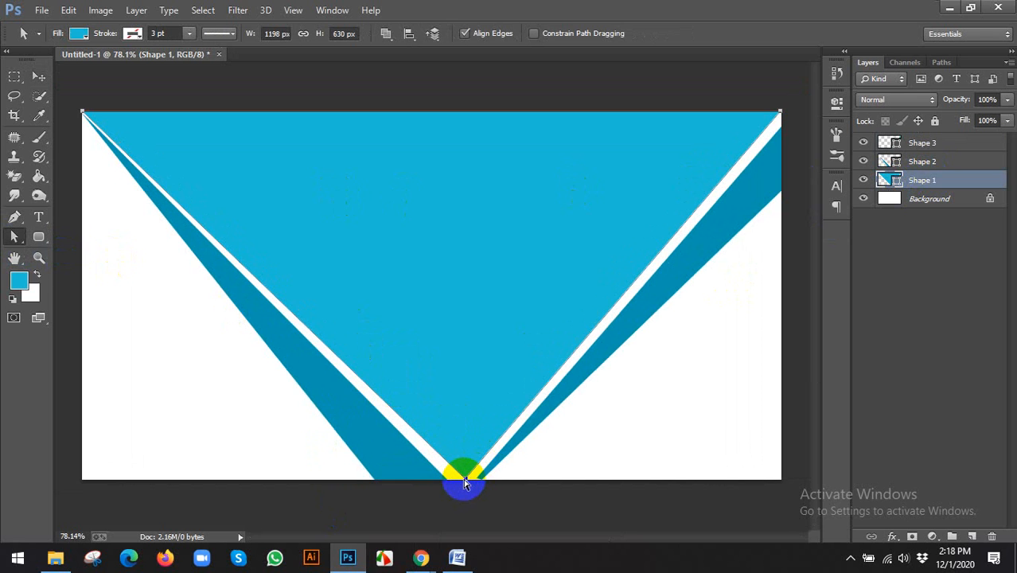
Step: Try moving the large triangle's lower anchor point to the left and upward, and undo each move
left_click_drag(466, 482, 455, 479)
key("ctrl+z")
left_click(382, 328)
left_click(465, 483)
left_click_drag(466, 483, 472, 379)
key("ctrl+z")
Step: Move the large triangle's lower anchor point slightly left and down onto the canvas's bottom edge, making the shape 632 px high
scroll(466, 482, "up", 2)
scroll(466, 490, "up", 4)
scroll(450, 354, "up", 2)
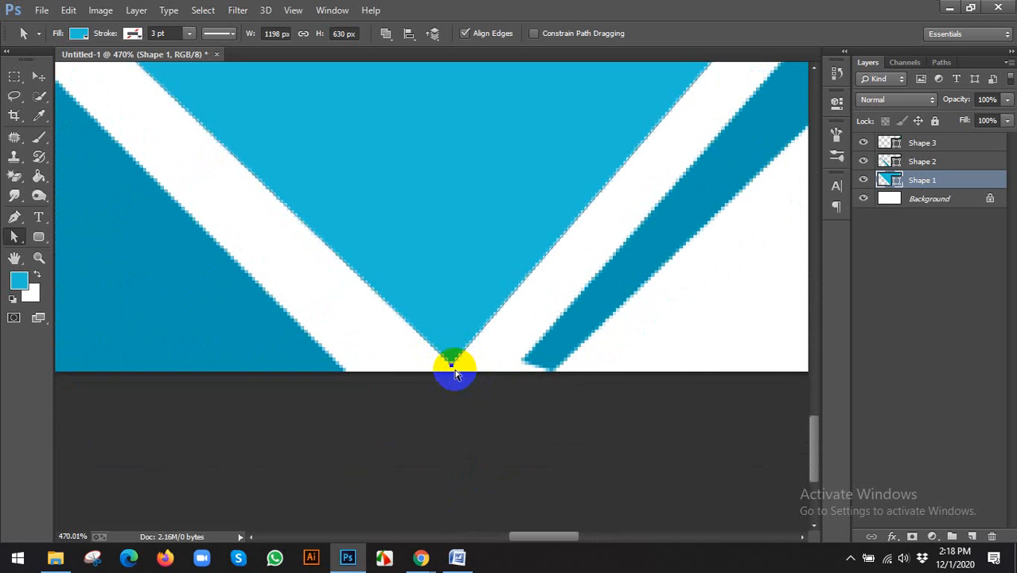
left_click_drag(451, 367, 433, 372)
scroll(432, 373, "down", 15)
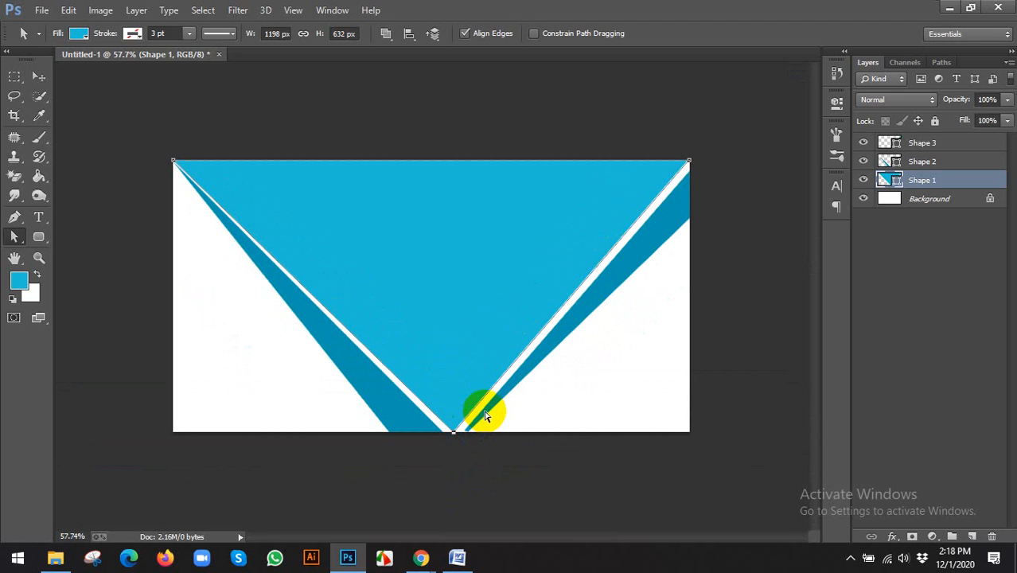
left_click(40, 78)
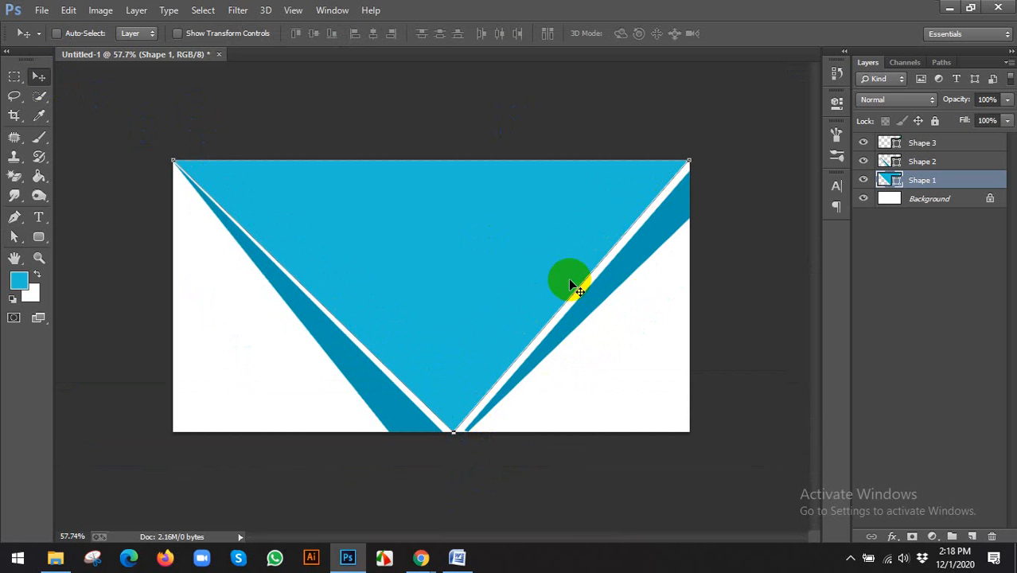
Step: Draw a light blue circle of about 343 px with the Ellipse tool and shift it partly off the canvas's lower-left corner
scroll(611, 348, "up", 1)
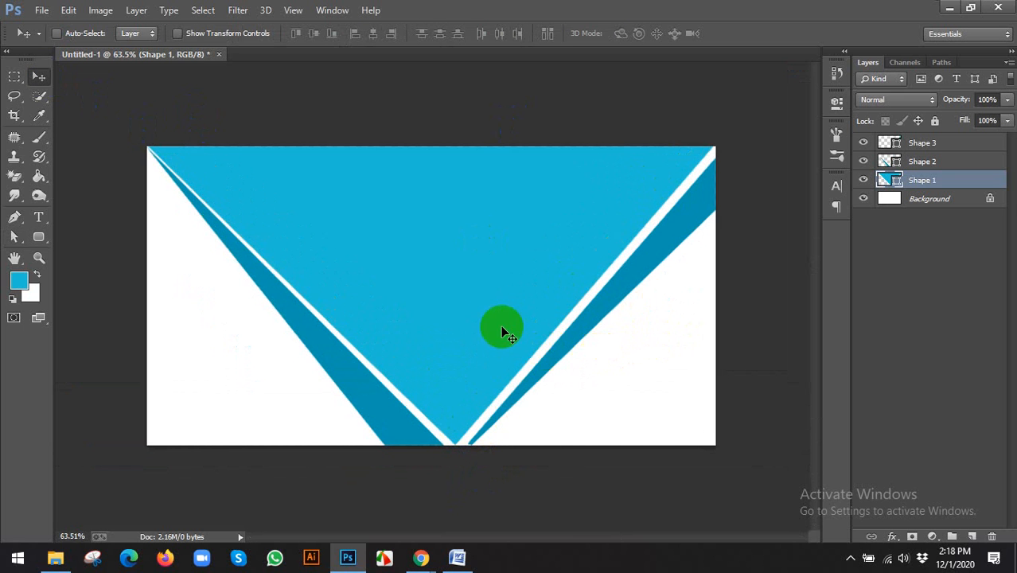
scroll(502, 328, "down", 1)
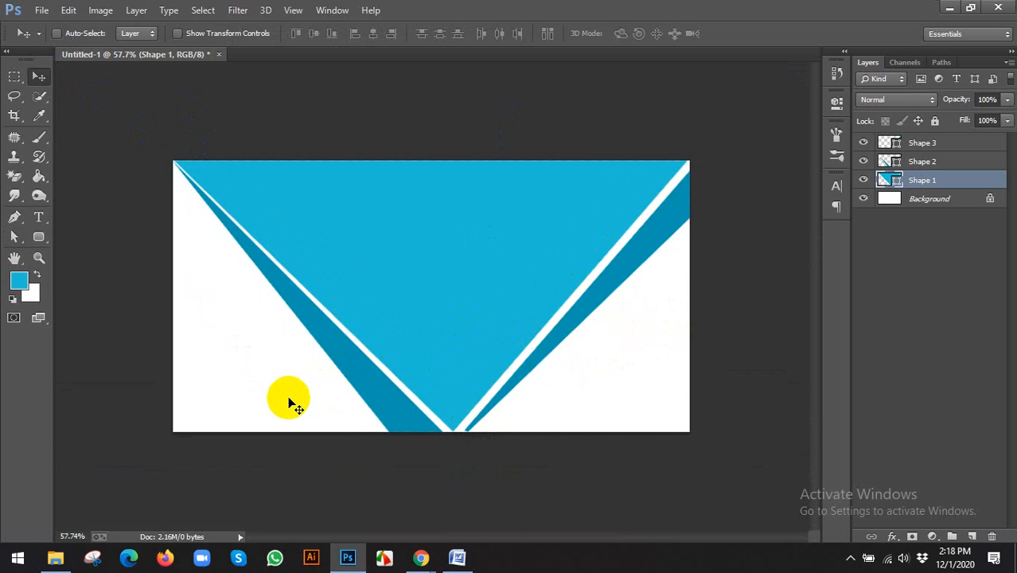
left_click_drag(34, 232, 82, 262)
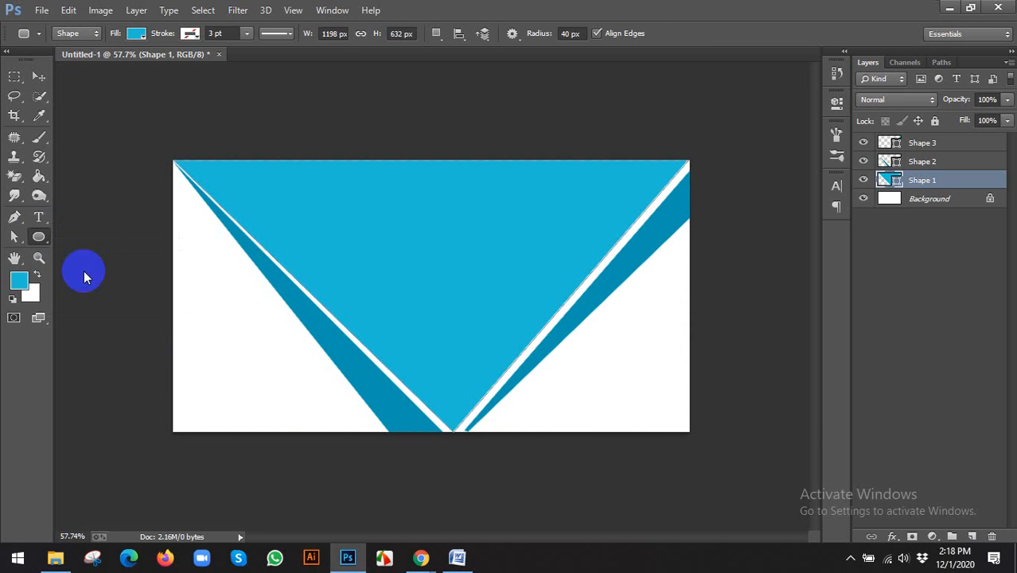
left_click_drag(165, 357, 307, 511)
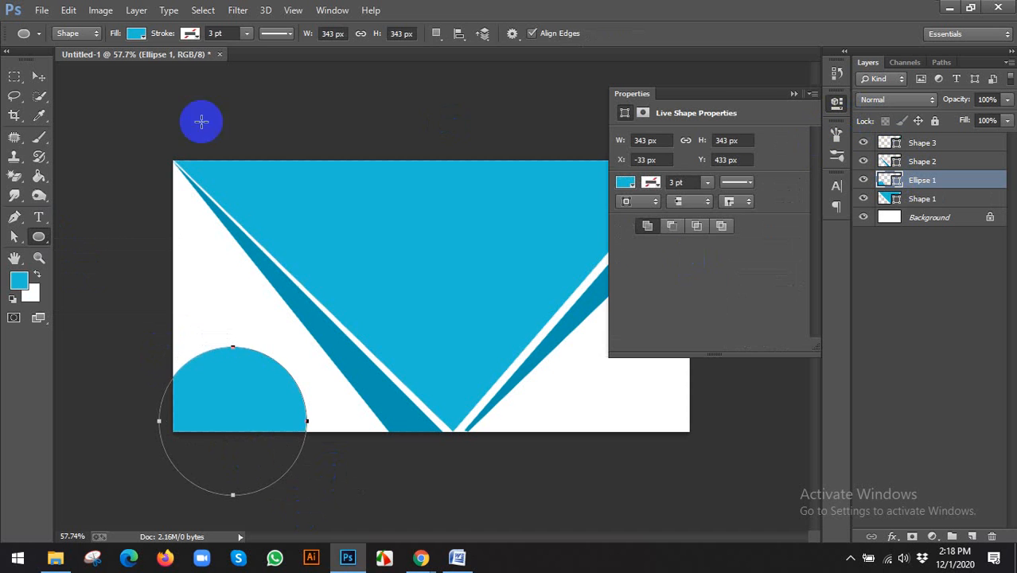
left_click(45, 83)
left_click_drag(216, 382, 168, 382)
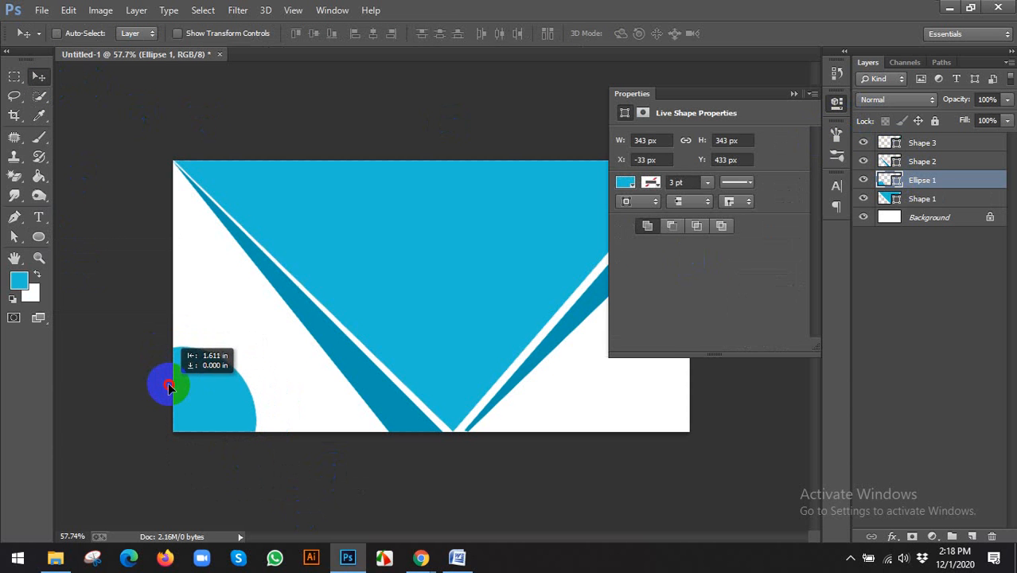
left_click(836, 102)
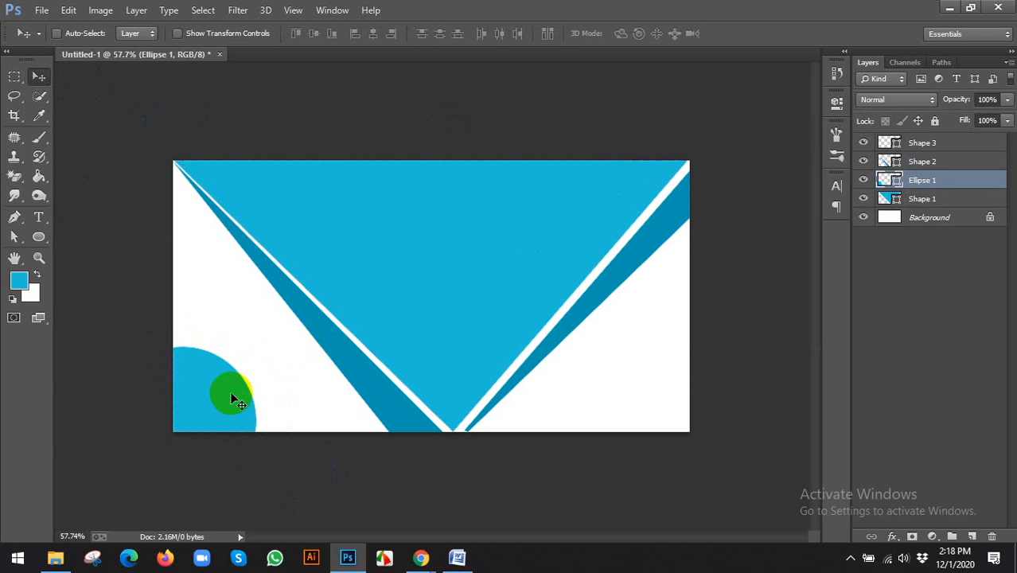
Step: Duplicate the light blue circle to the canvas's lower-right corner
left_click_drag(216, 400, 639, 390)
scroll(243, 368, "down", 2)
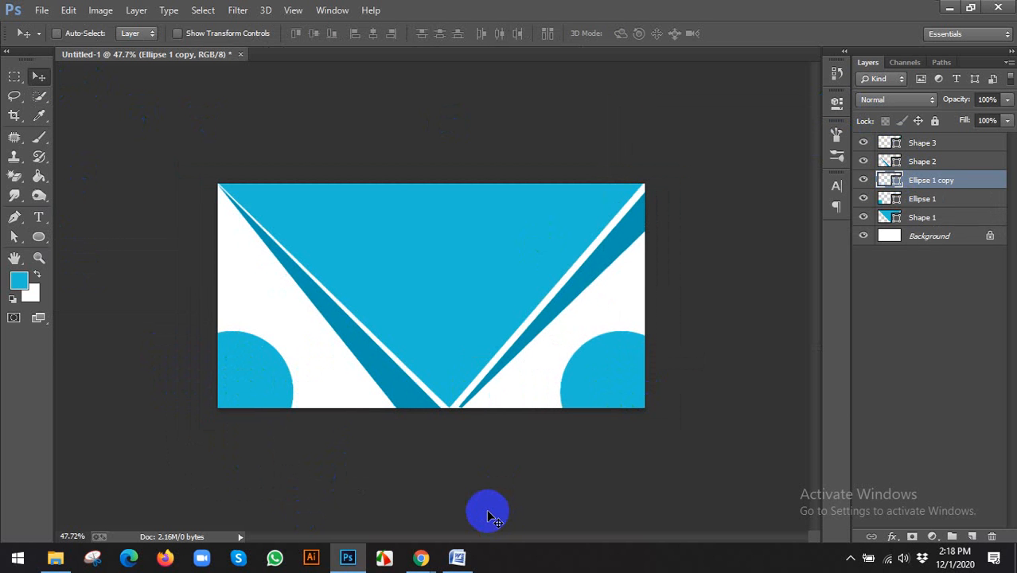
scroll(484, 477, "up", 1)
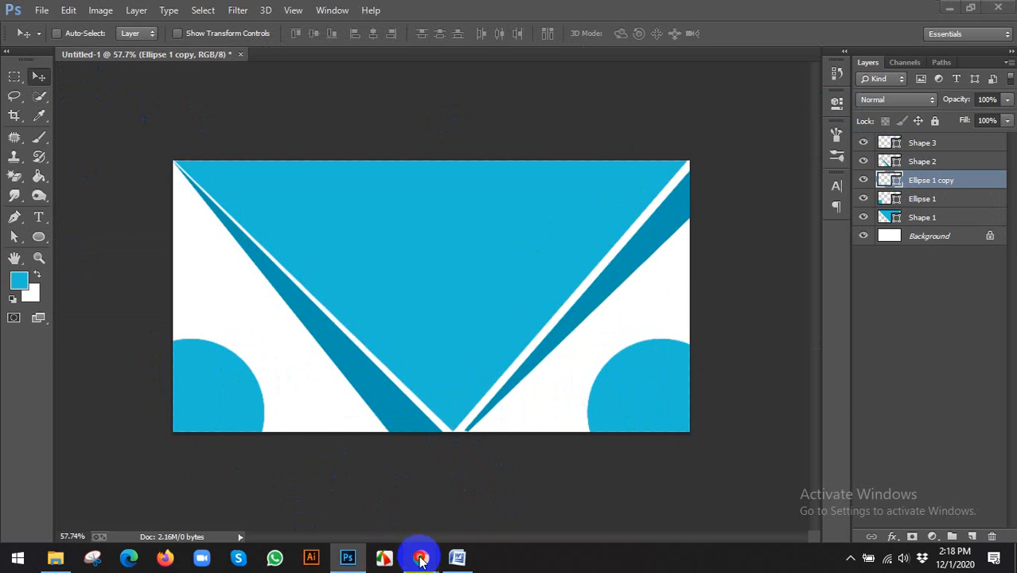
Step: Switch to Chrome to check the Google Meet call's participants and chat, and return to Photoshop
mouse_move(422, 559)
left_click(359, 504)
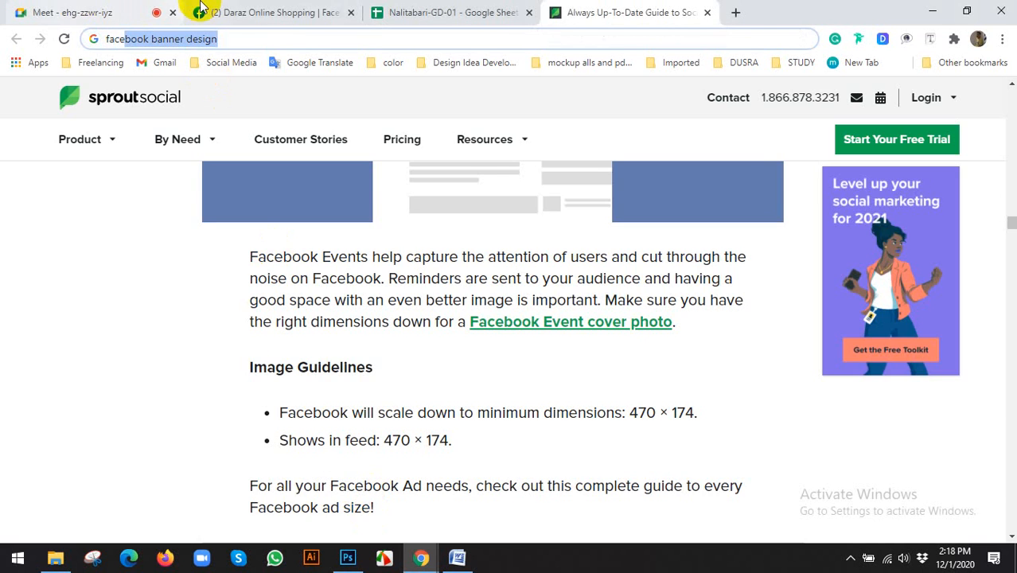
left_click(68, 11)
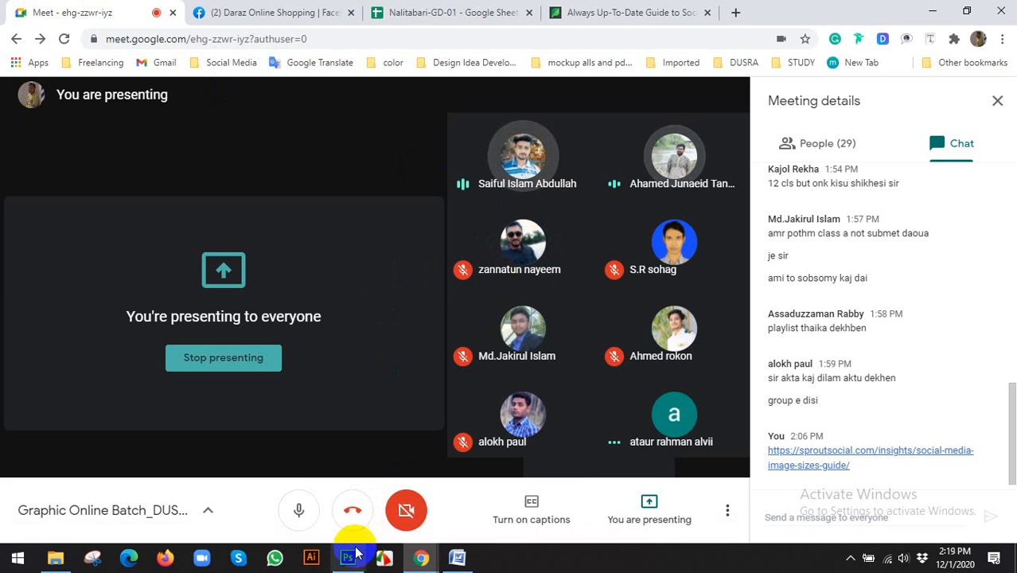
left_click(350, 558)
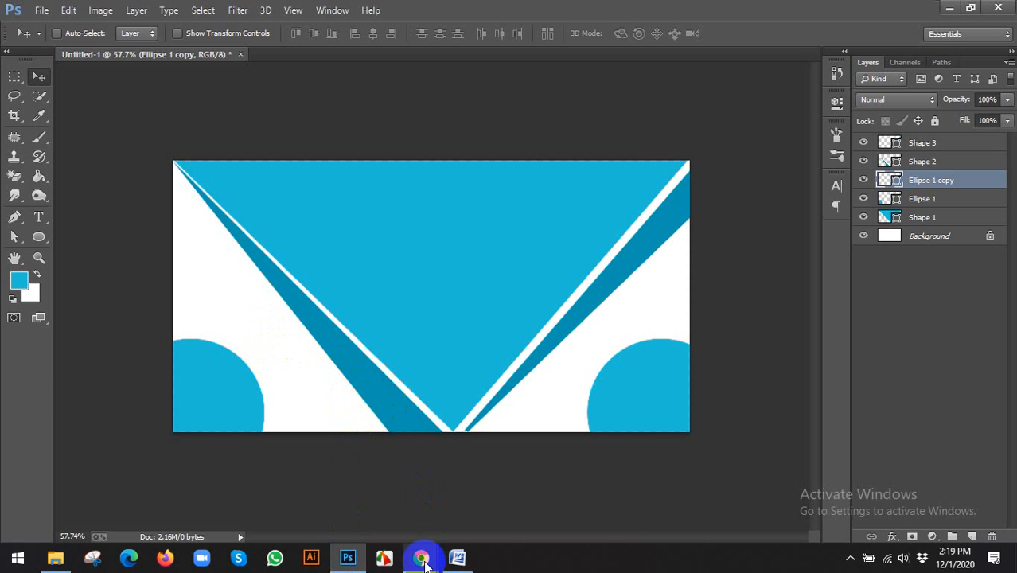
Step: Search Google Images for "facebook banner design" in a new Chrome tab
mouse_move(421, 557)
left_click(343, 498)
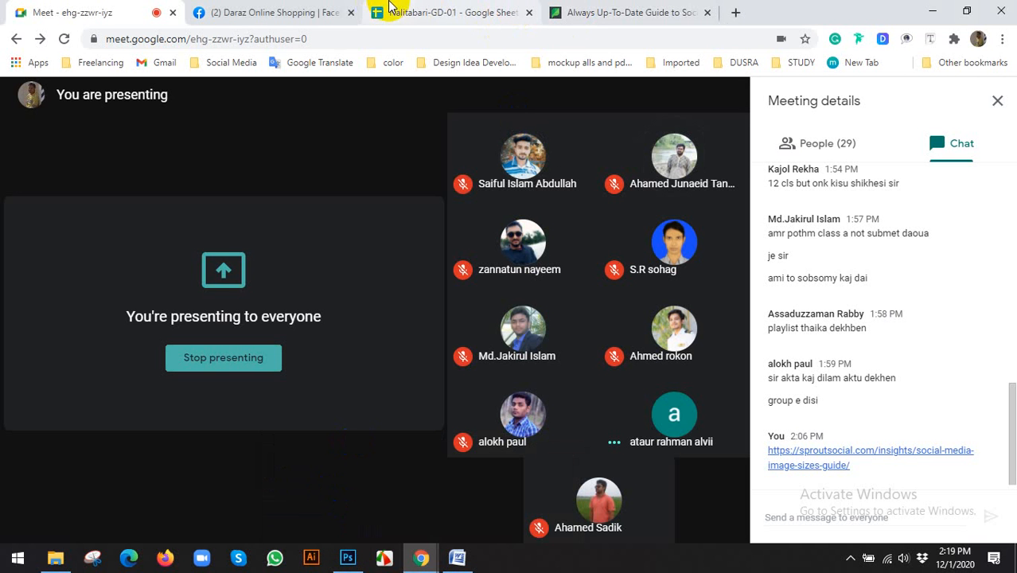
left_click(734, 12)
type("face")
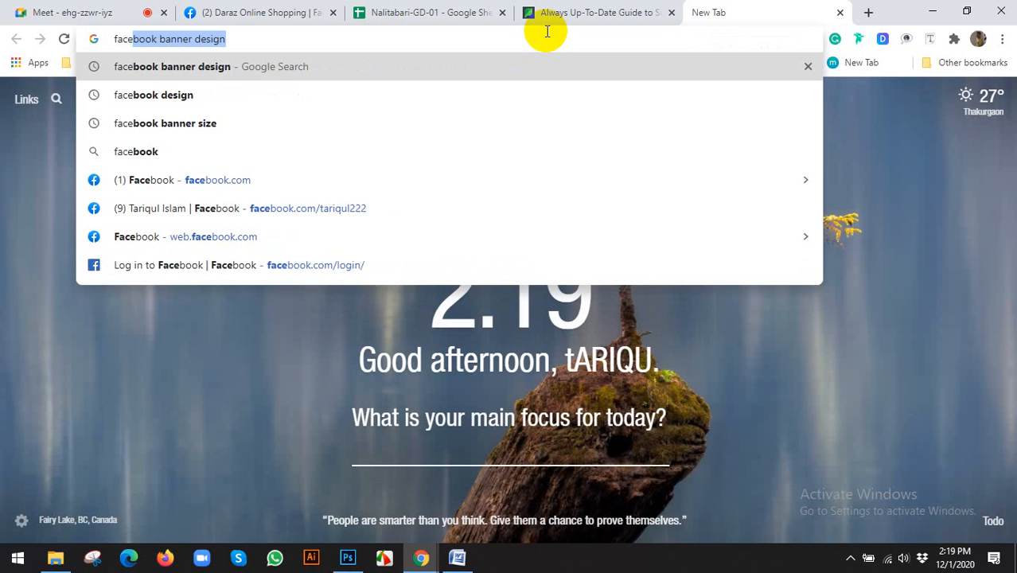
key("Return")
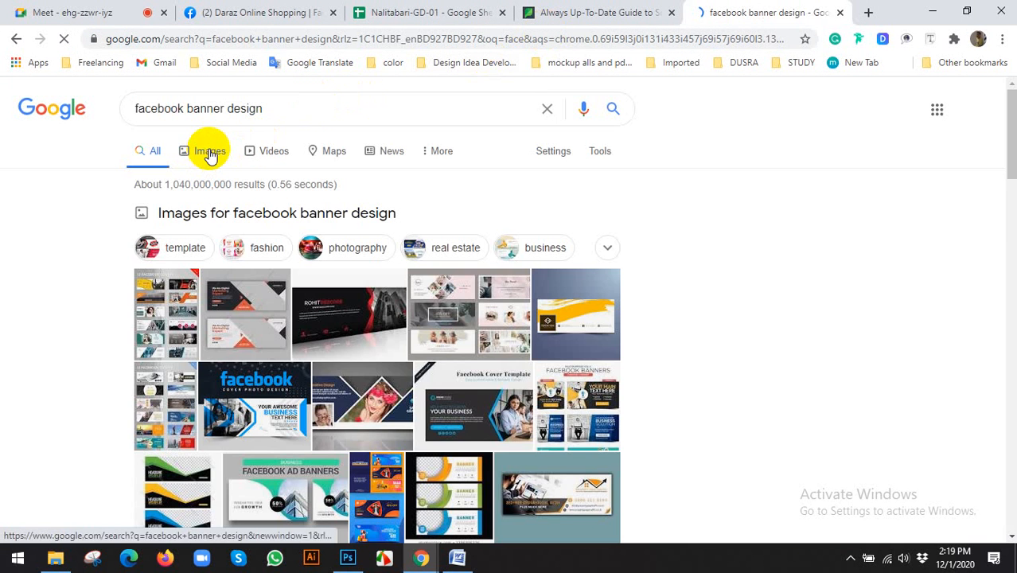
left_click(209, 153)
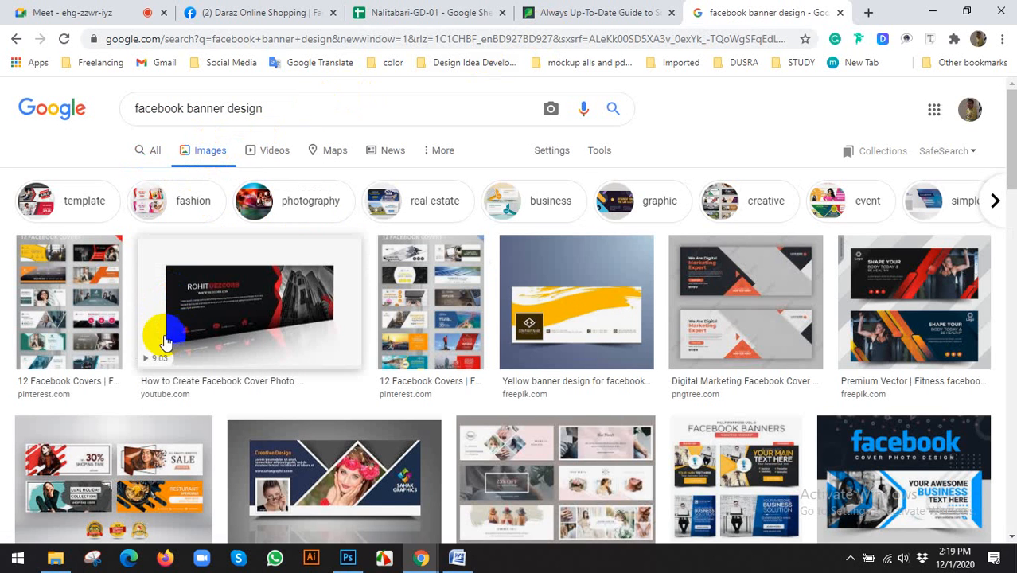
Step: Browse the banner image results, previewing the Digital Marketing cover, the cover sale poster vector and the Gridographics cover banner design
scroll(454, 382, "down", 1)
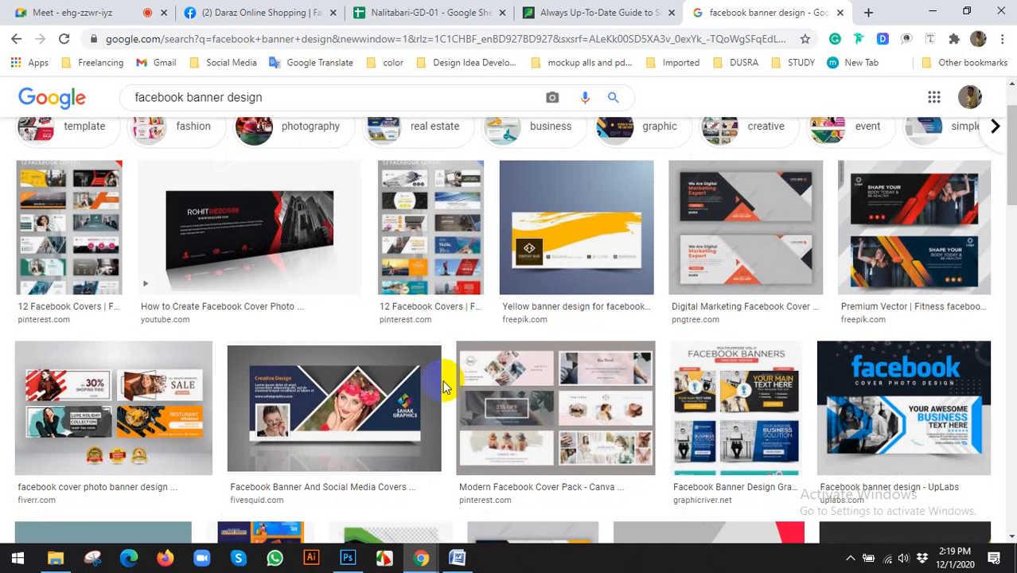
left_click(440, 386)
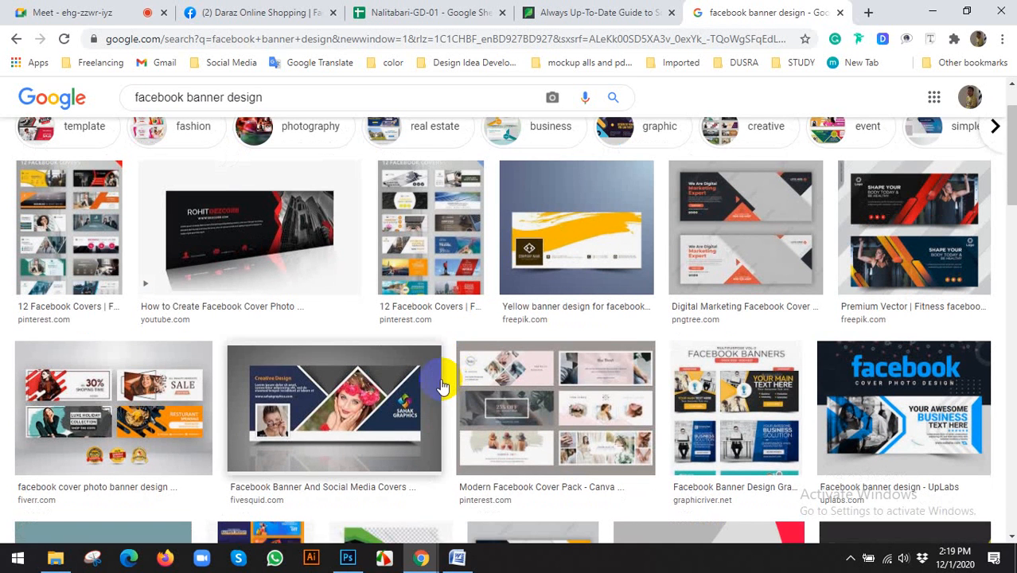
scroll(443, 386, "down", 2)
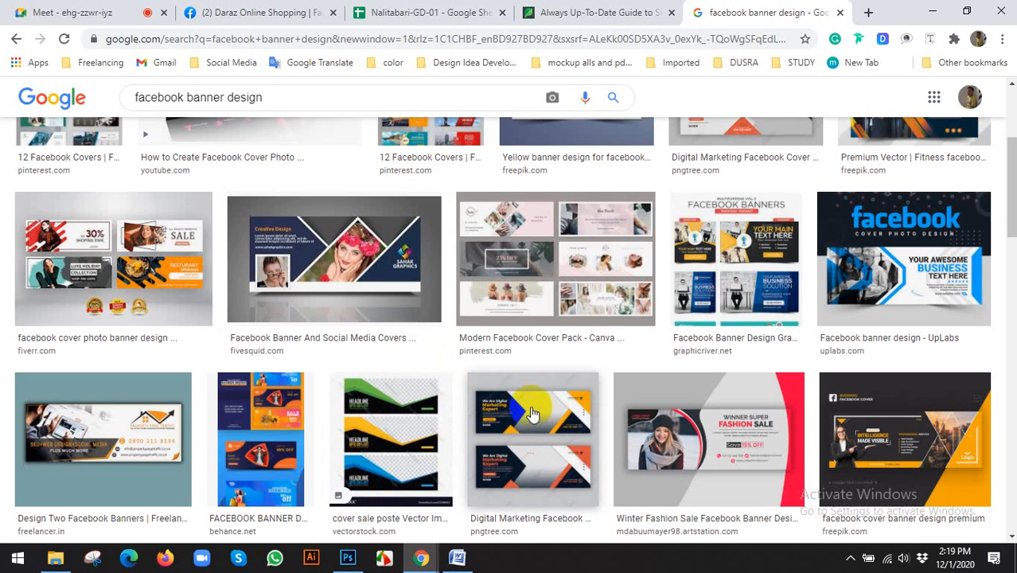
scroll(521, 411, "down", 3)
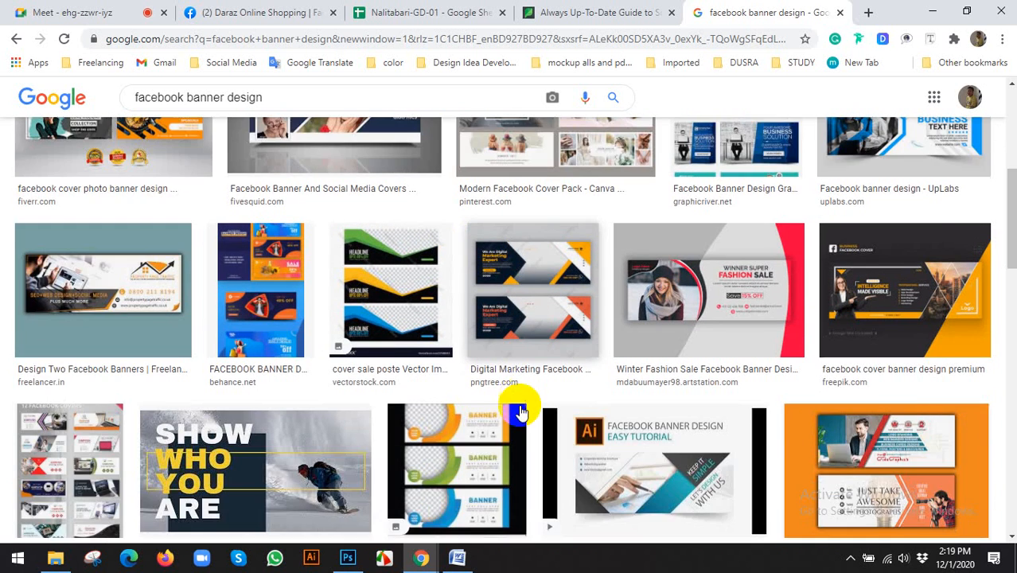
left_click(527, 311)
scroll(359, 333, "down", 3)
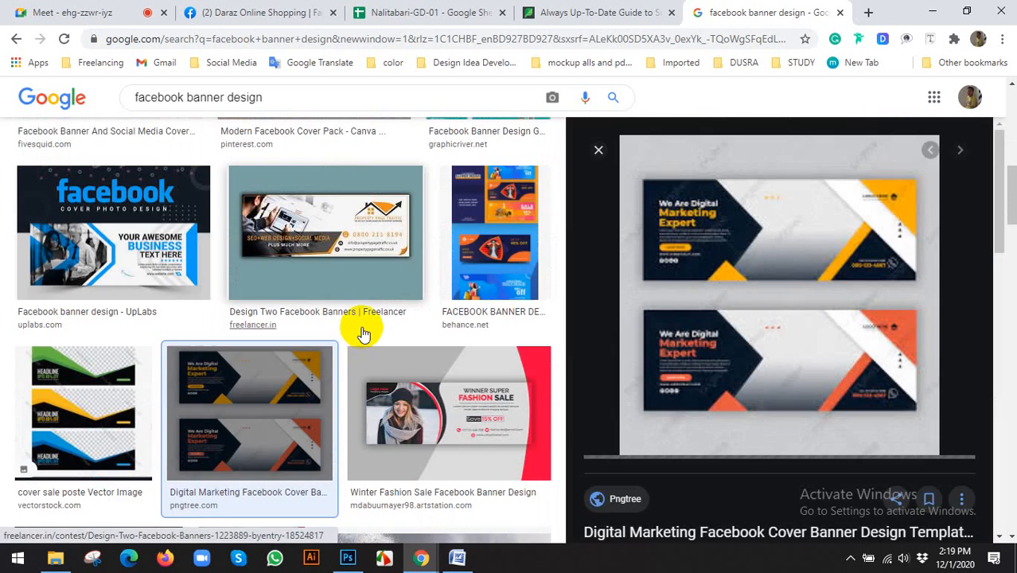
scroll(362, 328, "down", 3)
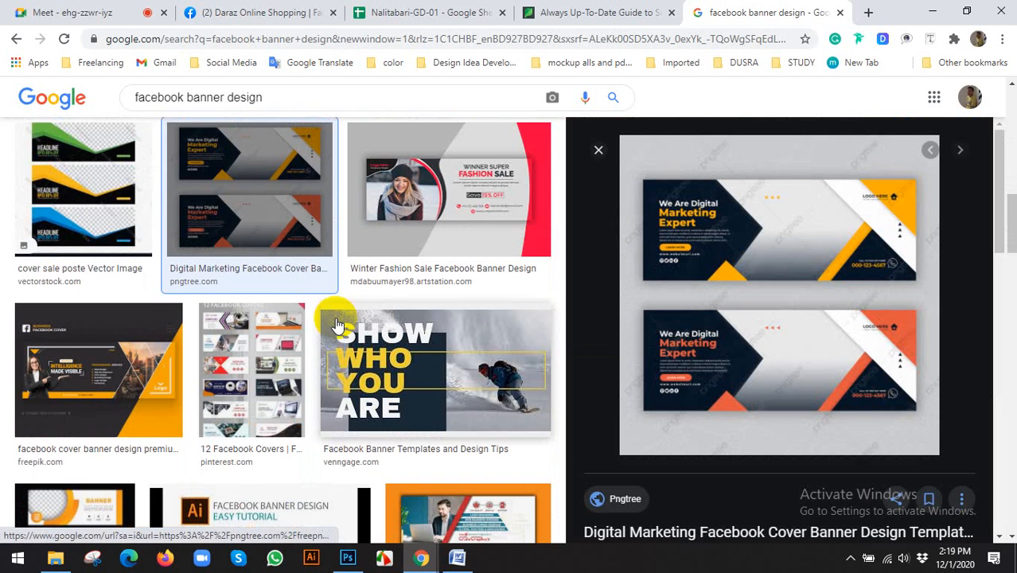
left_click(127, 231)
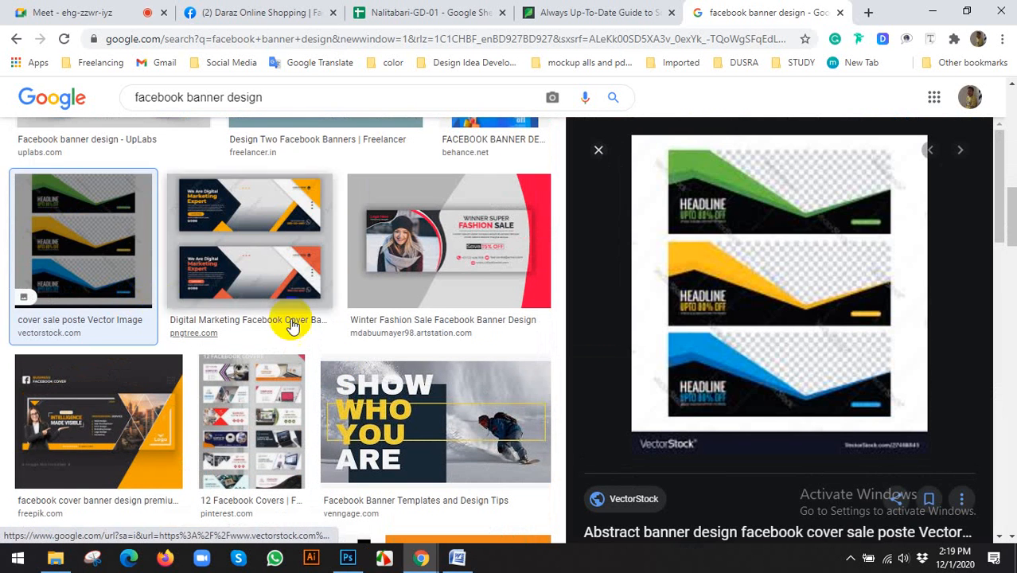
scroll(522, 375, "down", 4)
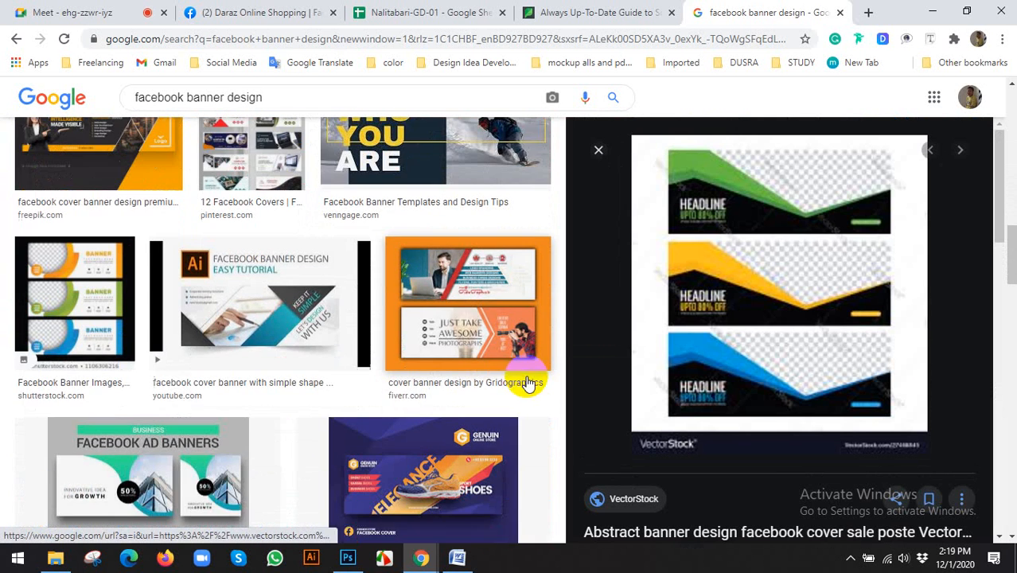
left_click(479, 290)
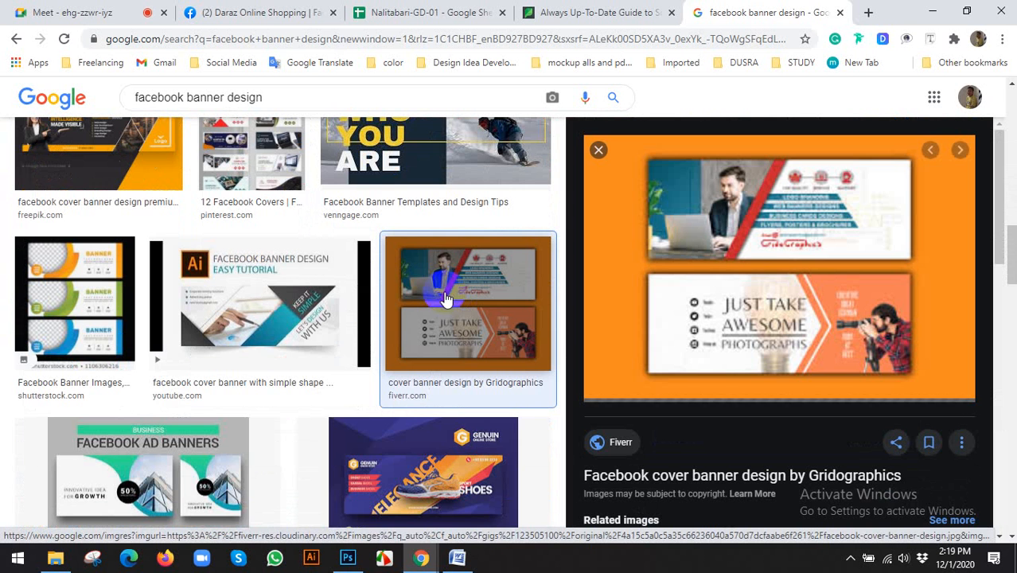
scroll(445, 300, "down", 4)
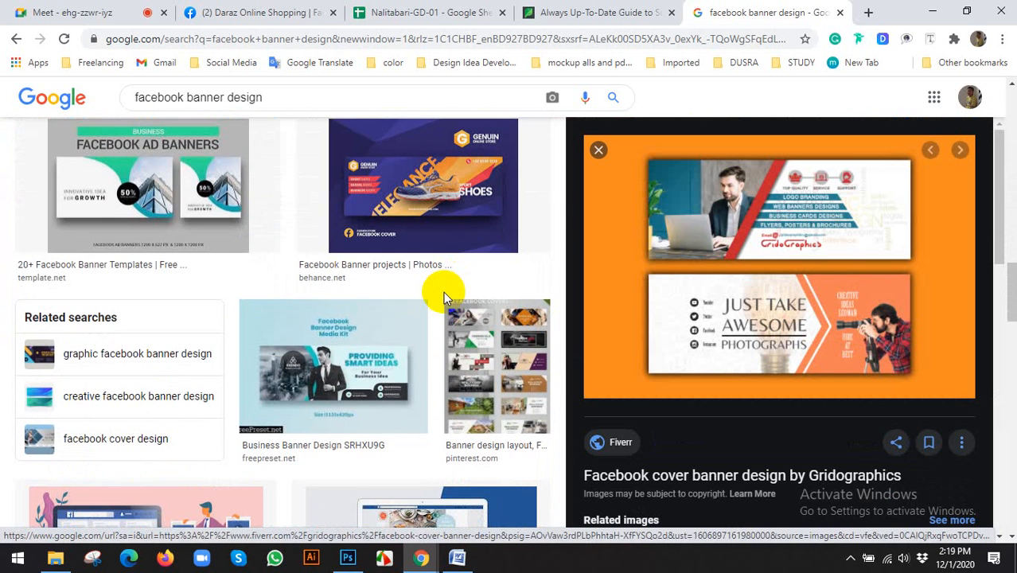
scroll(443, 291, "down", 5)
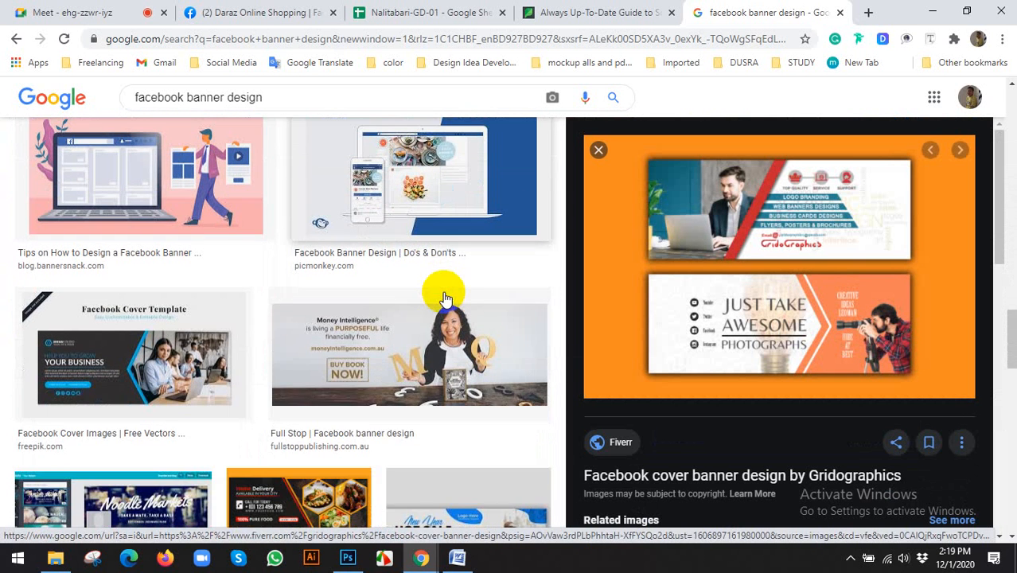
Step: Check the Google Meet chat, and examine further Facebook banner designs in the image results
left_click(79, 12)
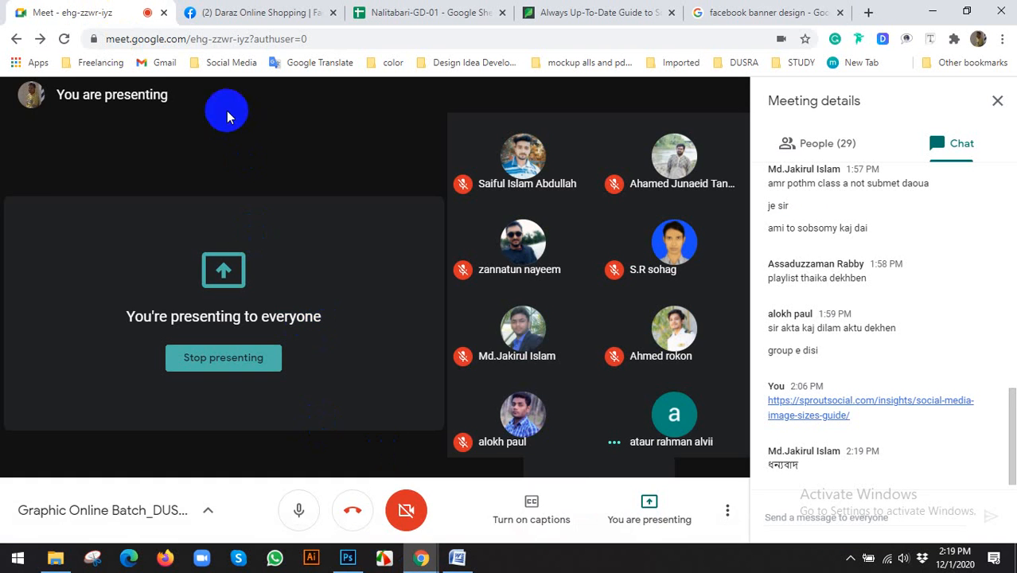
left_click(796, 12)
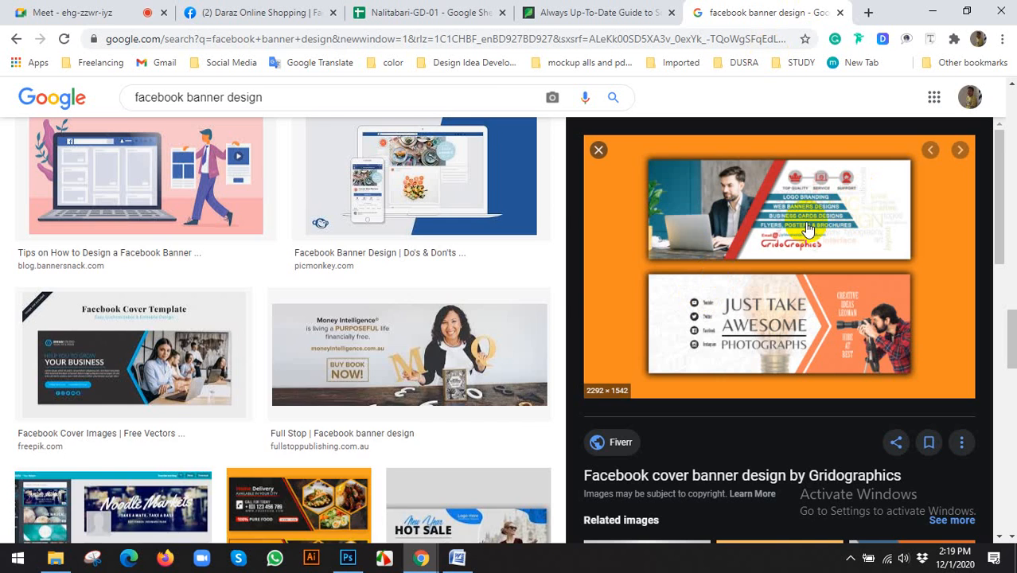
scroll(820, 225, "up", 1)
scroll(806, 226, "down", 1)
scroll(692, 211, "up", 1)
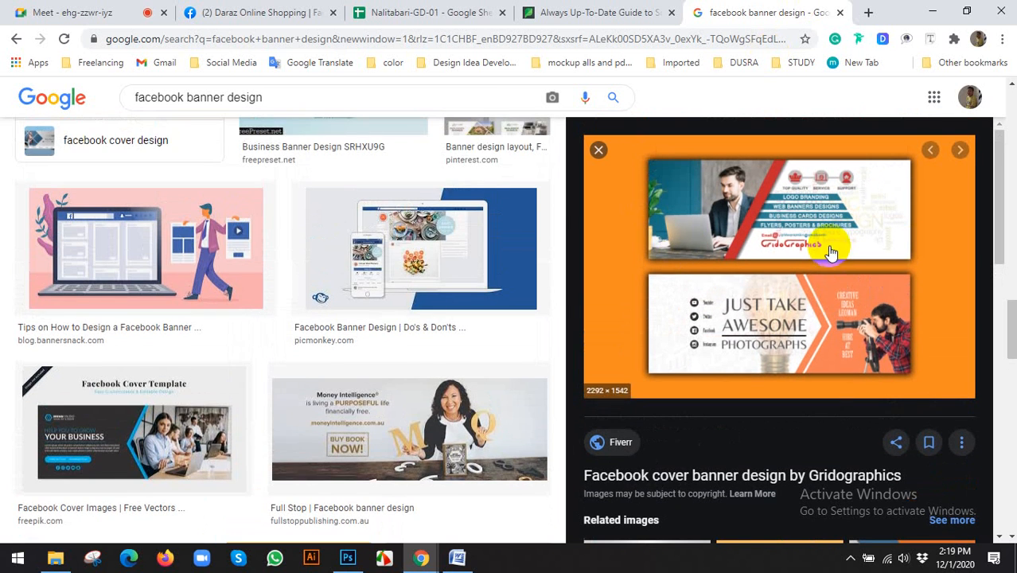
scroll(336, 243, "up", 1)
scroll(352, 239, "down", 6)
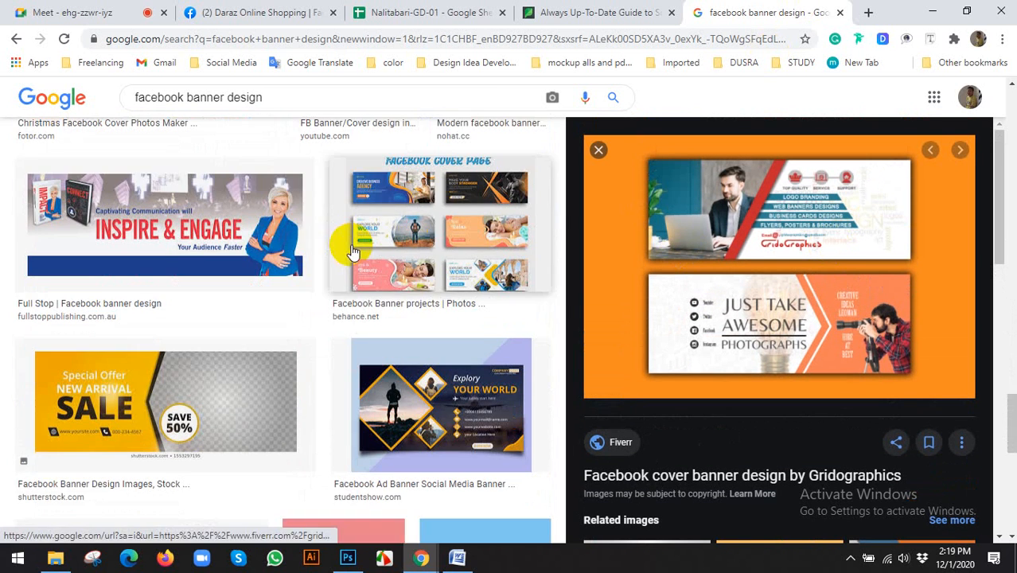
scroll(317, 266, "down", 5)
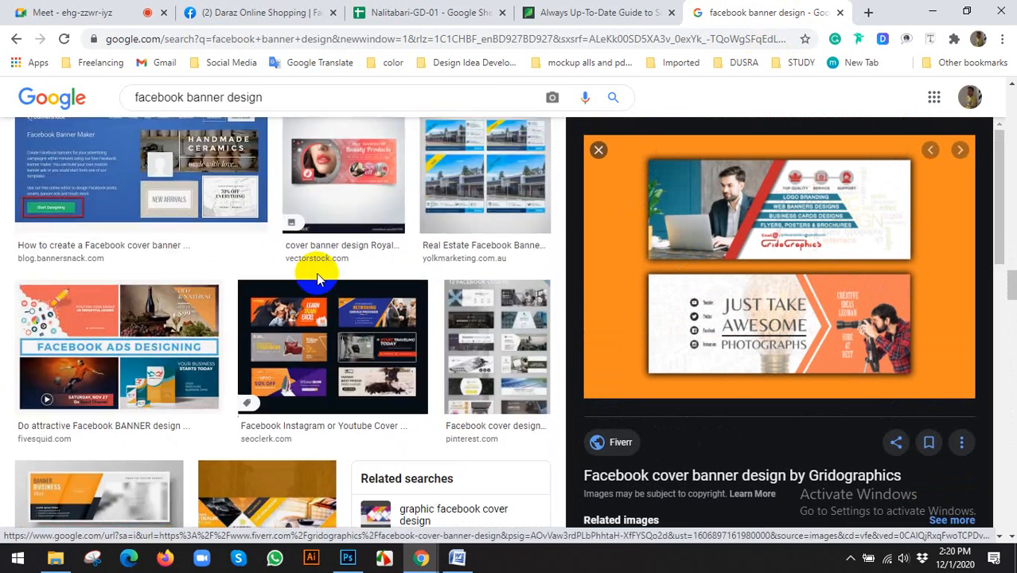
scroll(303, 306, "down", 2)
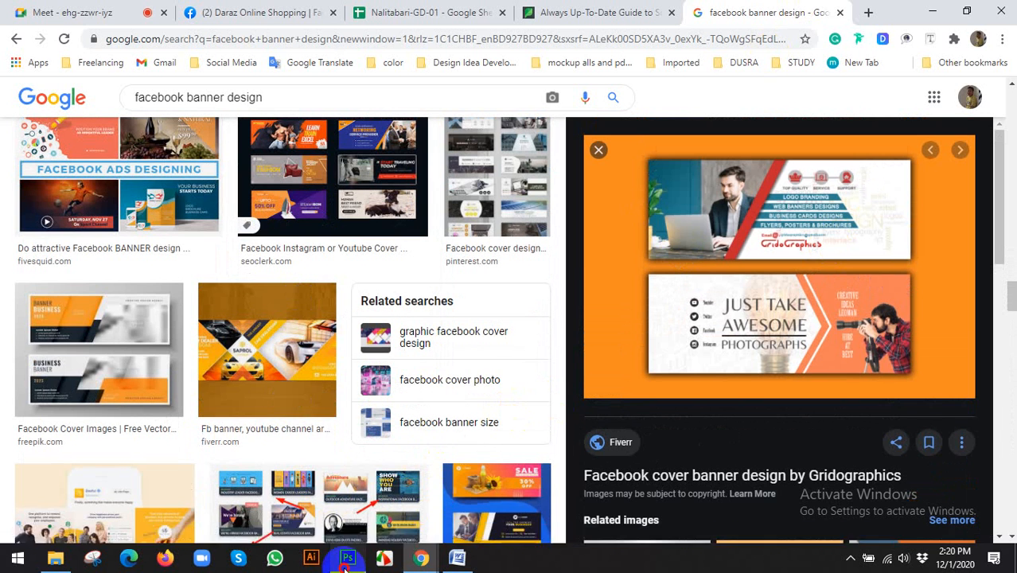
Step: Close the Untitled-1 document in Photoshop without saving, and return to the banner image results in Chrome
left_click(348, 557)
left_click(239, 54)
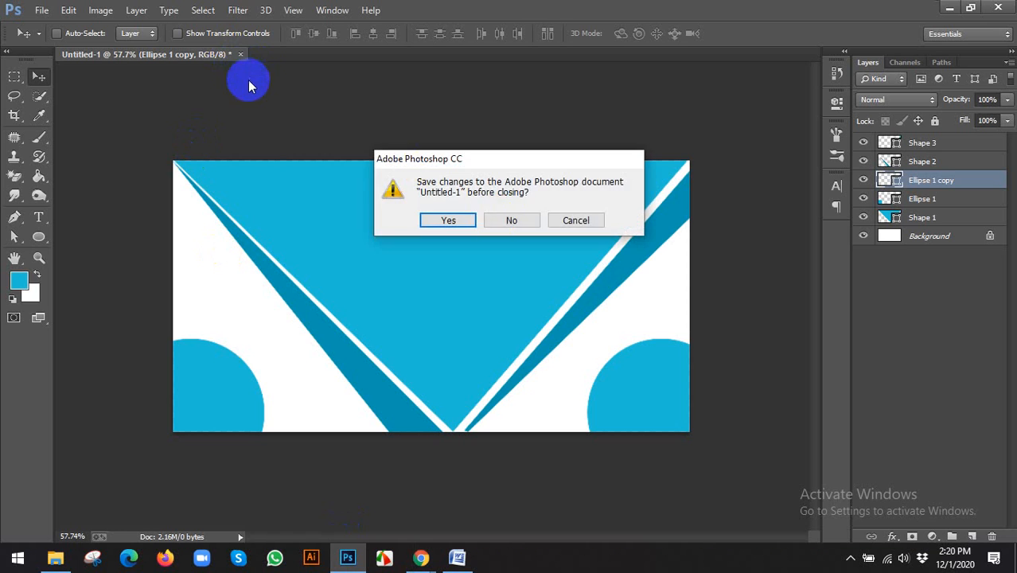
left_click(512, 220)
mouse_move(420, 559)
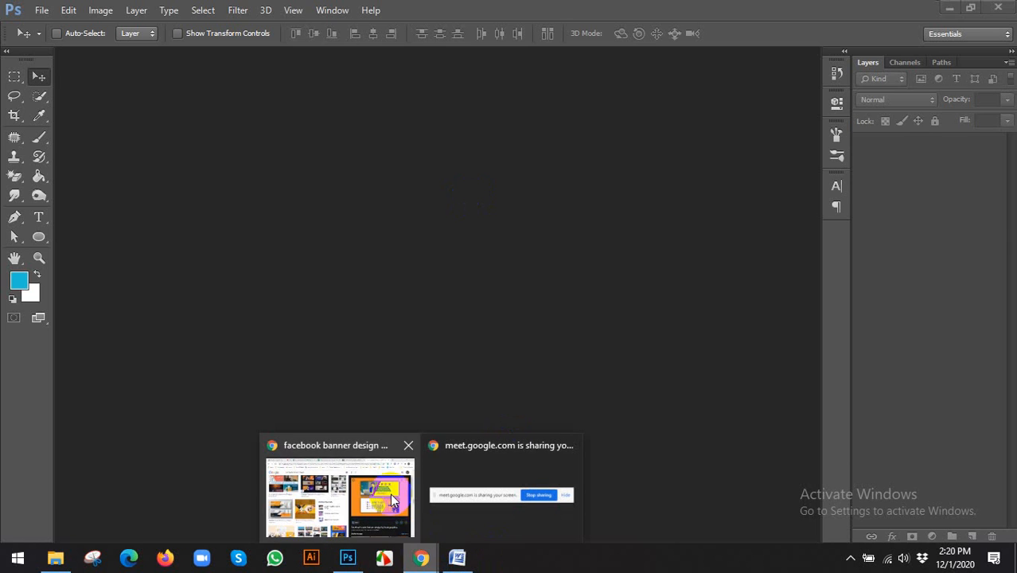
left_click(336, 489)
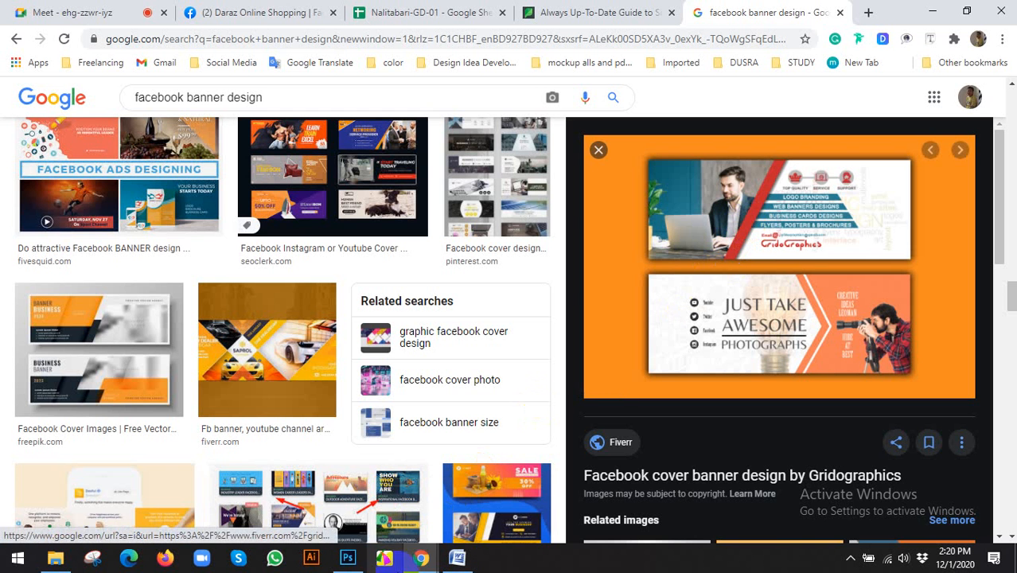
Step: Switch to Photoshop and create a new document named "facebook cover banner", 820 by 312 pixels at 72 pixels per inch
left_click(348, 557)
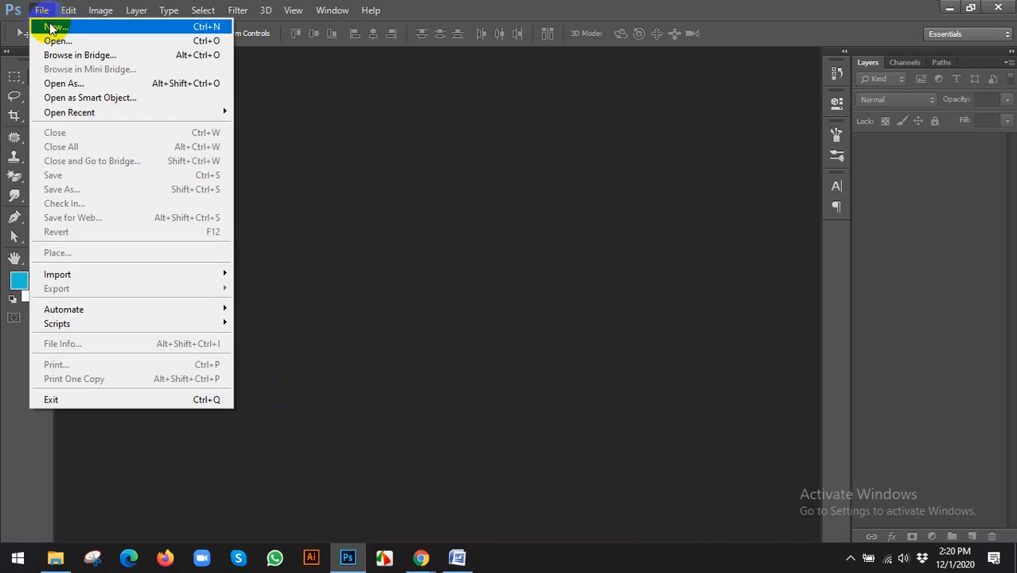
left_click(48, 26)
left_click(472, 136)
left_click_drag(472, 136, 216, 126)
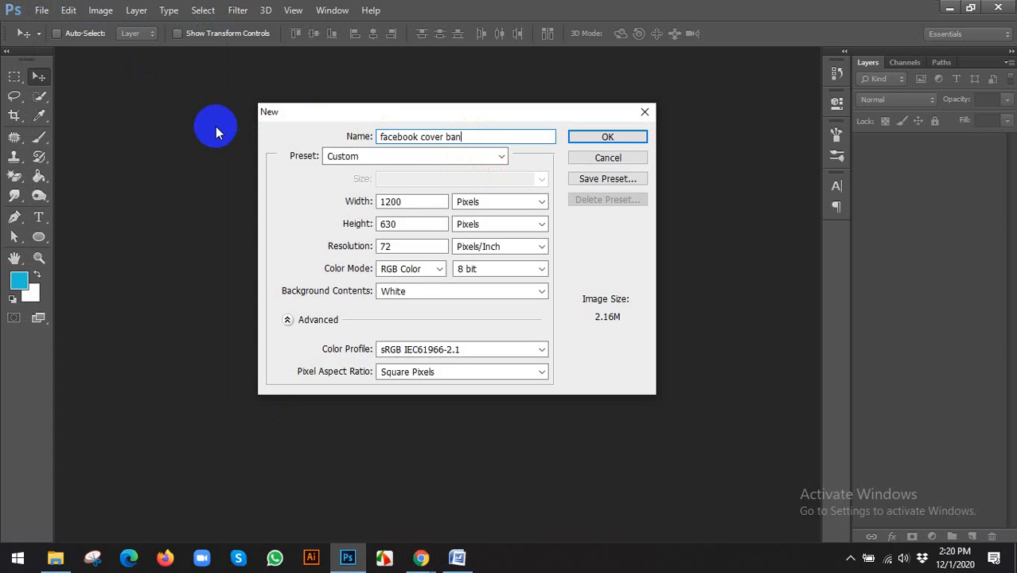
type("facebook cover banner")
key("Tab")
key("Tab")
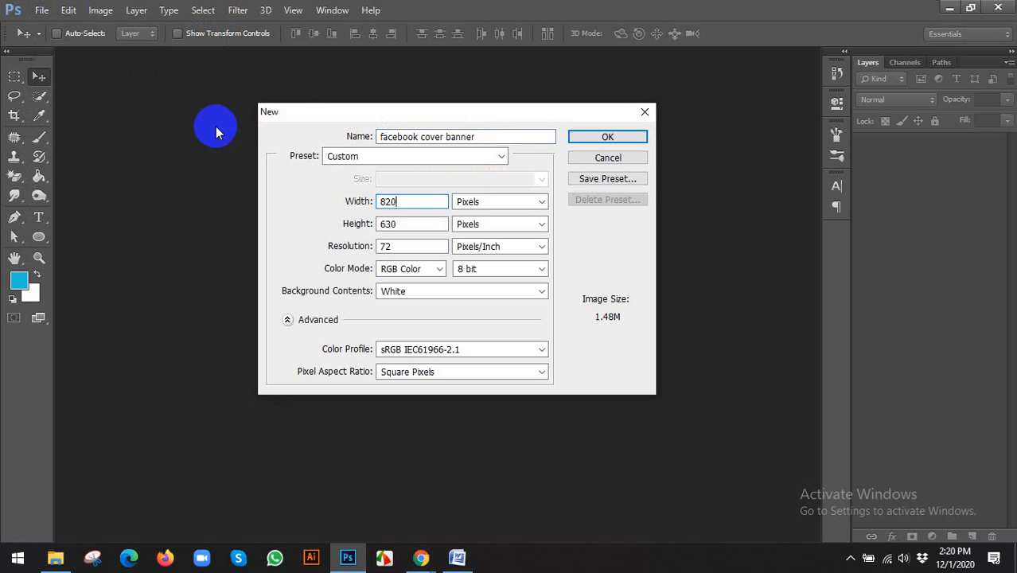
key("Tab")
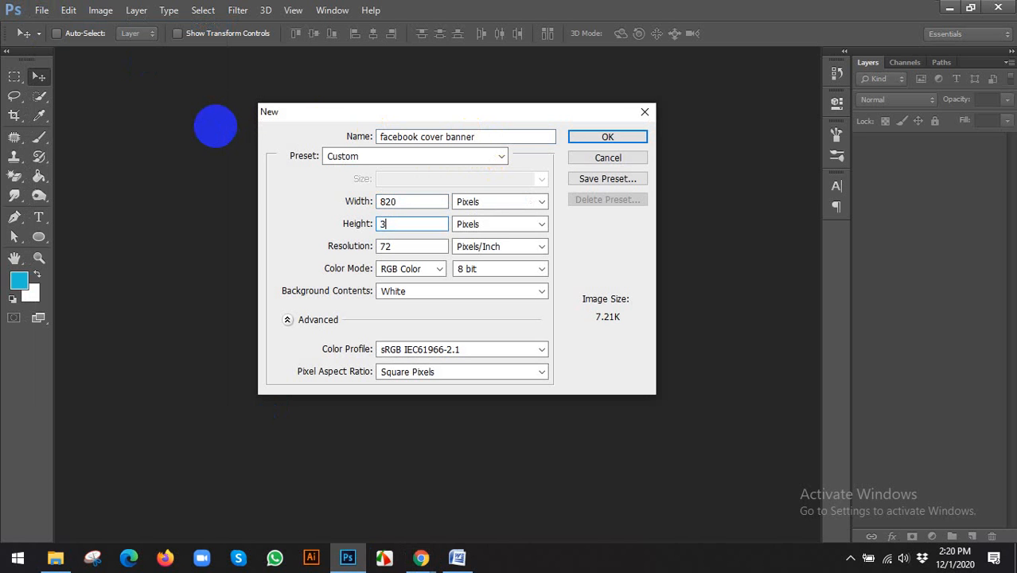
type("312")
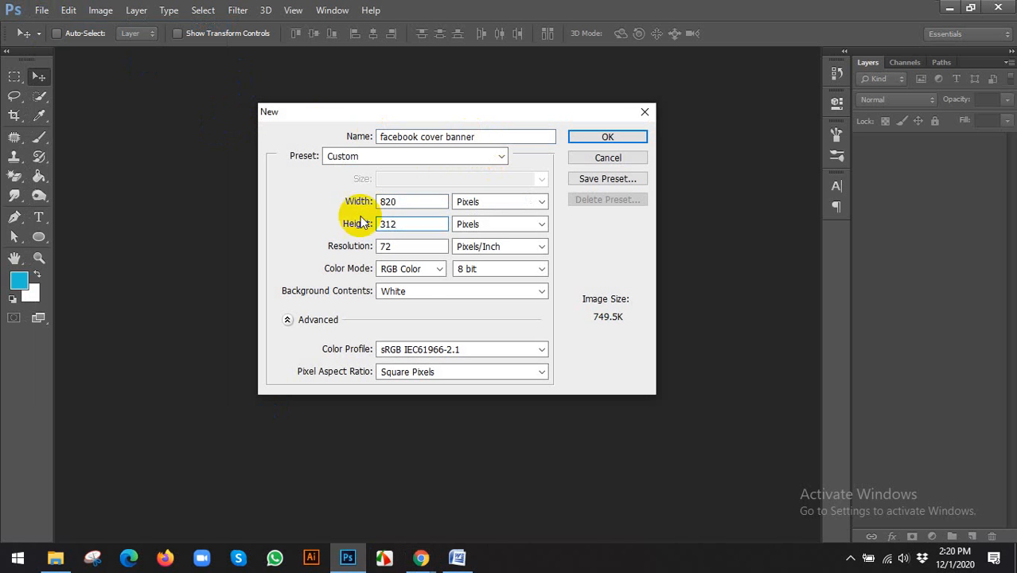
double_click(402, 248)
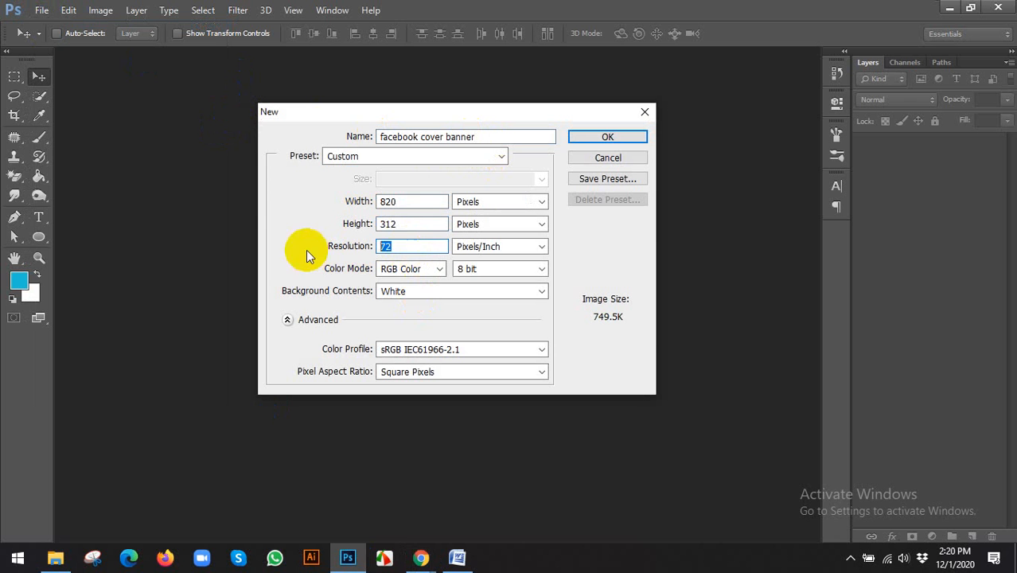
left_click(593, 137)
Step: Switch to Chrome and check the participants in the Google Meet call
mouse_move(420, 558)
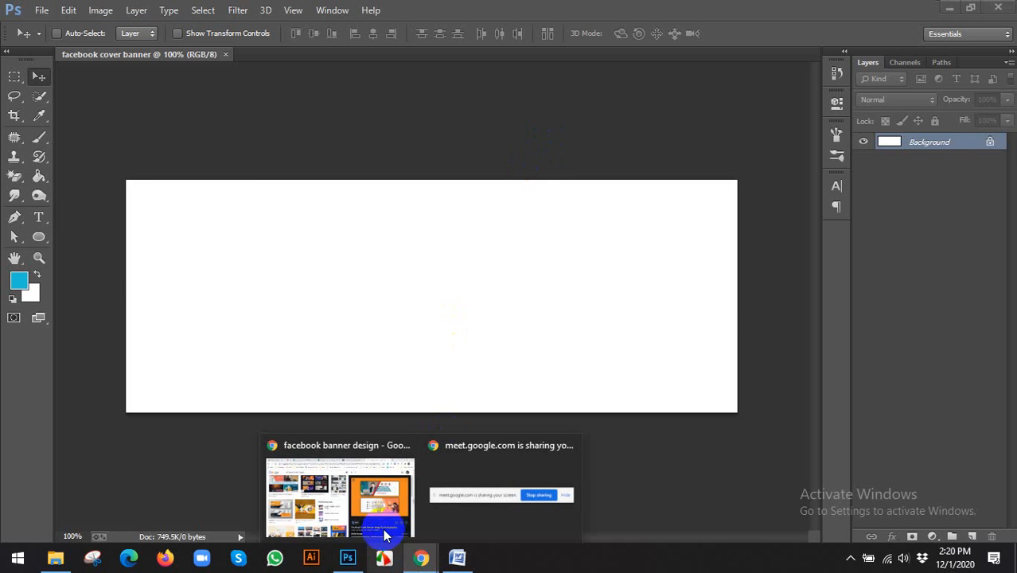
left_click(384, 535)
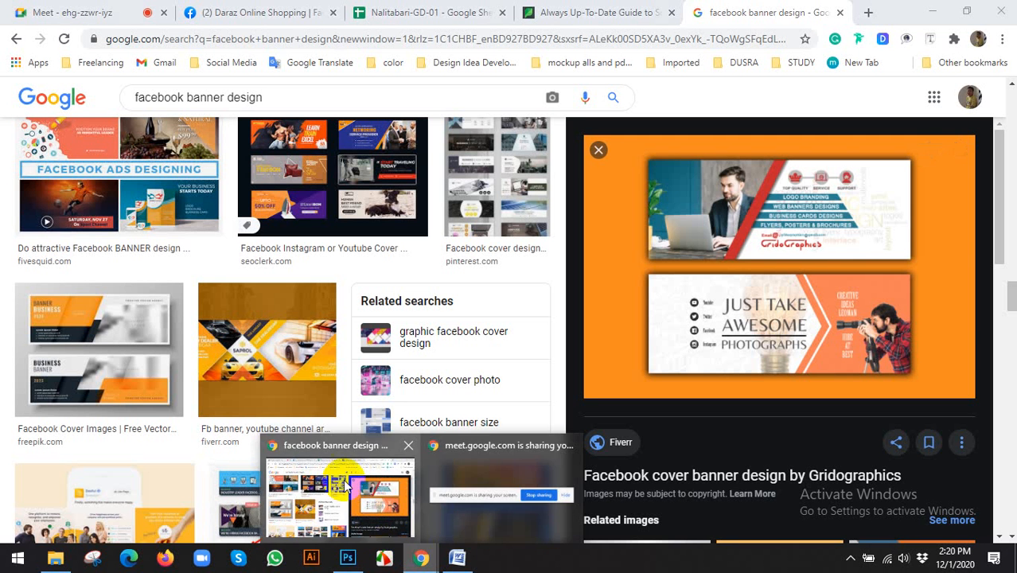
left_click(68, 10)
left_click(630, 245)
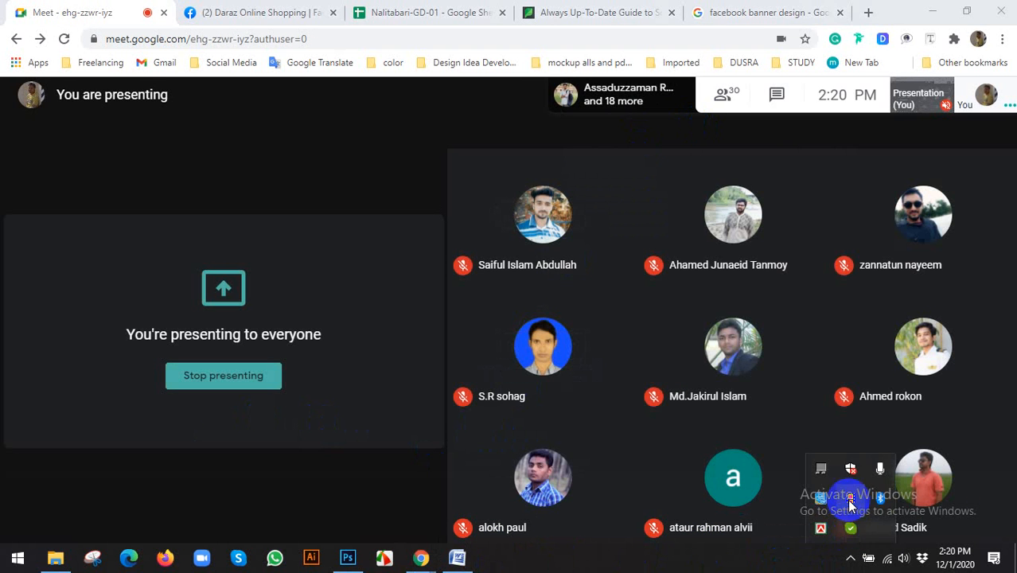
Step: Return to Photoshop and review the banner's width, height and resolution in Image Size, leaving without changes
left_click(348, 558)
left_click(102, 10)
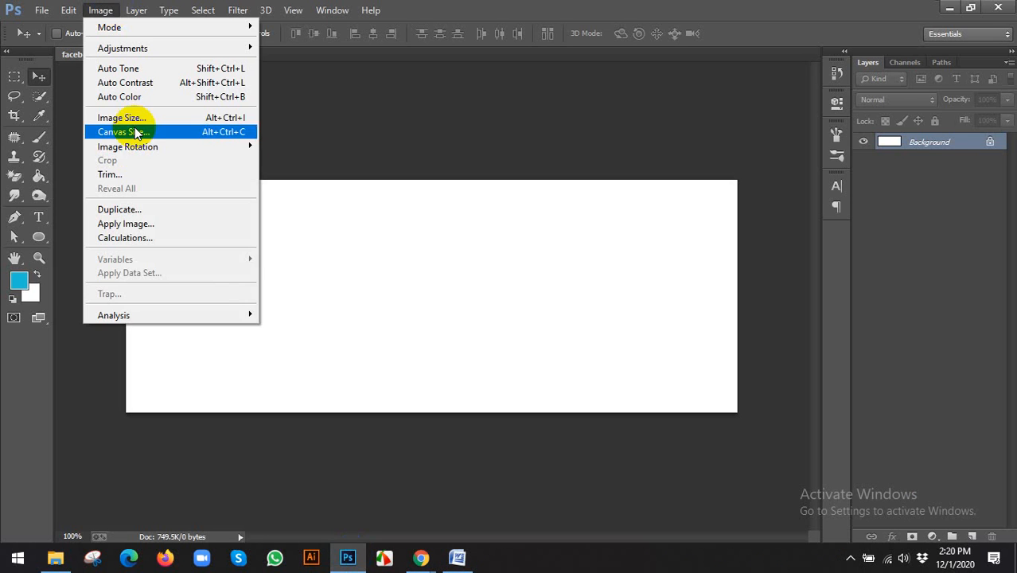
left_click(136, 121)
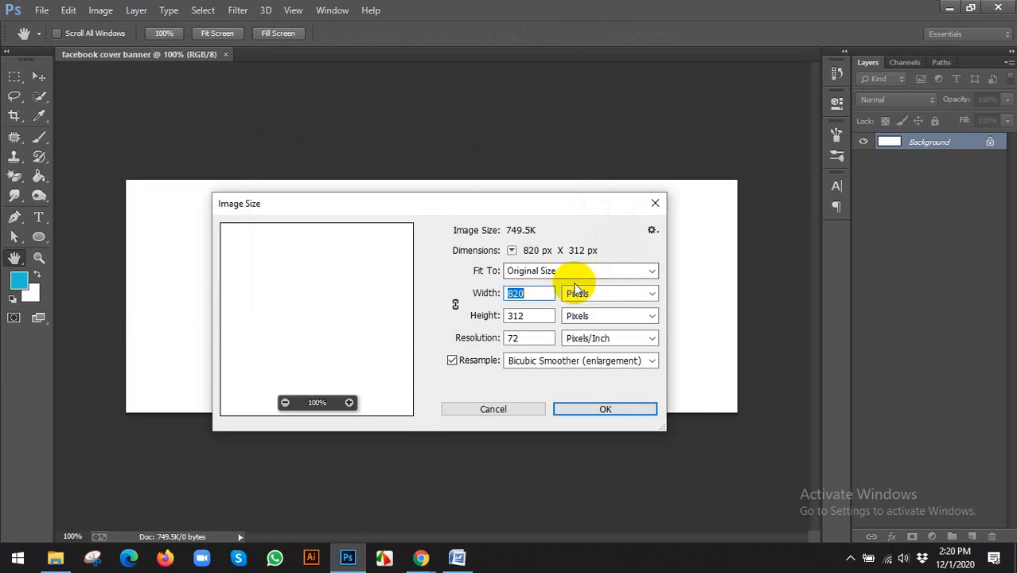
left_click(517, 293)
double_click(527, 319)
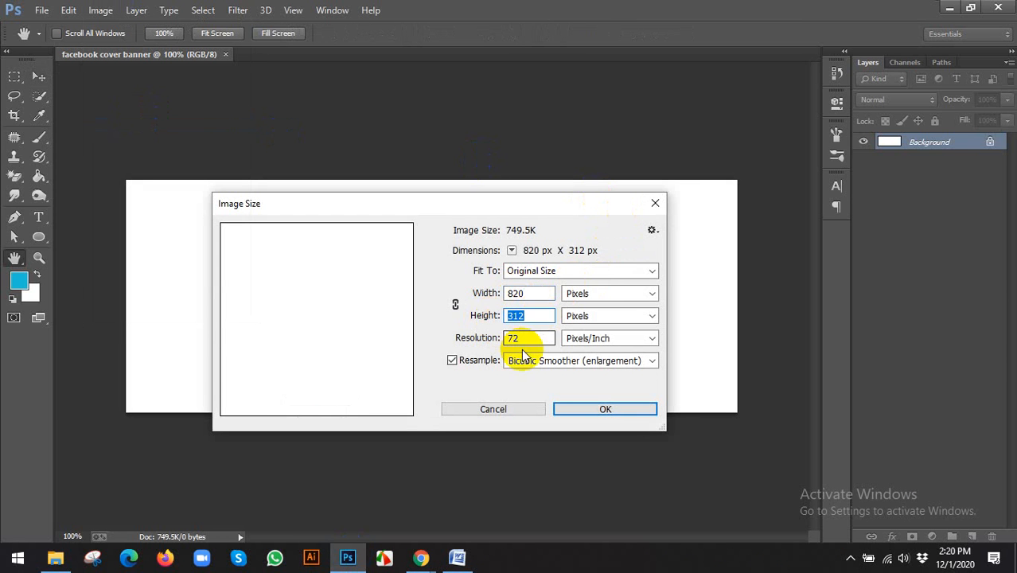
double_click(519, 338)
left_click(470, 407)
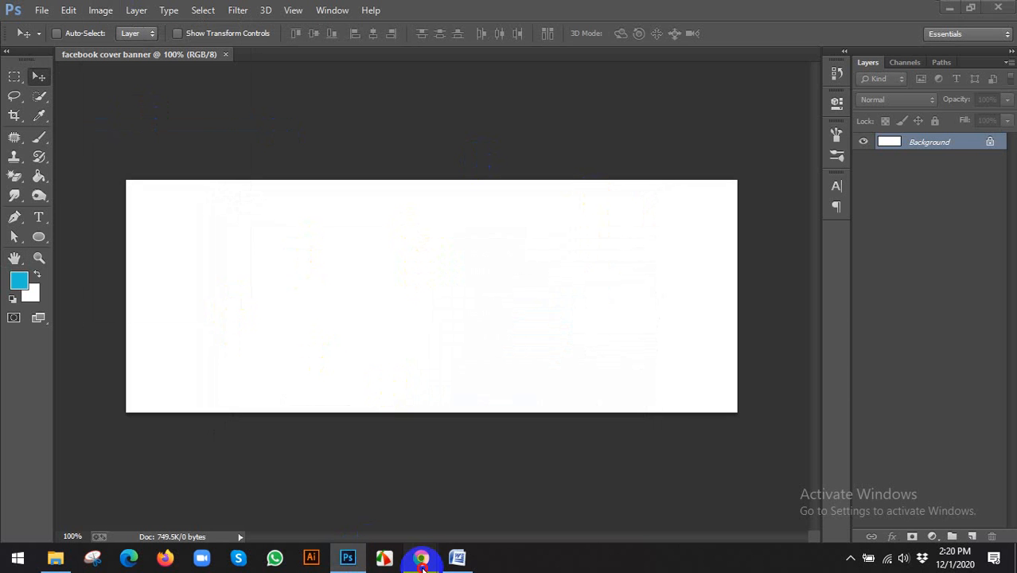
Step: Switch to Chrome and look again at the Gridographics banner examples in the image results
mouse_move(421, 558)
left_click(364, 508)
left_click(763, 13)
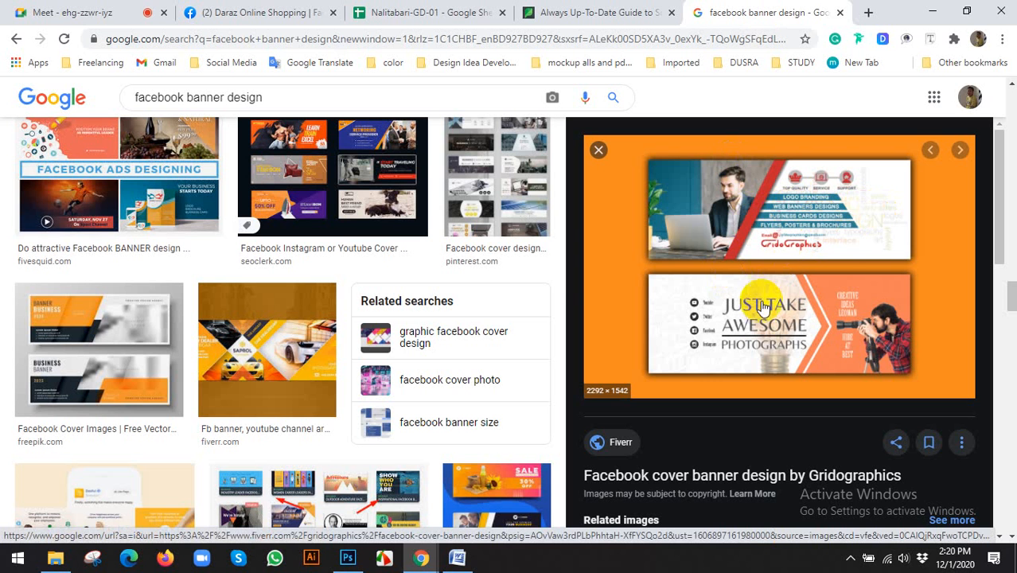
Step: Back in Photoshop, draw a closed blue Pen tool shape from the canvas's left edge with a bulging curved right side, about 310 px high
left_click(347, 558)
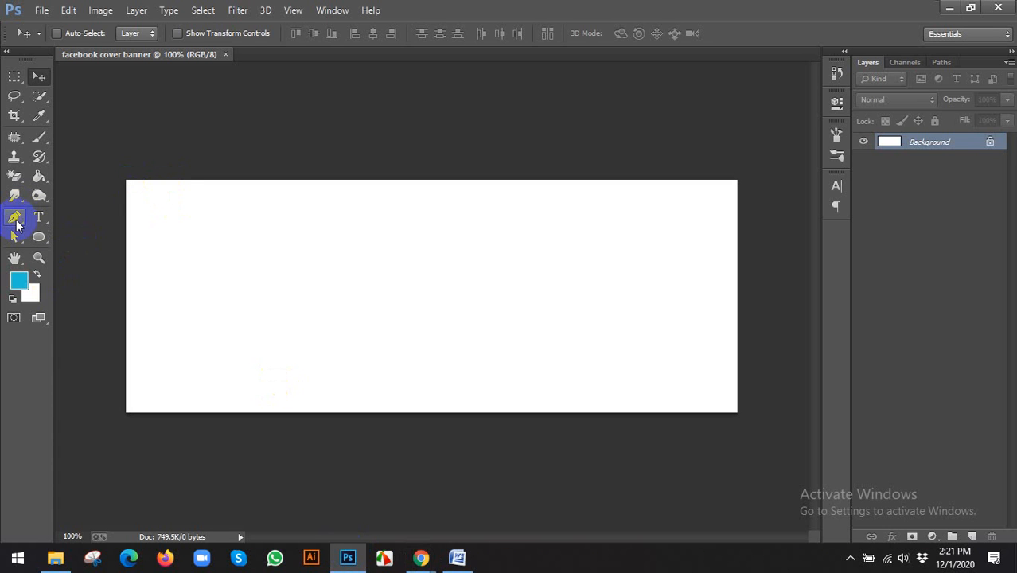
left_click(15, 221)
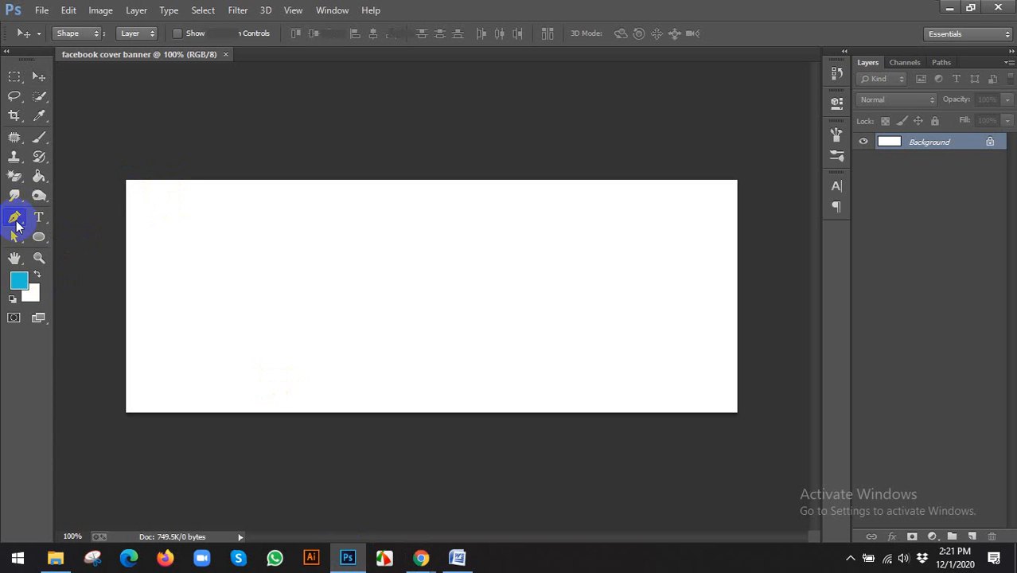
left_click(126, 181)
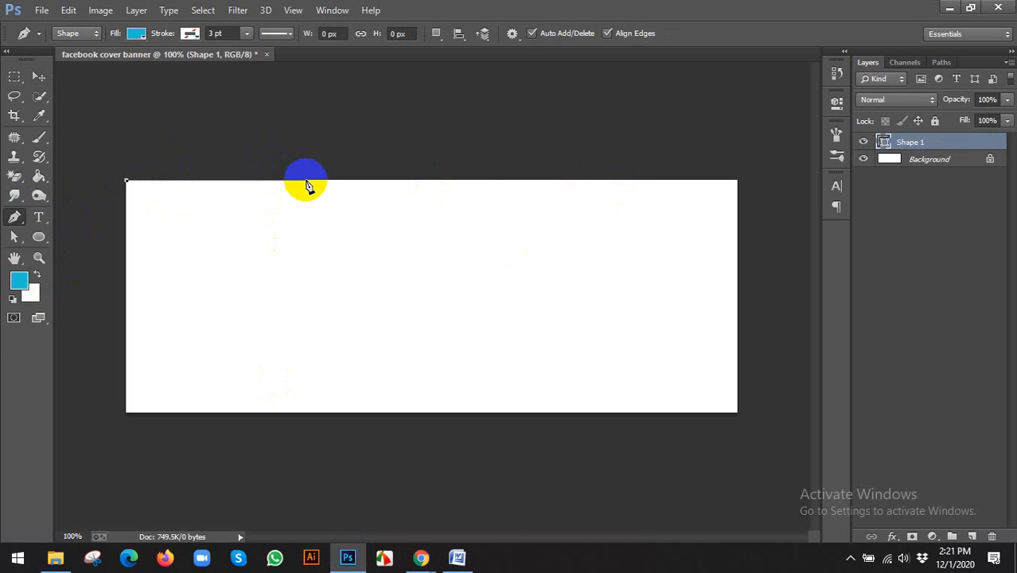
left_click(305, 182)
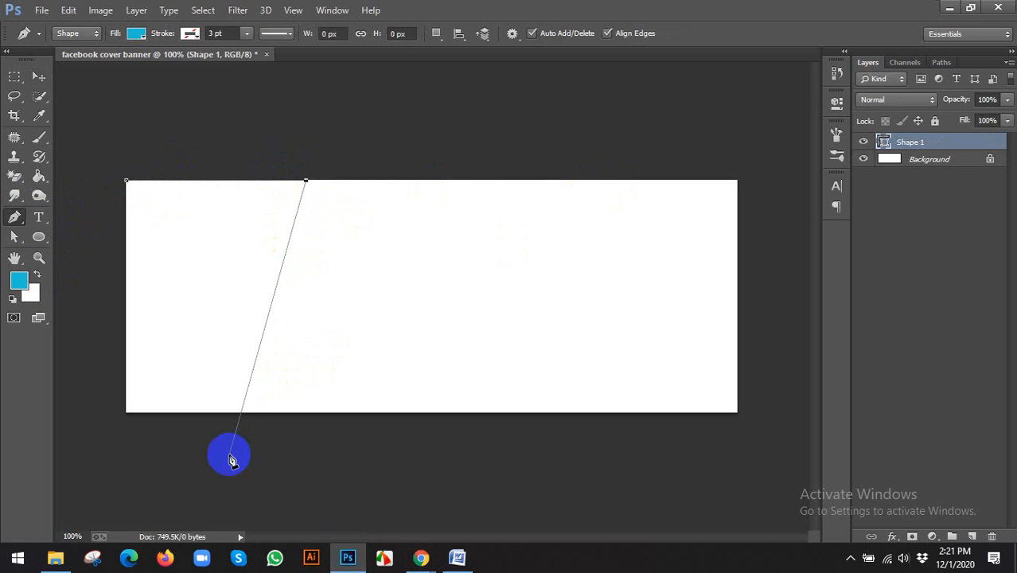
scroll(295, 422, "down", 3)
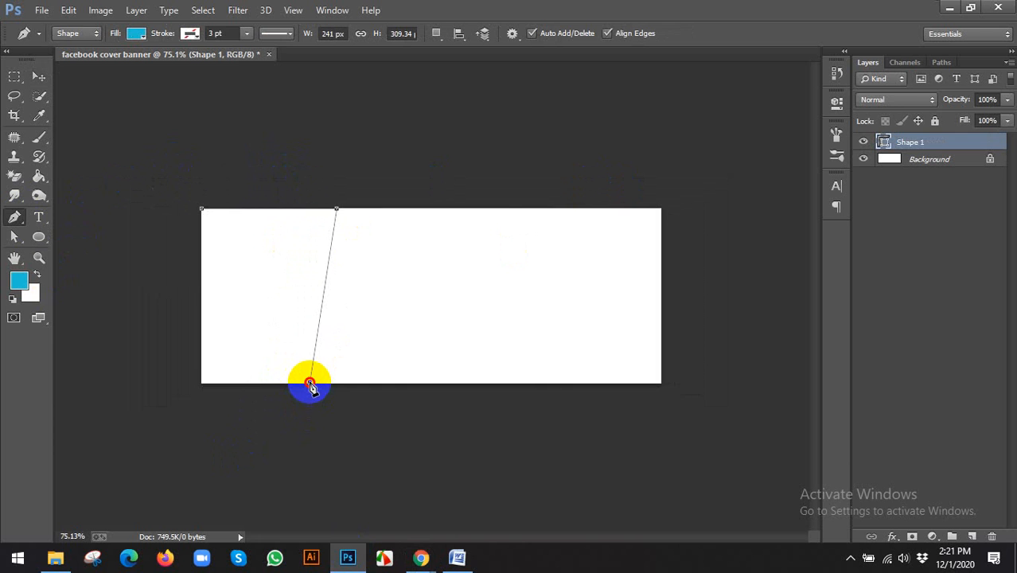
left_click_drag(310, 386, 167, 521)
left_click(309, 382)
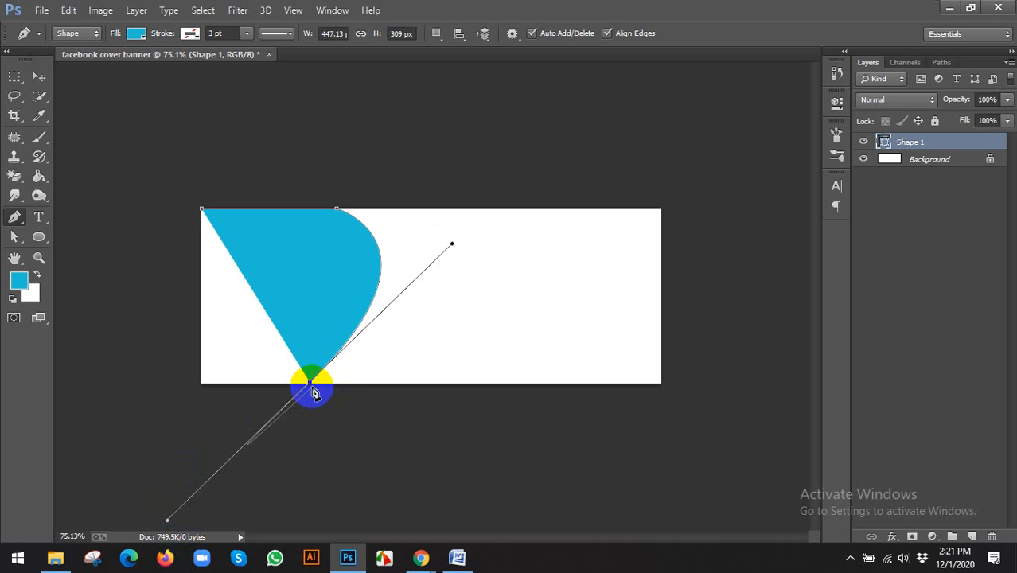
left_click(309, 382, "alt")
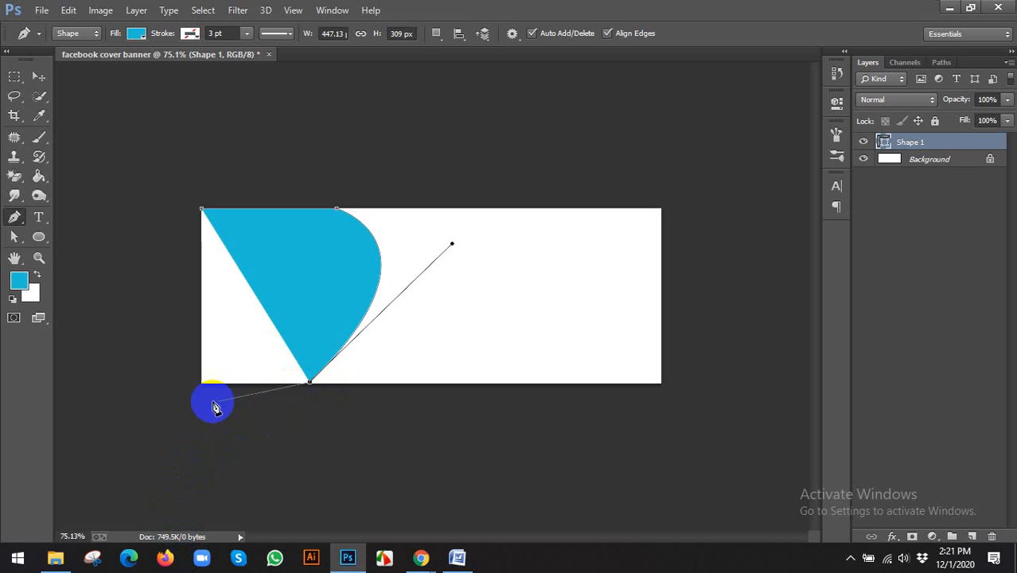
key("ctrl+plus")
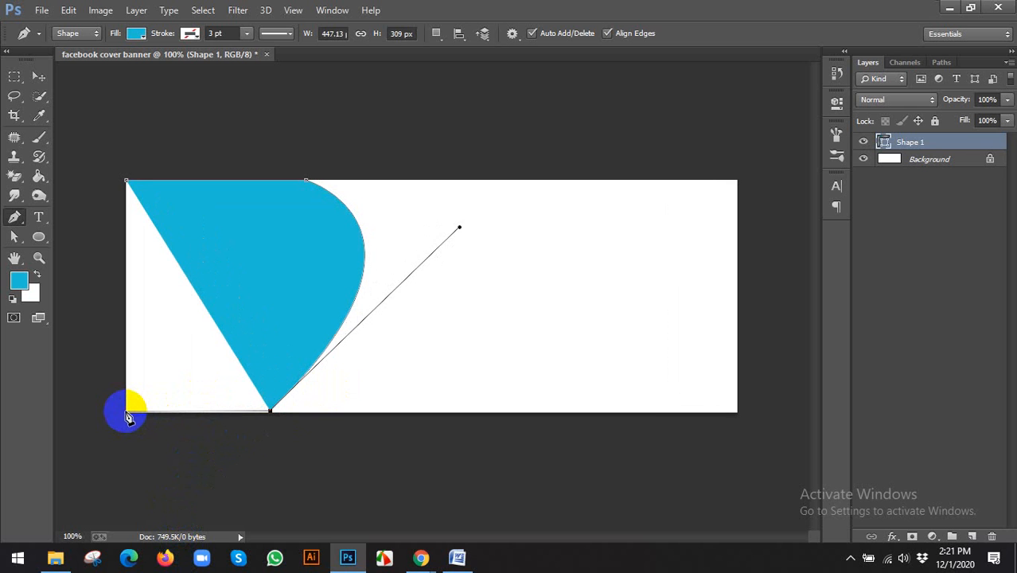
left_click(127, 412)
left_click(127, 183)
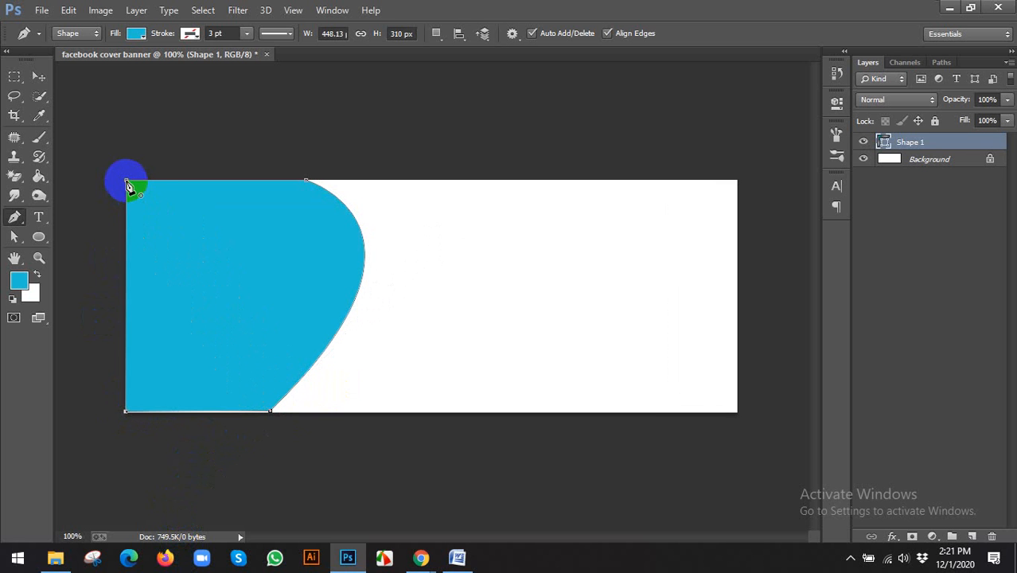
Step: Move the anchor point at the lower end of the blue shape's curve down onto the canvas's bottom edge with Direct Selection
left_click(44, 74)
scroll(245, 461, "up", 7)
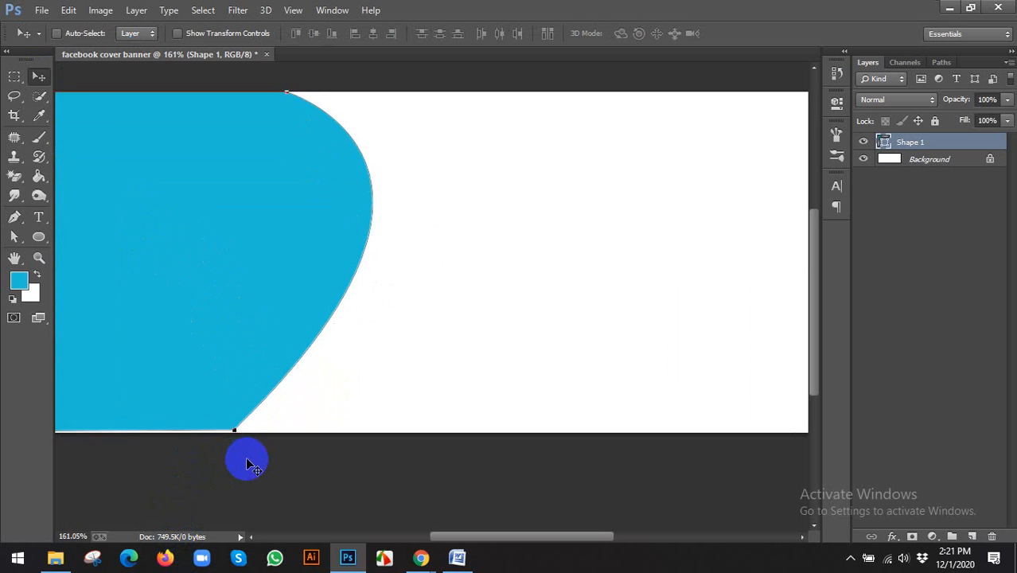
left_click_drag(248, 458, 445, 418)
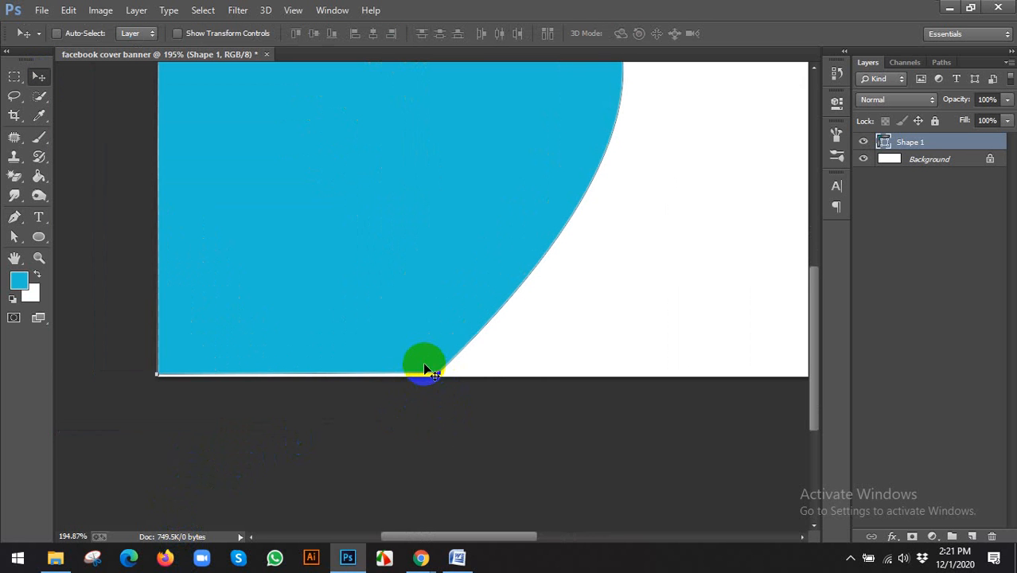
scroll(434, 379, "up", 3)
left_click(14, 236)
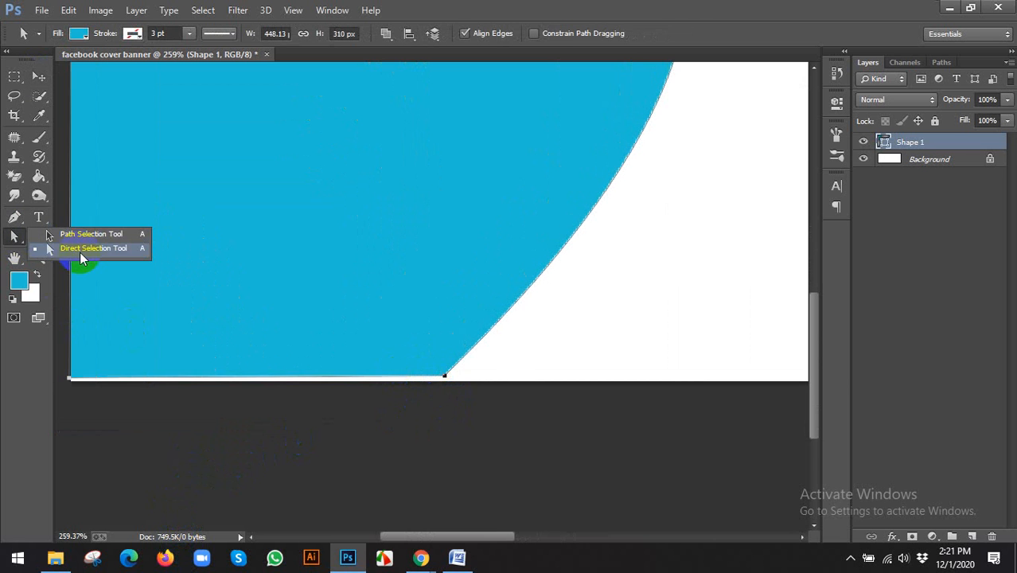
left_click(80, 253)
scroll(478, 393, "up", 6)
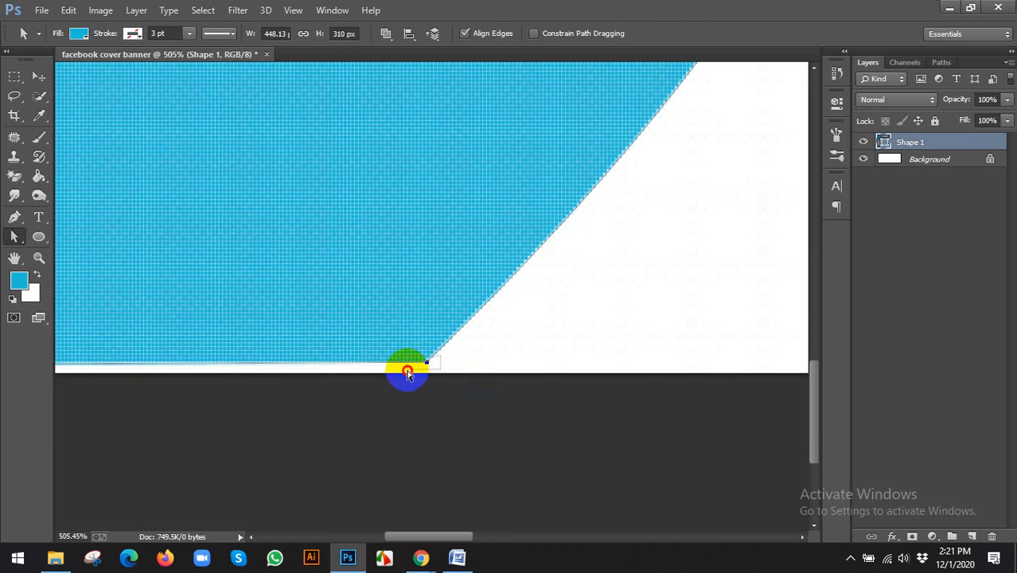
left_click_drag(427, 363, 423, 373)
scroll(465, 386, "down", 11)
Step: Move the blue shape's lower-left anchor point onto the canvas's bottom-left corner and deselect the path
scroll(159, 405, "up", 14)
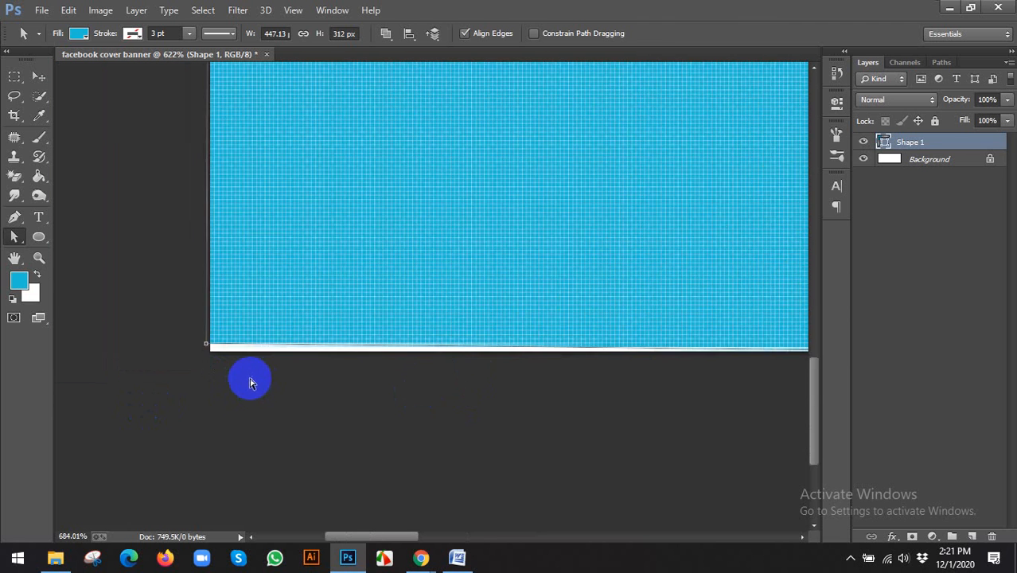
double_click(200, 341)
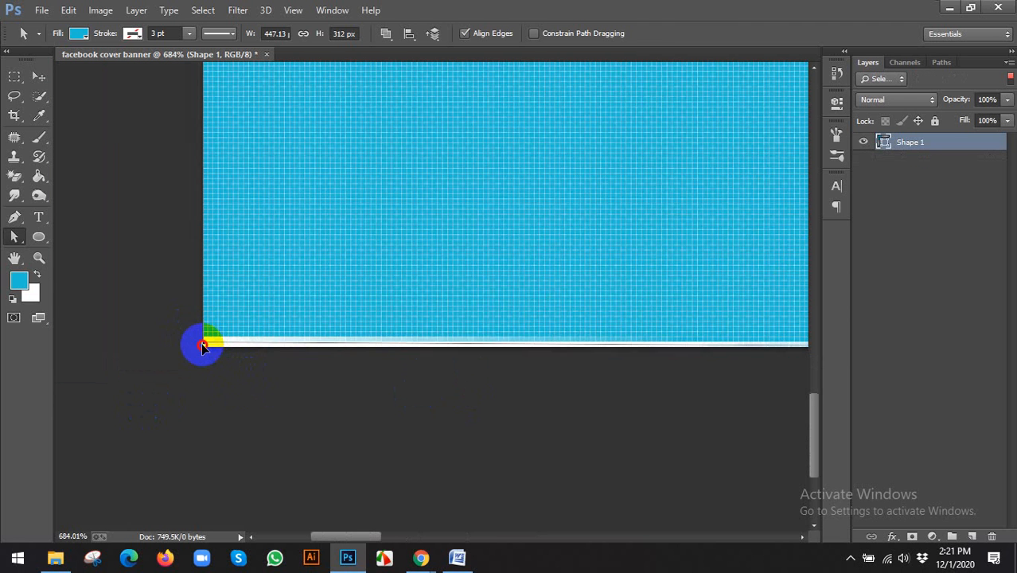
scroll(204, 344, "down", 10)
scroll(227, 391, "down", 4)
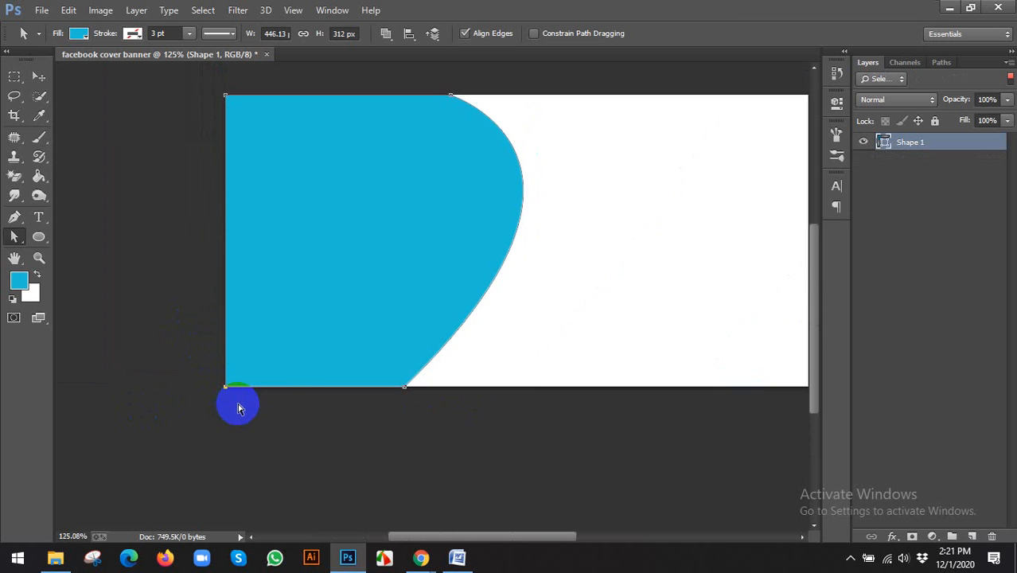
left_click(191, 145)
Step: Select the blue shape's layer with the Move tool active, and toggle layer filtering off, on and off again to list every layer
left_click(39, 76)
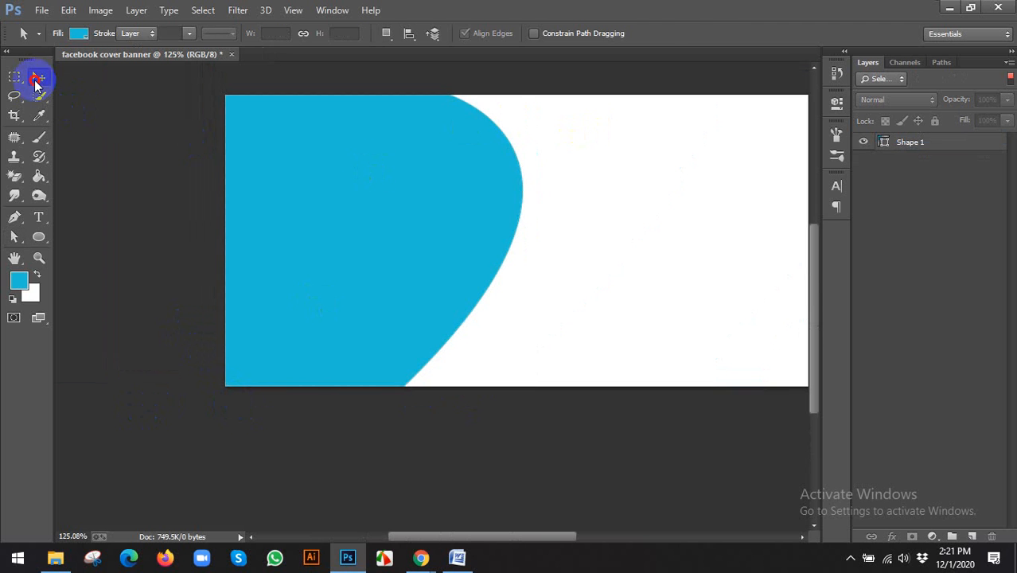
scroll(186, 224, "down", 3)
scroll(316, 304, "up", 3)
scroll(557, 298, "down", 1)
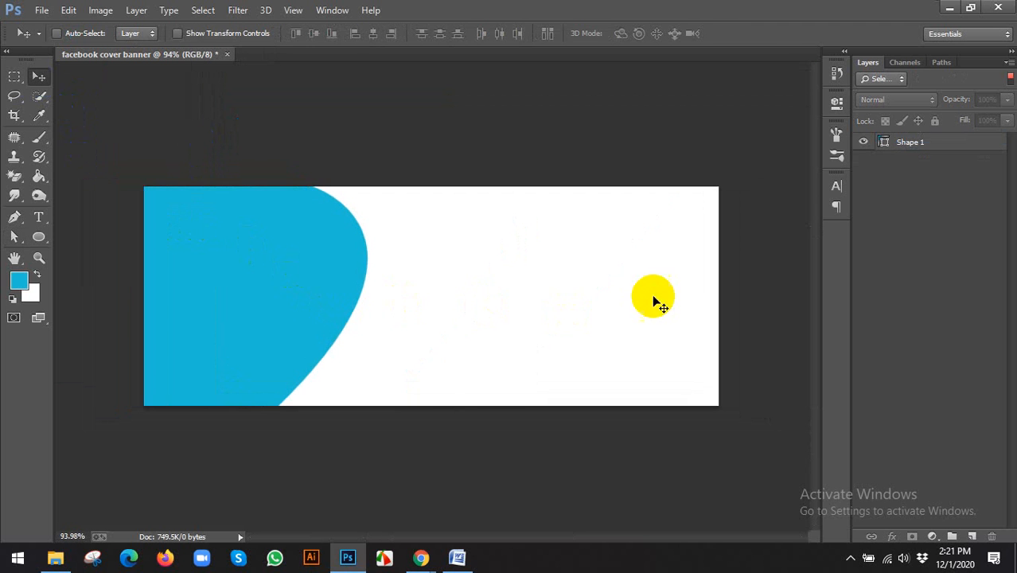
left_click(908, 142)
left_click(1010, 79)
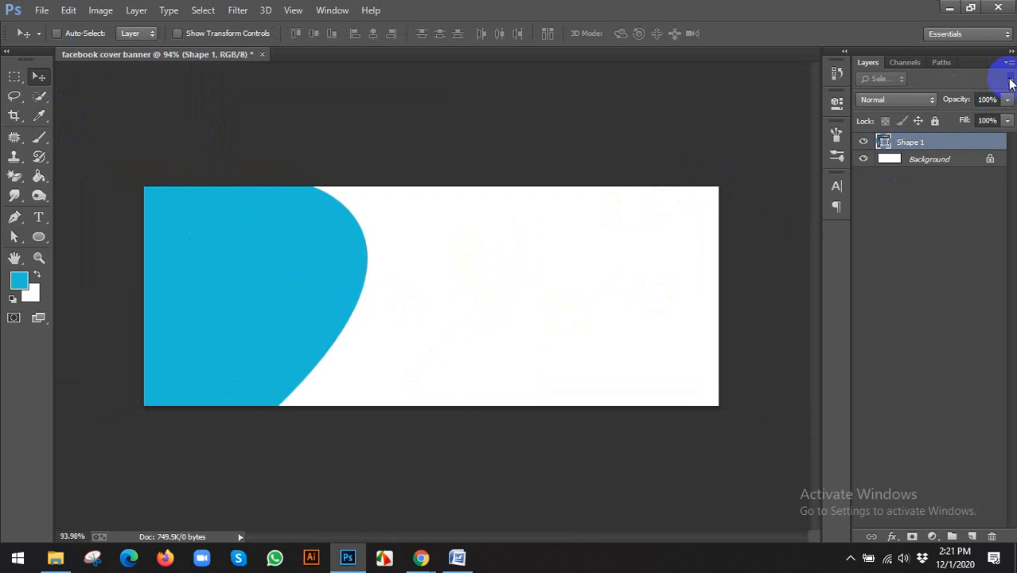
left_click(1011, 79)
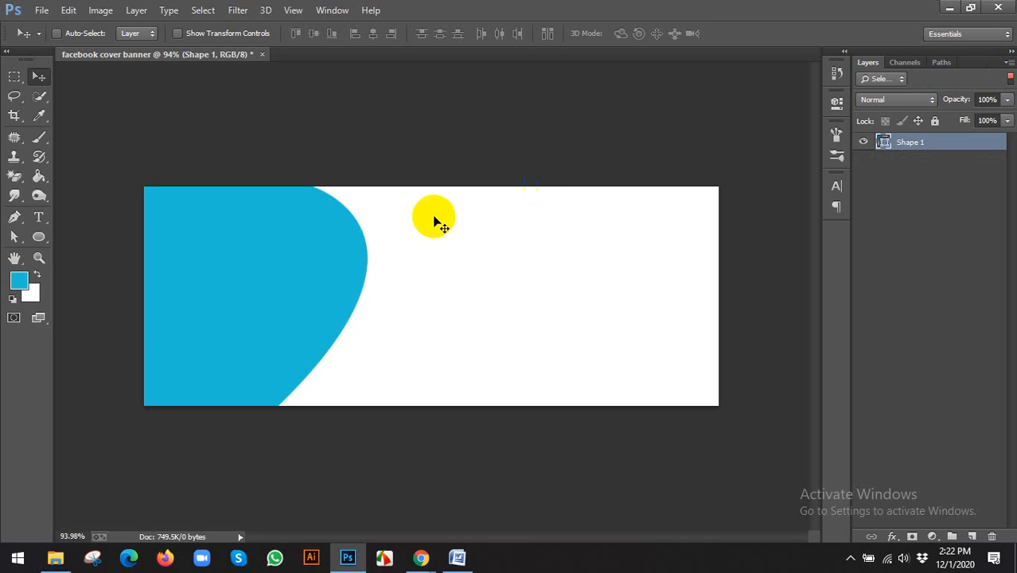
left_click(1009, 80)
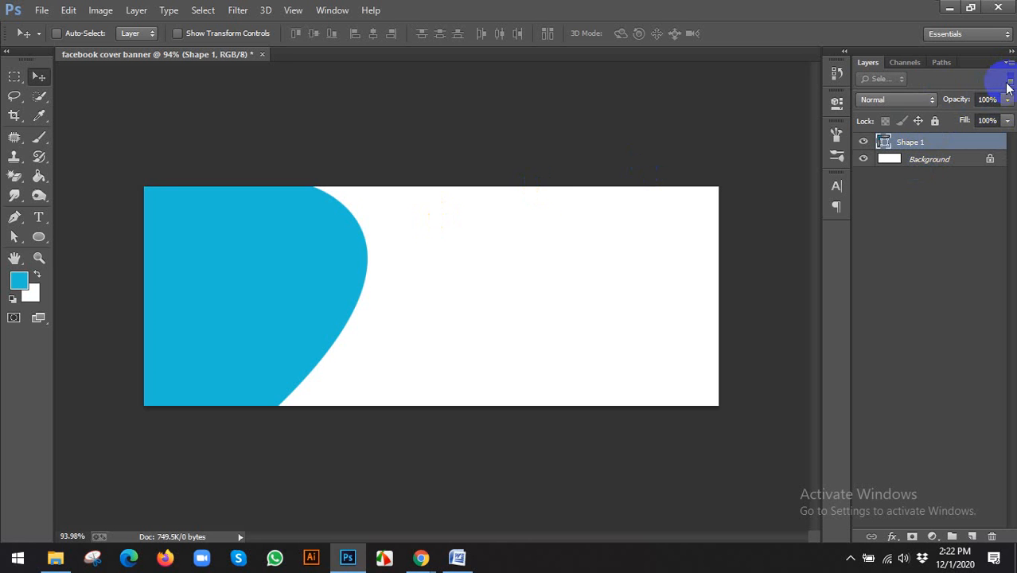
Step: Pull the direction handle of the blue shape's curved edge inward with Direct Selection so the bulge becomes a concave curve
scroll(500, 243, "down", 3)
scroll(330, 344, "up", 2)
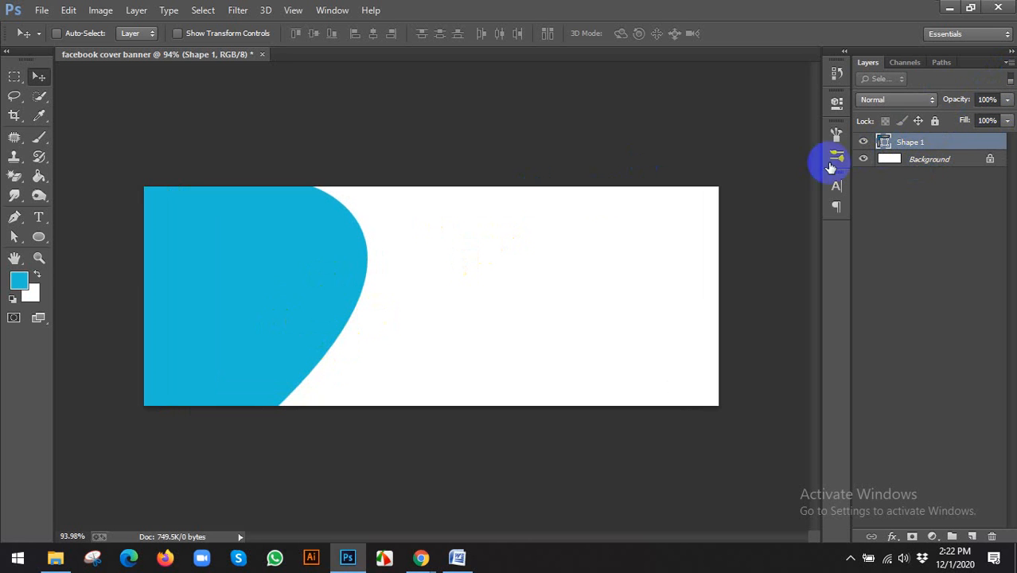
left_click(13, 237)
left_click(79, 254)
left_click(311, 198)
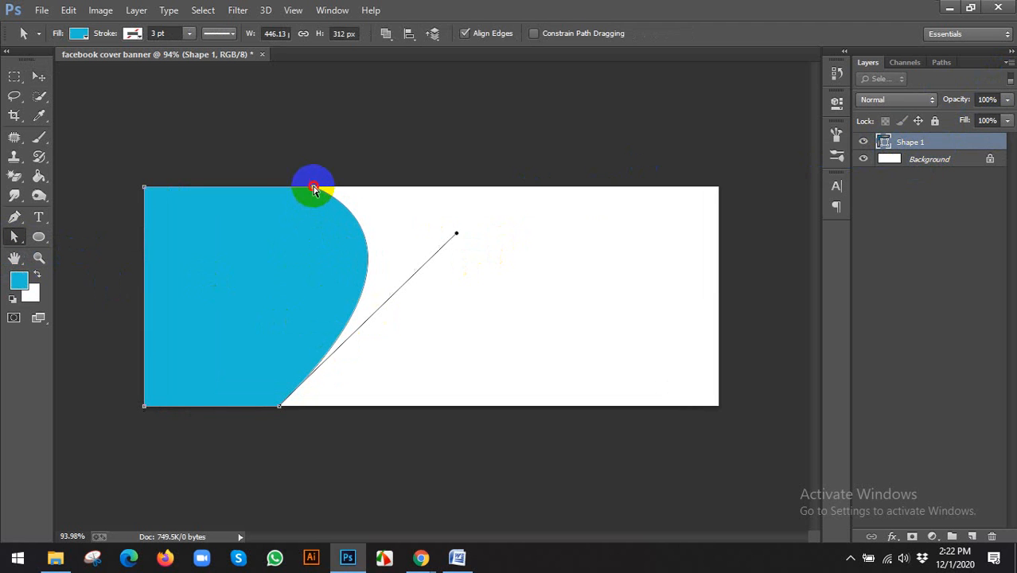
scroll(310, 191, "up", 1)
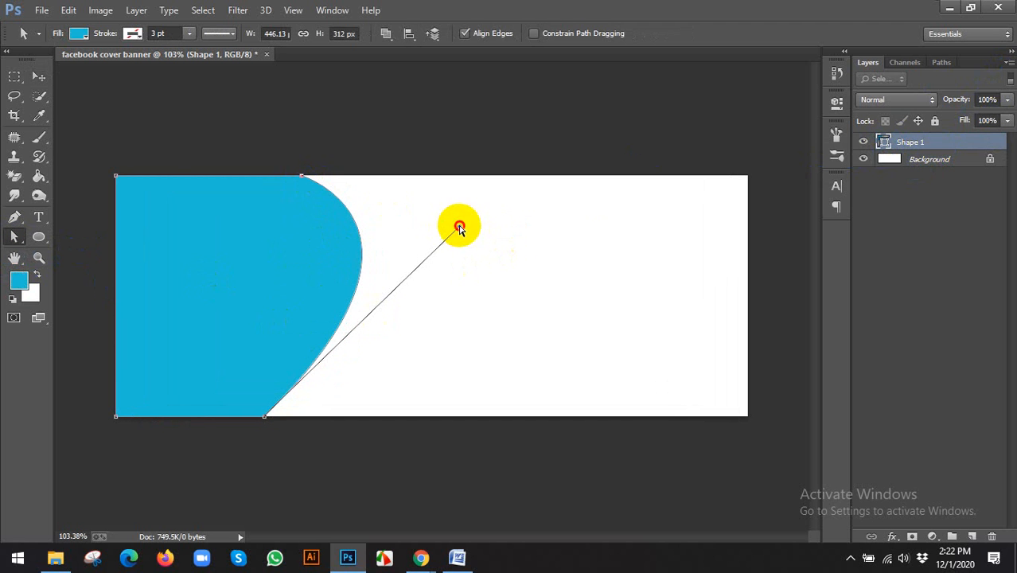
left_click_drag(459, 228, 212, 237)
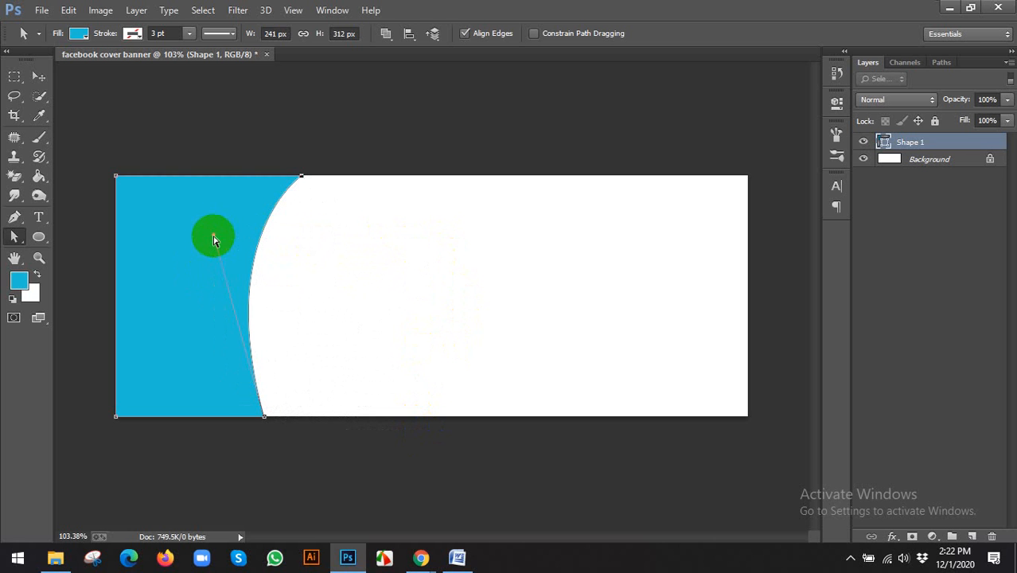
left_click(39, 76)
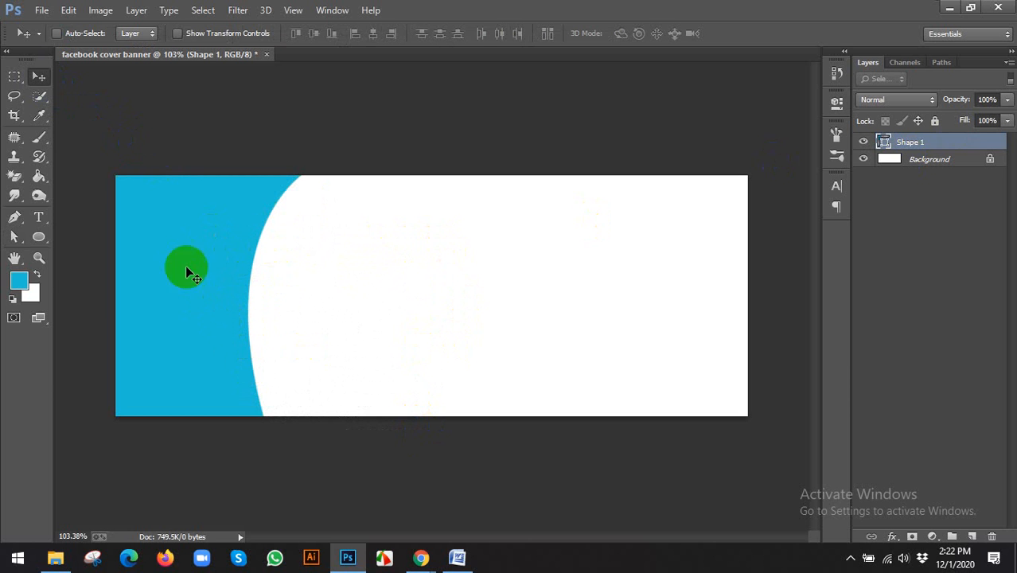
Step: Add an anchor point about midway along the blue shape's curved edge with the Add Anchor Point tool
left_click(14, 218)
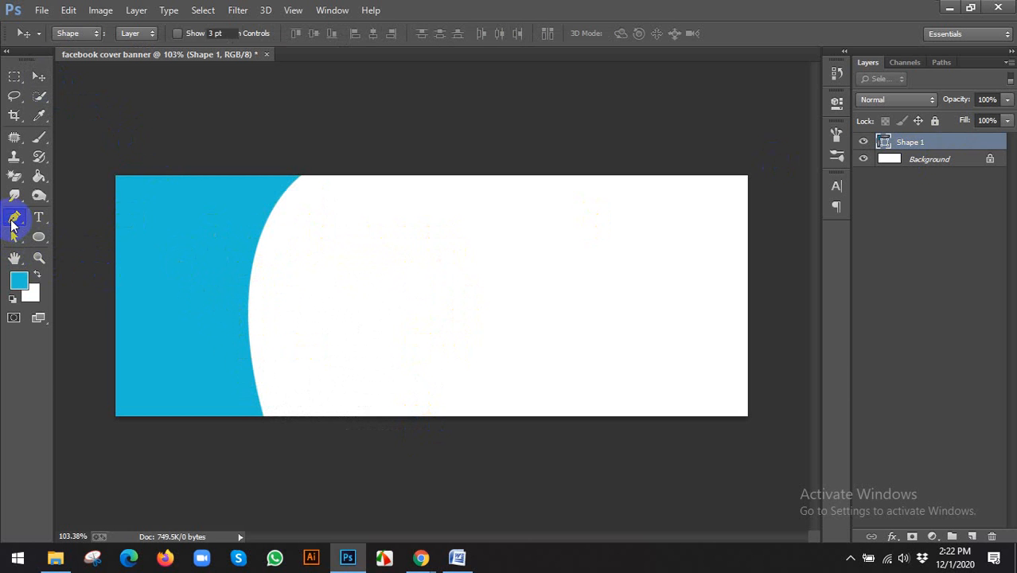
left_click(92, 243)
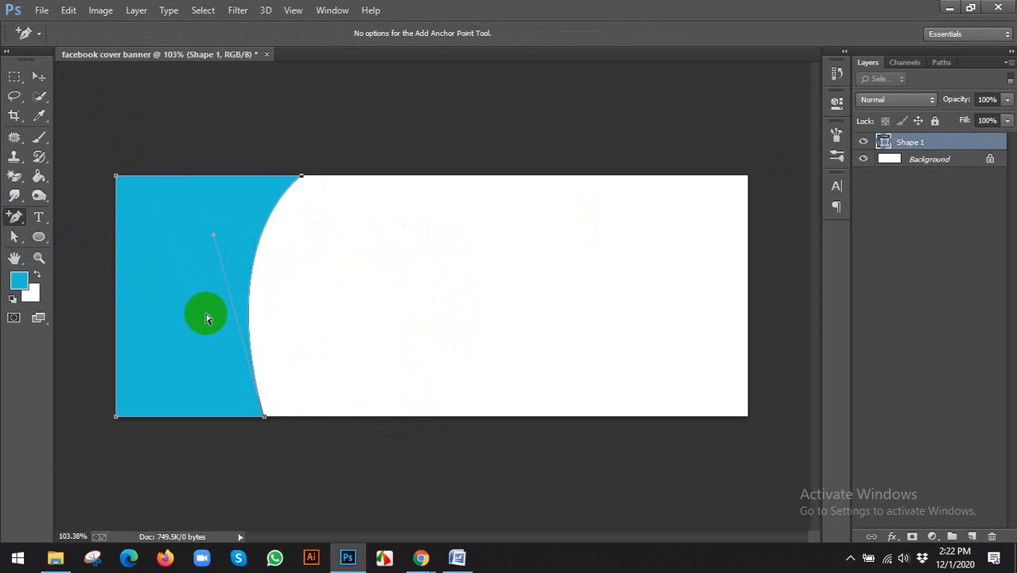
scroll(204, 313, "up", 2)
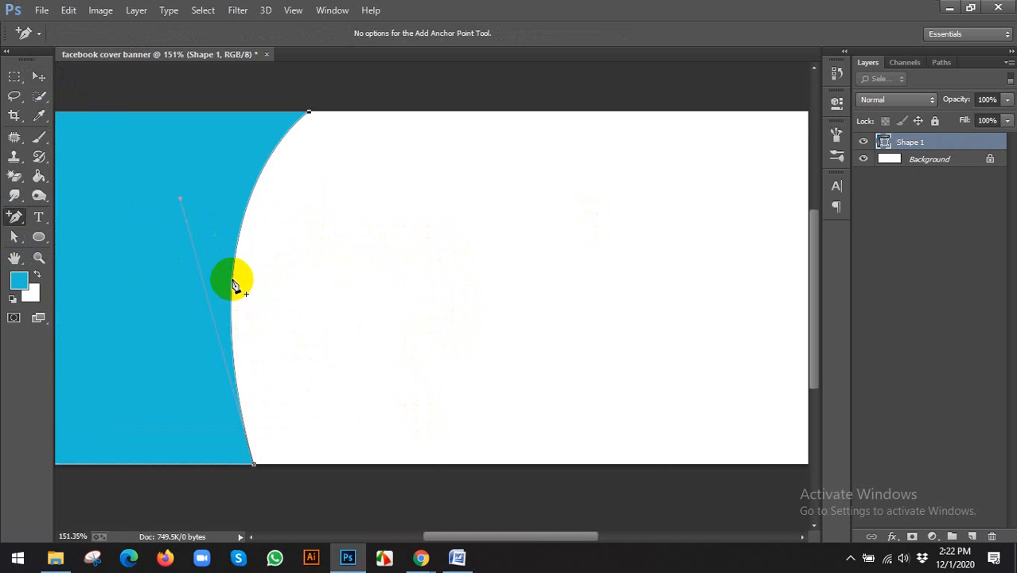
Step: Adjust the new midpoint anchor's two direction handles with Direct Selection to bend the blue shape's edge into a wave
left_click(13, 236)
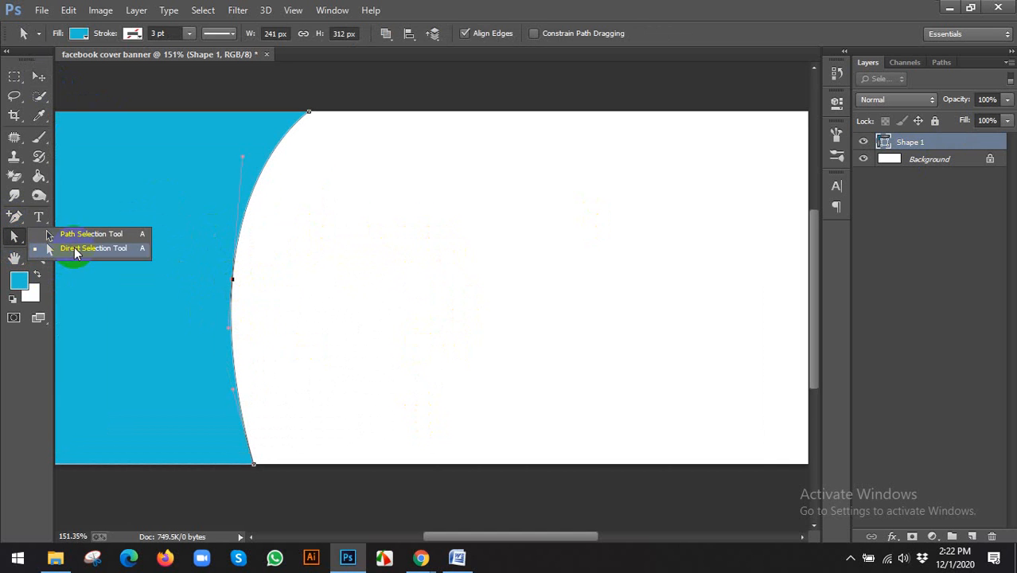
left_click(75, 249)
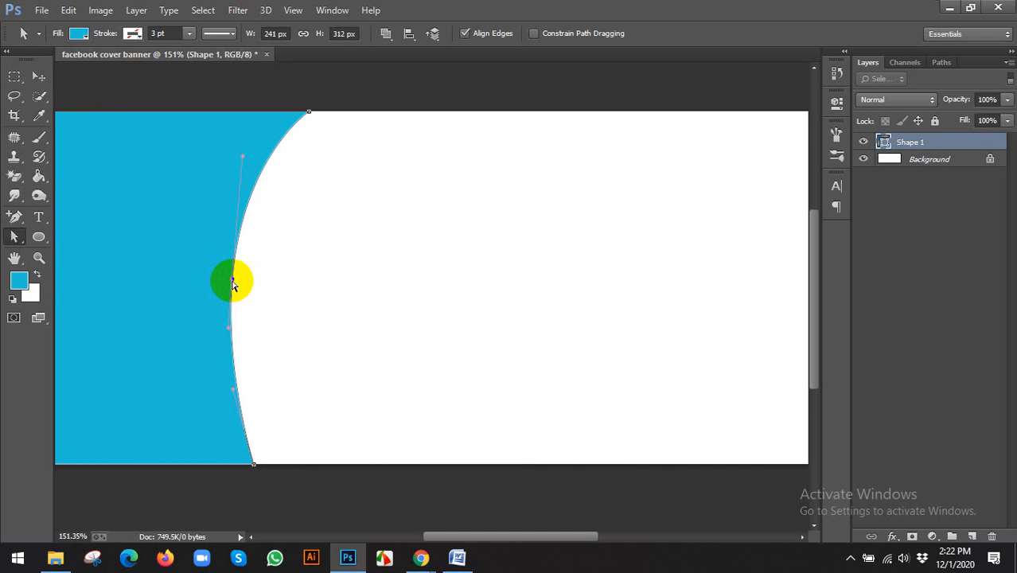
left_click(232, 281)
left_click_drag(243, 162, 179, 169)
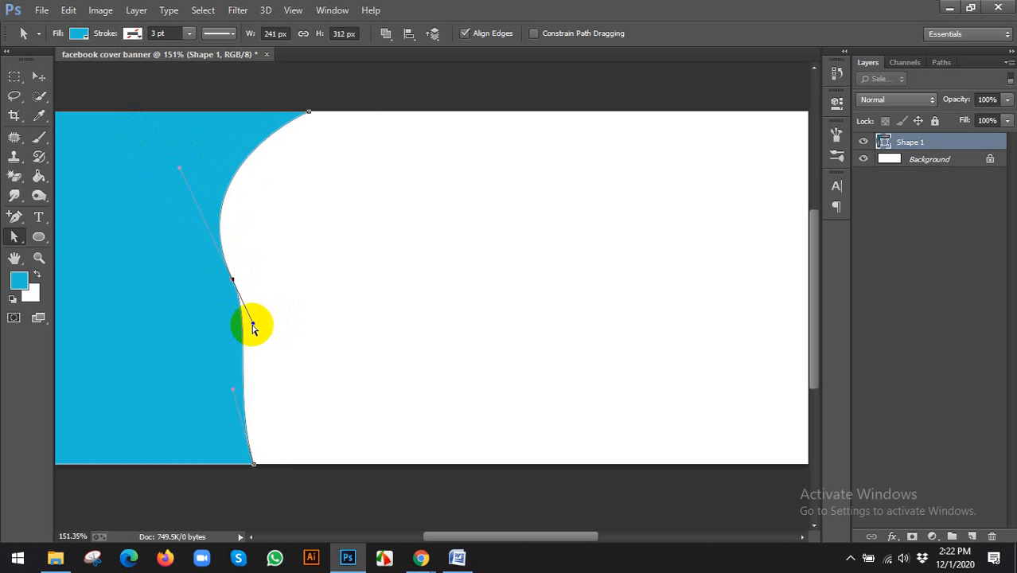
left_click_drag(252, 328, 275, 351)
left_click(33, 78)
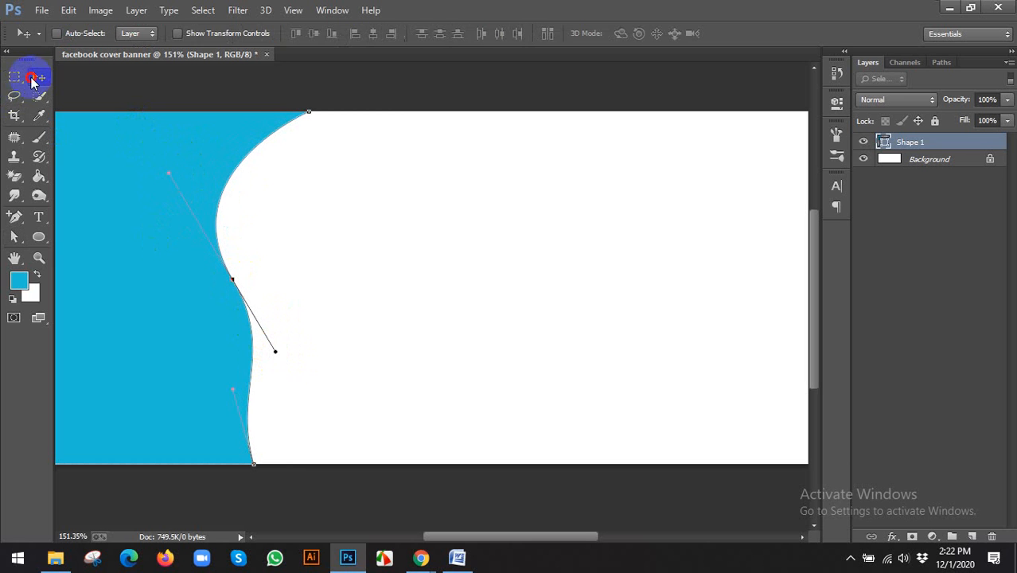
scroll(504, 234, "down", 2)
left_click(473, 236)
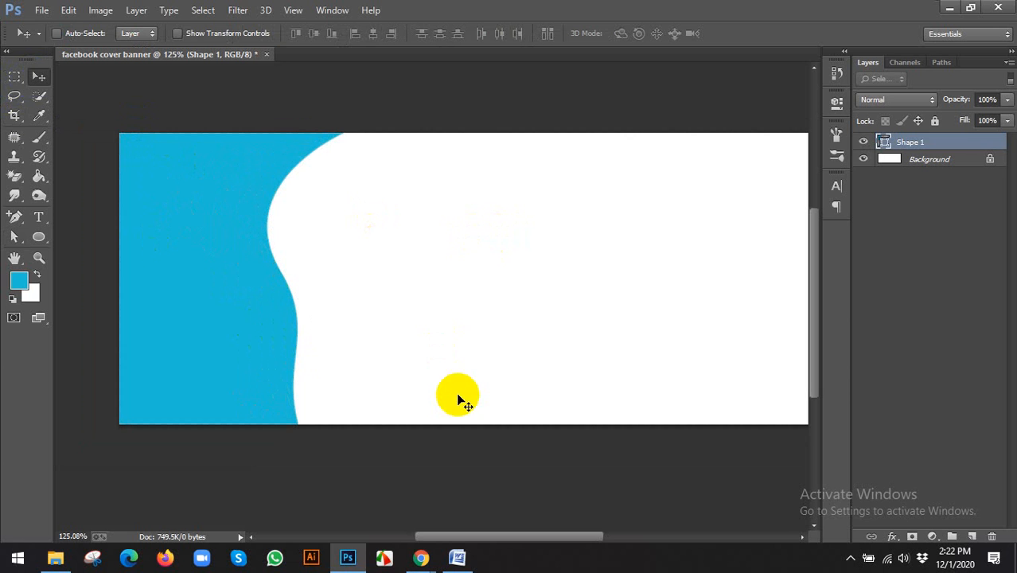
Step: Switch to Chrome to check the Google Meet class call, and return to Photoshop
mouse_move(420, 558)
left_click(299, 486)
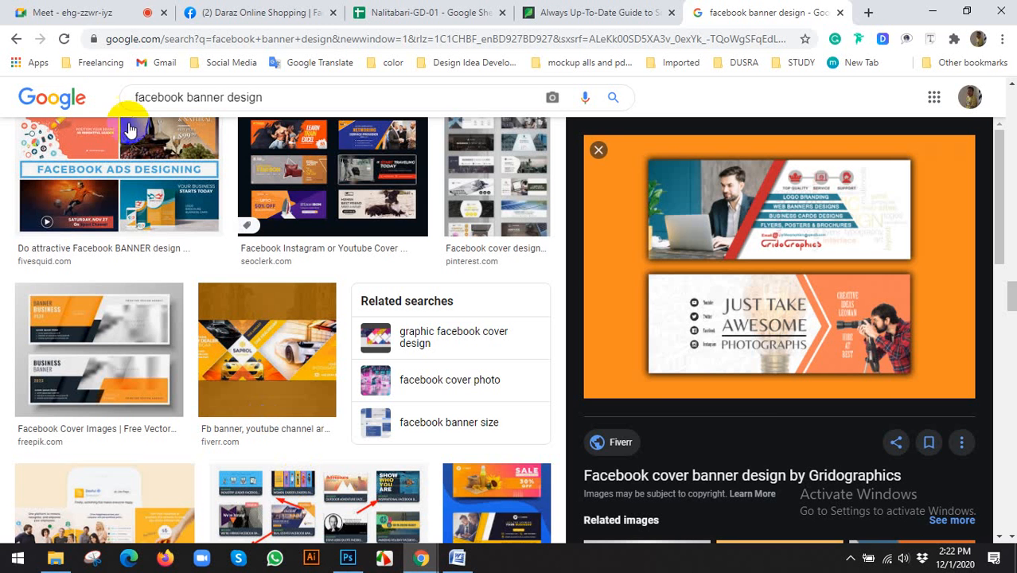
left_click(97, 14)
left_click(663, 167)
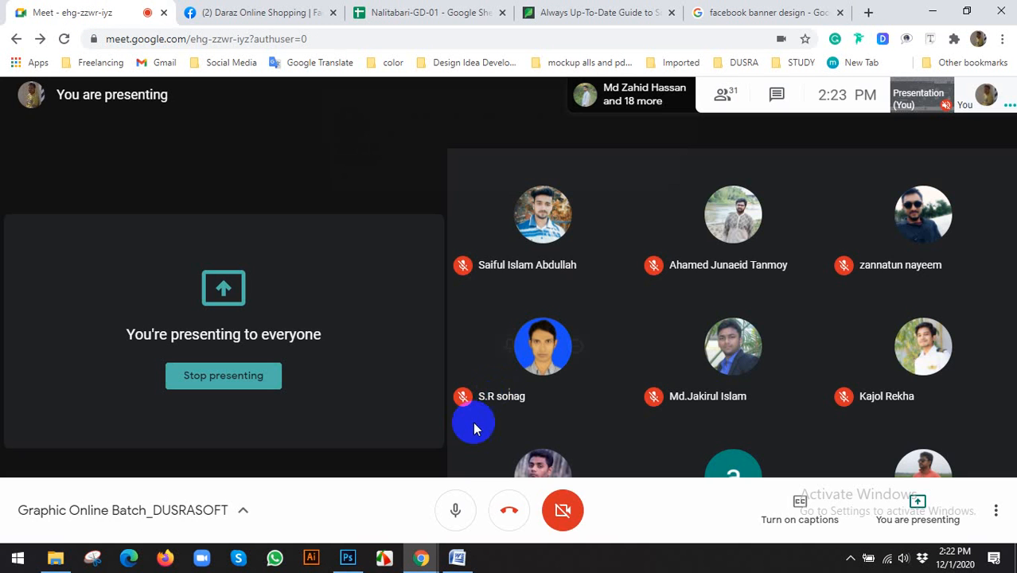
left_click(348, 557)
Step: Pull the lower anchor point's direction handle outward to round the wave's lower bulge, and deselect the path
scroll(405, 368, "down", 2)
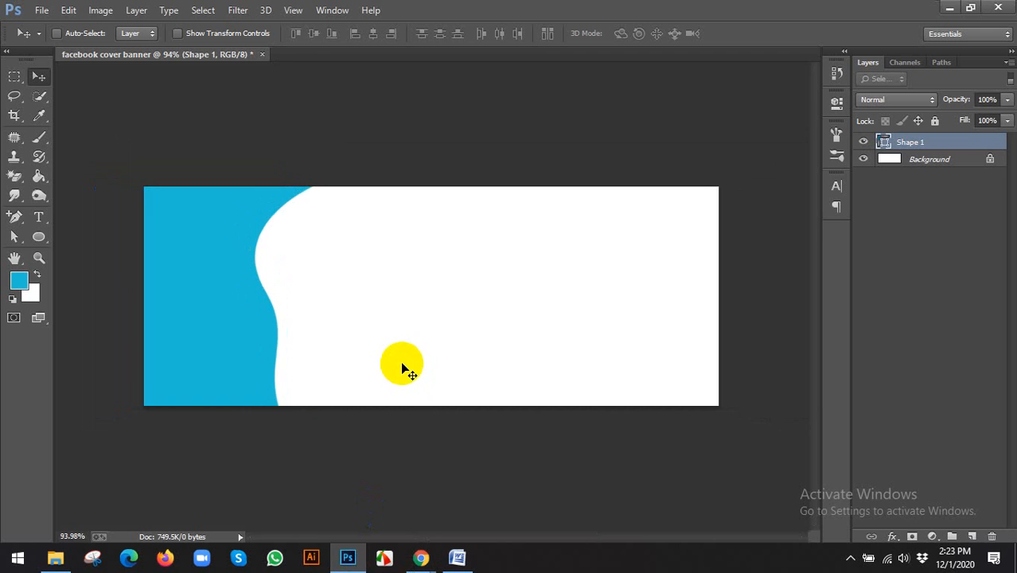
scroll(255, 327, "up", 1)
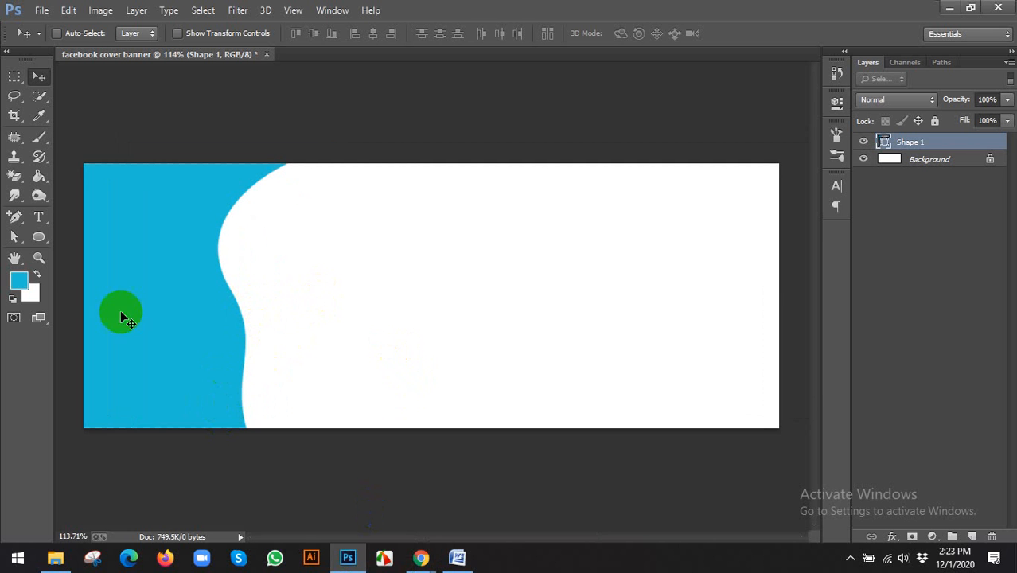
left_click_drag(16, 239, 63, 247)
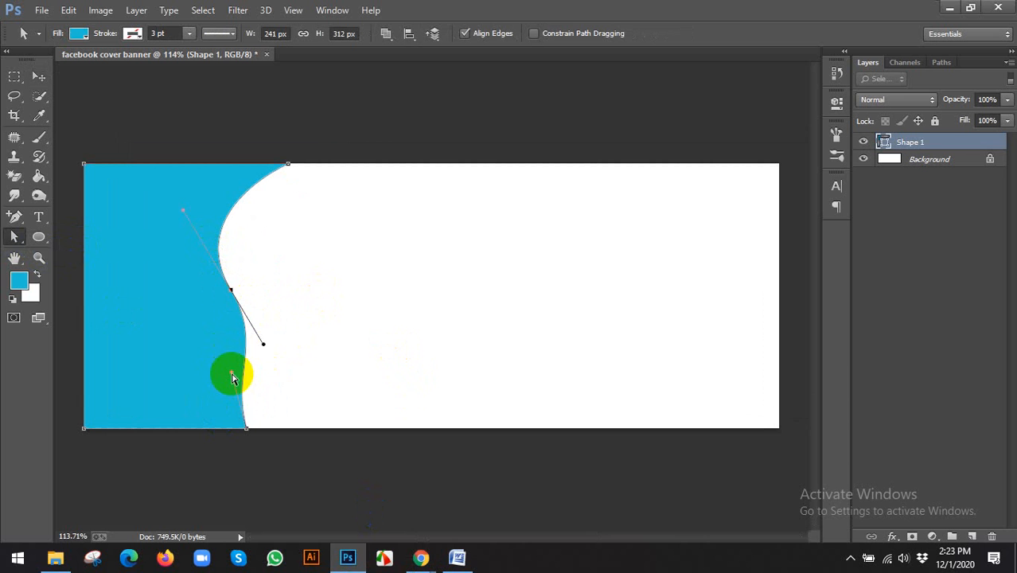
left_click_drag(232, 377, 280, 376)
left_click(319, 361)
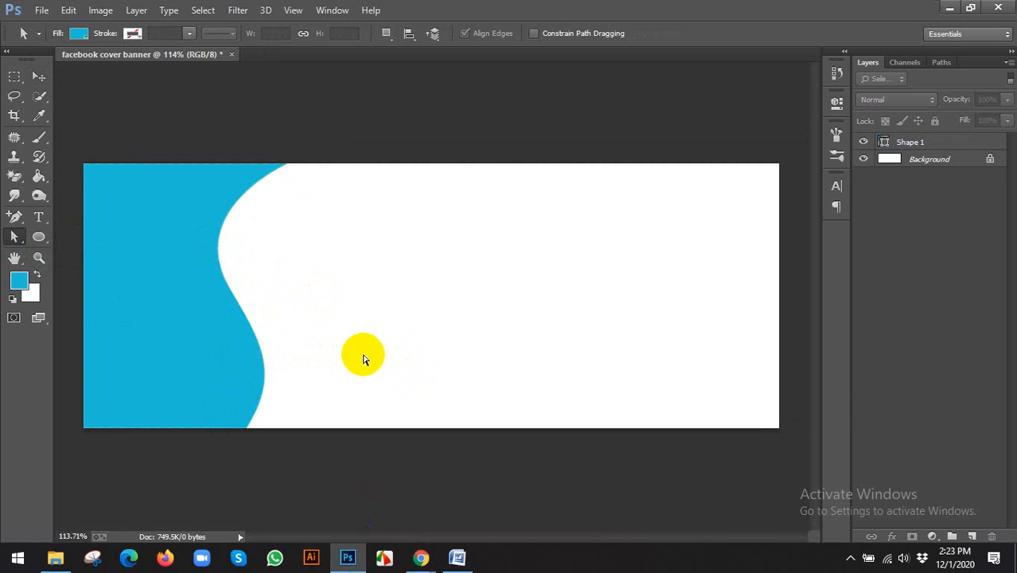
scroll(365, 355, "down", 2)
scroll(218, 445, "up", 2)
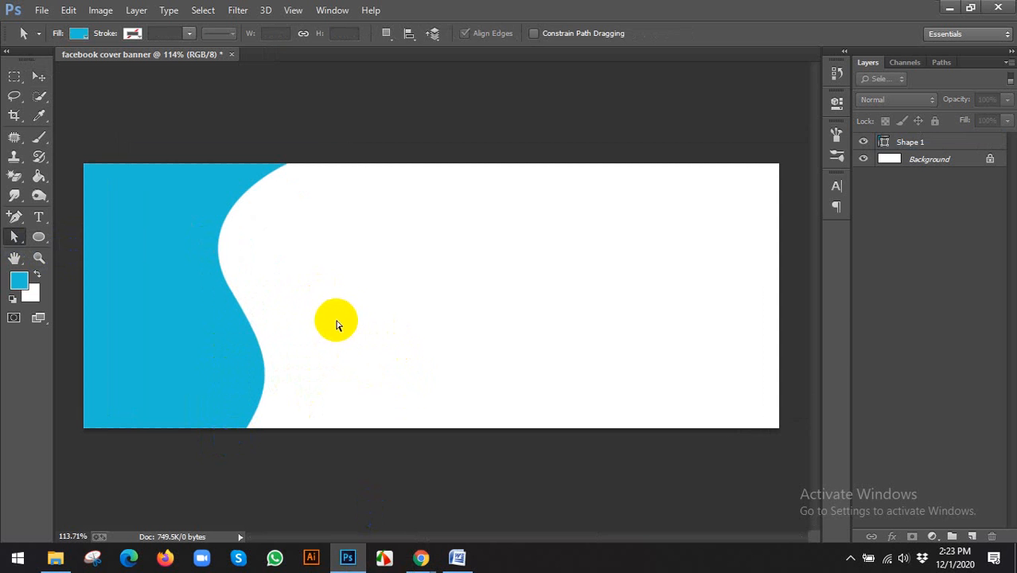
Step: Duplicate the Shape 1 layer within the same document, keeping the name Shape 1 copy
left_click(39, 76)
left_click(898, 146)
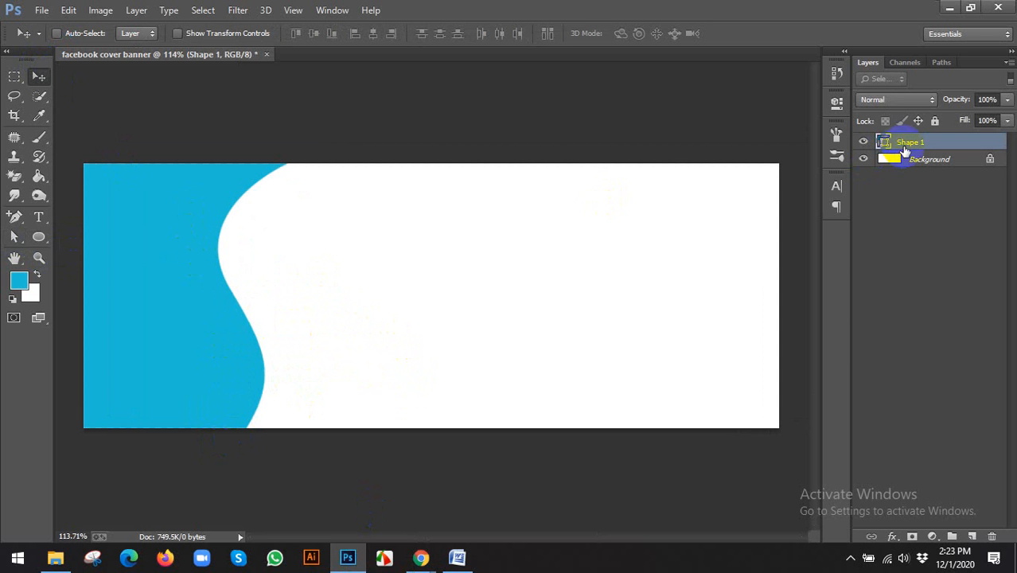
right_click(900, 148)
left_click(661, 134)
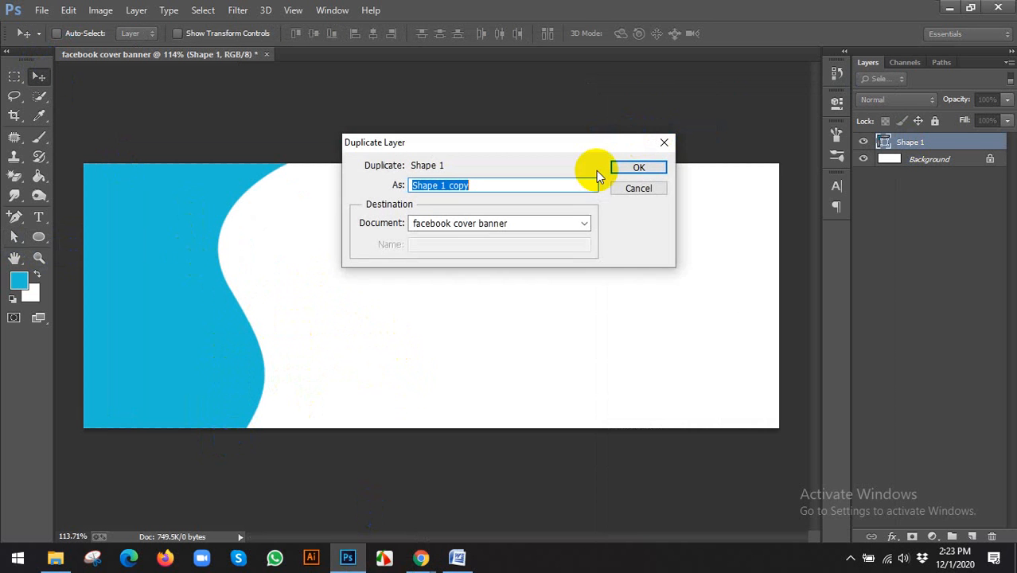
left_click(633, 170)
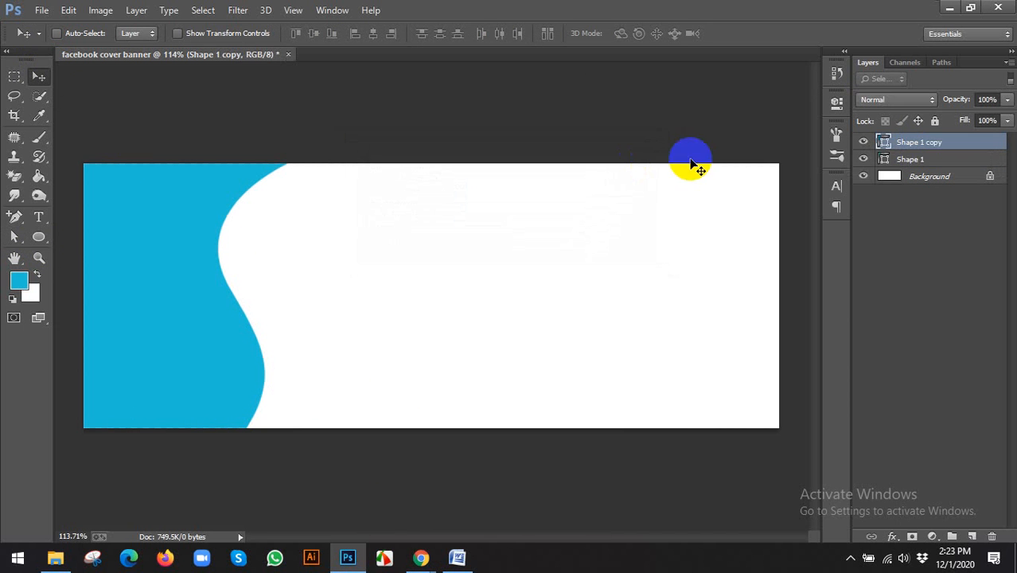
Step: Change the fill color of the original Shape 1 layer to yellow-orange ffc000
left_click(886, 160)
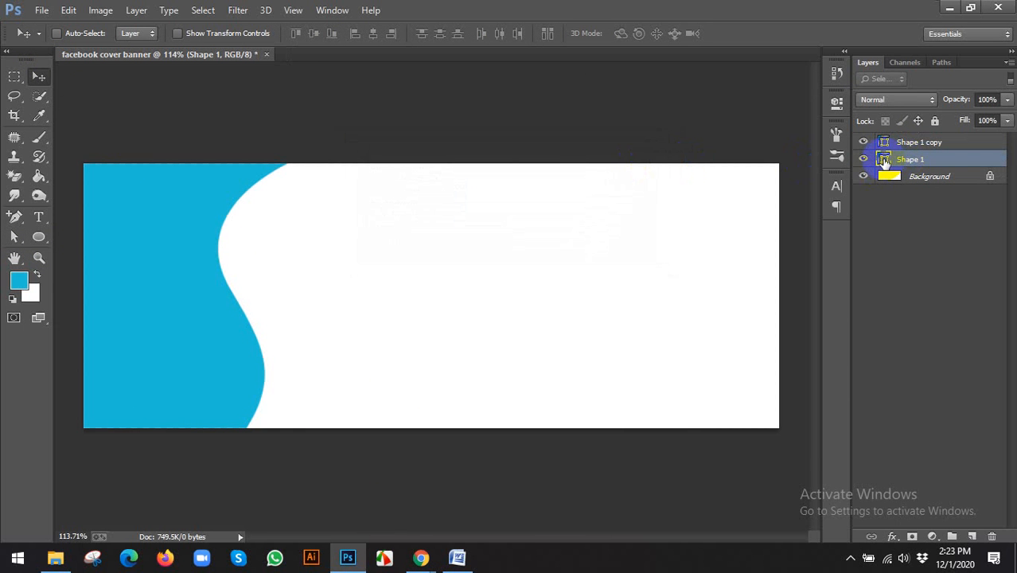
double_click(884, 160)
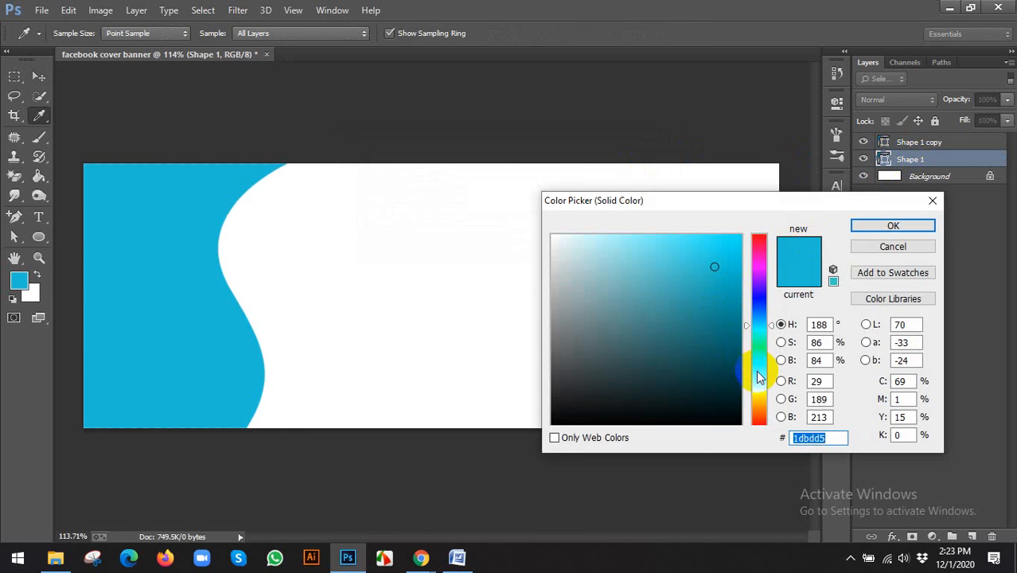
left_click(758, 404)
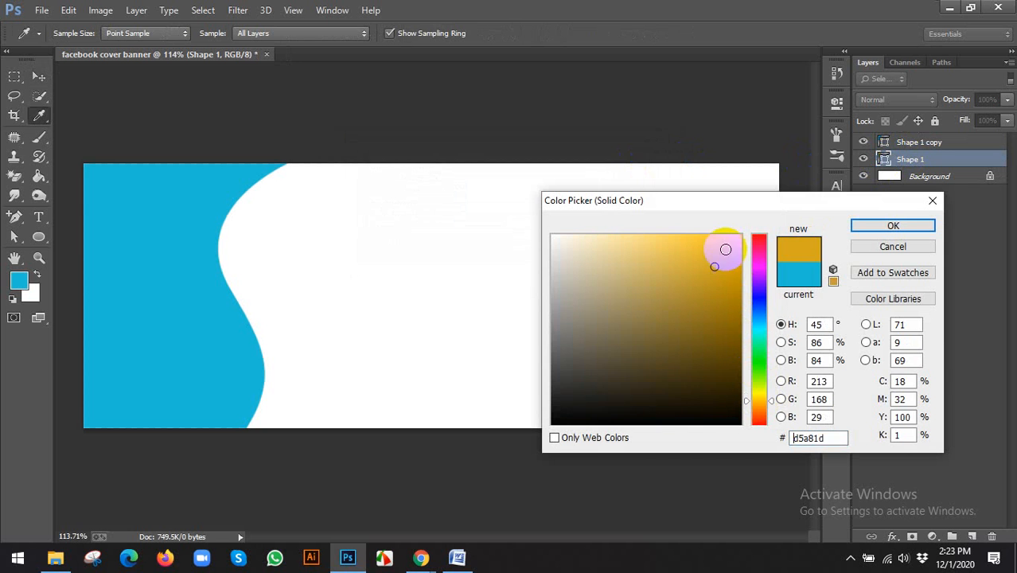
left_click(726, 238)
left_click_drag(737, 244, 783, 221)
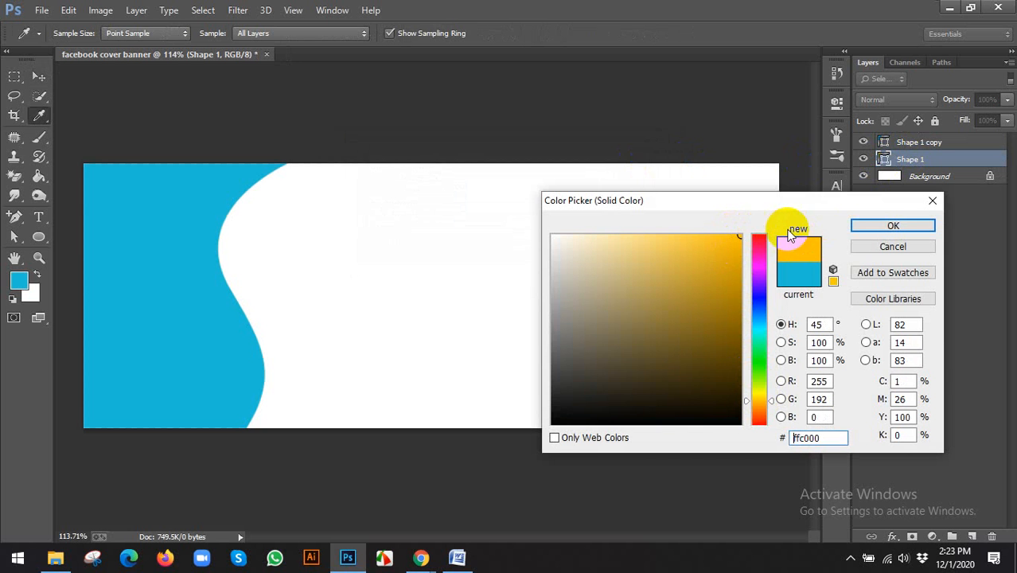
left_click(871, 226)
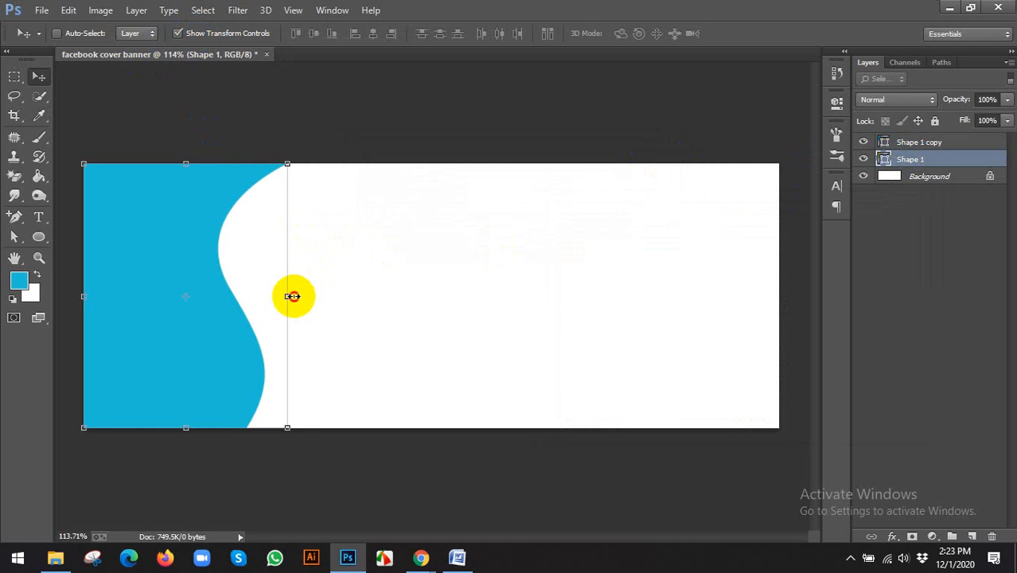
Step: Stretch the yellow-orange shape slightly wider so a thin strip borders the blue wave, commit the transform, and hide the transform controls
left_click_drag(295, 295, 303, 296)
left_click(750, 33)
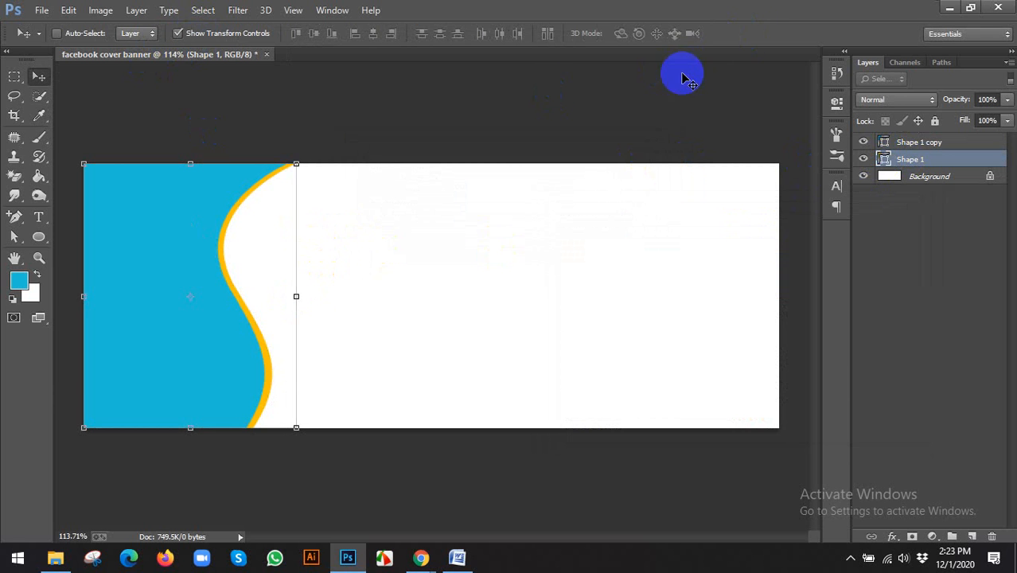
scroll(364, 311, "up", 1)
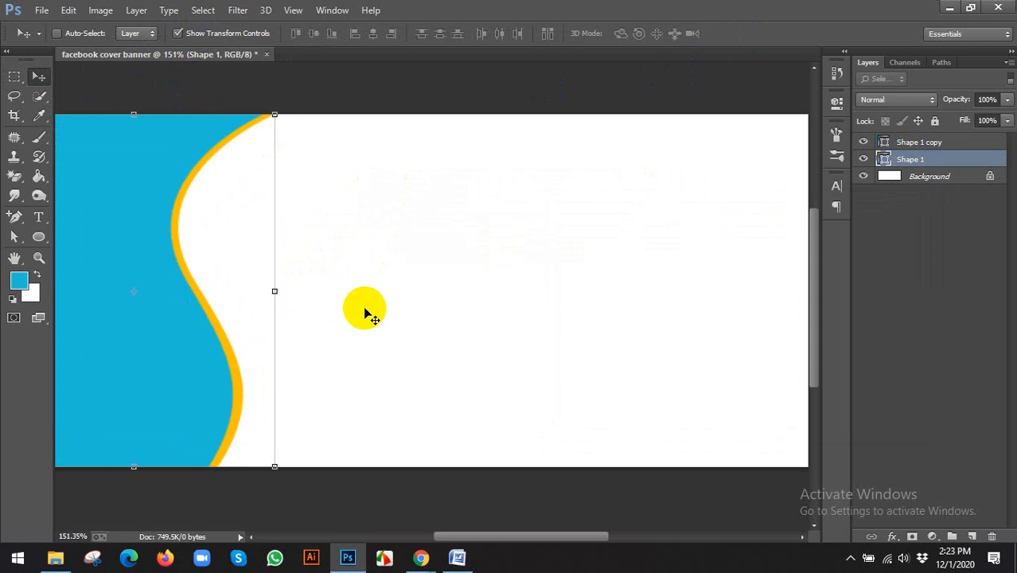
scroll(364, 313, "down", 1)
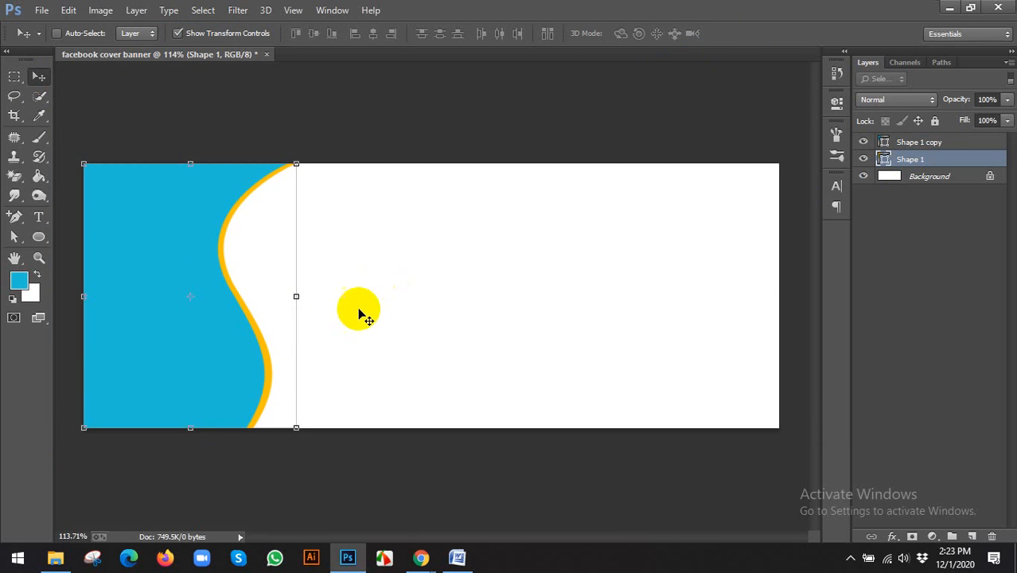
left_click(254, 33)
scroll(376, 221, "down", 2)
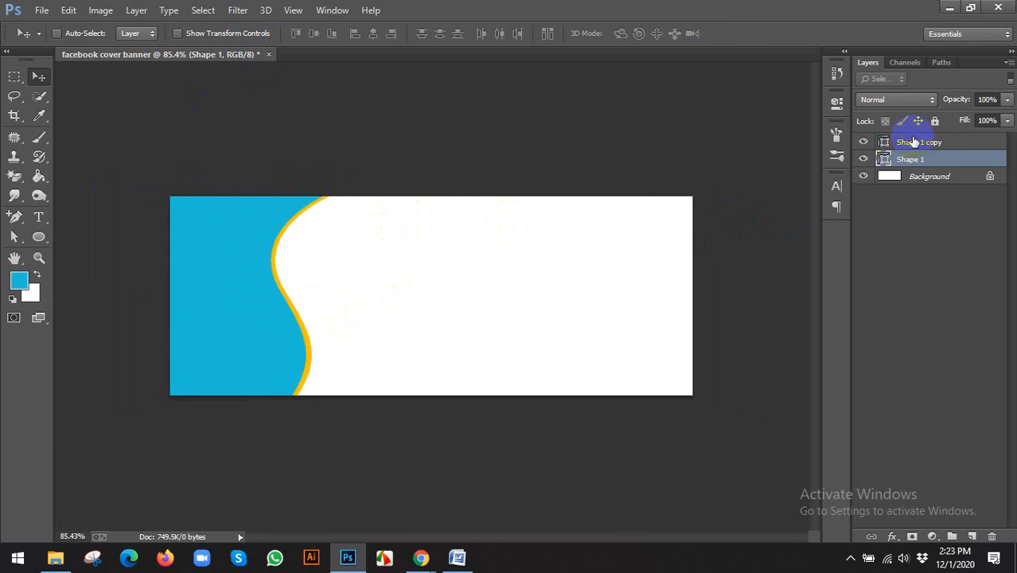
Step: Draw a rectangle of about 186 by 310 px along the canvas's right edge, above the Shape 1 copy layer
left_click(914, 142)
left_click_drag(38, 236, 93, 243)
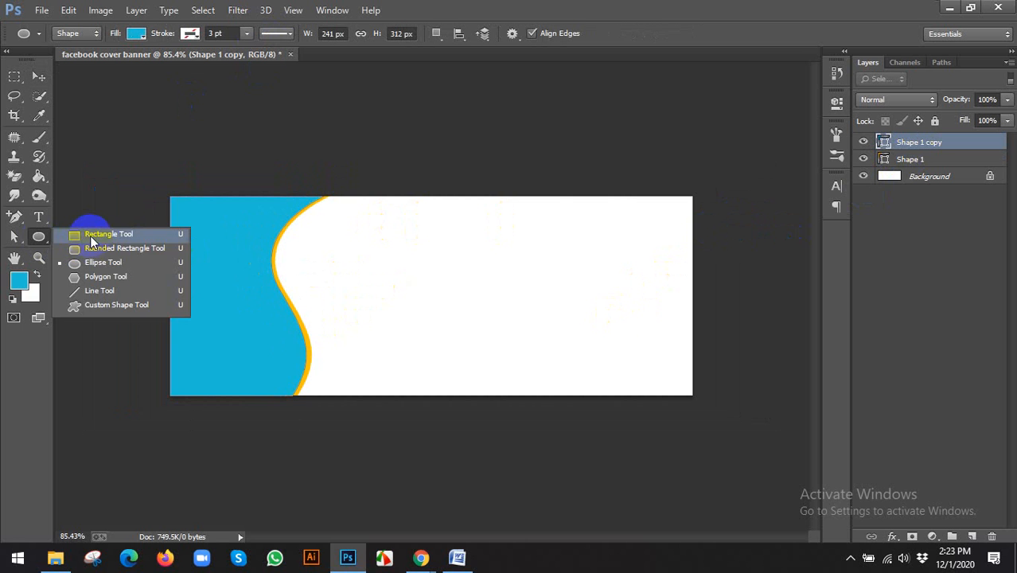
left_click(92, 242)
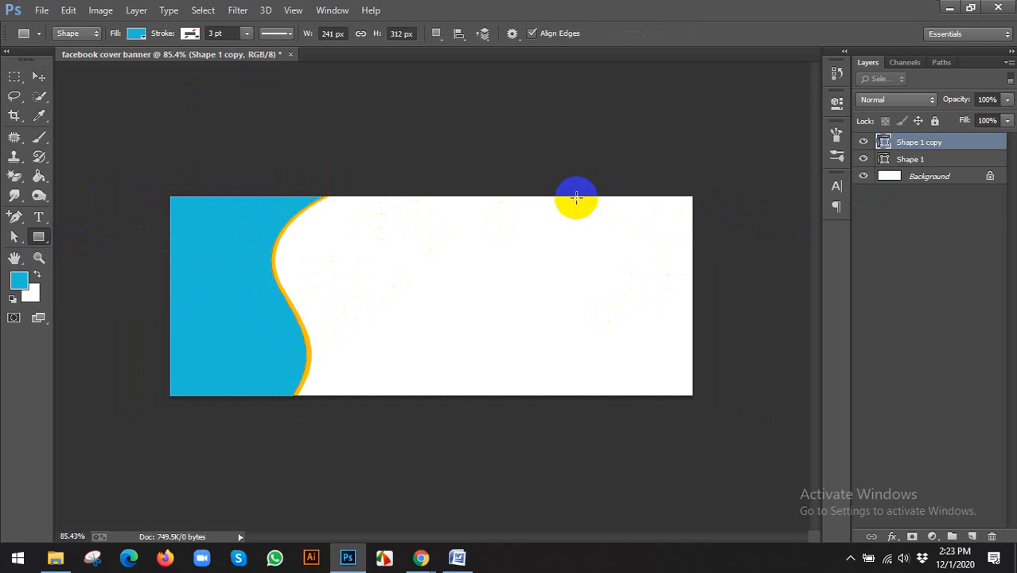
left_click_drag(575, 196, 691, 394)
left_click(38, 76)
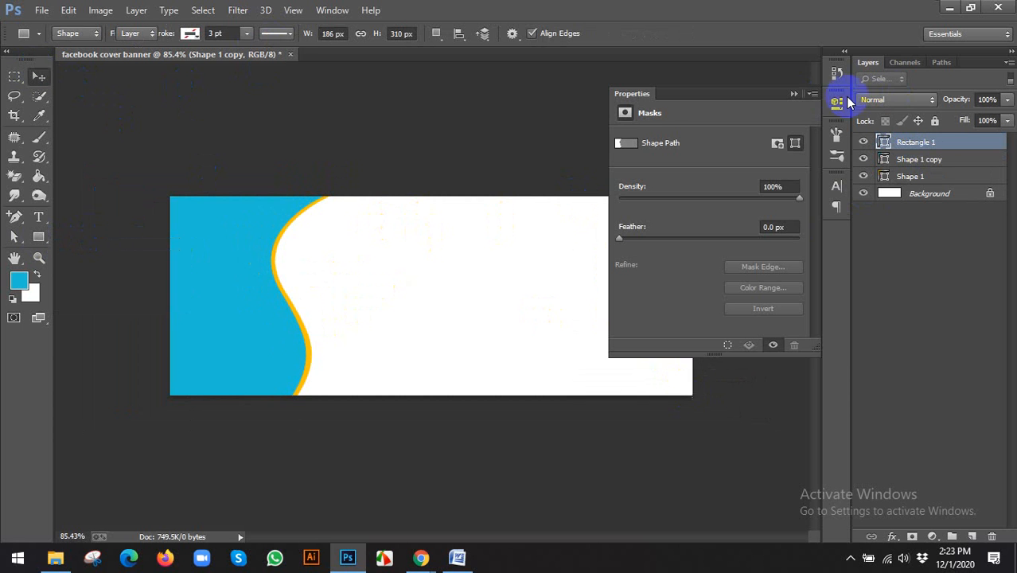
Step: Collapse the mask properties, delete the Rectangle 1 layer, and turn on the transform controls
left_click(837, 105)
scroll(686, 213, "up", 3)
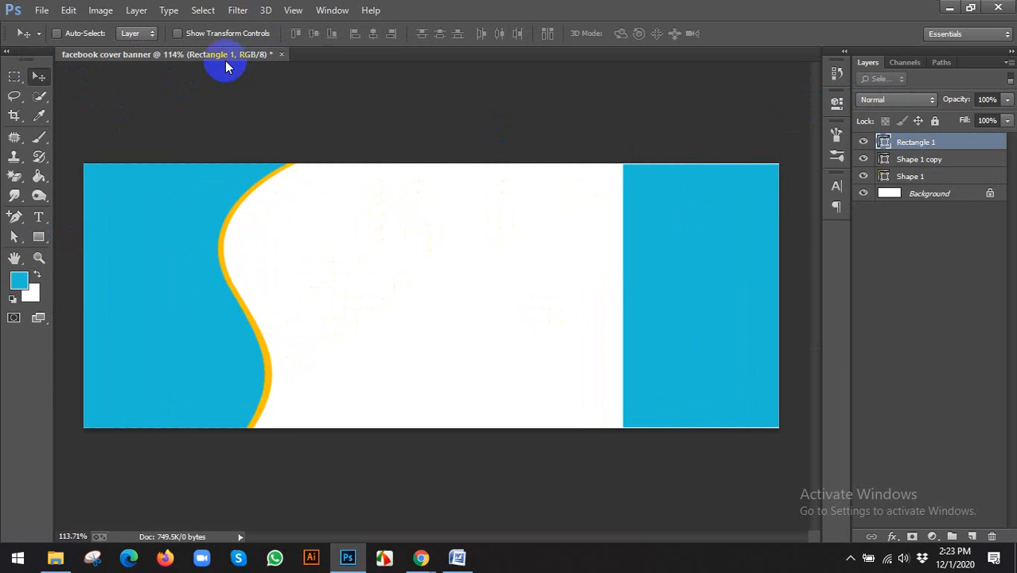
left_click(241, 36)
key("Delete")
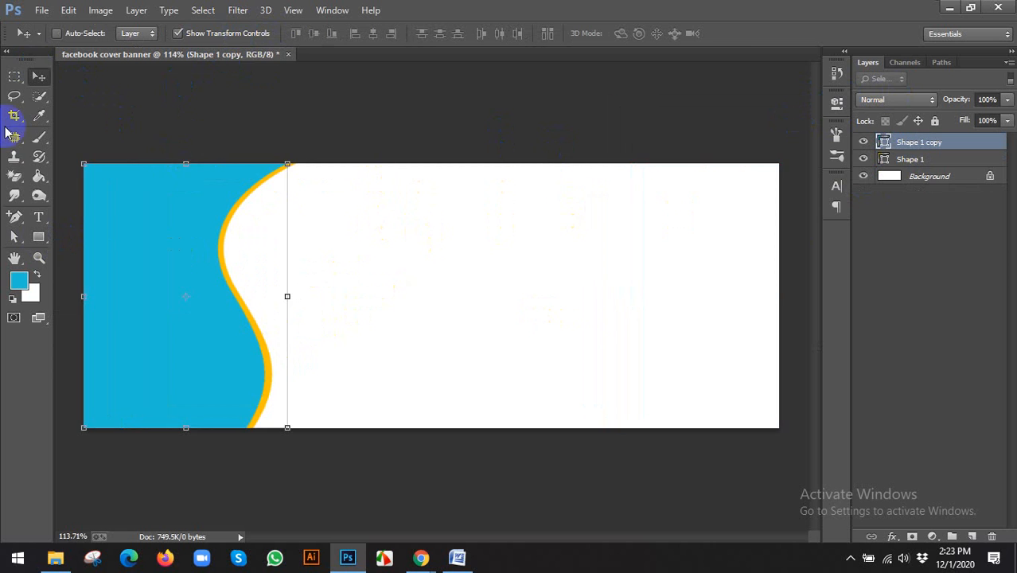
scroll(73, 84, "down", 2)
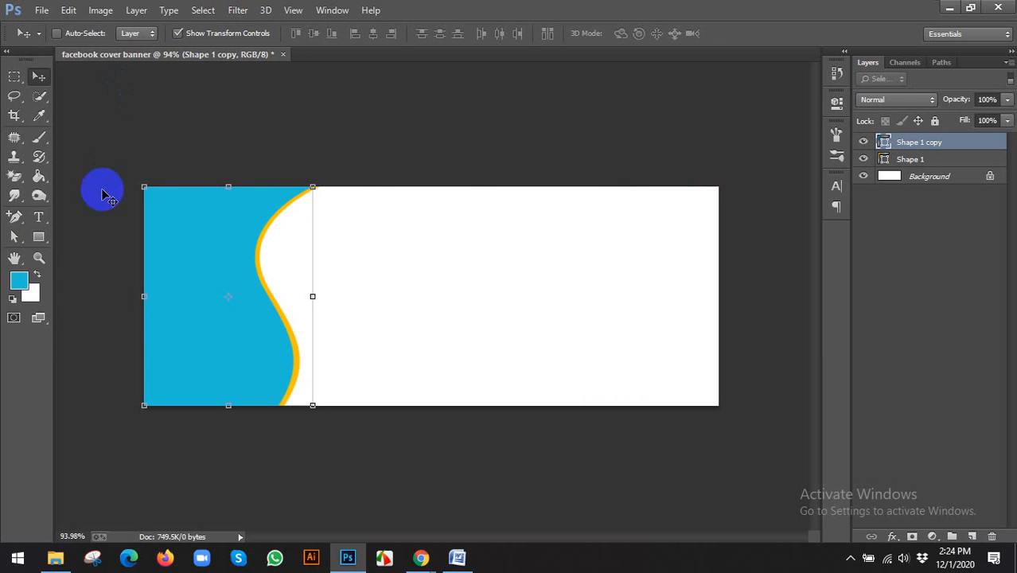
Step: Start a Pen tool shape at the canvas's upper-right corner, running along the top edge and curving outward to the left down to the bottom edge
left_click(15, 216)
left_click(73, 214)
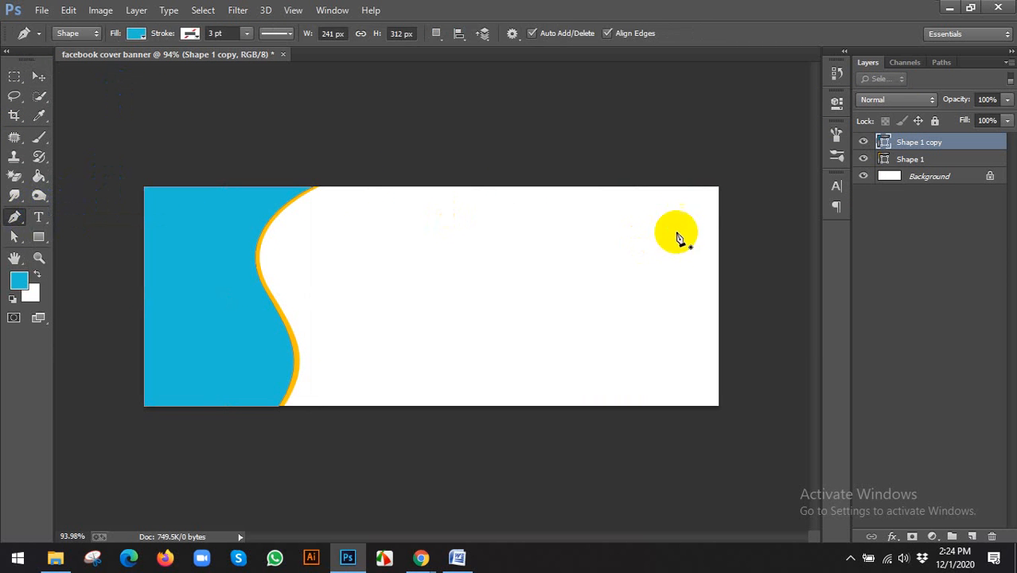
left_click(720, 187)
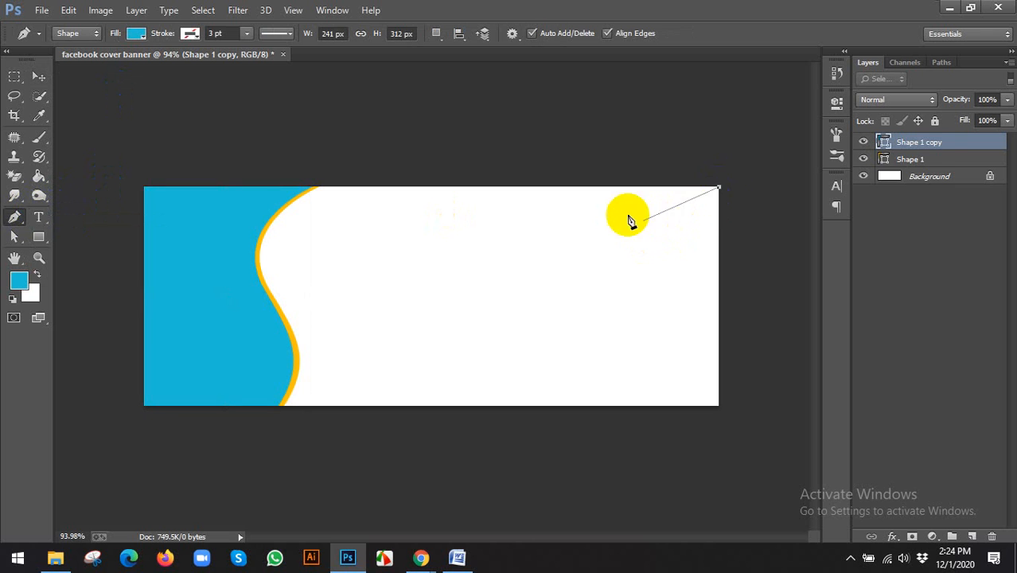
scroll(561, 188, "up", 2)
left_click(546, 169)
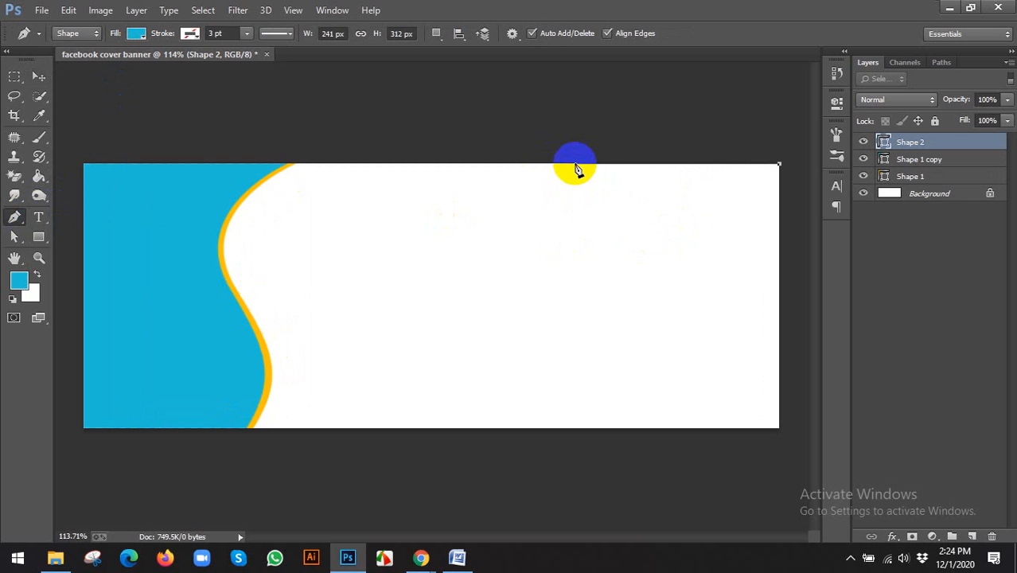
left_click(576, 164)
scroll(576, 345, "down", 4)
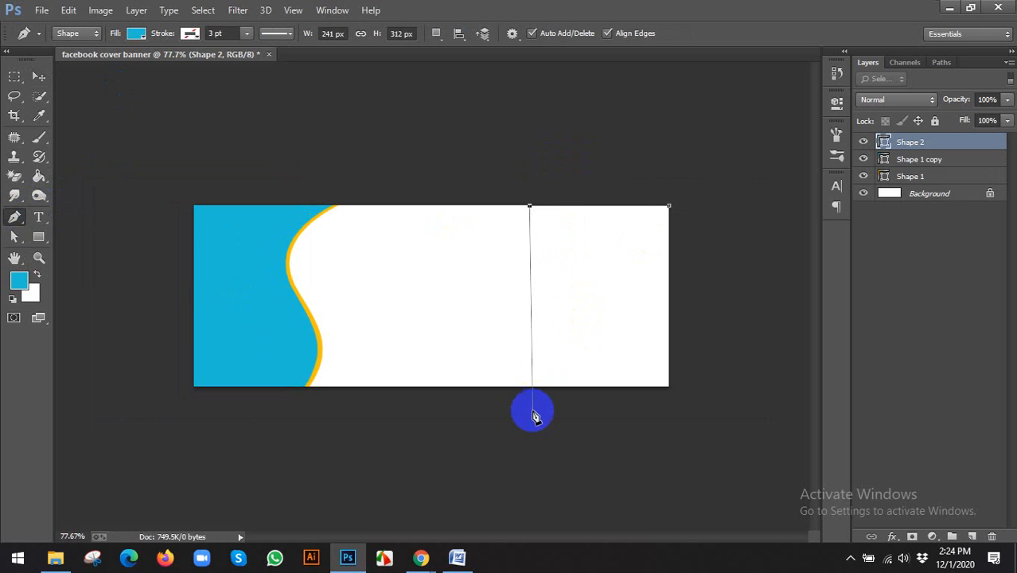
key("ctrl+plus")
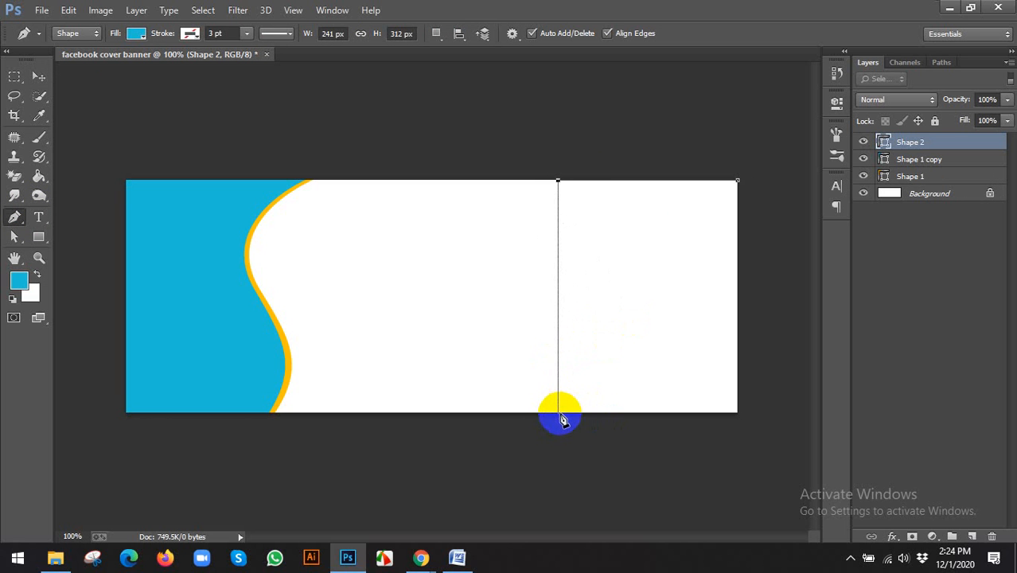
left_click_drag(560, 415, 665, 571)
scroll(605, 440, "down", 2)
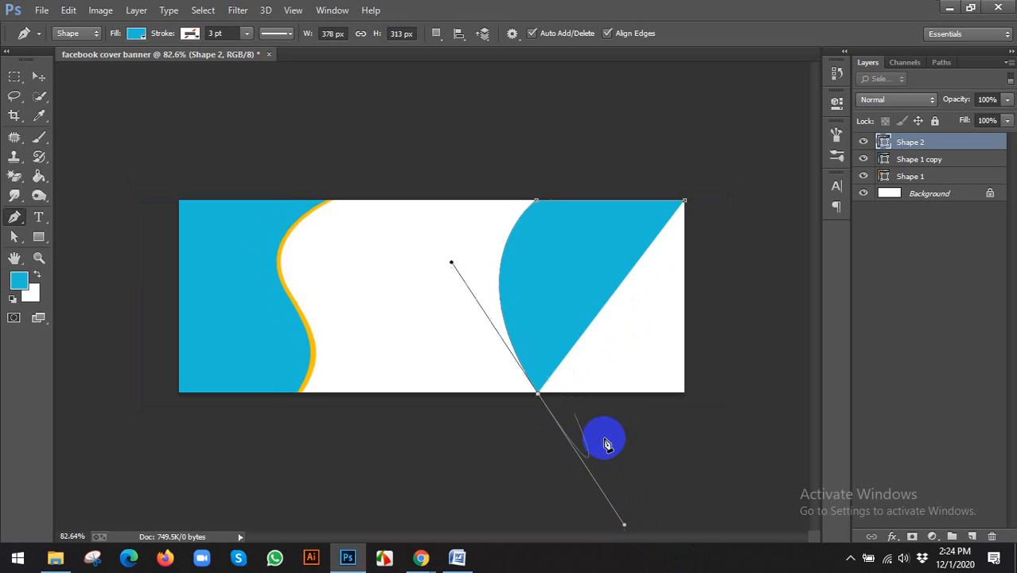
Step: Remove the bottom anchor's outgoing handle and extend the shape straight along the bottom edge to the canvas's lower-right corner
scroll(540, 400, "up", 2)
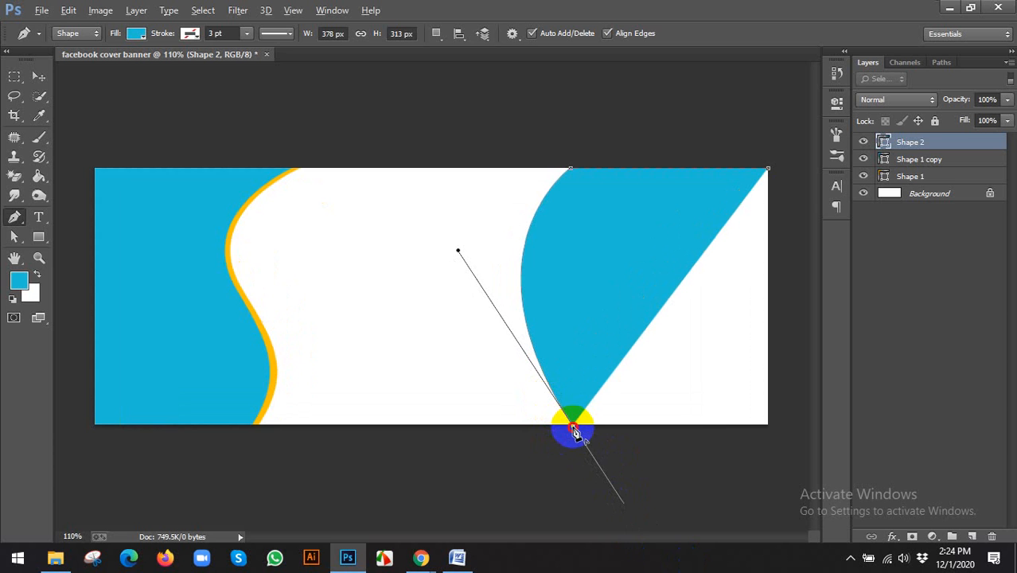
left_click(575, 431, "alt")
scroll(575, 432, "down", 2)
scroll(690, 407, "up", 4)
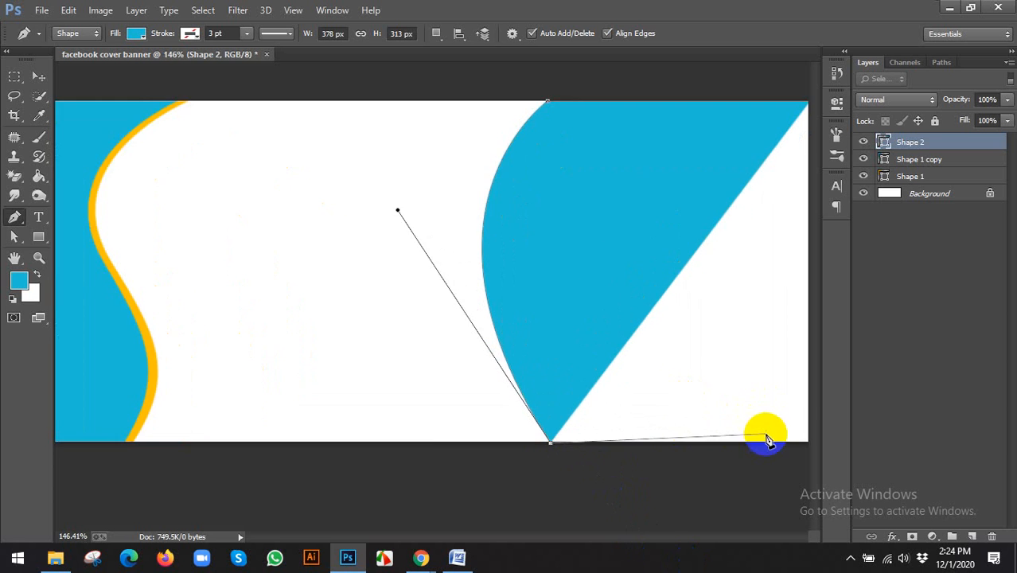
scroll(574, 381, "up", 2)
scroll(622, 416, "up", 2)
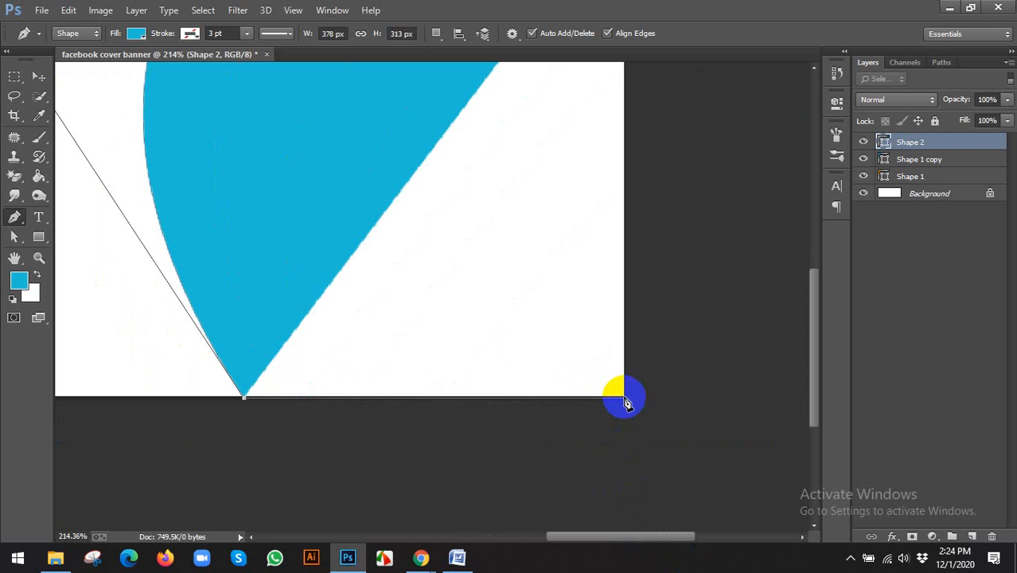
left_click(625, 398)
Step: Close the blue shape's path at its starting point in the canvas's upper-right corner, and hide the transform controls
scroll(655, 400, "down", 3)
scroll(733, 201, "up", 2)
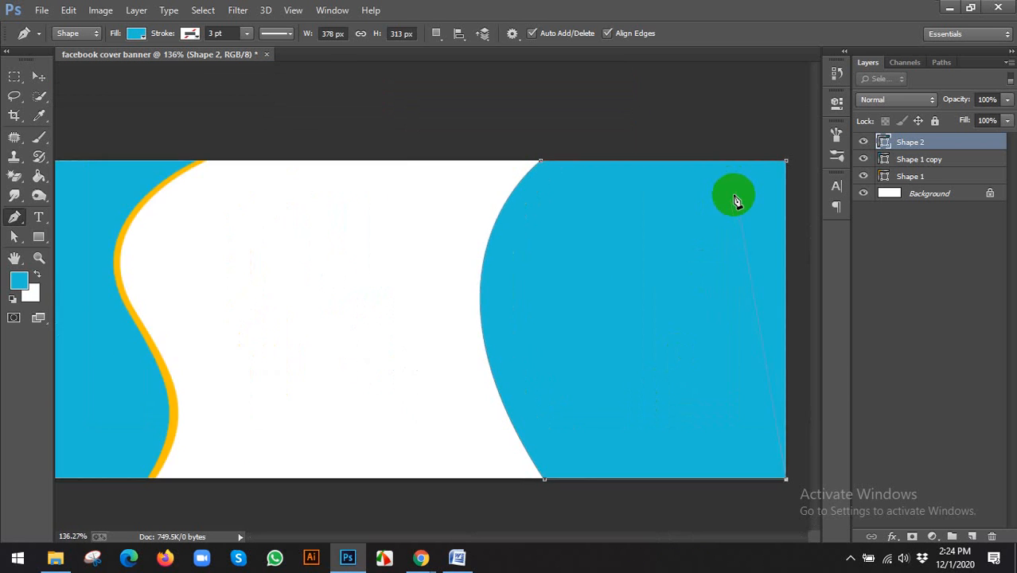
scroll(735, 196, "up", 3)
scroll(784, 170, "up", 2)
left_click_drag(762, 173, 607, 202)
scroll(669, 198, "up", 6)
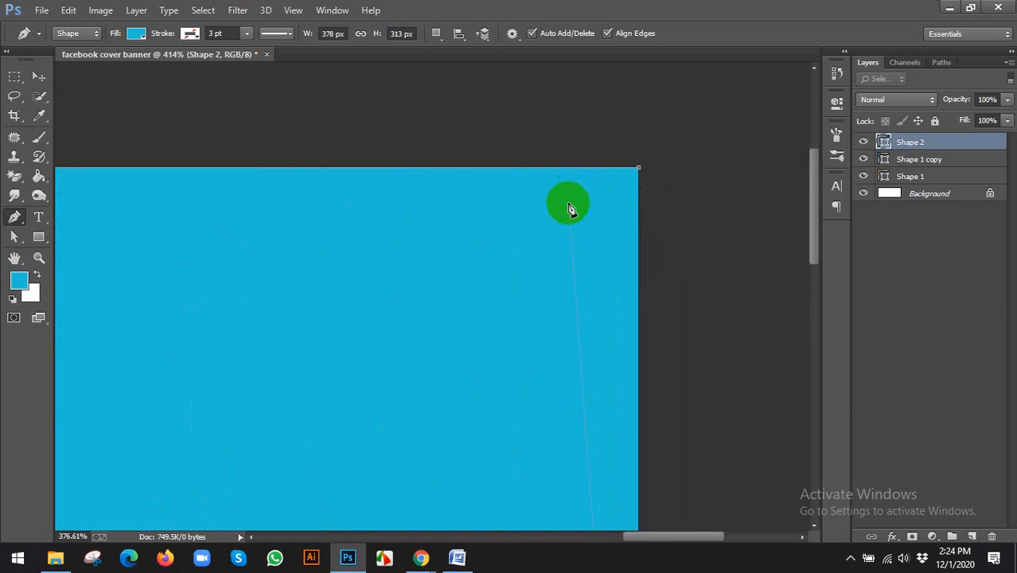
left_click_drag(331, 254, 576, 251)
left_click_drag(460, 218, 466, 255)
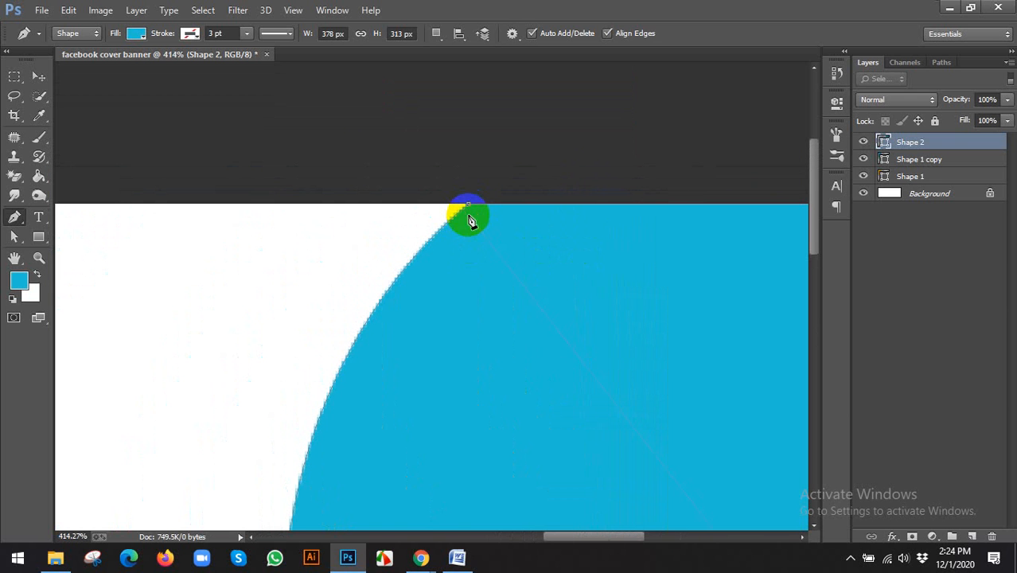
left_click_drag(574, 247, 497, 303)
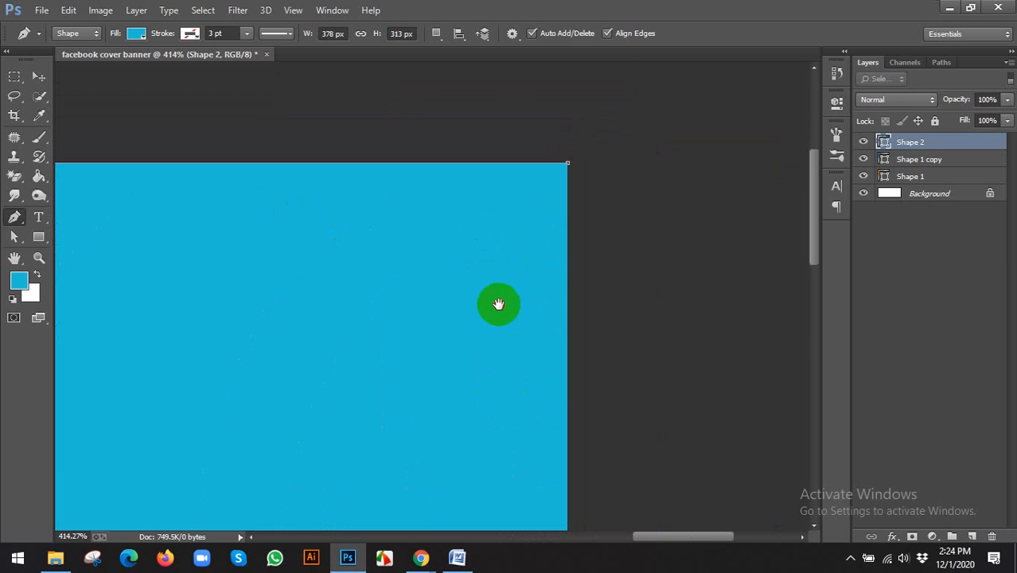
left_click(571, 169)
key("ctrl+0")
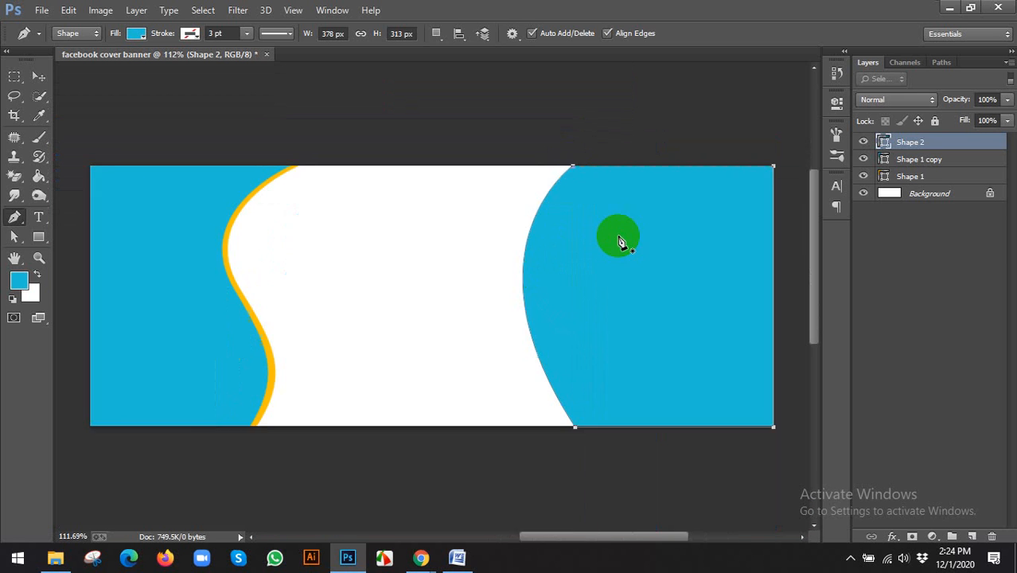
left_click(39, 77)
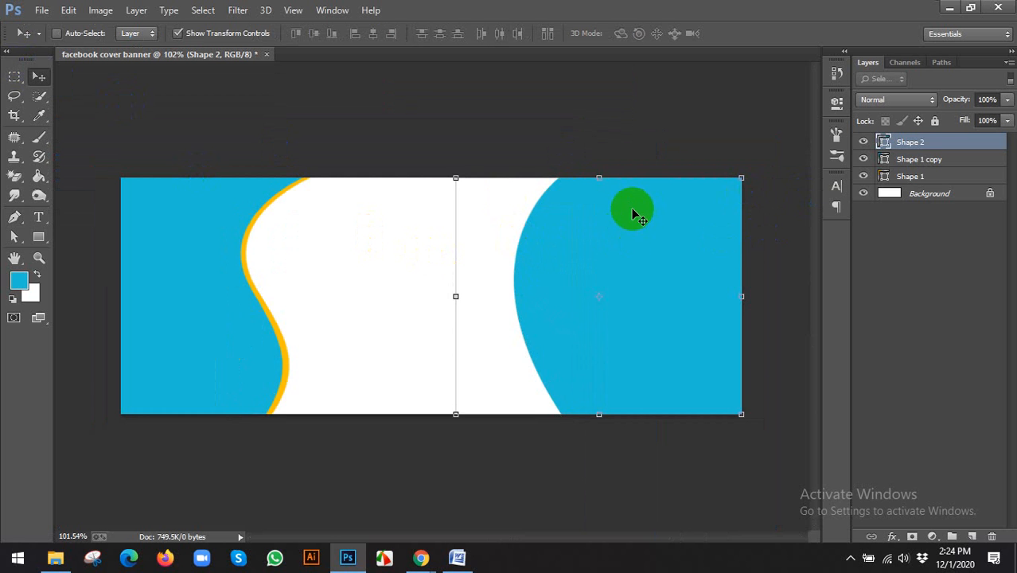
left_click(228, 34)
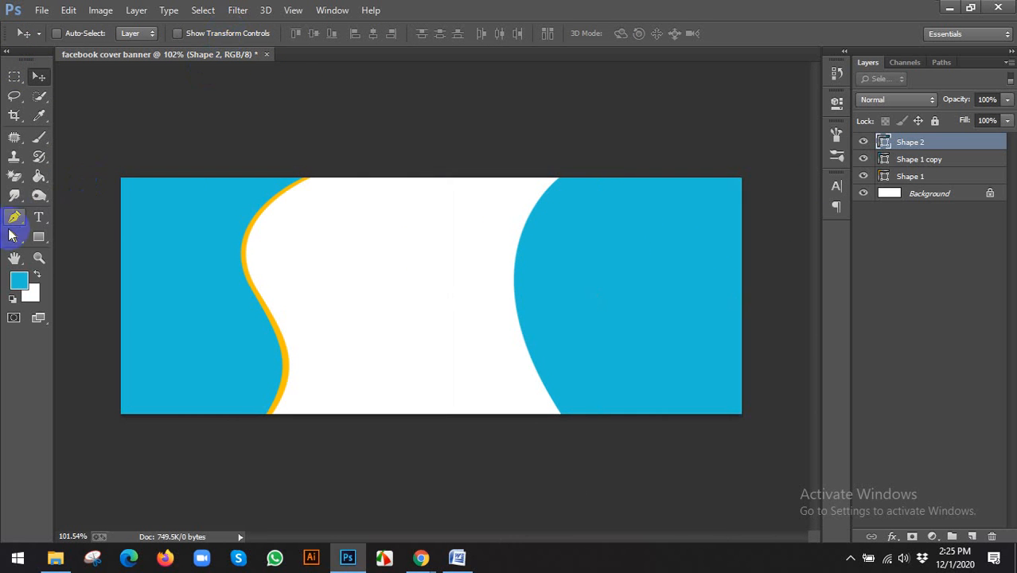
Step: Pull the bottom anchor's handle rightward with Direct Selection so the Shape 2 curve bows into the blue area, and deselect the path
left_click_drag(14, 236, 53, 255)
left_click(52, 250)
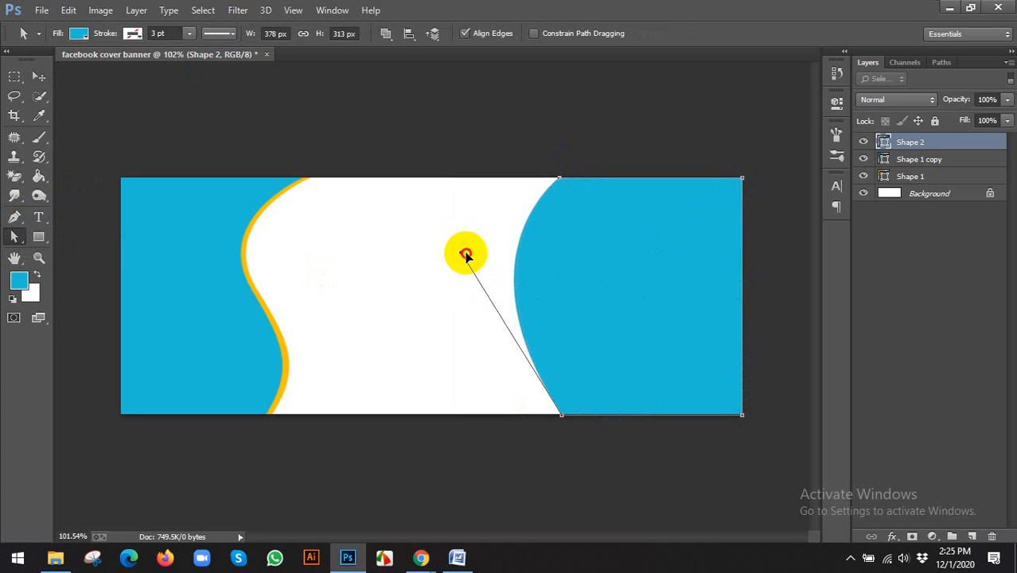
left_click_drag(460, 257, 679, 235)
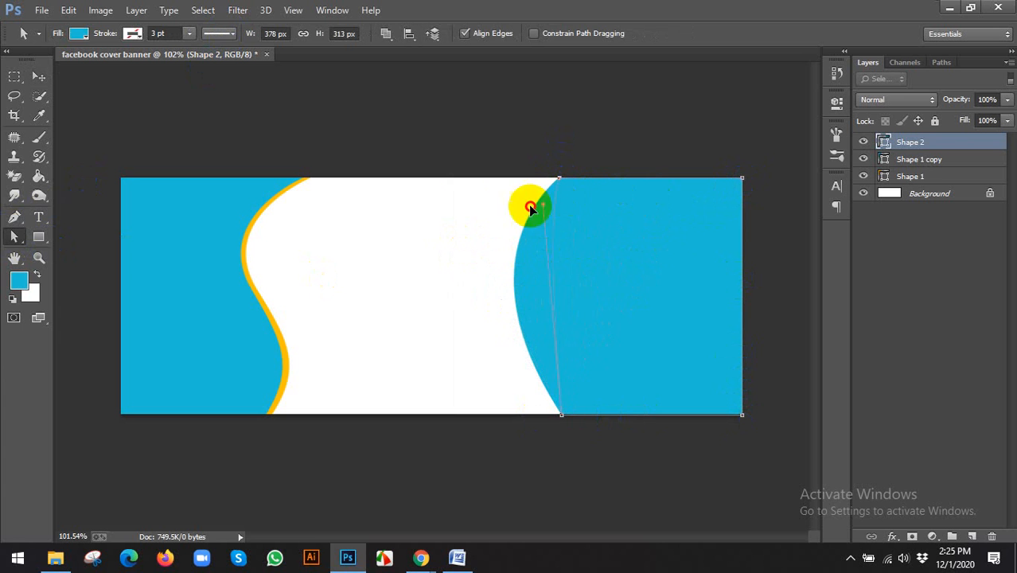
left_click_drag(530, 207, 671, 227)
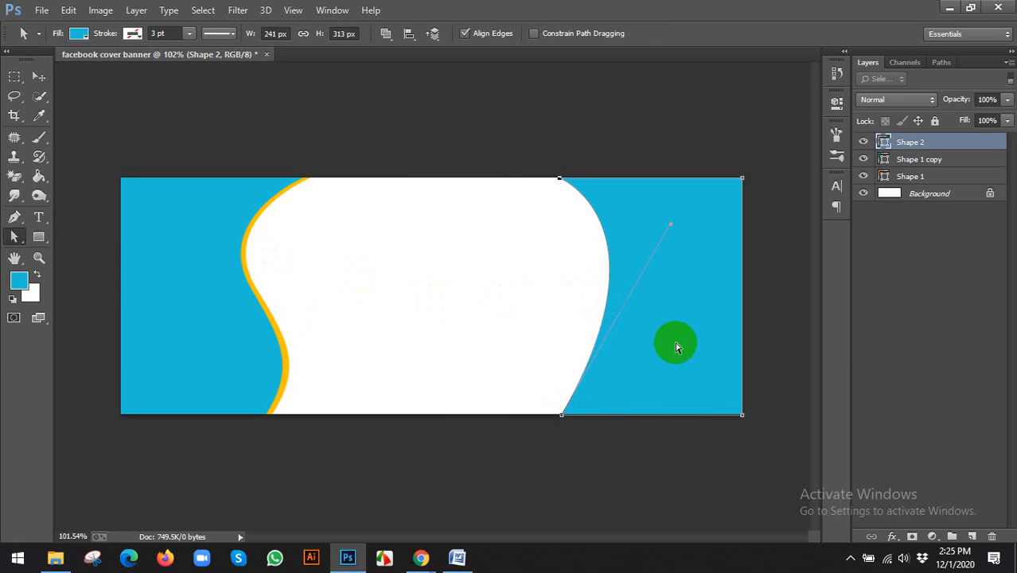
left_click(661, 282)
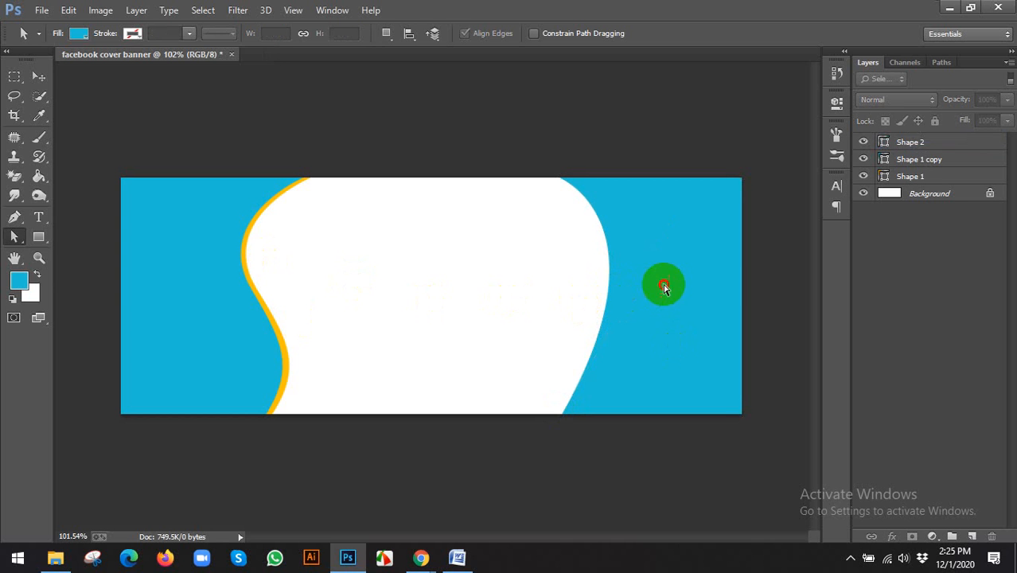
Step: Reselect the Shape 2 path and add an anchor point near the middle of its curved left edge
left_click(638, 262)
left_click(15, 217)
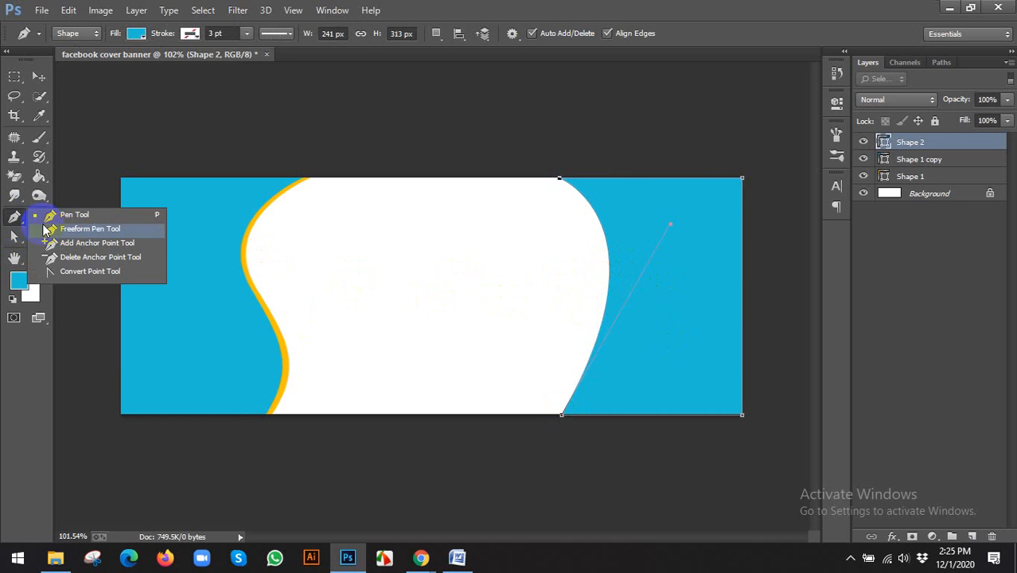
left_click(80, 242)
scroll(669, 341, "up", 3)
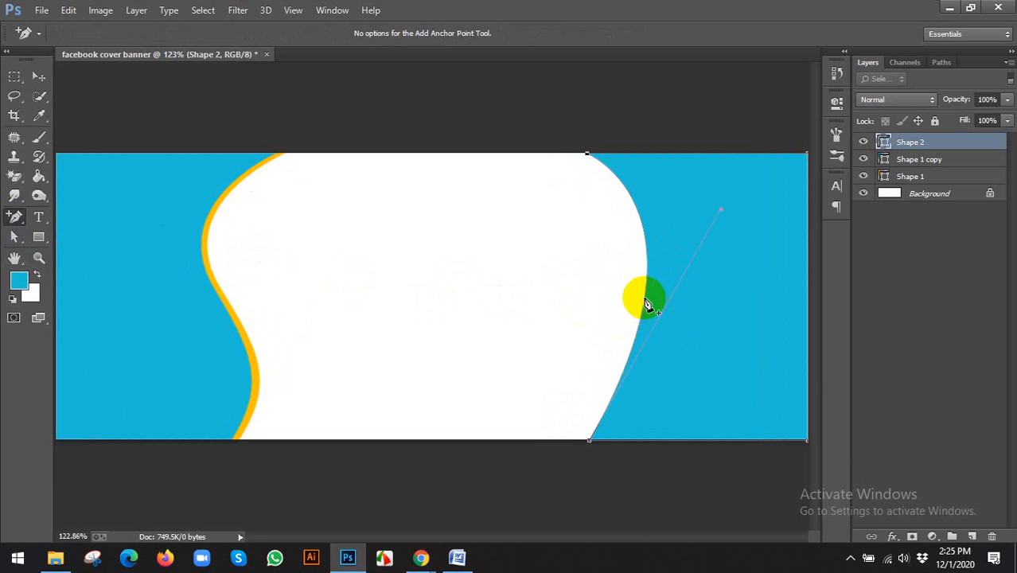
scroll(647, 302, "up", 2)
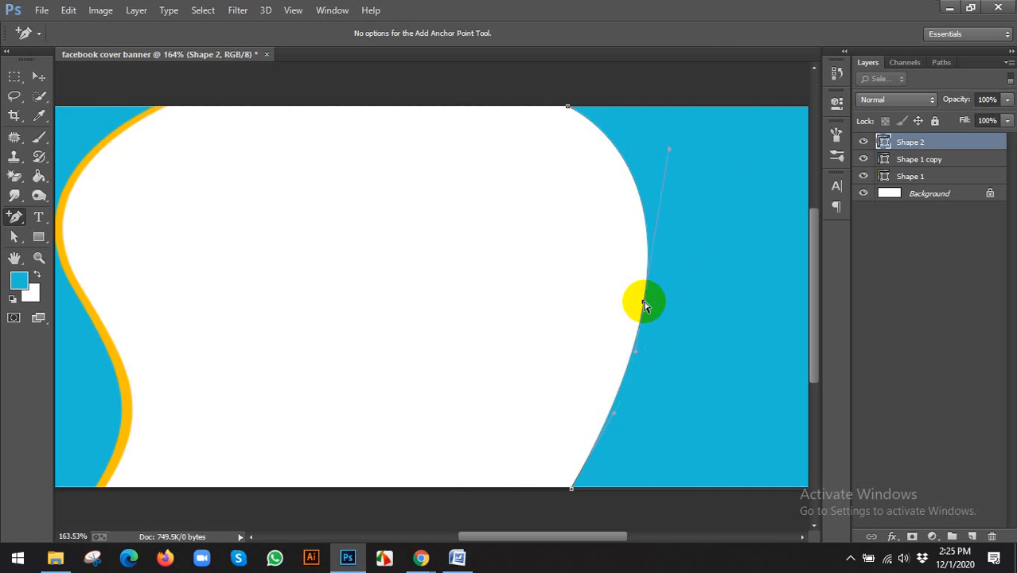
scroll(644, 305, "down", 3)
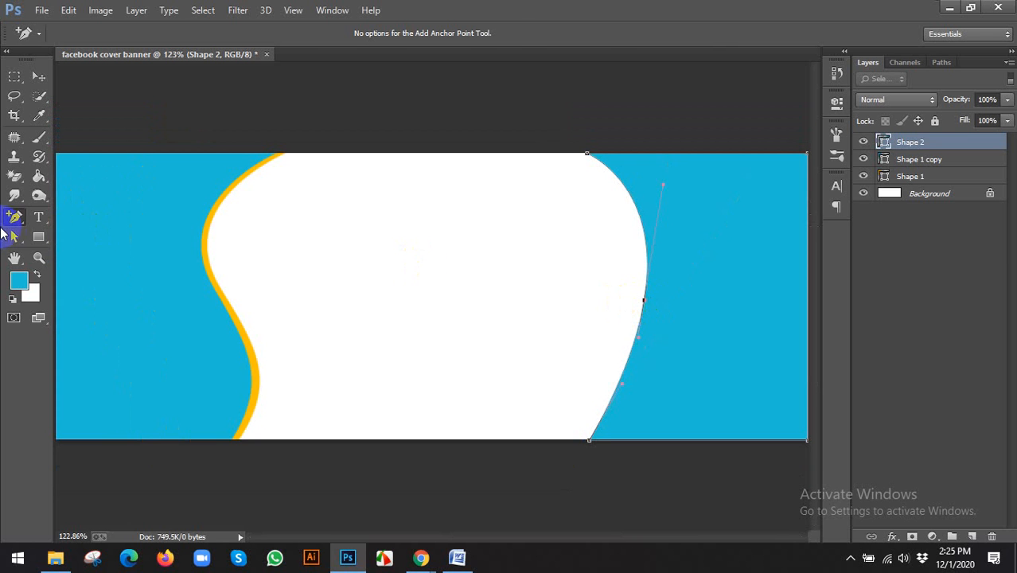
Step: Adjust the handles of the new middle anchor and the bottom anchor to form a wavy left edge on Shape 2, and leave path editing
left_click_drag(14, 237, 71, 245)
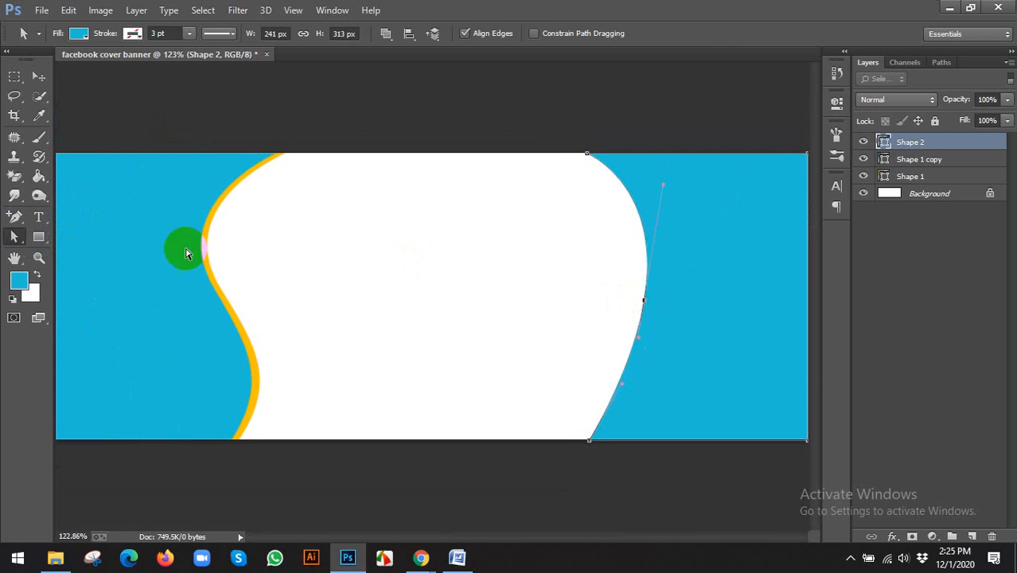
left_click(645, 305)
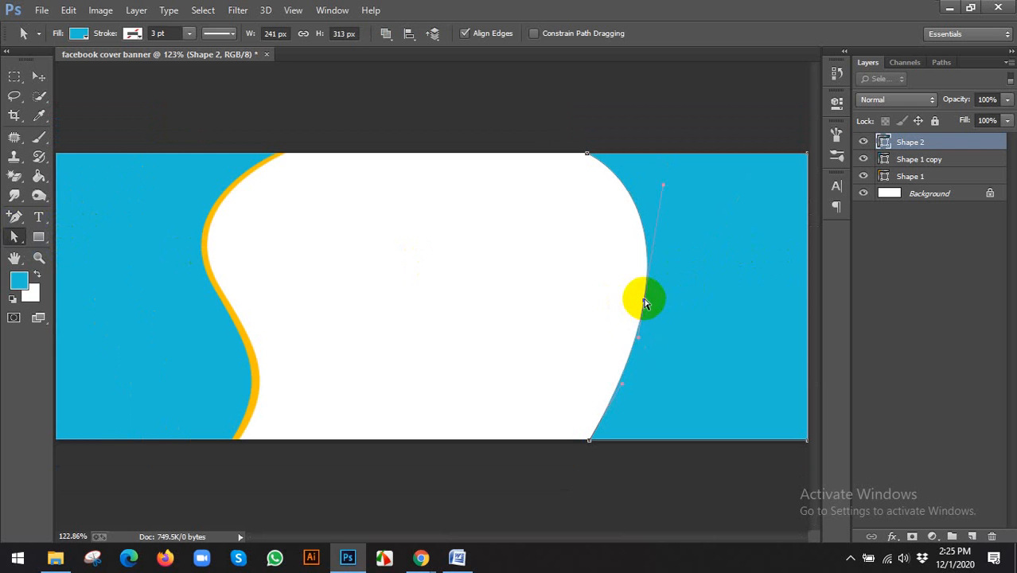
left_click(645, 350)
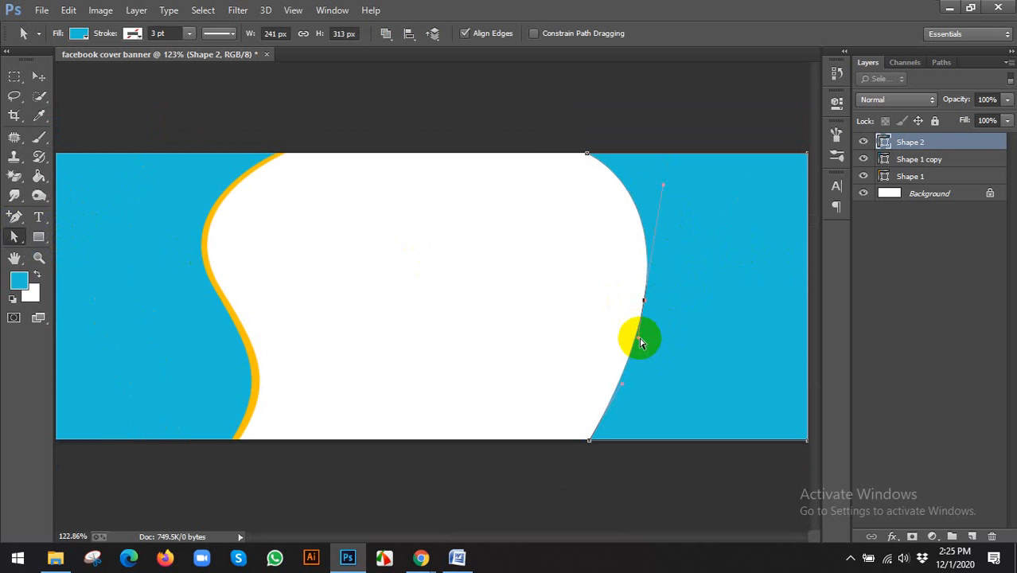
left_click_drag(640, 341, 567, 367)
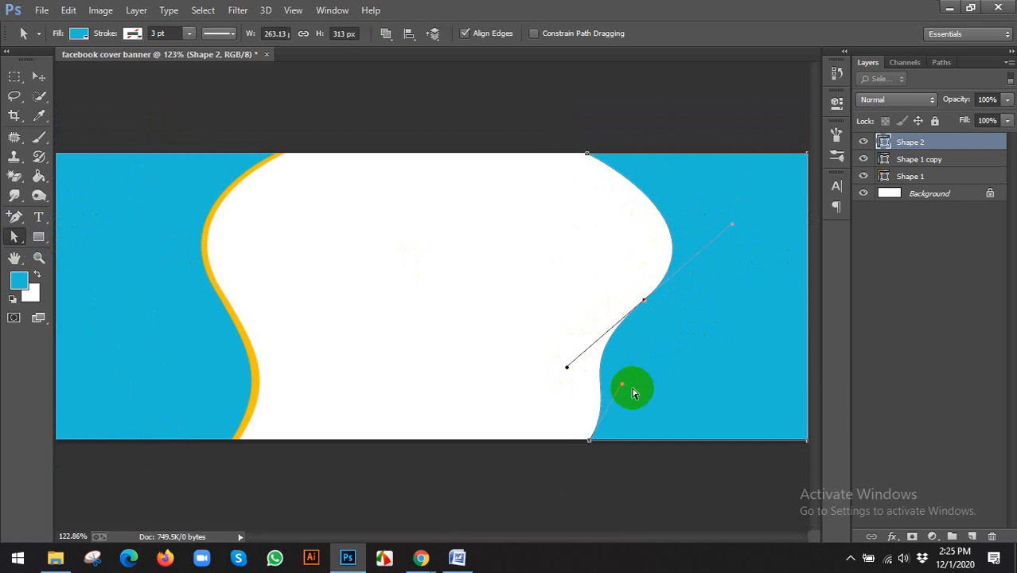
left_click_drag(623, 388, 722, 354)
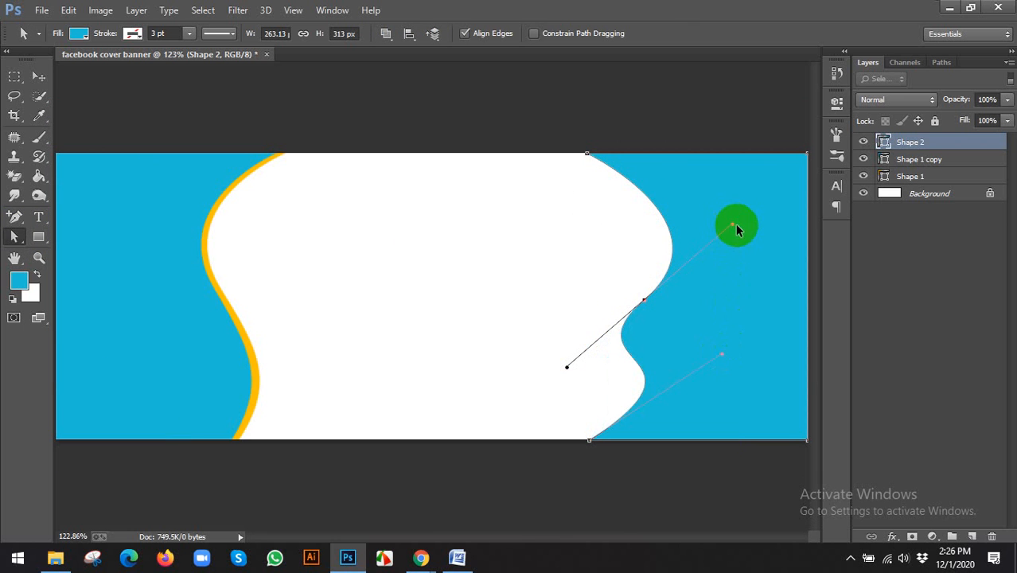
left_click_drag(733, 230, 673, 261)
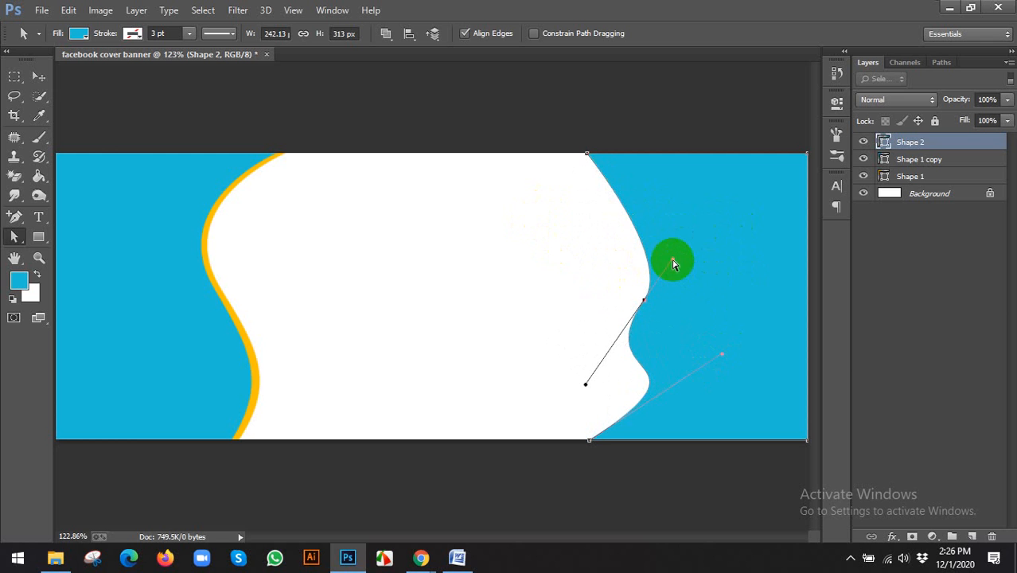
key("v")
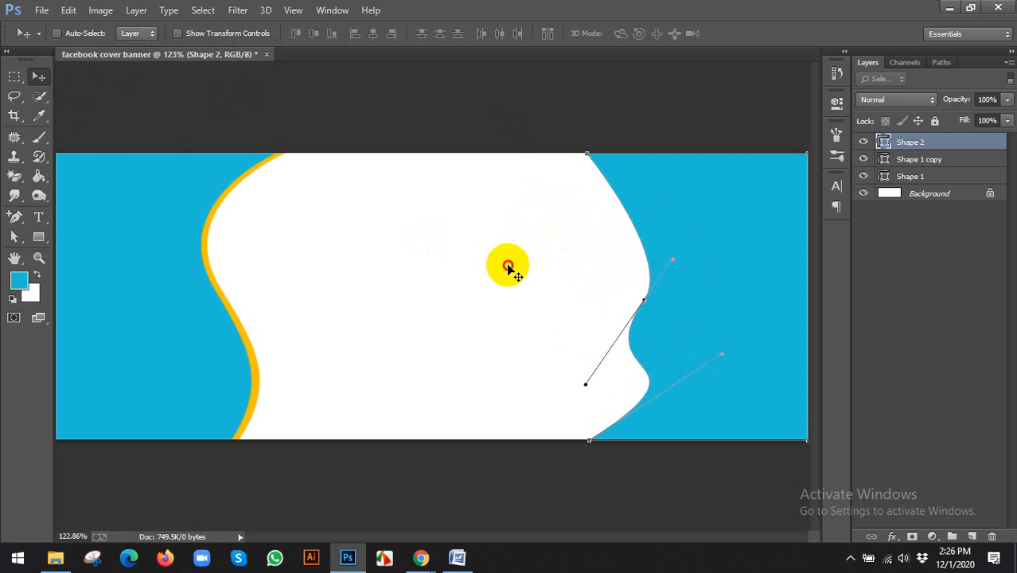
scroll(509, 269, "down", 2)
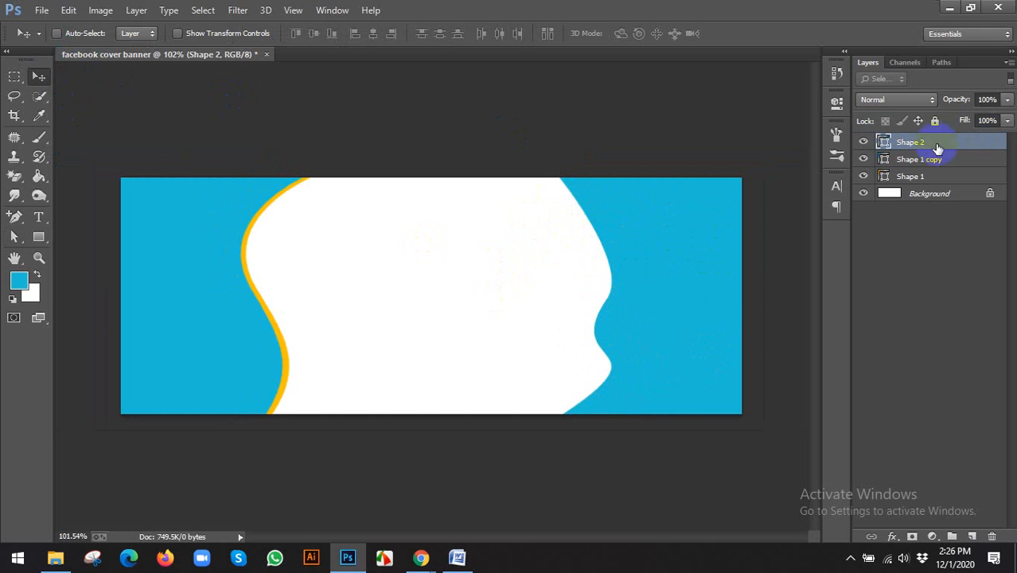
Step: Apply a Gradient Overlay with the Red, Green preset to the Shape 2 layer
left_click(932, 536)
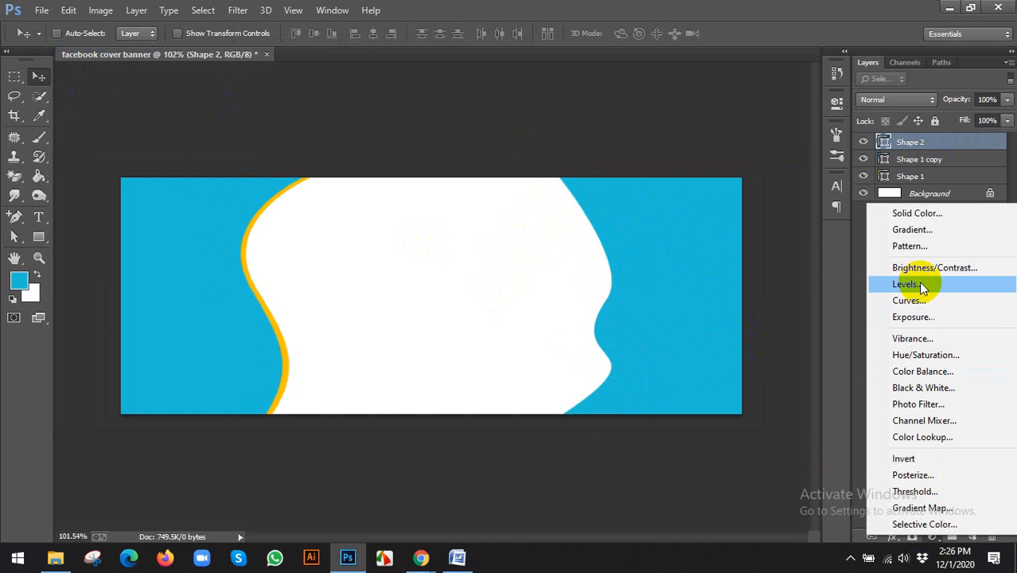
left_click(894, 538)
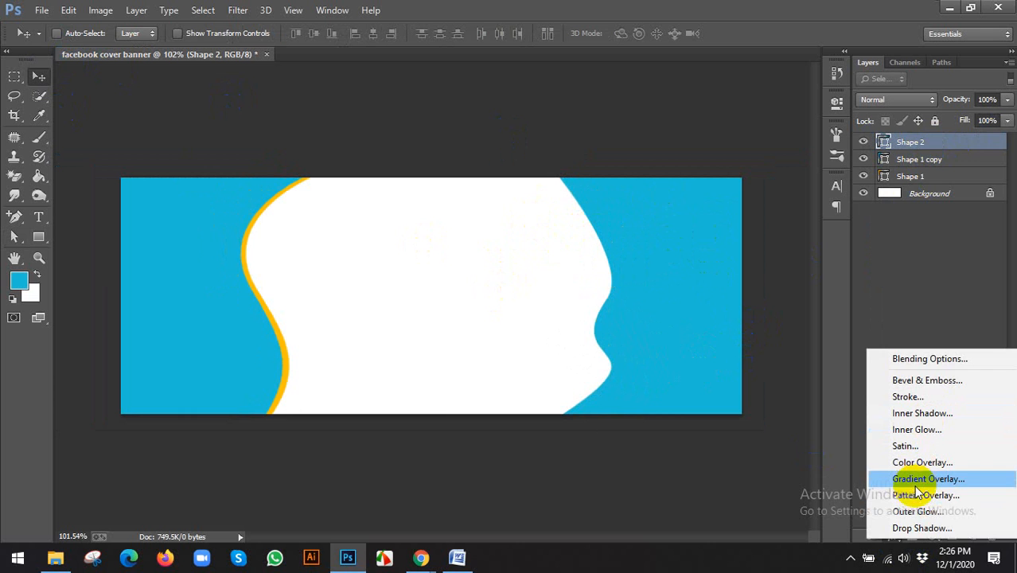
left_click(913, 479)
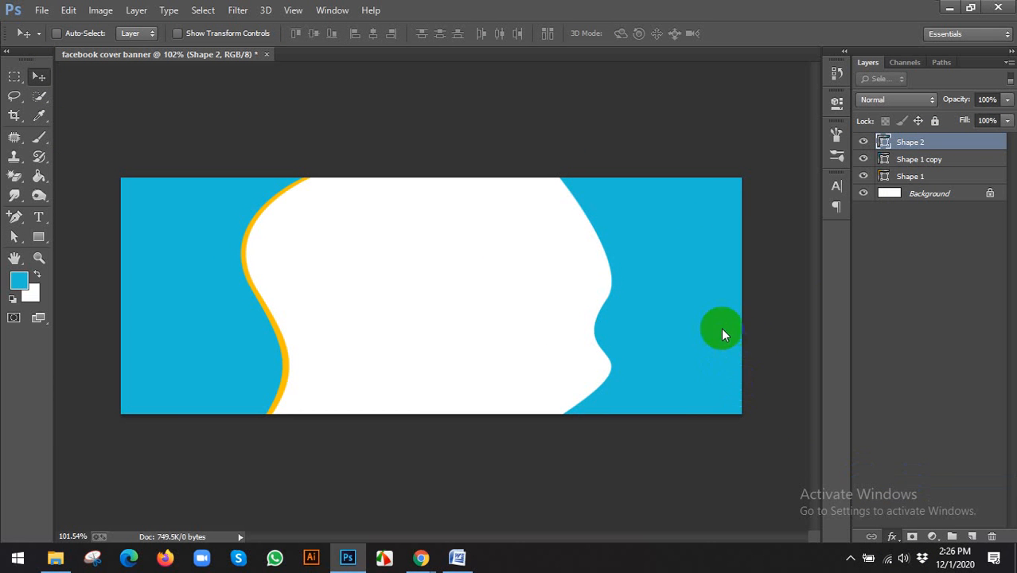
left_click_drag(648, 183, 249, 111)
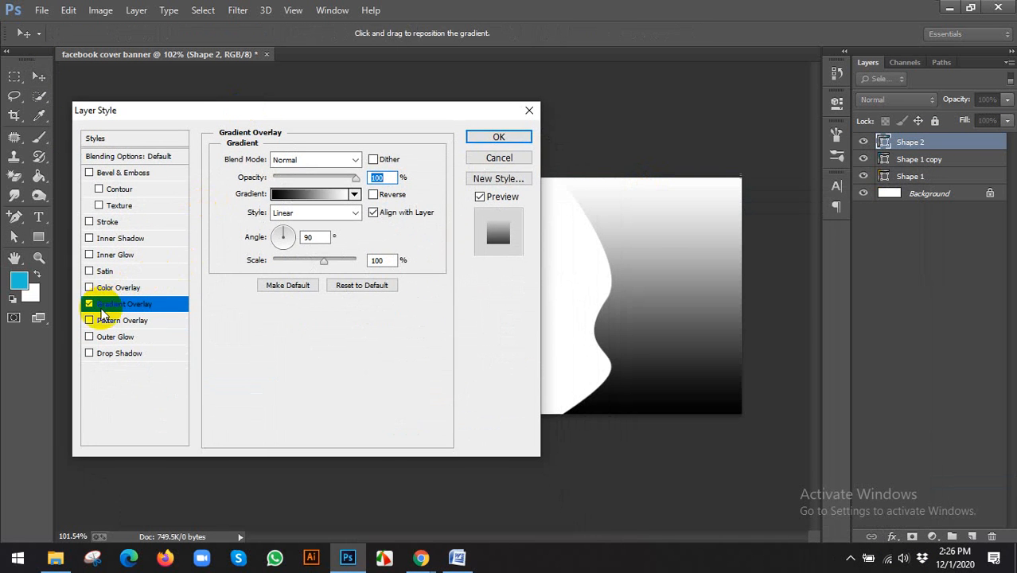
left_click(318, 195)
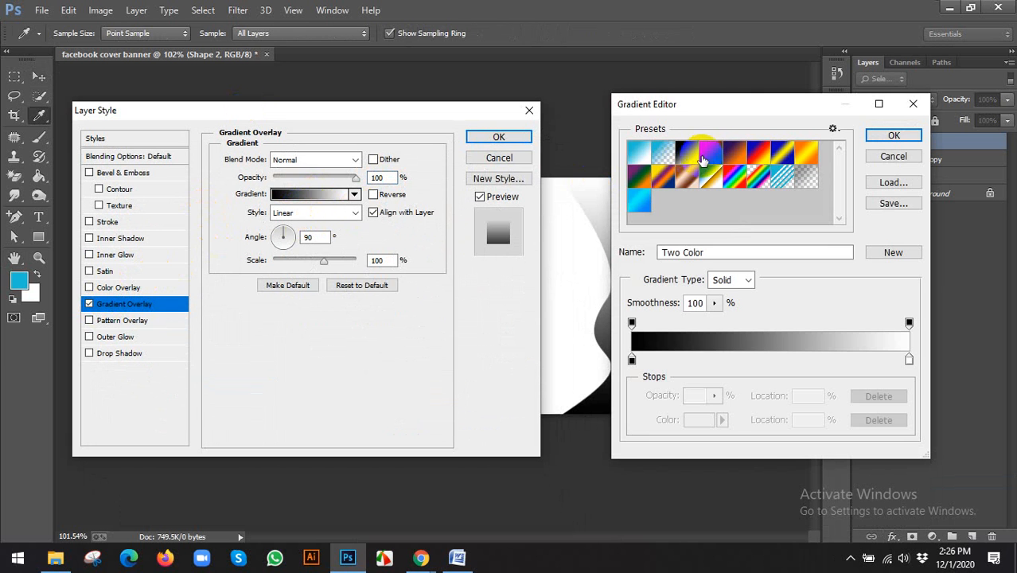
left_click(703, 158)
left_click(890, 136)
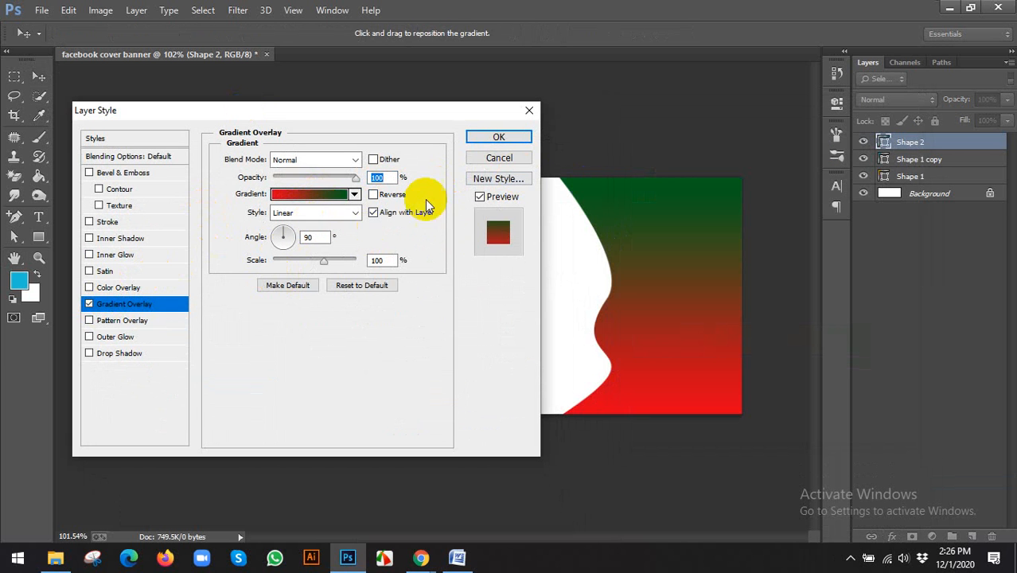
left_click(483, 138)
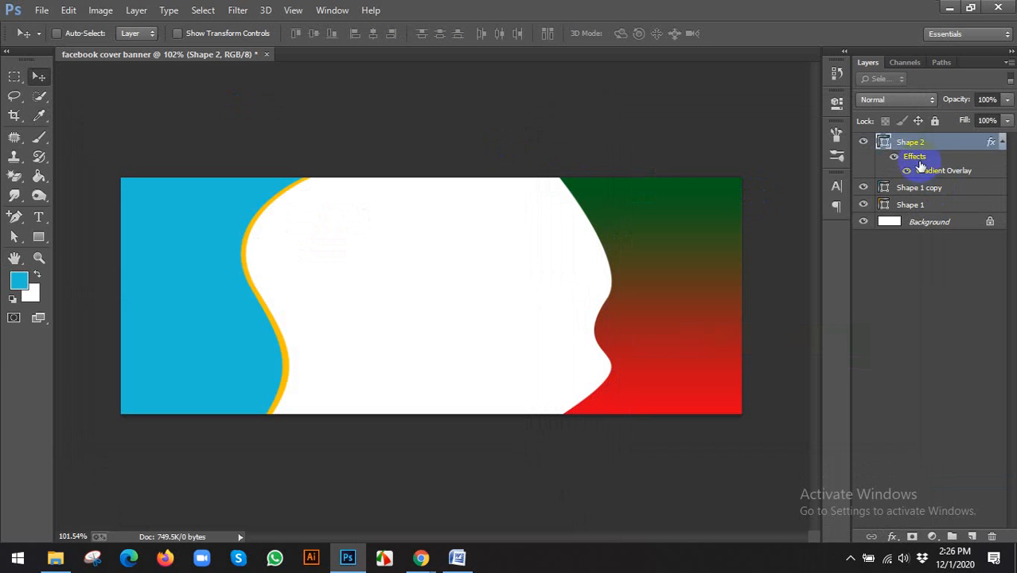
Step: Collapse the effects list of Shape 2 and duplicate the layer as Shape 2 copy
left_click(1004, 143)
right_click(964, 147)
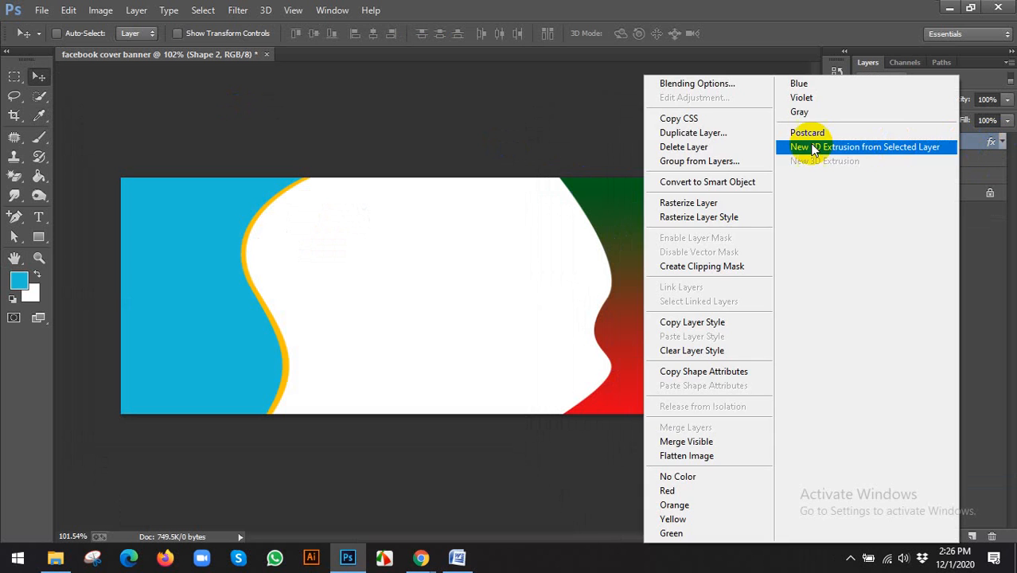
left_click(694, 133)
left_click(633, 168)
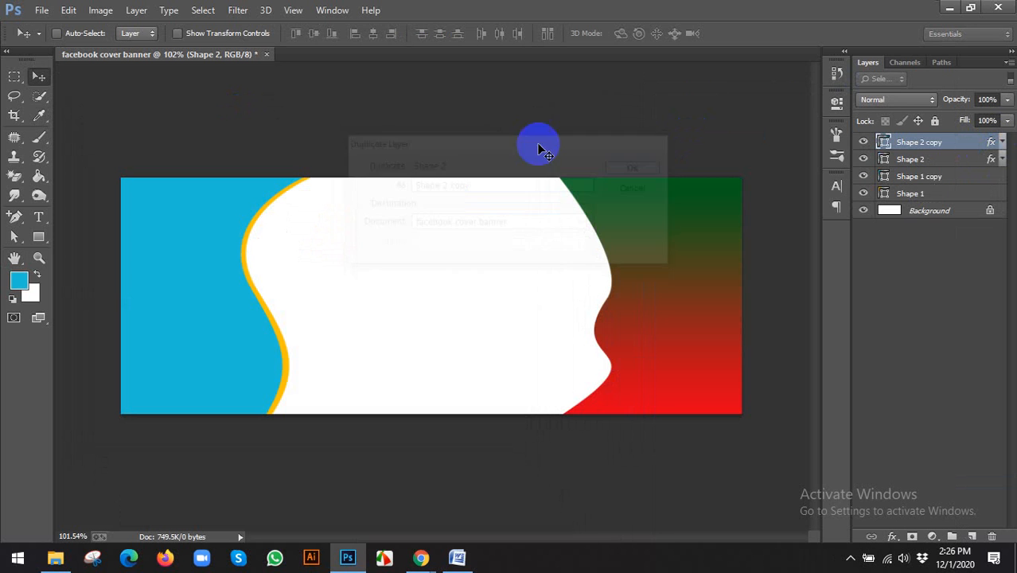
Step: Stretch the original Shape 2 leftward to about 112.75% width using transform controls, then hide the controls
left_click(211, 37)
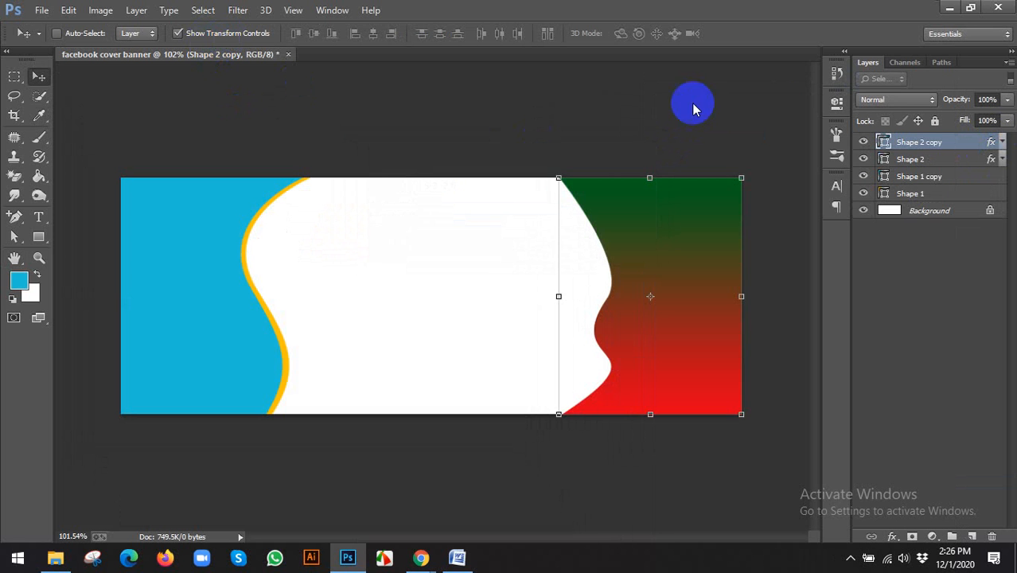
left_click(915, 160)
left_click_drag(559, 301, 536, 292)
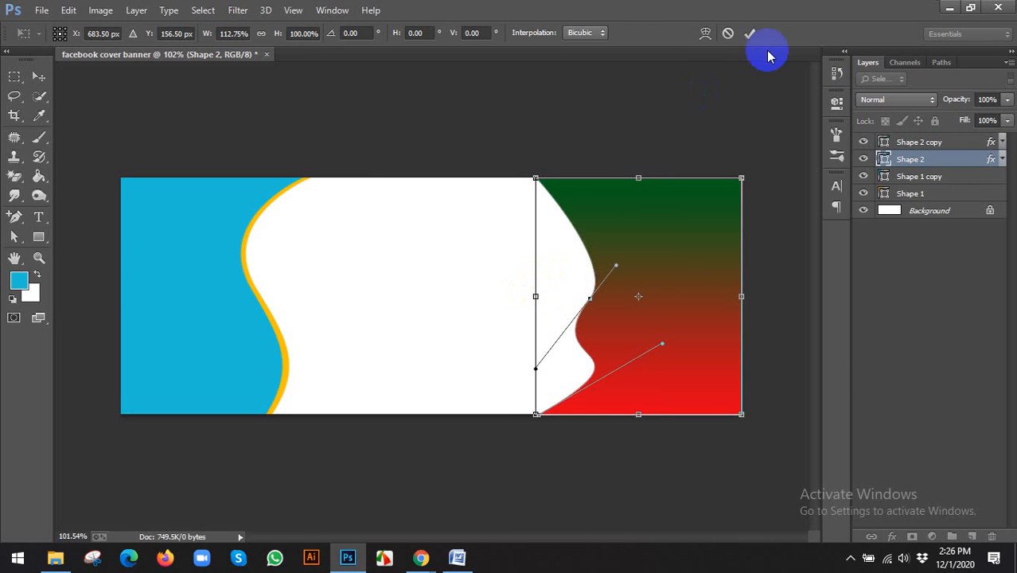
left_click(754, 34)
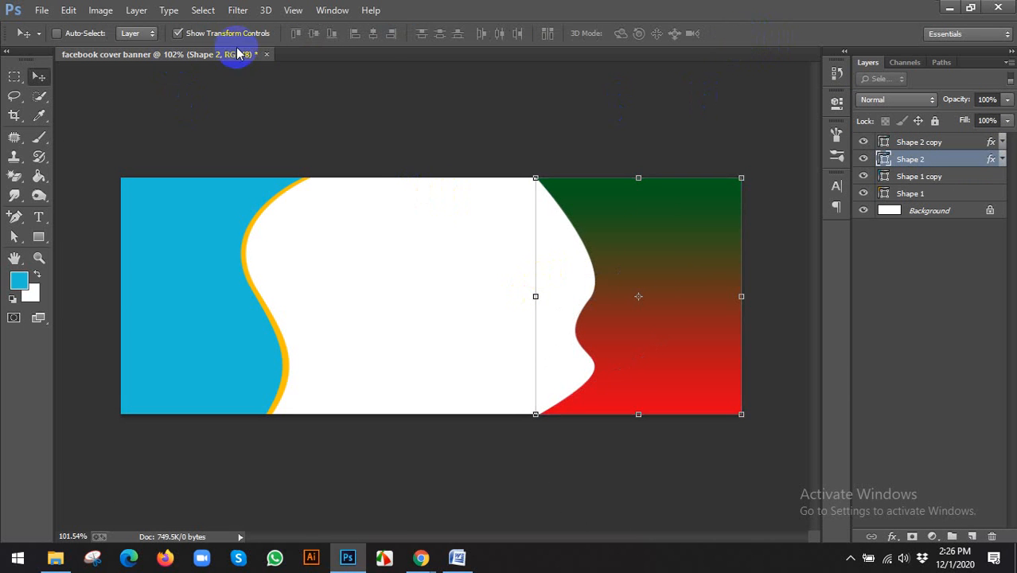
left_click(227, 34)
Step: Toggle the visibility of Shape 2 copy and Shape 2 to compare the two layers
left_click(919, 143)
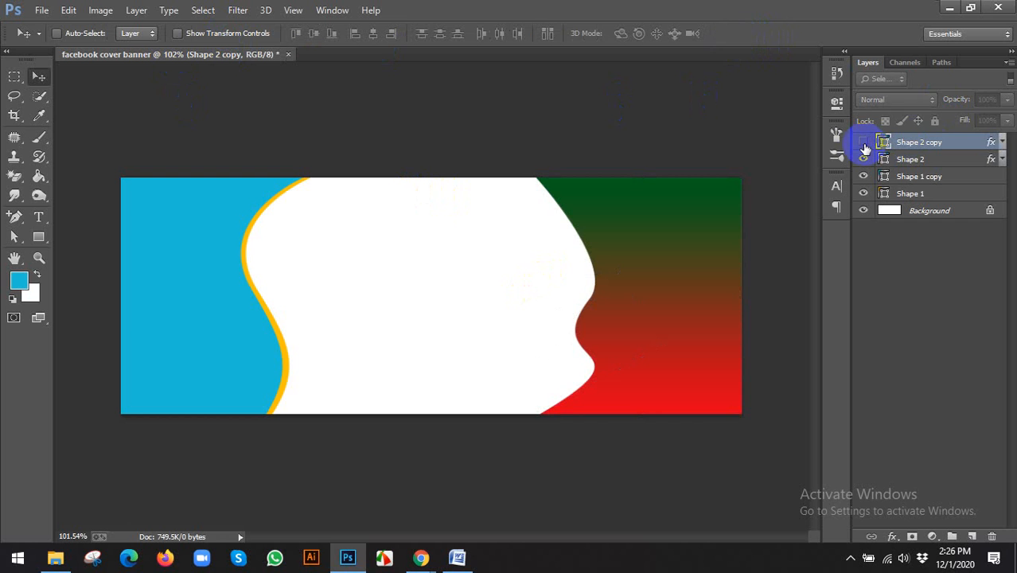
left_click(864, 146)
left_click(866, 159)
left_click(866, 161)
left_click(865, 142)
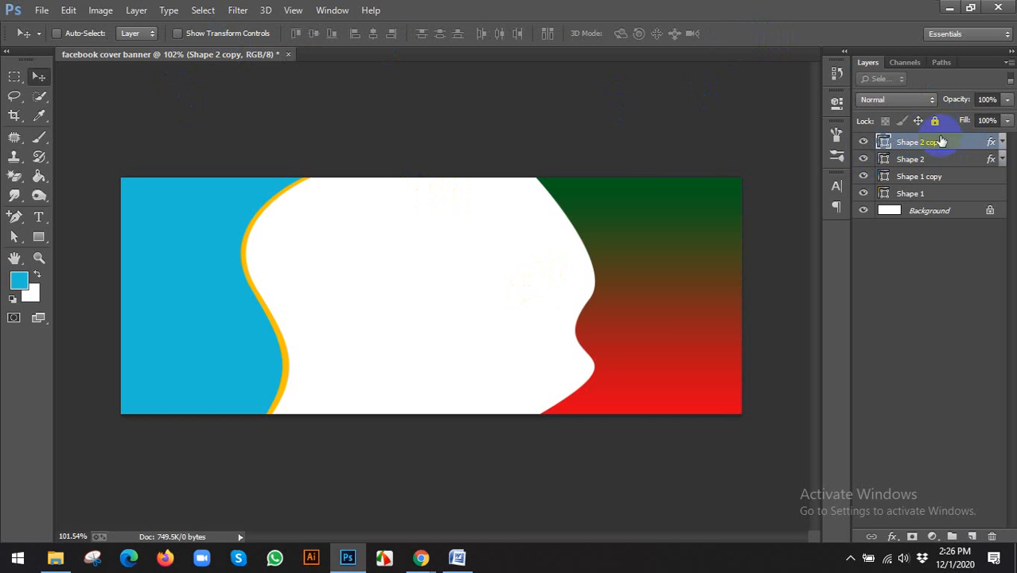
Step: Try the Multiply and Overlay blend modes on the Shape 2 copy layer
left_click(916, 101)
left_click(876, 162)
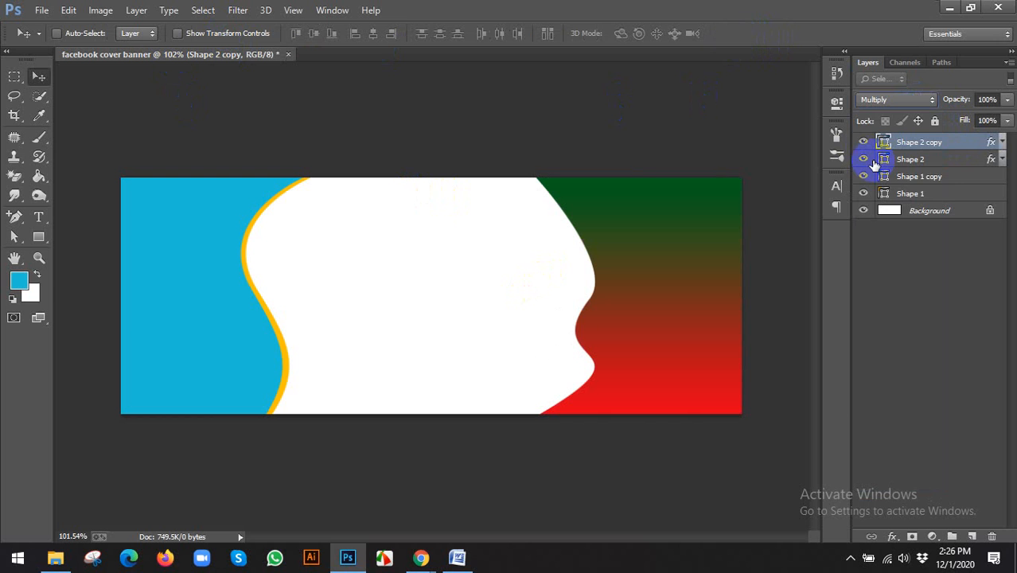
left_click(883, 100)
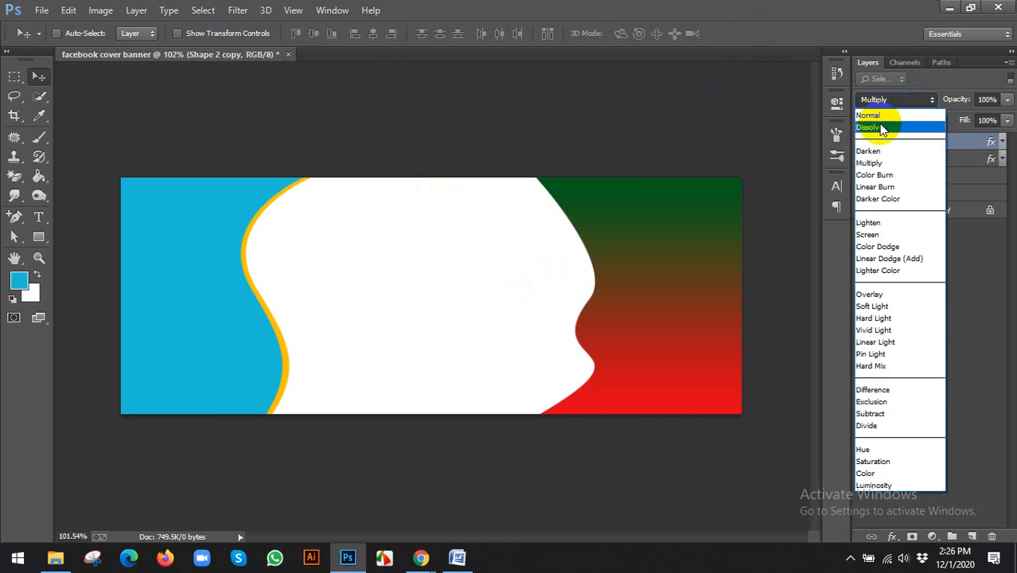
left_click(870, 295)
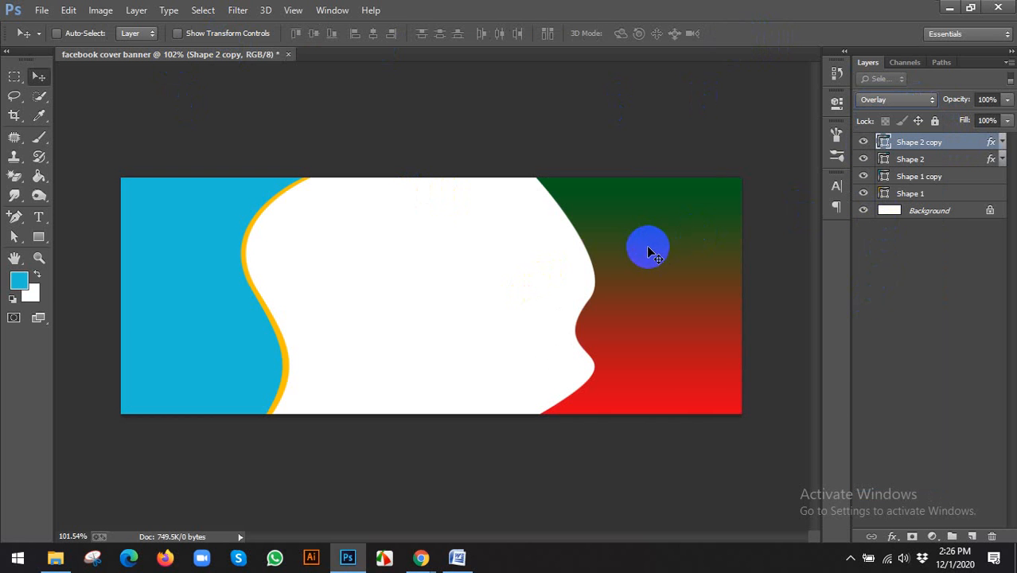
Step: Check the bounds of Shape 2 copy with transform controls, and set its blend mode to Normal and opacity to 42%
left_click(910, 159)
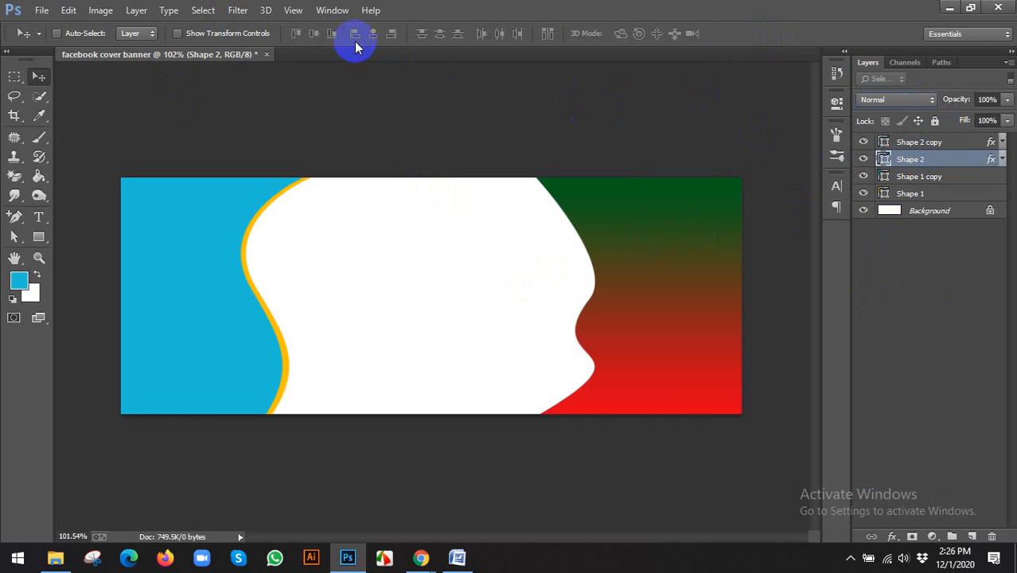
left_click(176, 33)
left_click(913, 142)
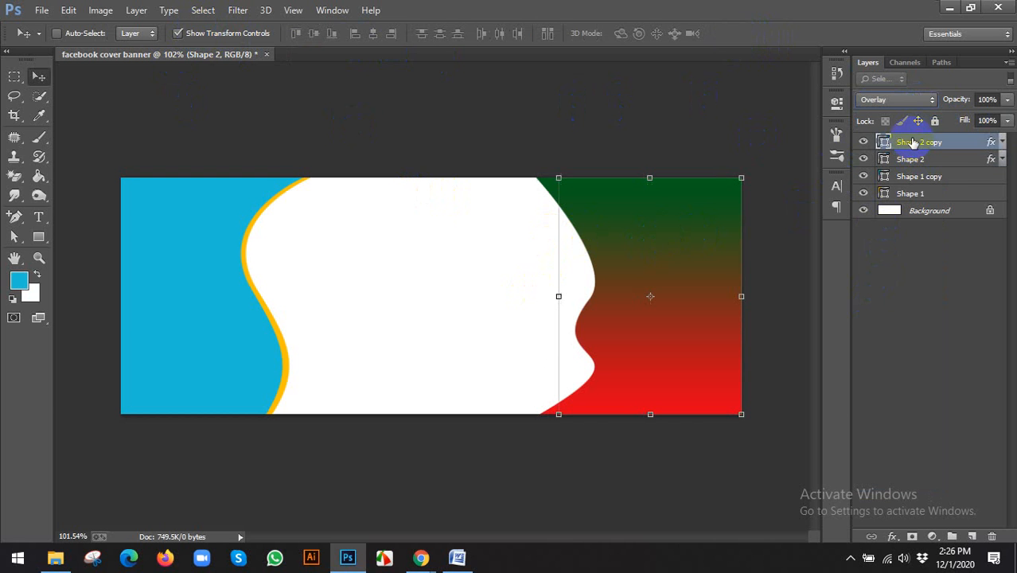
left_click(892, 100)
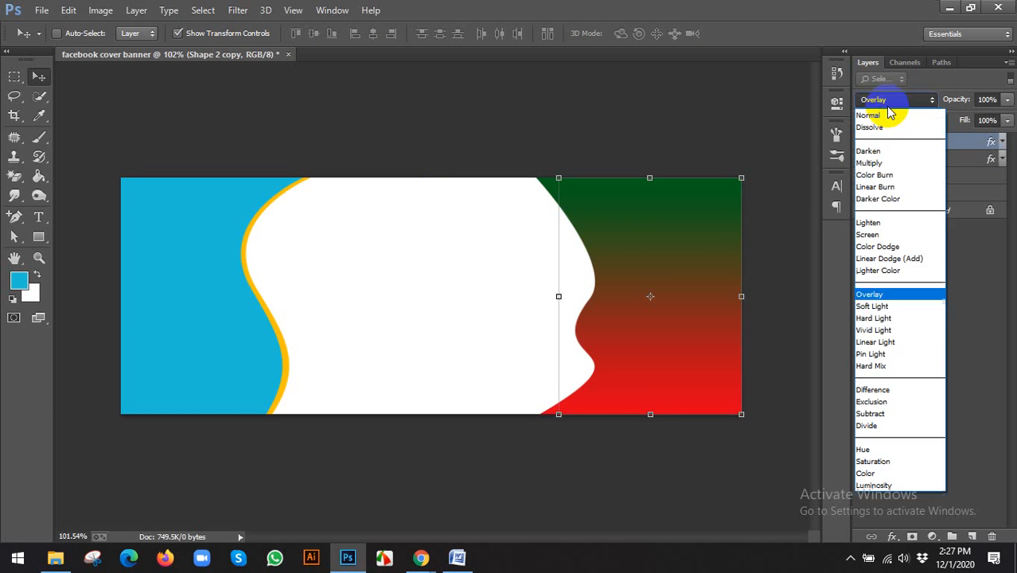
left_click(882, 114)
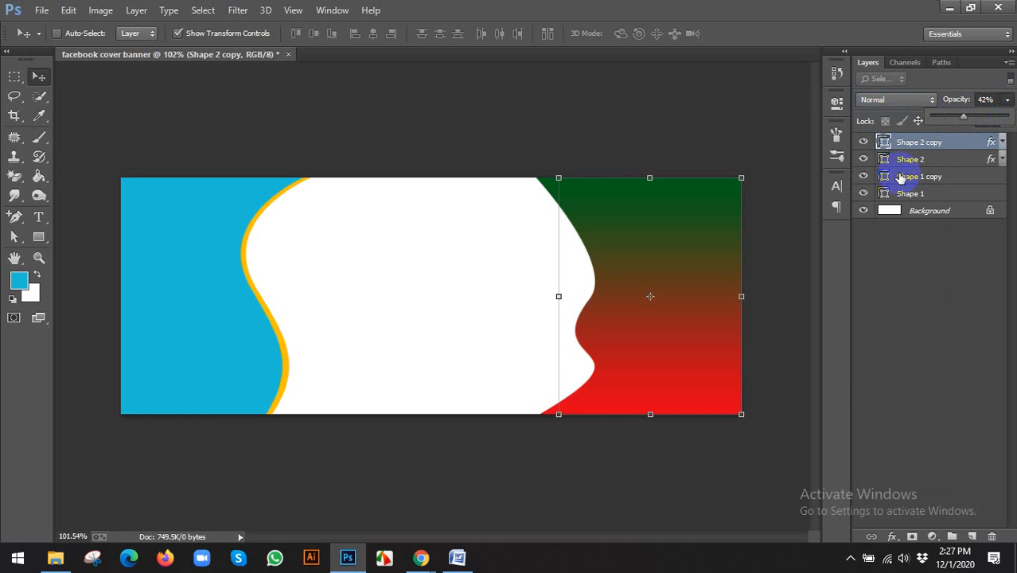
left_click(202, 32)
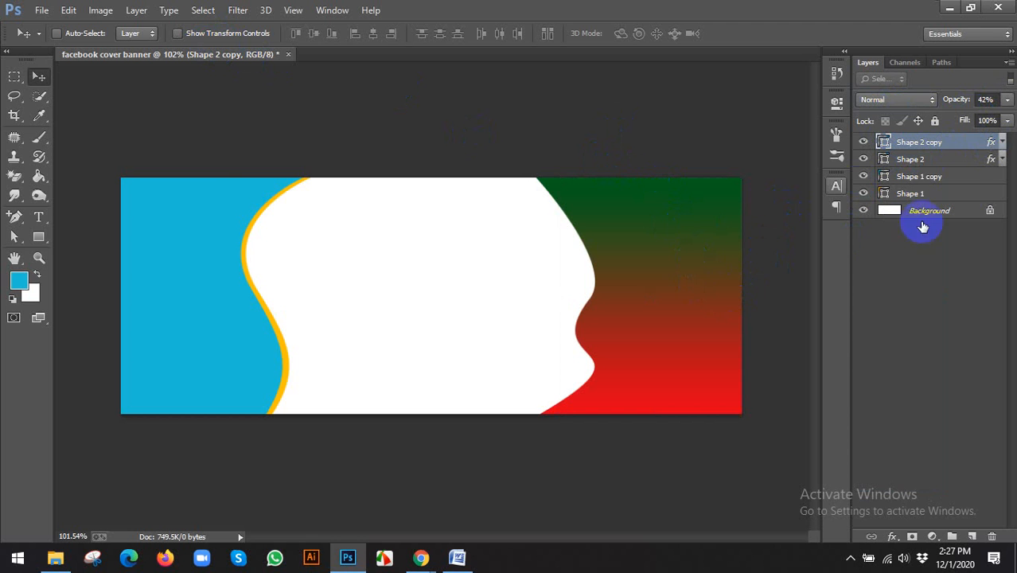
Step: Change the Gradient Overlay of Shape 2 copy to the Blue, Red, Yellow preset
double_click(976, 146)
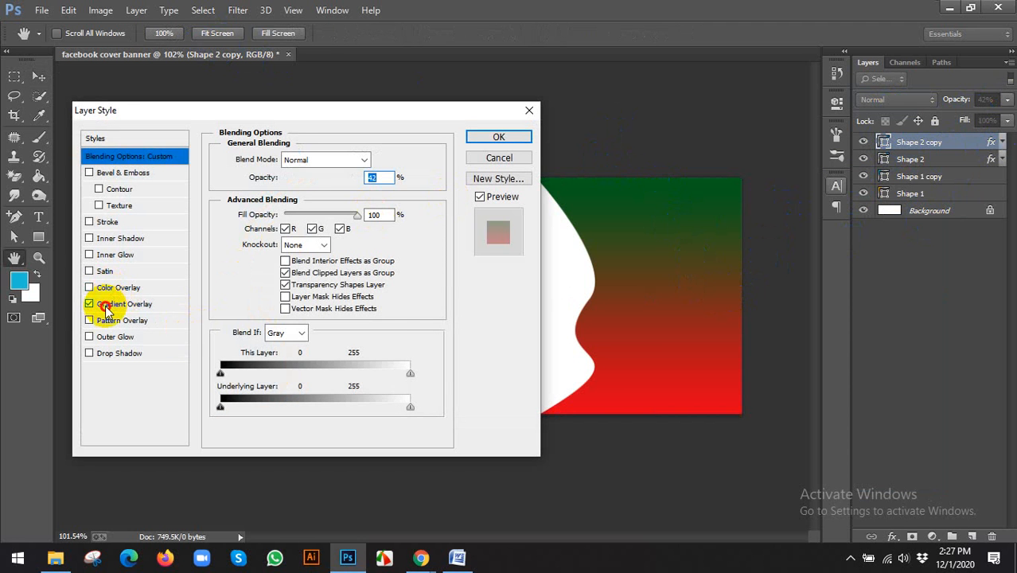
left_click(106, 309)
left_click(334, 194)
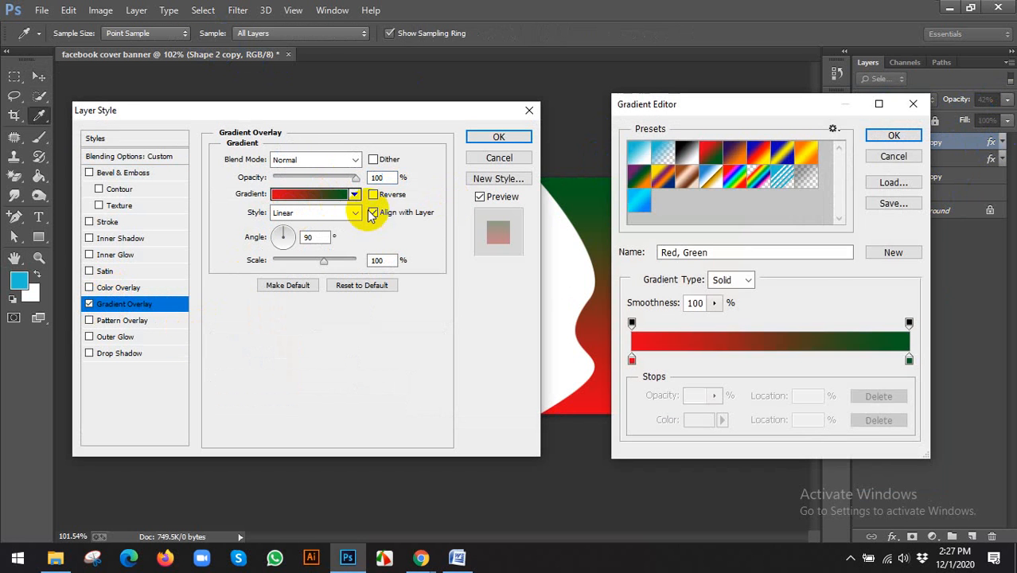
left_click(760, 155)
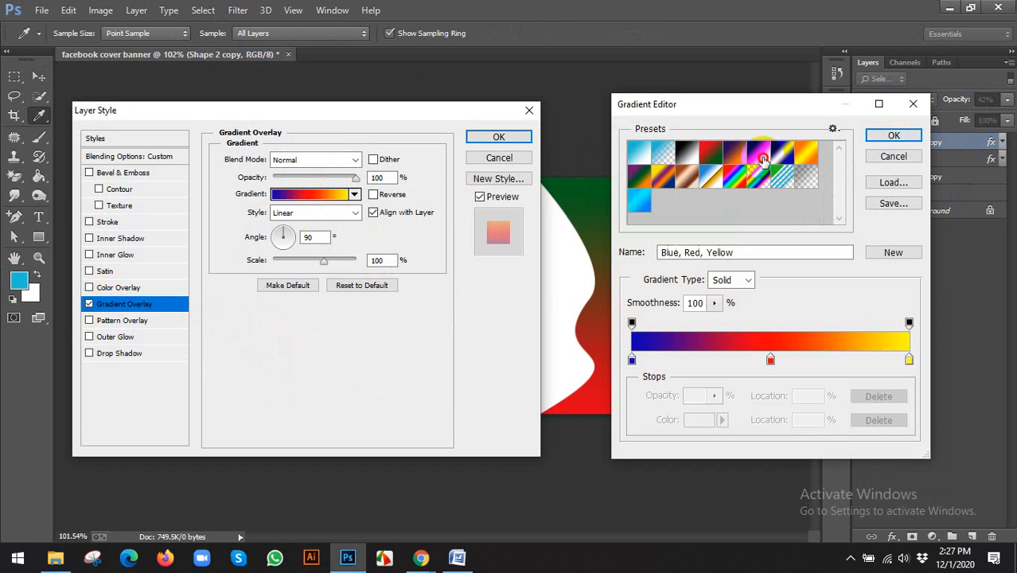
left_click(887, 139)
left_click(514, 139)
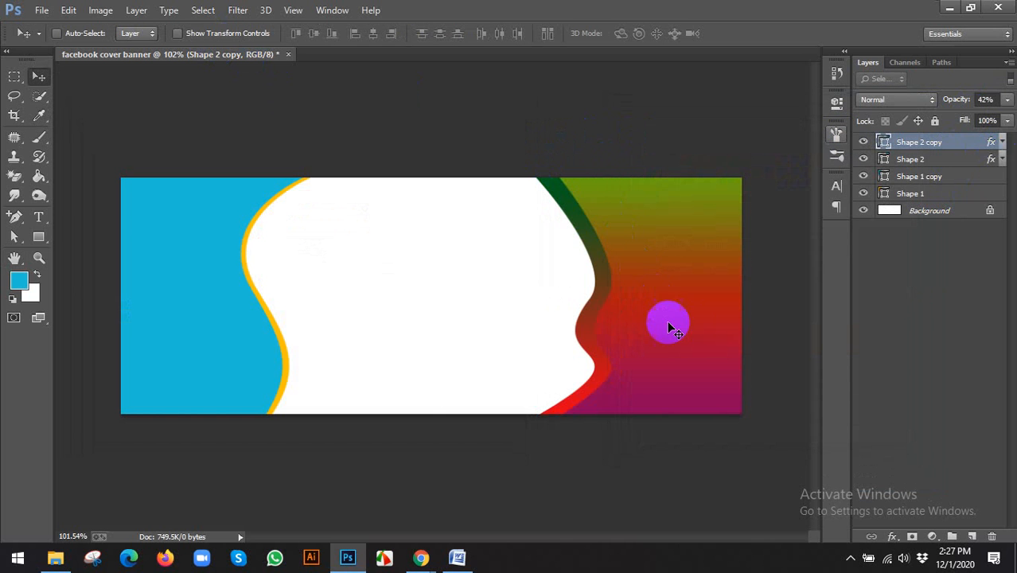
Step: Try the Multiply and Overlay blend modes on the Shape 2 copy layer, return it to Normal and set its opacity to 100%
left_click(915, 100)
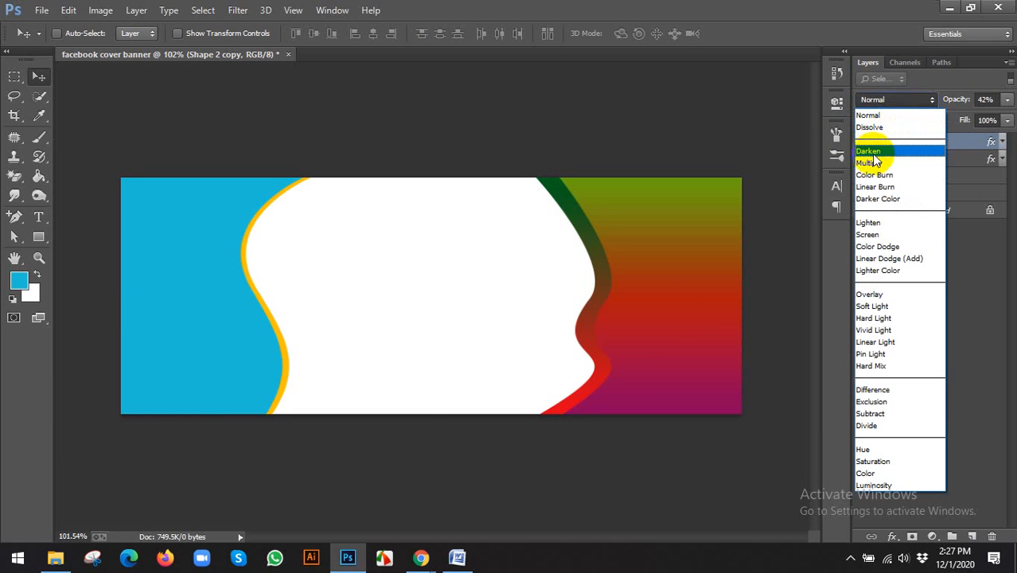
left_click(872, 147)
left_click(883, 102)
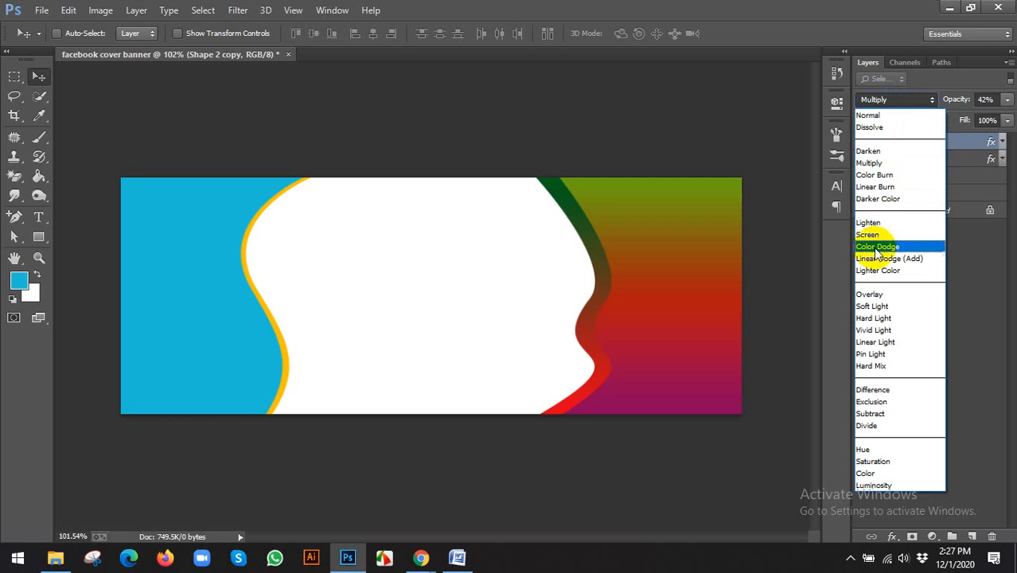
left_click(870, 293)
left_click(891, 99)
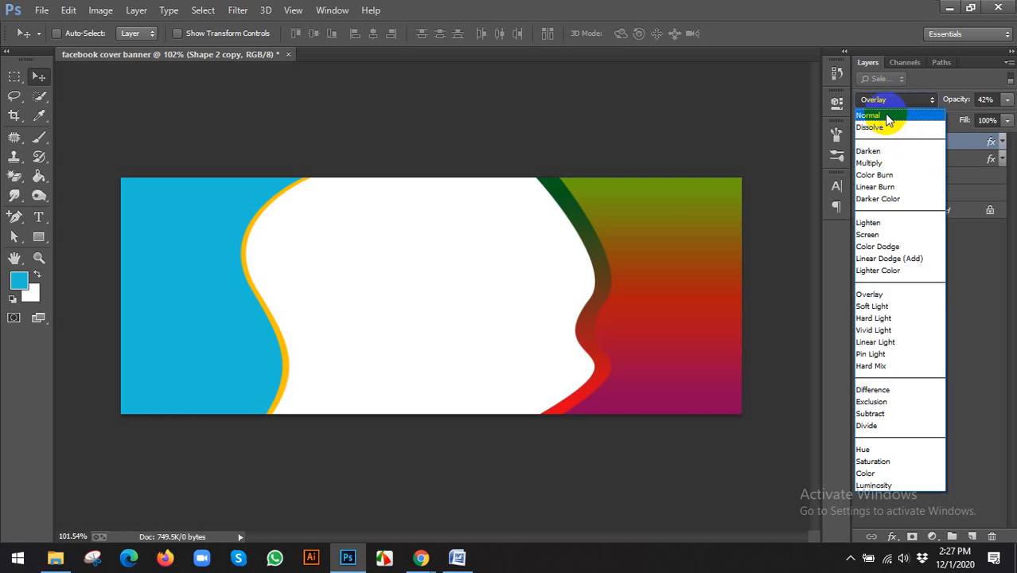
left_click(884, 117)
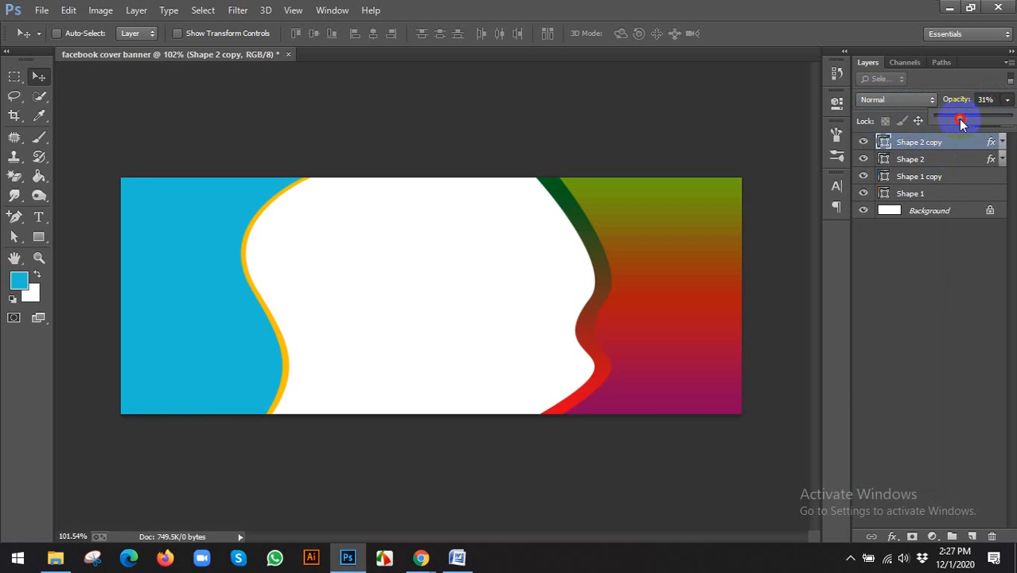
left_click_drag(961, 122, 994, 121)
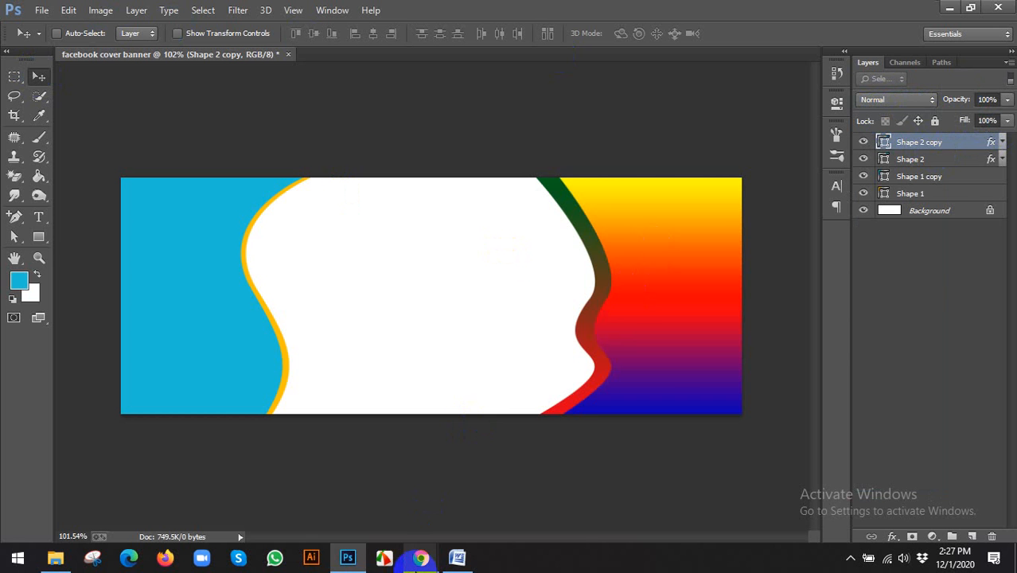
Step: Switch to Chrome and search Google Images for "paper abstract background" in a new tab
mouse_move(421, 557)
left_click(382, 516)
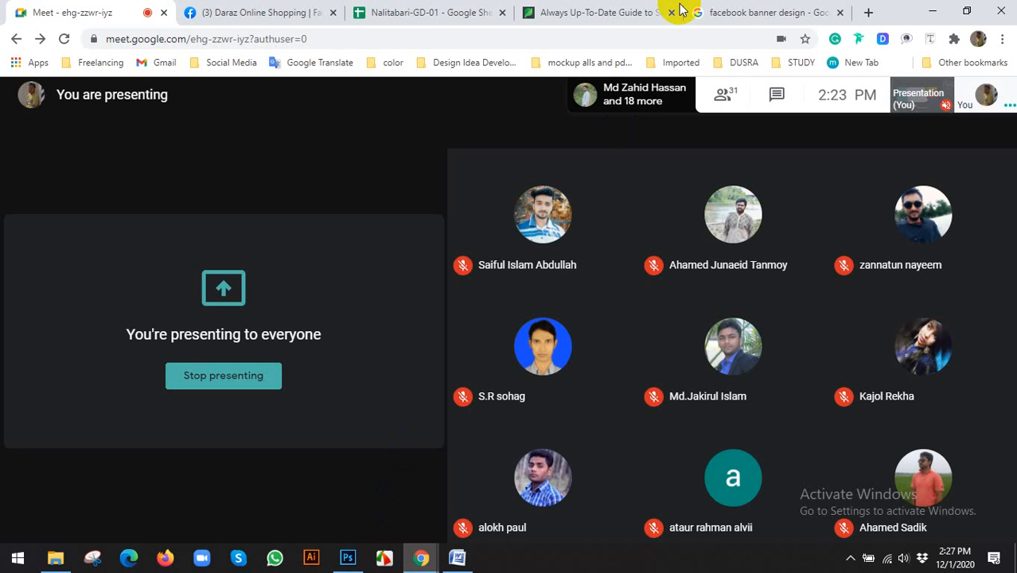
left_click(761, 11)
left_click(866, 13)
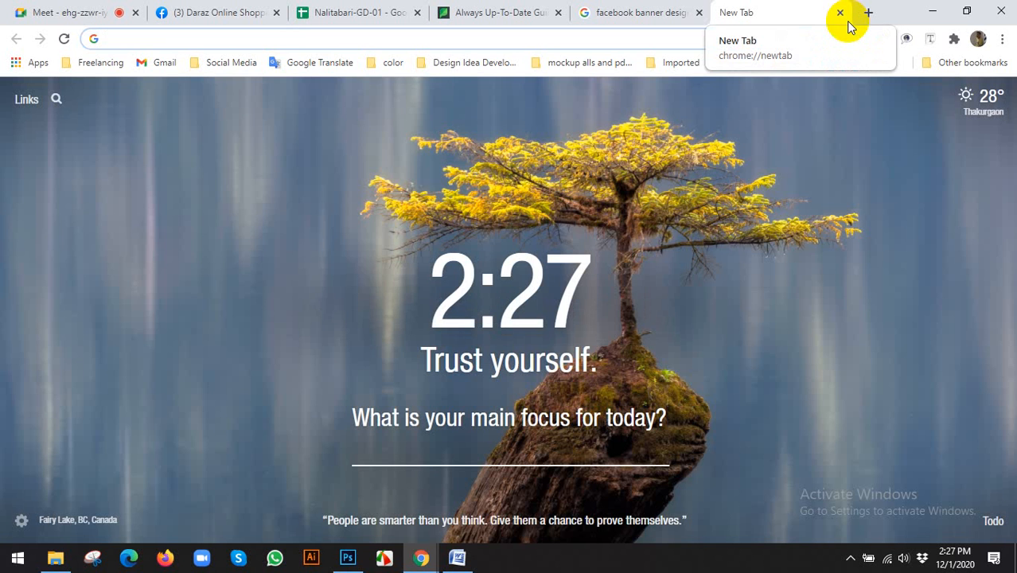
type("paper ")
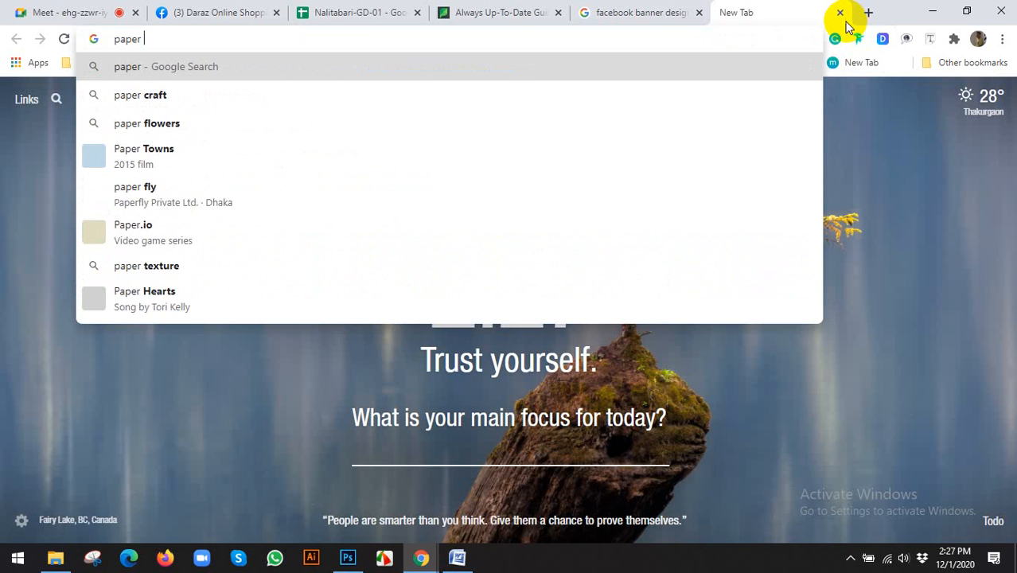
type("background a")
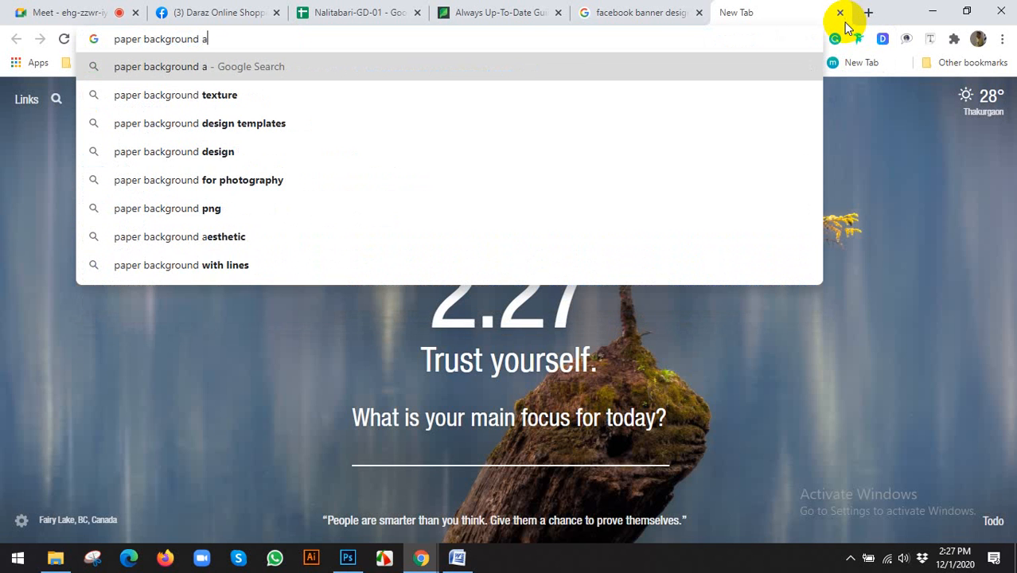
type("ba")
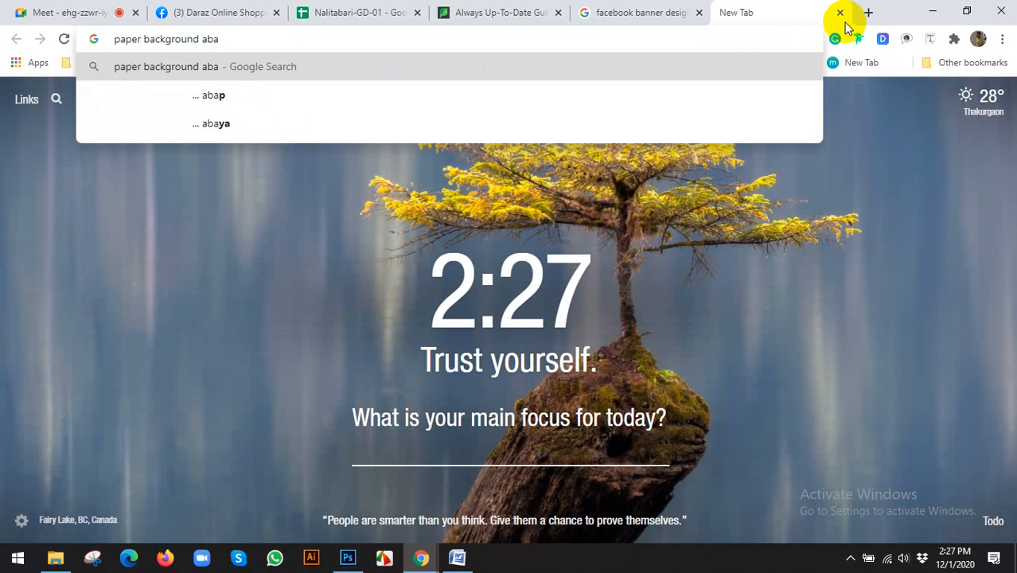
key("BackSpace")
type("s")
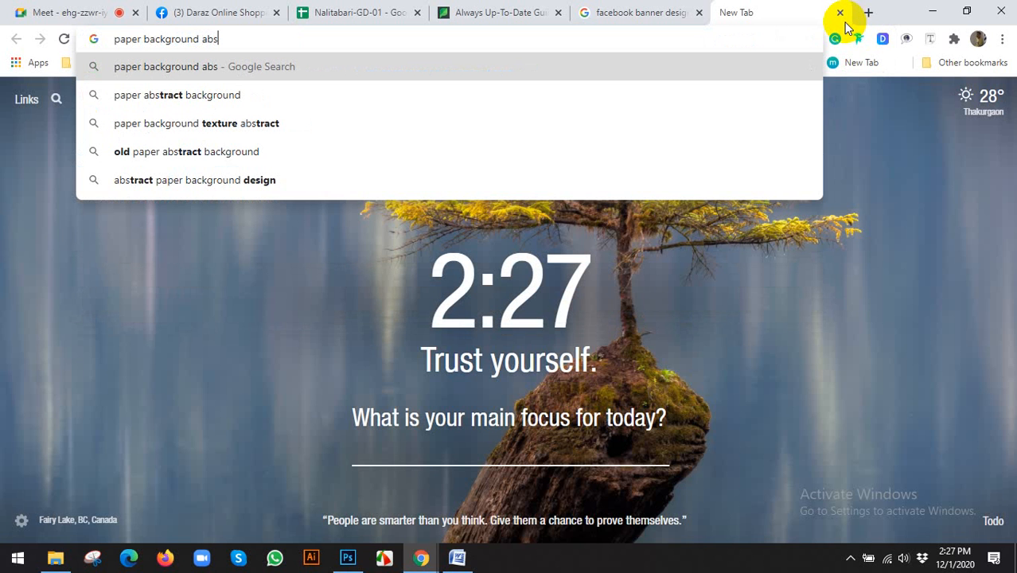
left_click(433, 97)
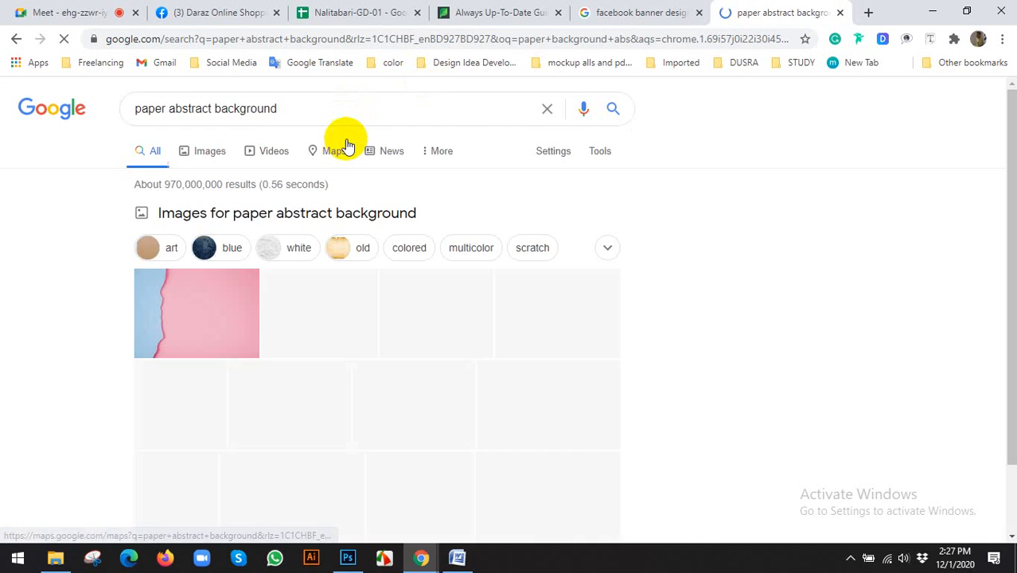
left_click(209, 155)
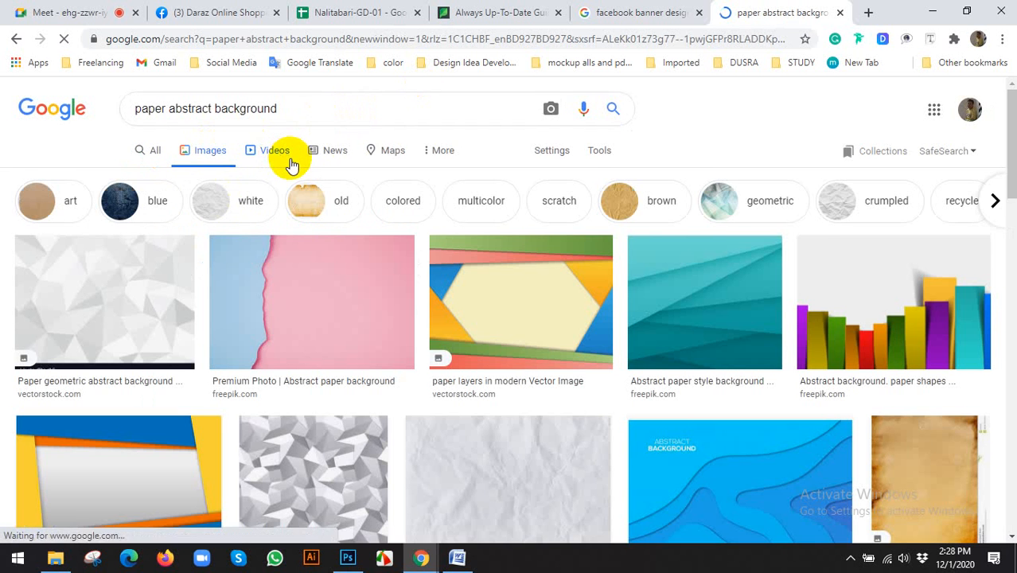
Step: Preview the blue Freepik "Abstract paper cut 3d backgrounds" result and open the related blue-and-white Pngtree paper cut image
scroll(415, 250, "down", 1)
left_click(708, 400)
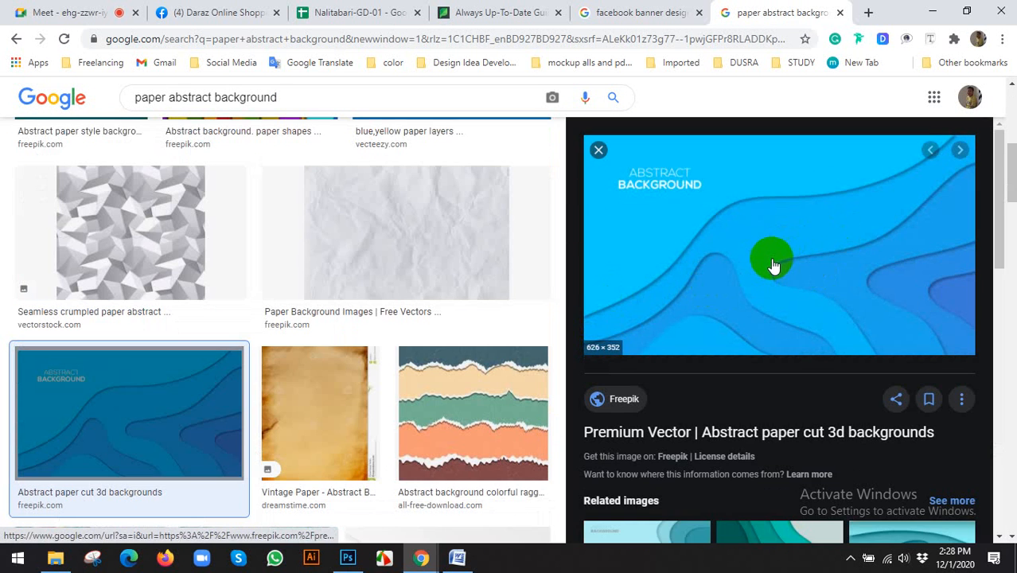
scroll(802, 261, "down", 3)
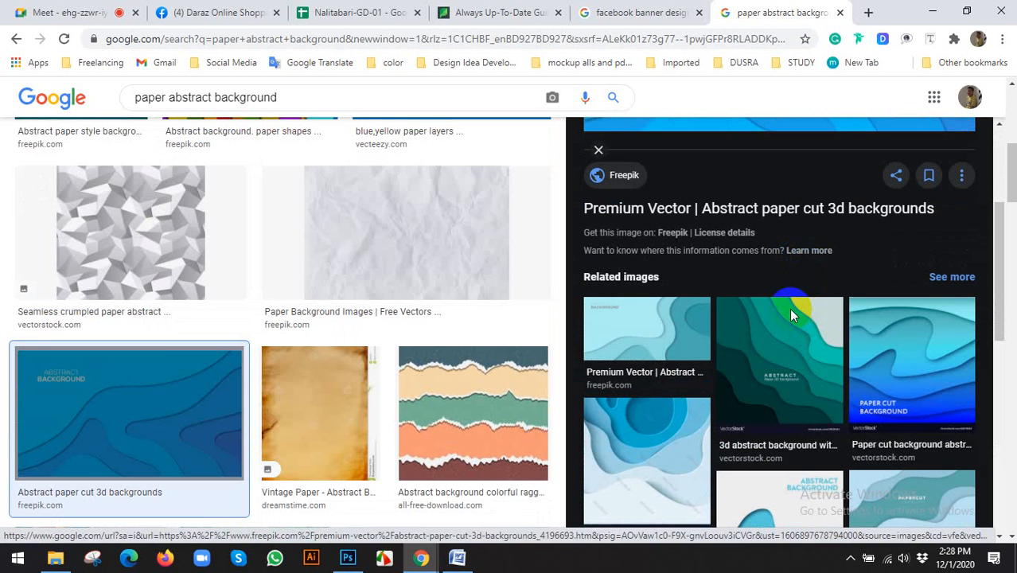
scroll(785, 363, "down", 2)
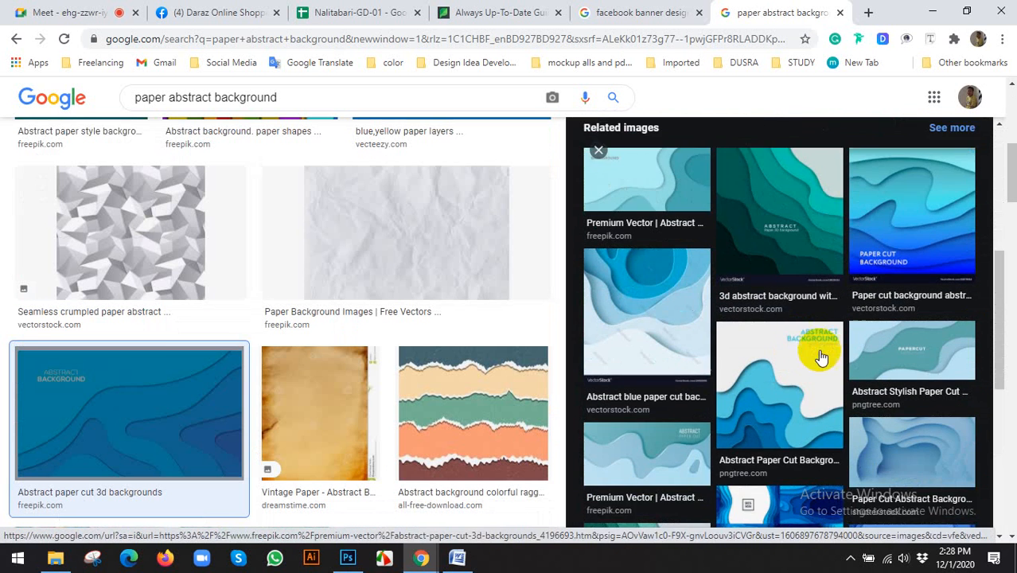
scroll(821, 358, "down", 1)
left_click(783, 296)
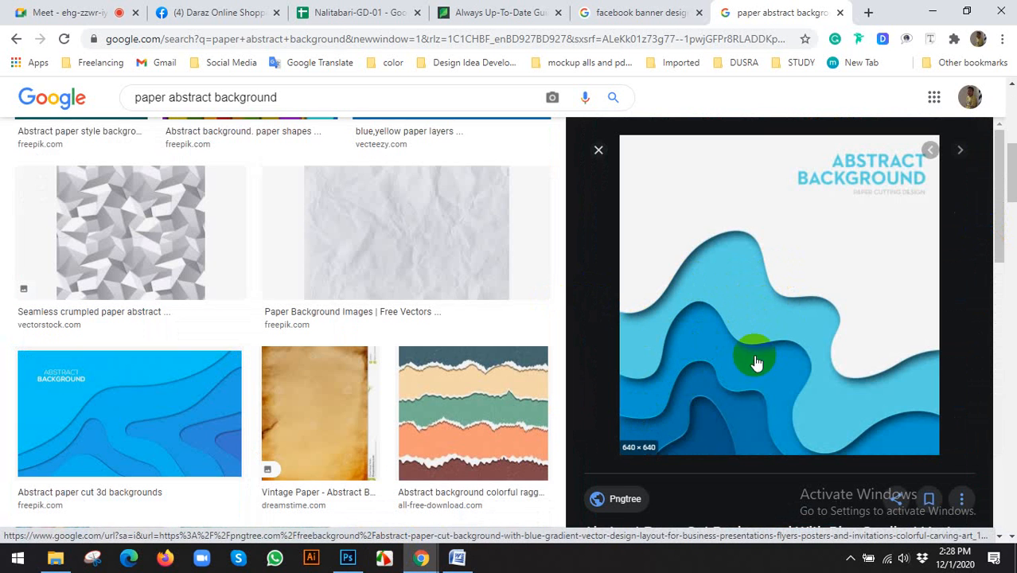
Step: Browse the related images and open the yellow, blue and black Vecteezy "Abstract Stylish Paper Cut Background"
scroll(796, 318, "down", 5)
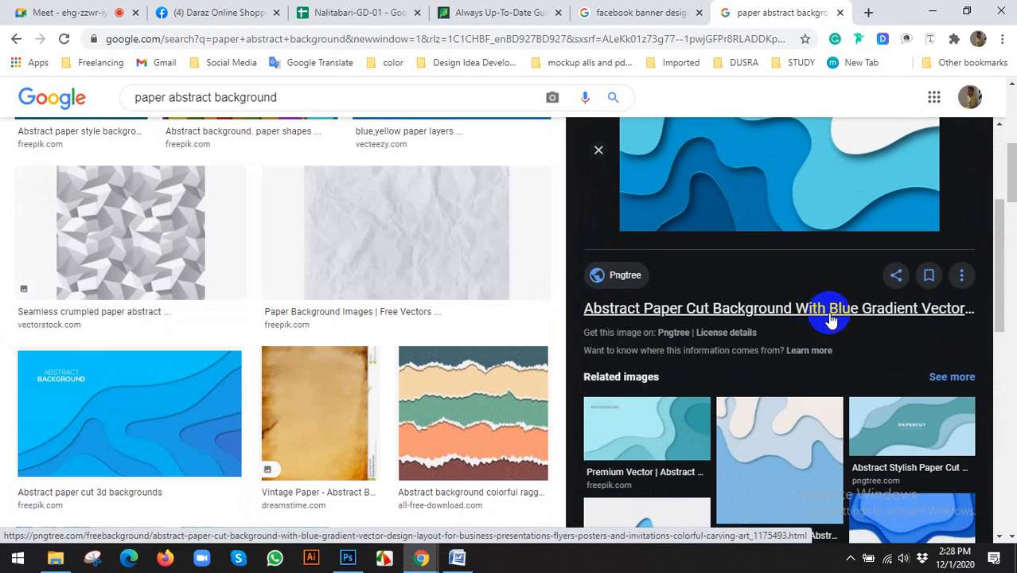
scroll(800, 390, "down", 3)
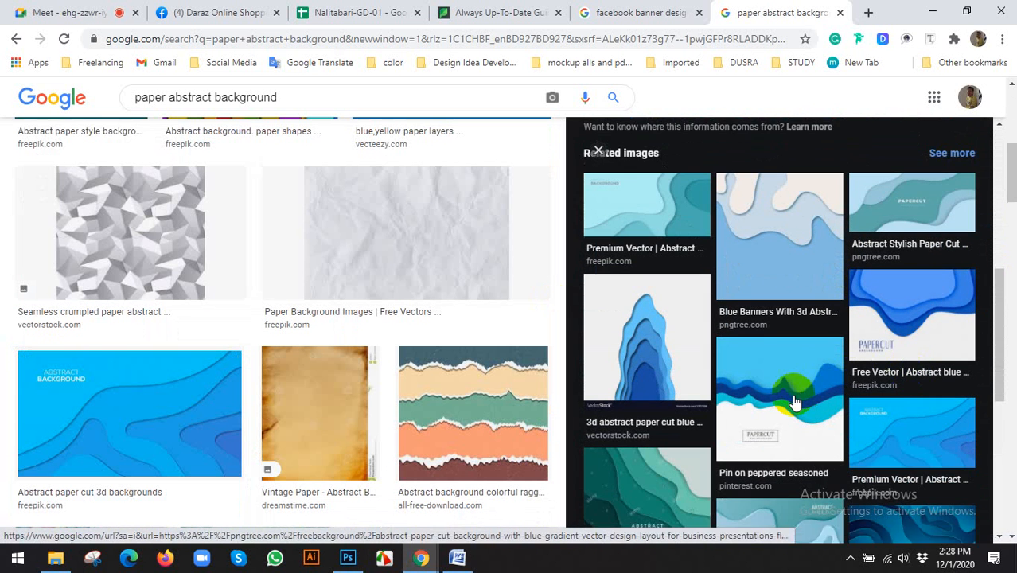
scroll(806, 390, "up", 2)
scroll(812, 384, "up", 5)
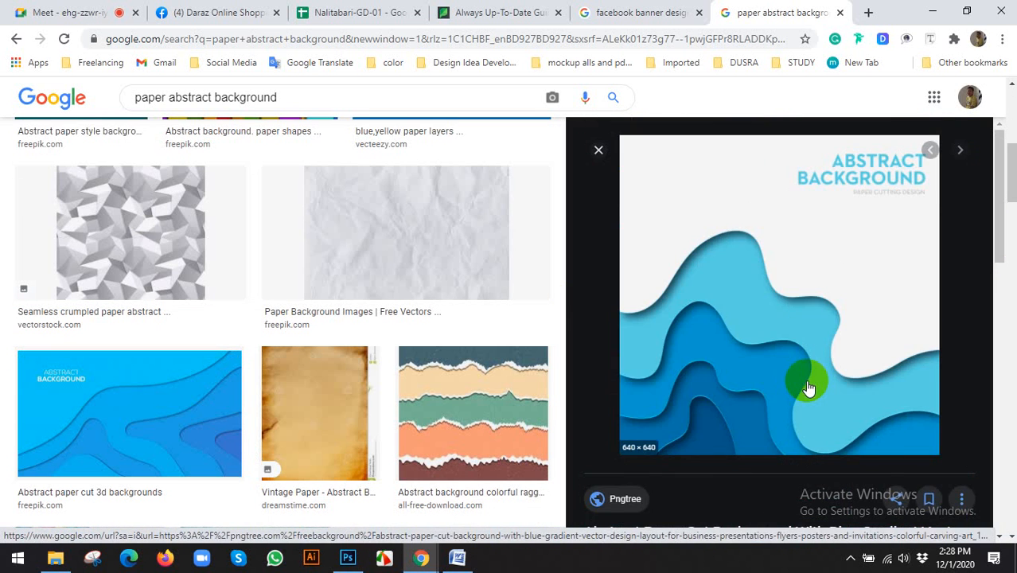
scroll(796, 374, "down", 4)
scroll(778, 371, "up", 1)
scroll(796, 378, "down", 3)
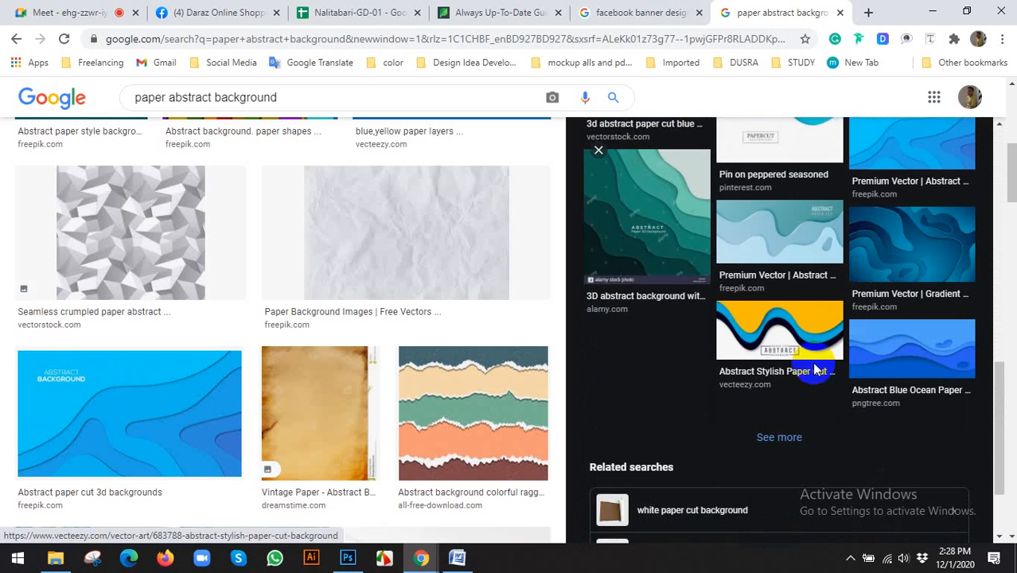
left_click(810, 372)
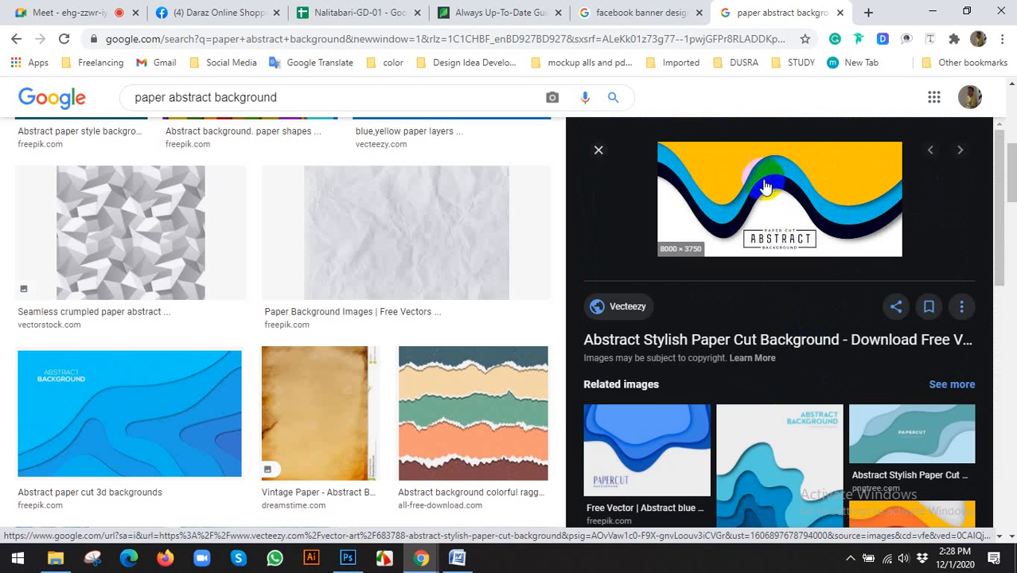
Step: Switch to Photoshop and delete all four shape layers from the Facebook cover banner, keeping only the Background
left_click(347, 557)
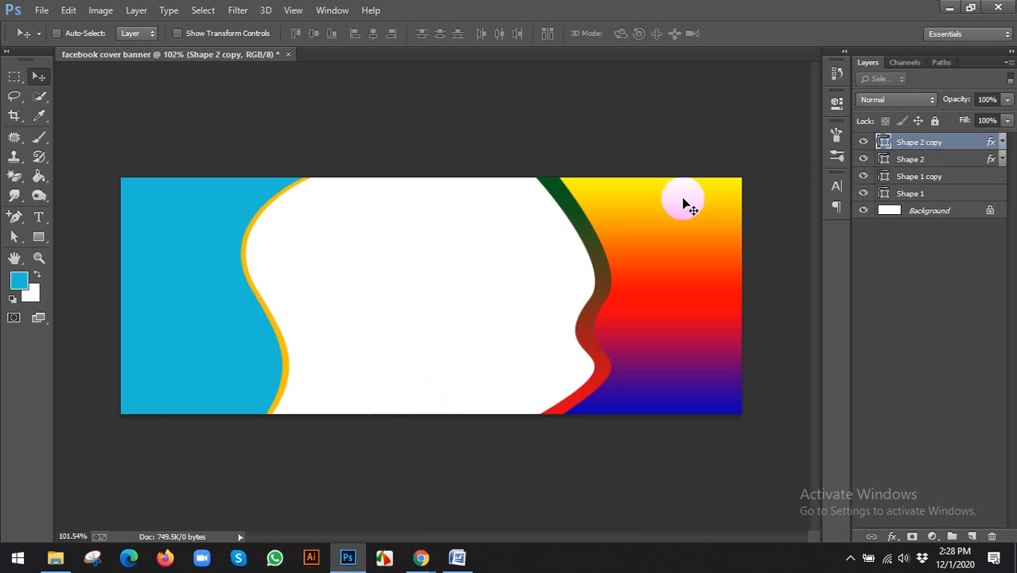
key("Delete")
key("Delete")
key("Delete")
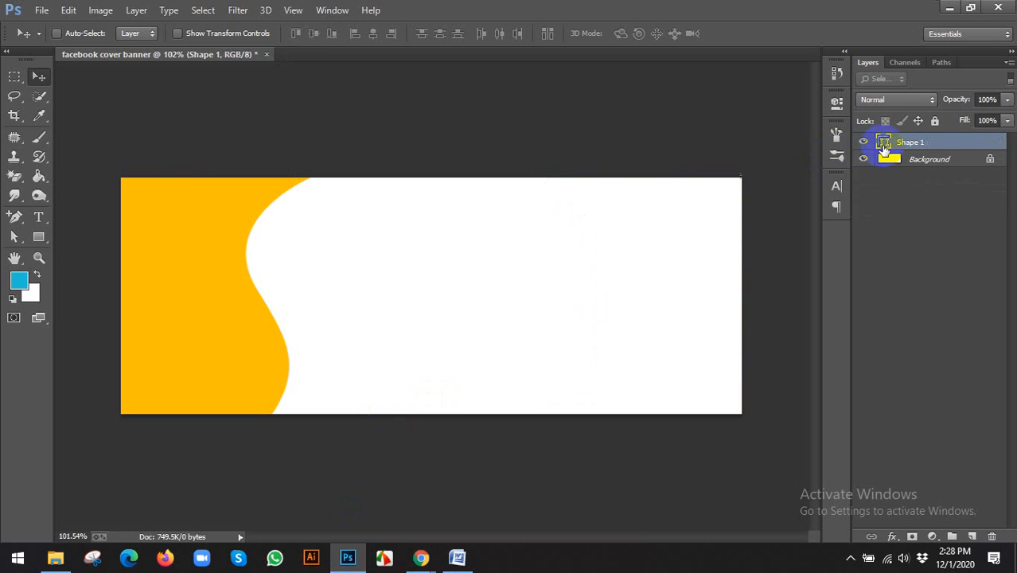
key("Delete")
left_click(39, 11)
mouse_move(62, 22)
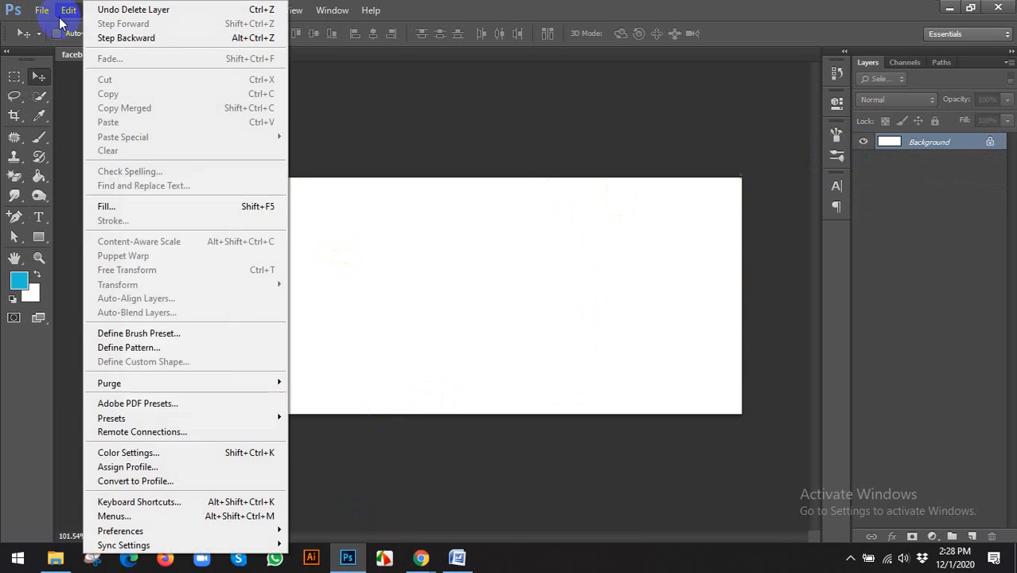
Step: Copy the Vecteezy paper cut image from Chrome, paste it into the Photoshop banner and move it to the canvas's lower middle
left_click(422, 557)
left_click(402, 509)
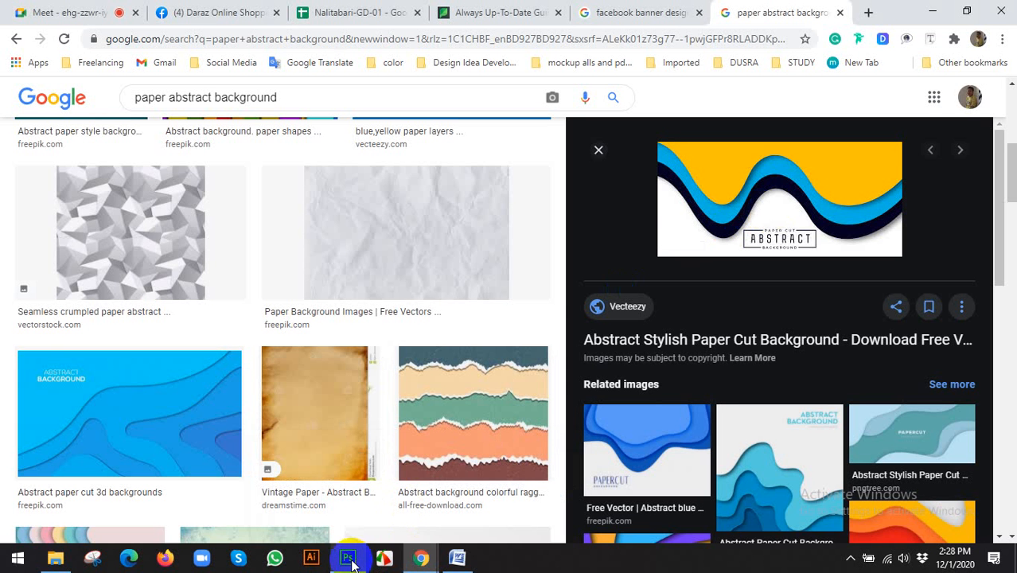
right_click(772, 210)
left_click(804, 363)
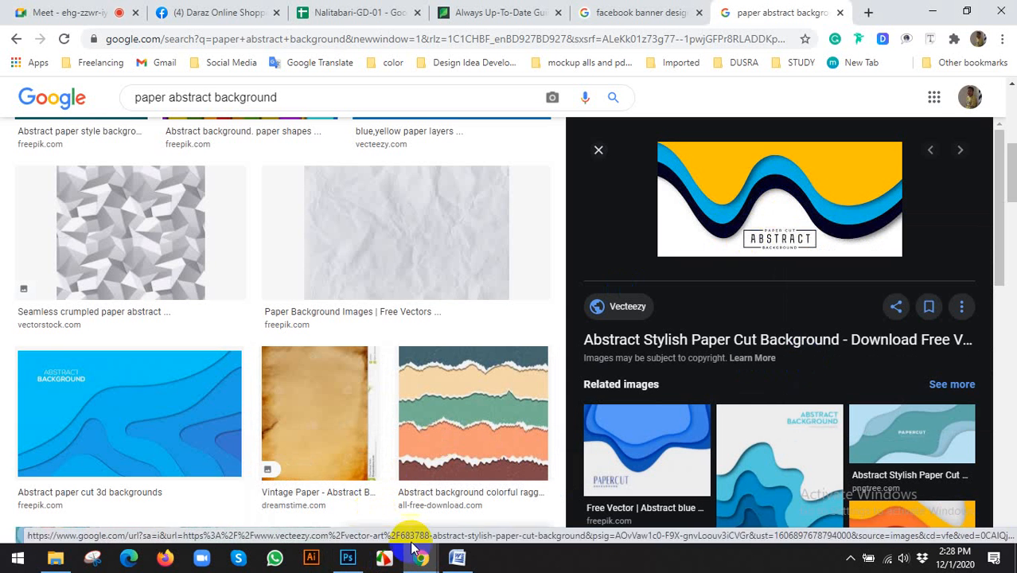
left_click(348, 557)
key("ctrl+v")
left_click_drag(457, 230, 446, 289)
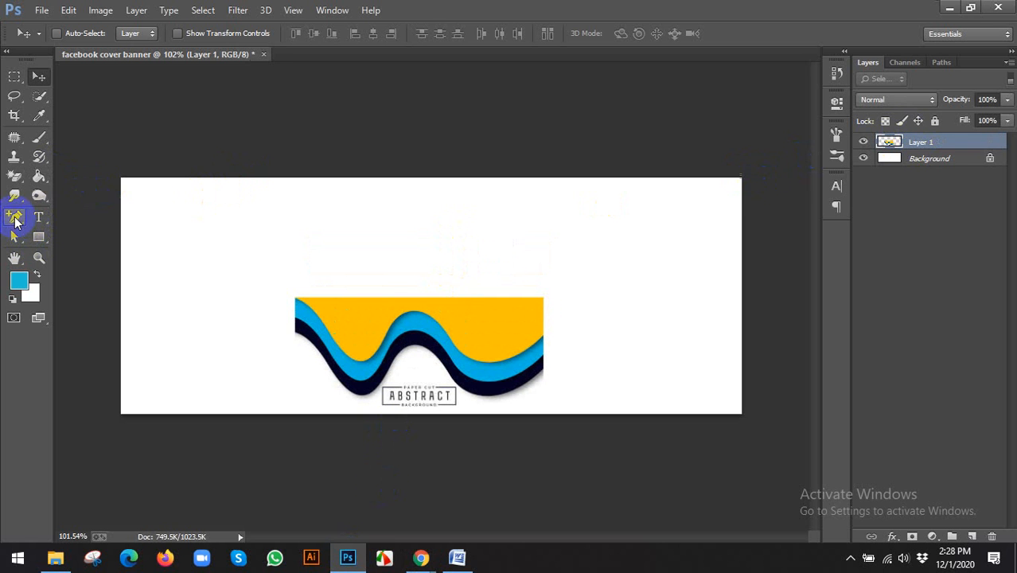
Step: Draw a blue wavy shape with the Pen tool from the canvas's top-left corner to its top-right corner and close it along the upper edge
left_click(38, 237)
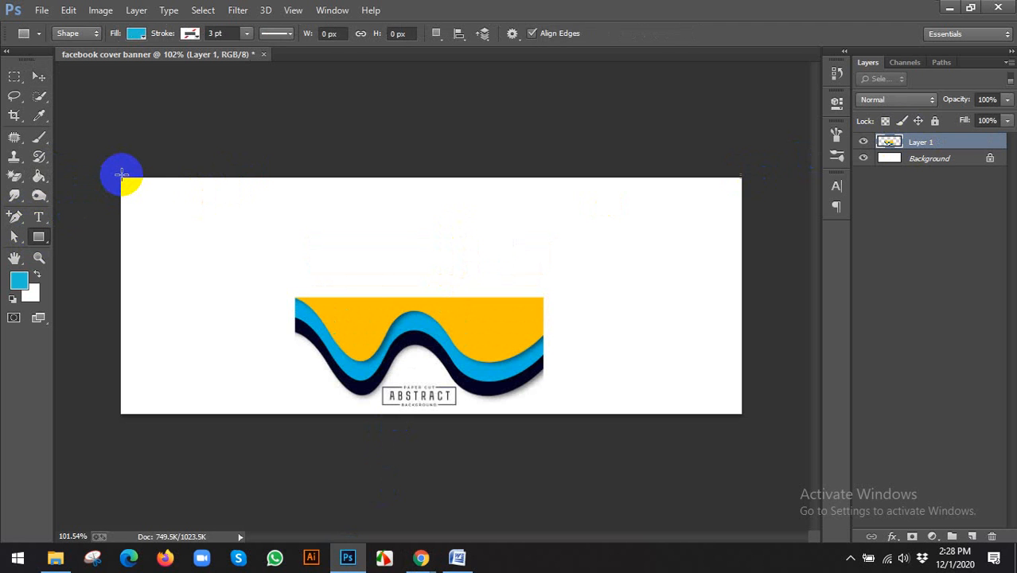
left_click(14, 216)
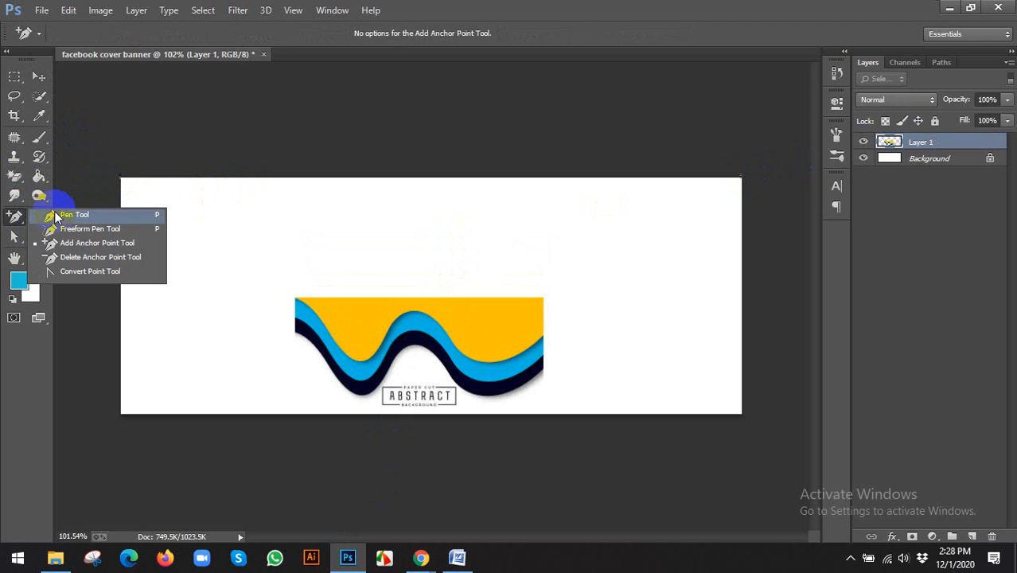
left_click(74, 215)
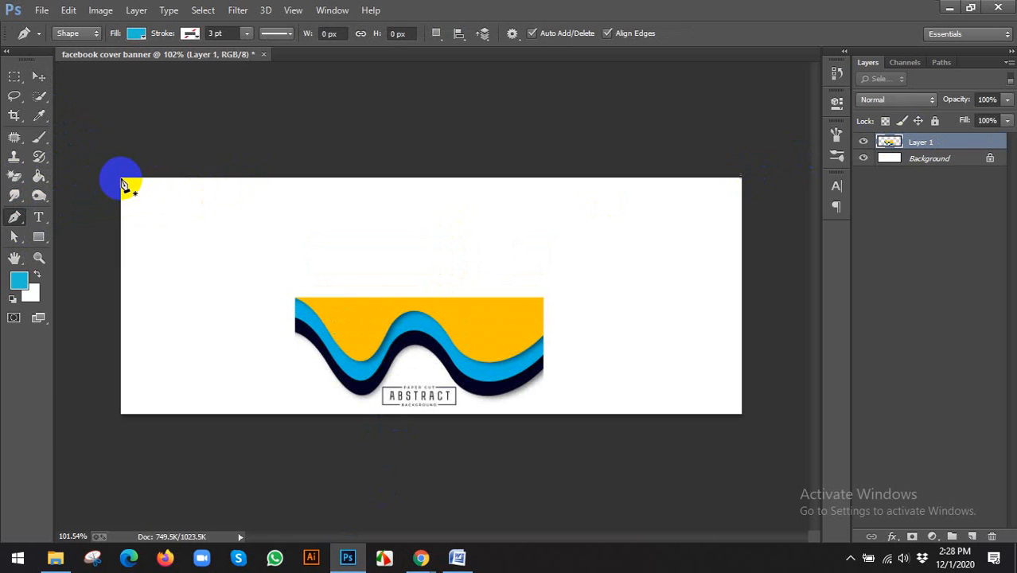
left_click(122, 180)
scroll(159, 231, "up", 1)
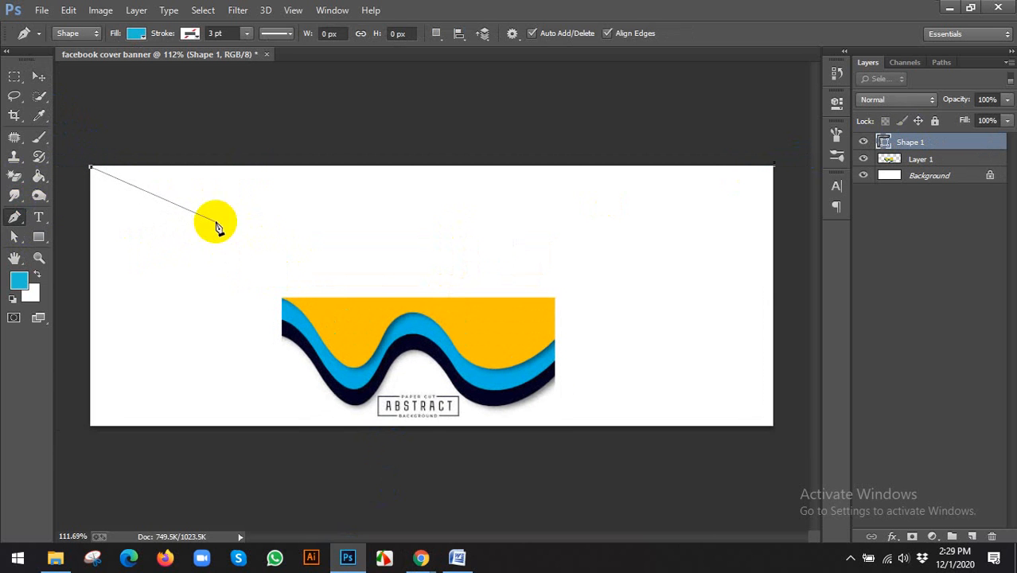
left_click_drag(216, 222, 257, 269)
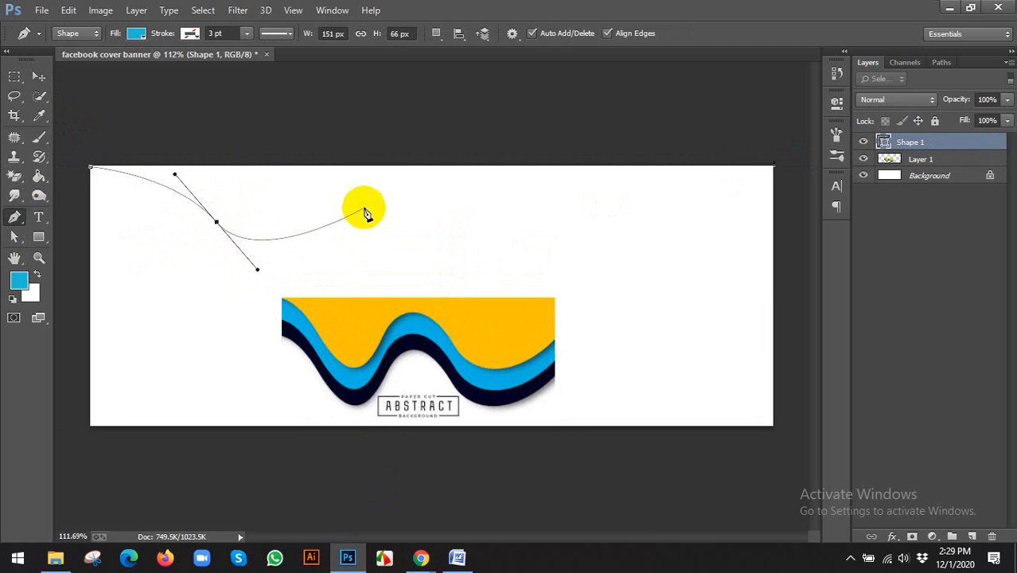
left_click_drag(377, 182, 379, 179)
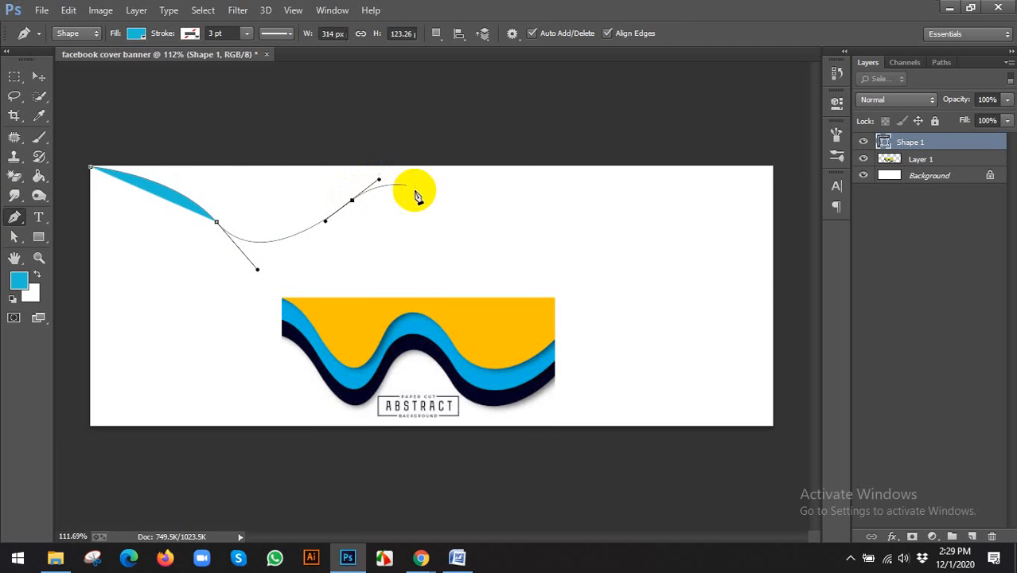
left_click_drag(498, 226, 531, 264)
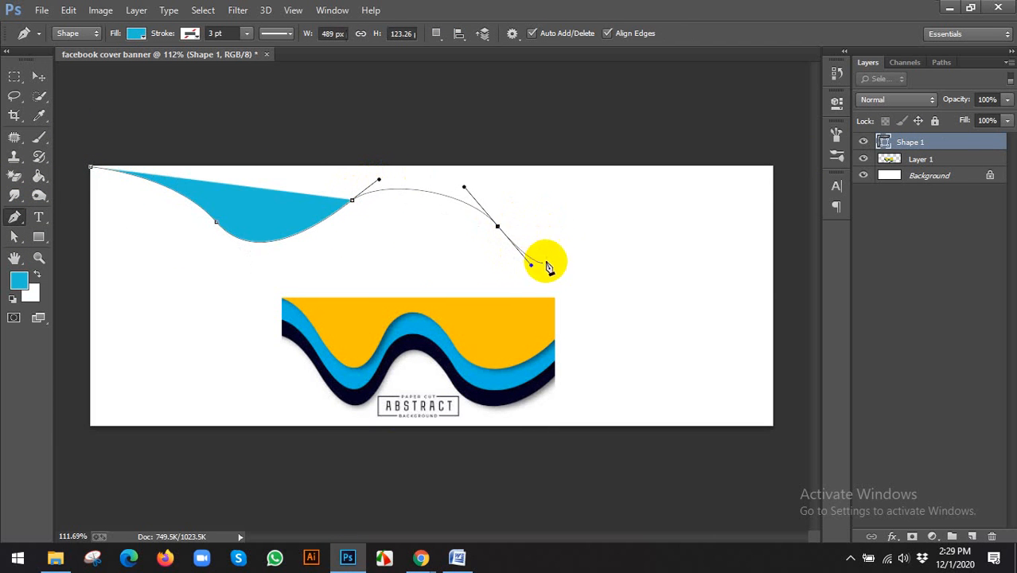
left_click(772, 168)
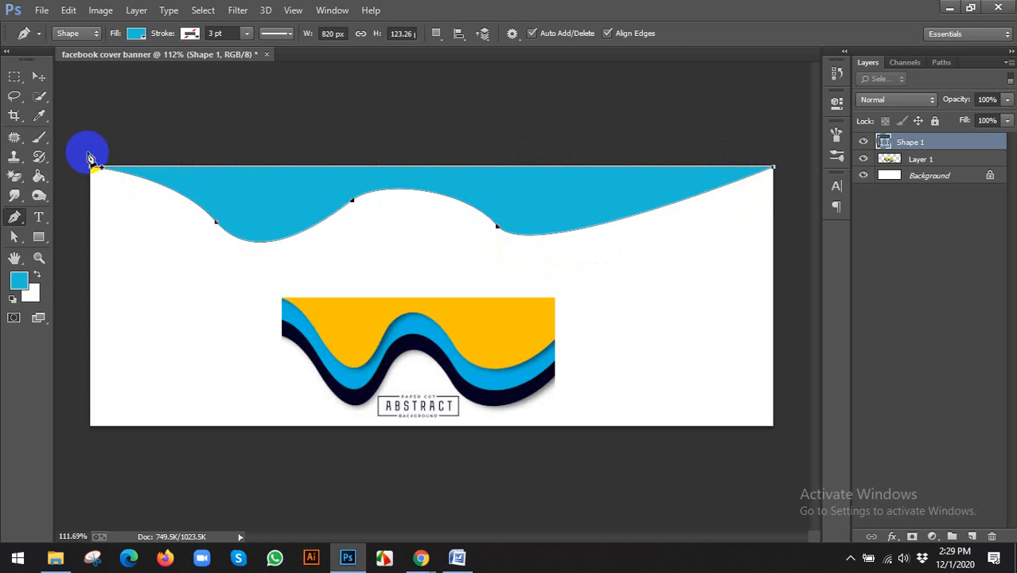
left_click(90, 156)
Step: Delete the blue wavy shape layer from the banner
left_click(38, 75)
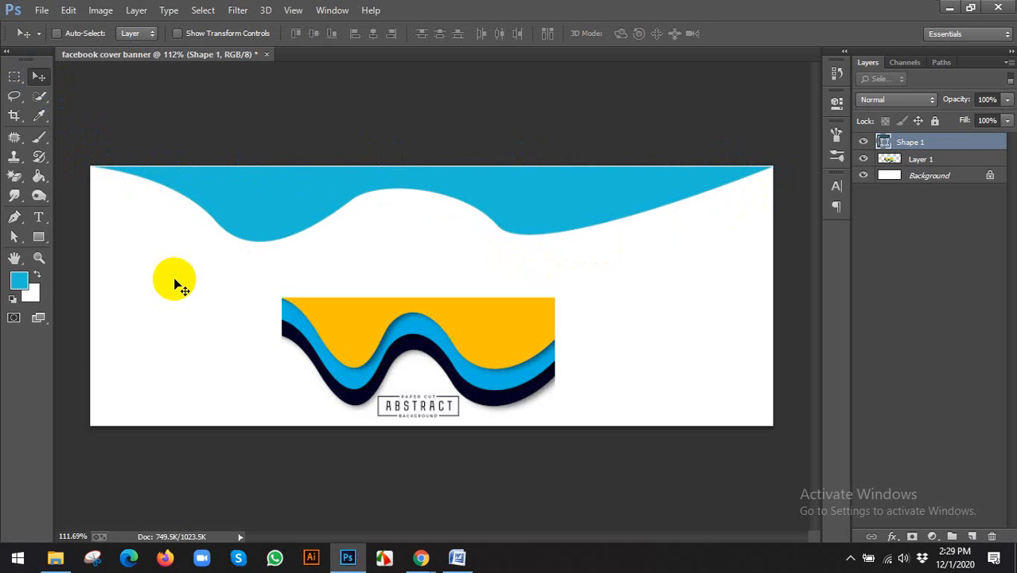
left_click(201, 182)
key("Delete")
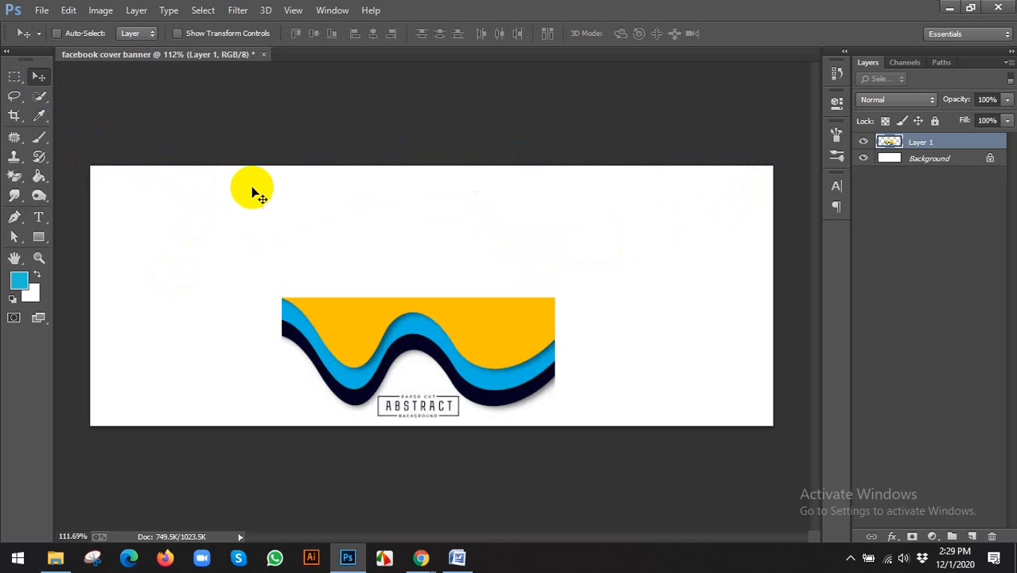
Step: Draw a full-width rectangle of about 821 × 85 px along the canvas's upper edge
left_click(38, 236)
left_click(112, 240)
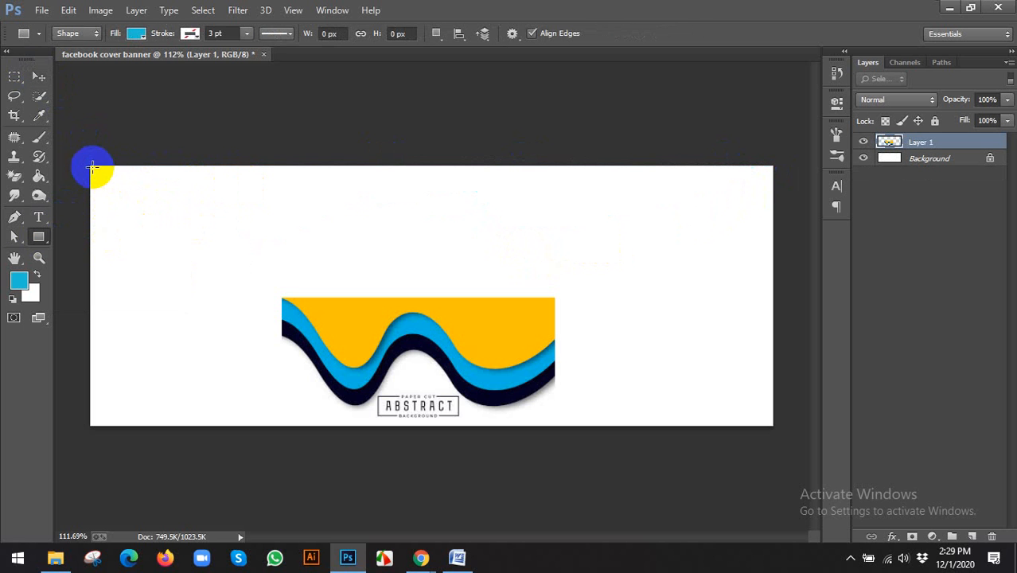
left_click_drag(90, 164, 772, 234)
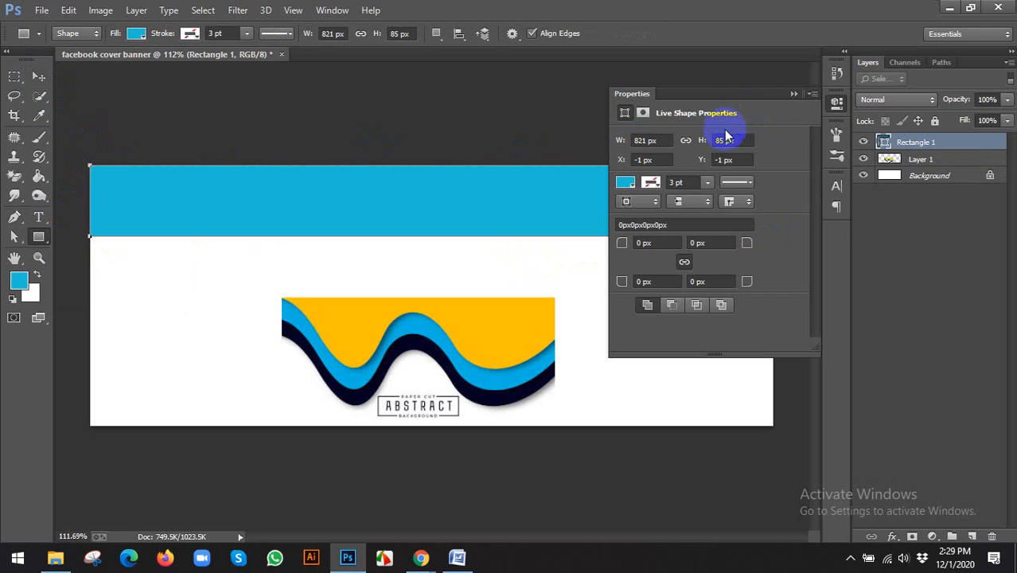
Step: Fill the rectangle with the yellow-orange color sampled from the pasted paper cut reference image
left_click(625, 182)
left_click(776, 211)
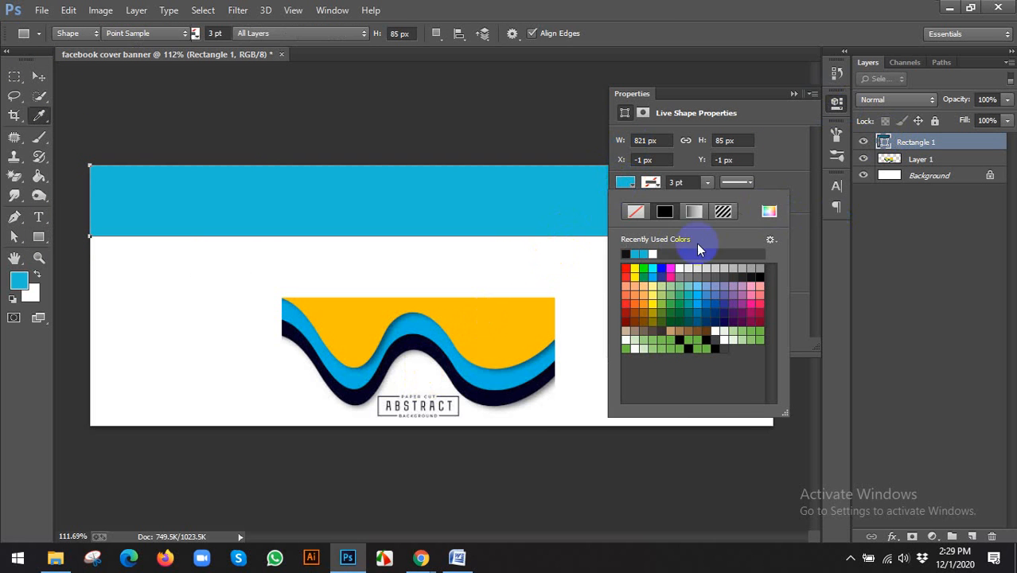
left_click(483, 326)
left_click(867, 226)
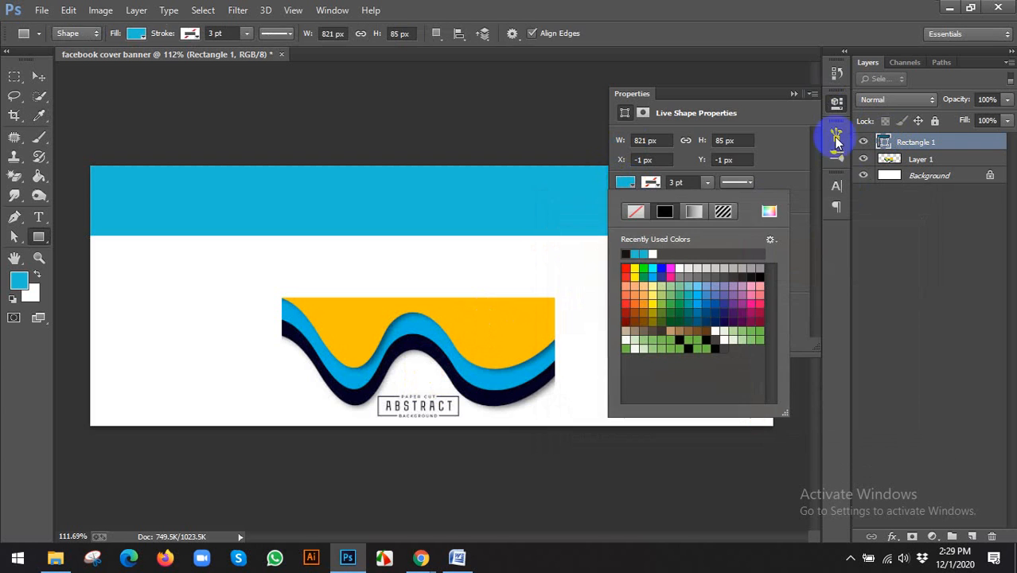
left_click(833, 105)
left_click(38, 77)
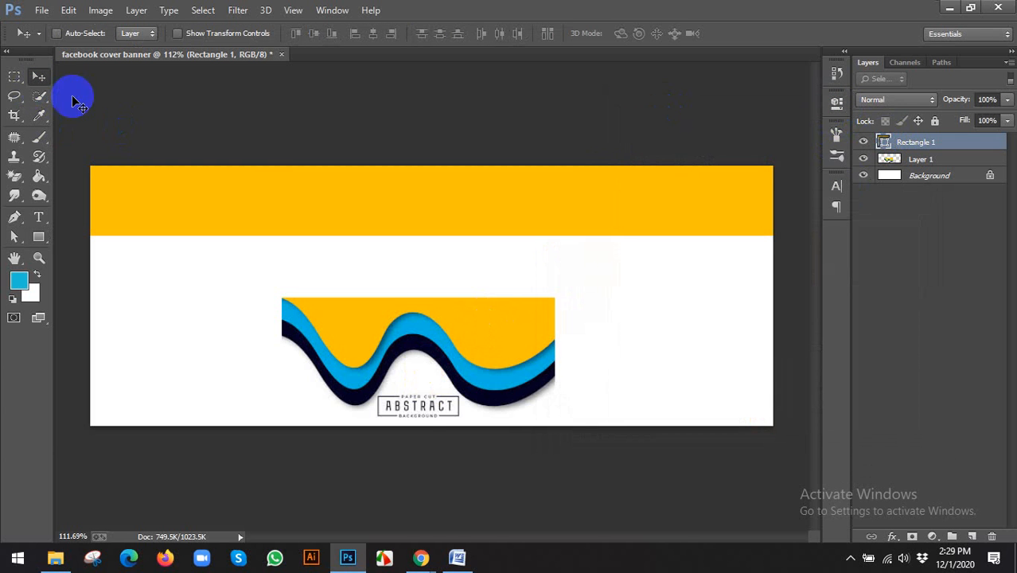
Step: Add three spaced anchor points along the yellow rectangle's bottom edge, in its left part, near the middle and in its right part
scroll(311, 339, "up", 1)
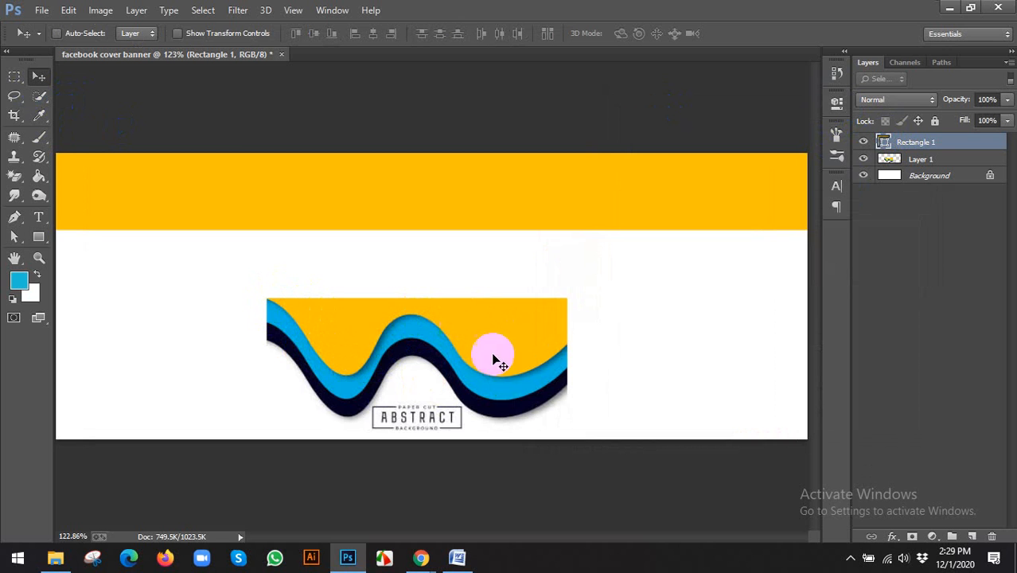
scroll(510, 377, "down", 2)
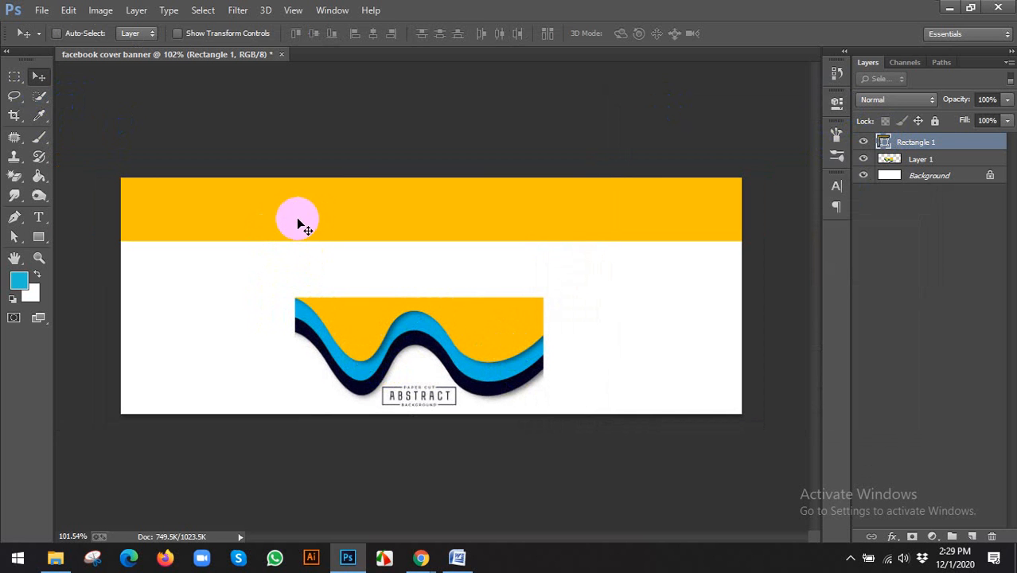
left_click(864, 160)
left_click(865, 160)
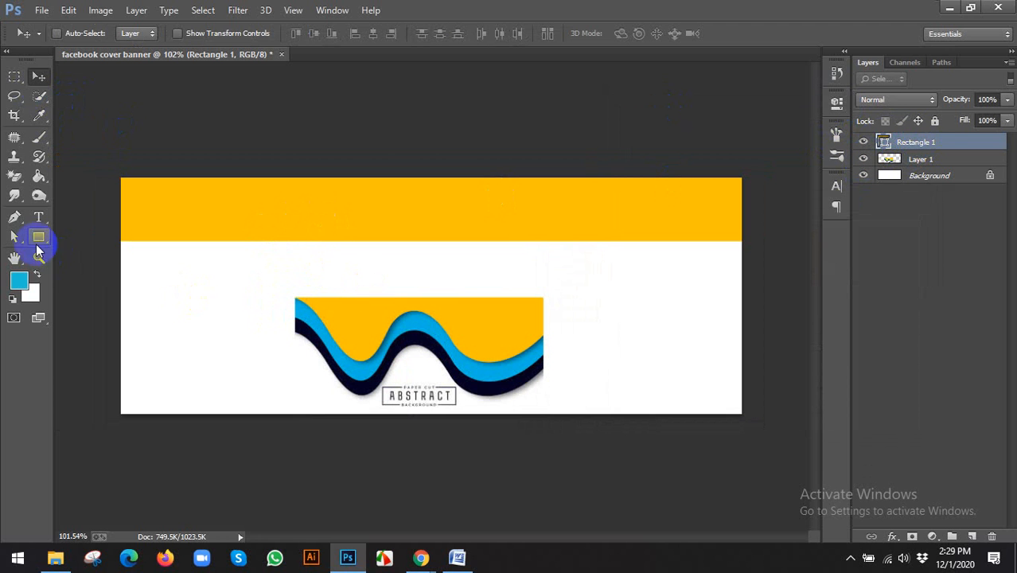
left_click(15, 218)
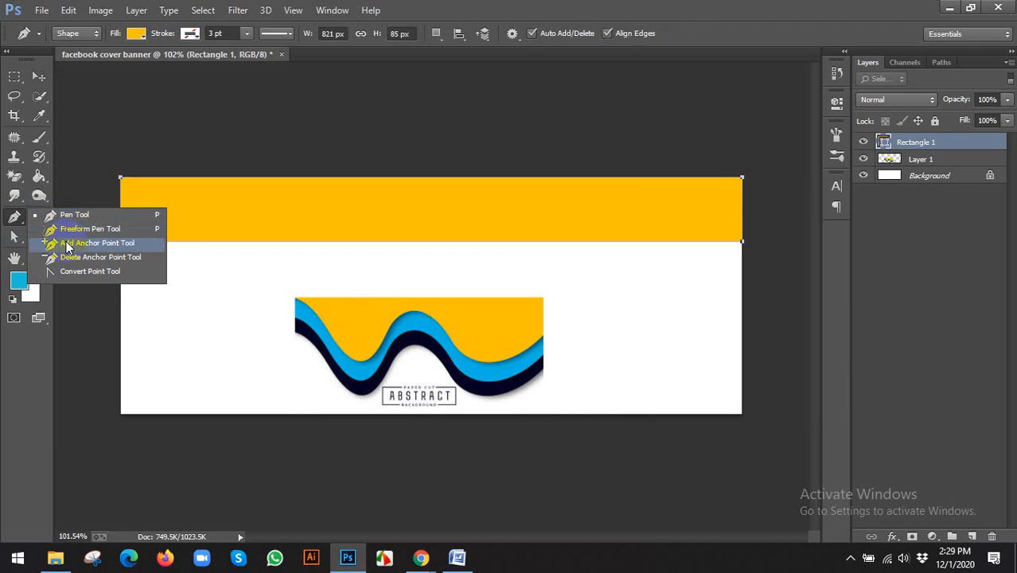
left_click(66, 242)
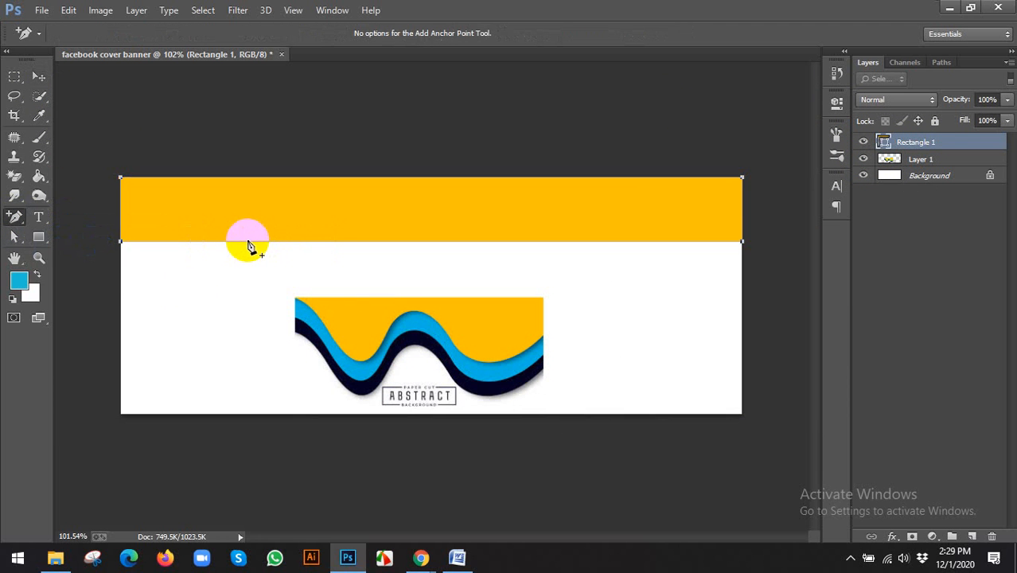
left_click(239, 242)
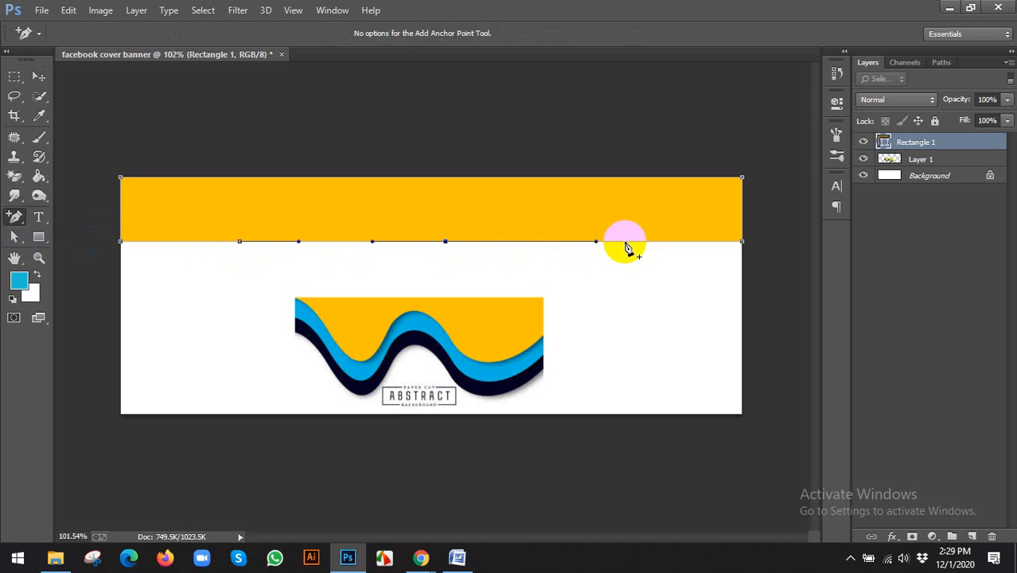
left_click(626, 242)
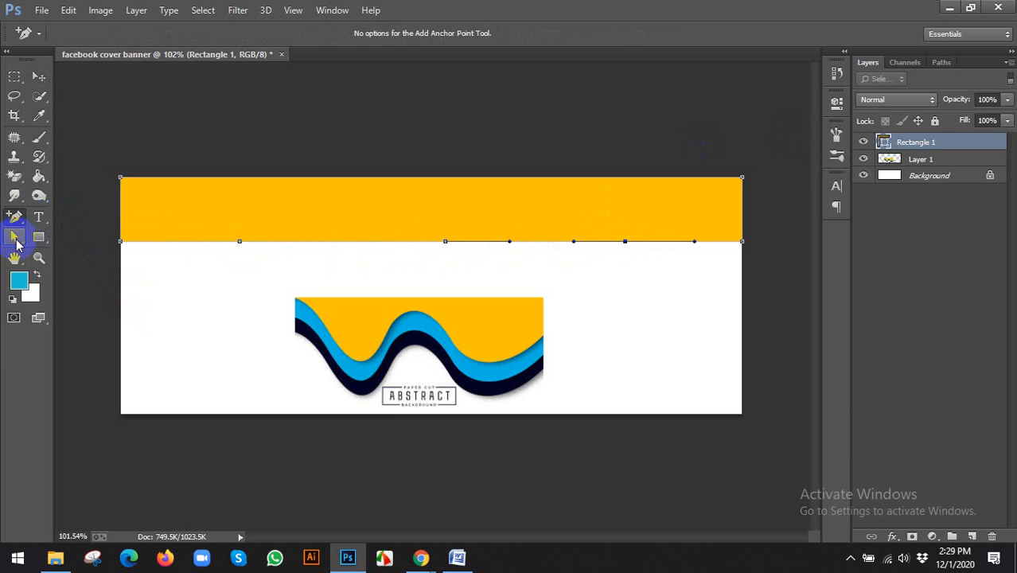
Step: Move the yellow shape's lower-left corner point up to the canvas's top-left corner so its left end curves
left_click_drag(16, 238, 68, 252)
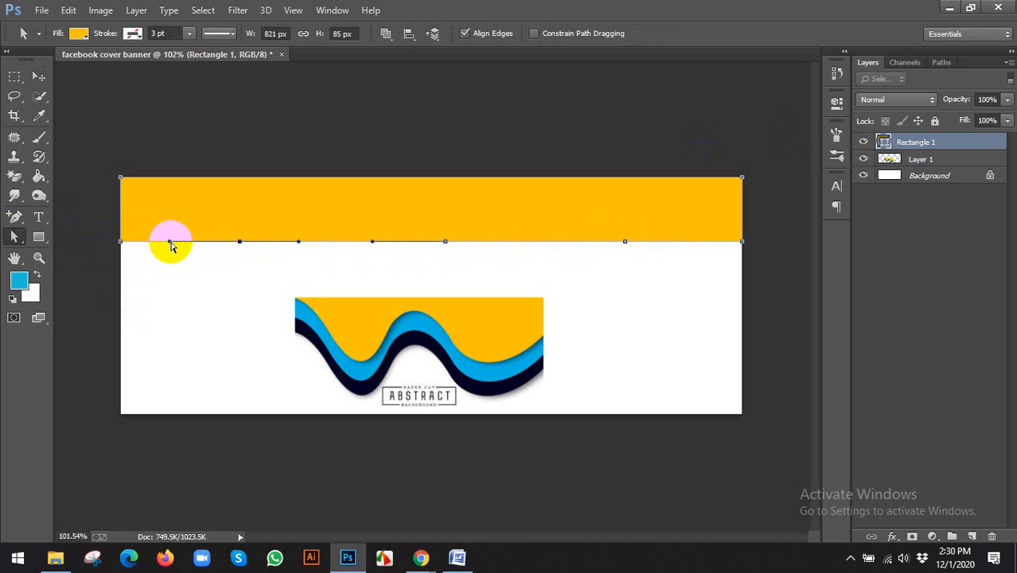
left_click_drag(170, 243, 156, 205)
key("ctrl+z")
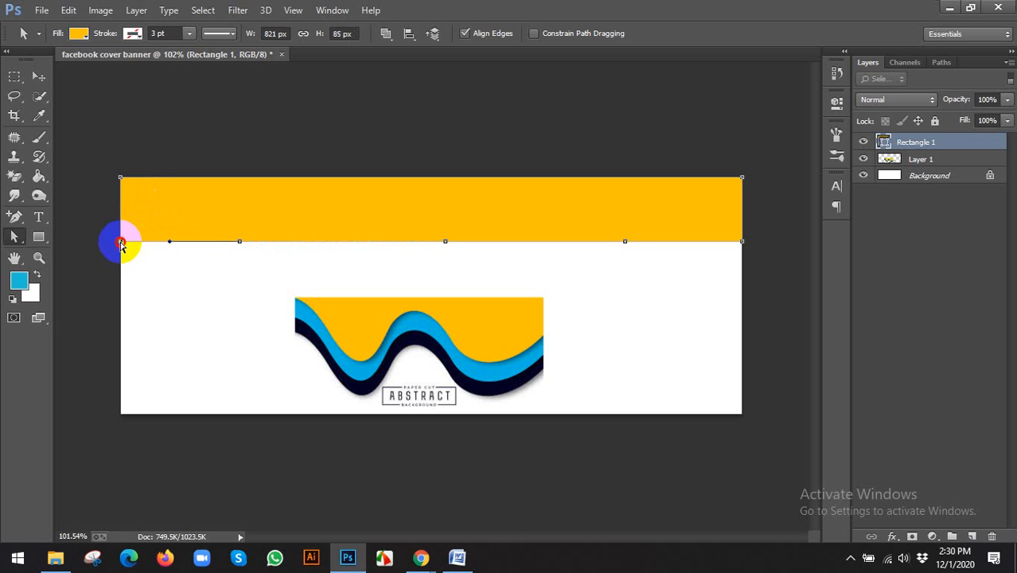
left_click_drag(121, 244, 116, 215)
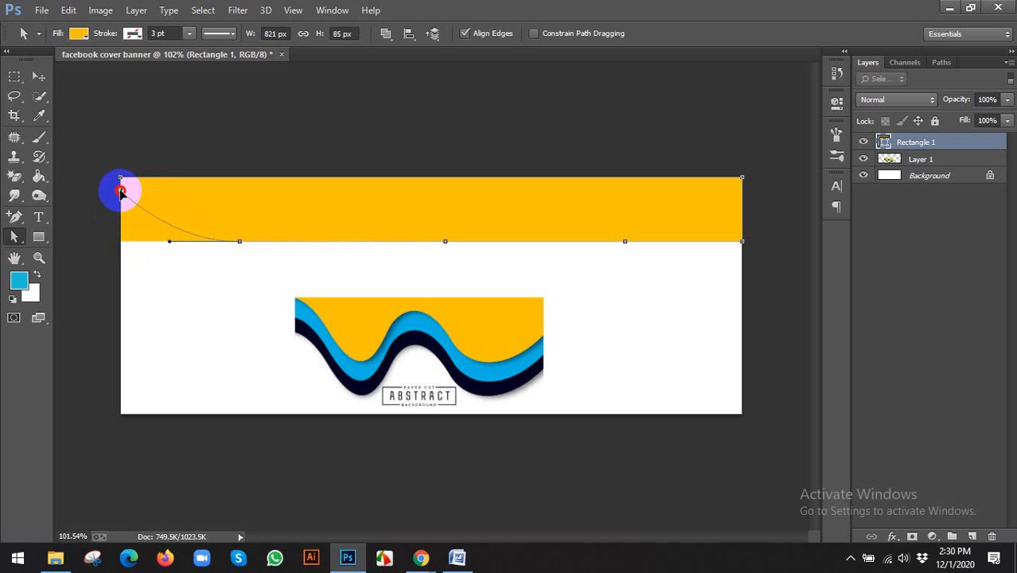
left_click_drag(121, 181, 121, 177)
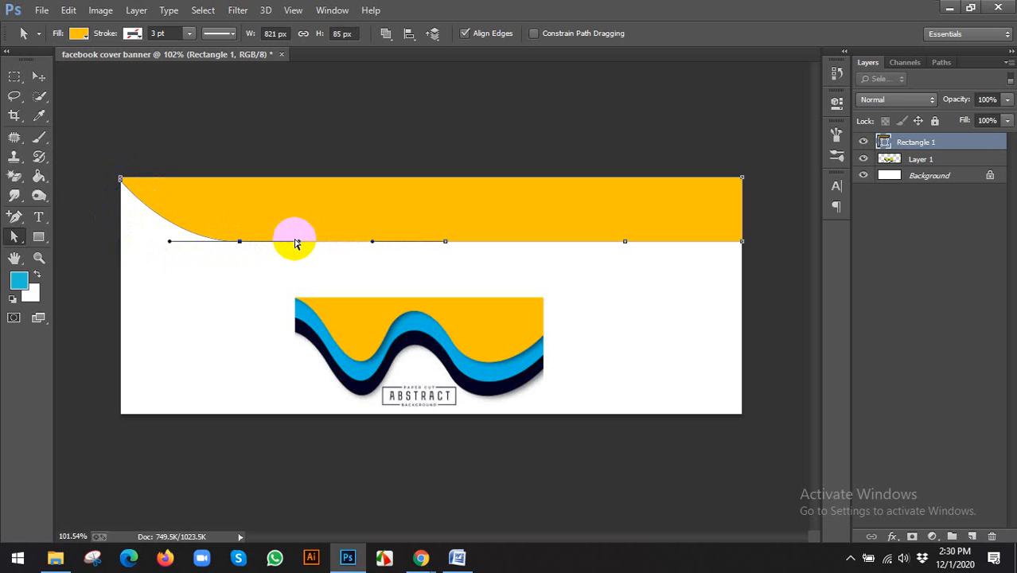
Step: Bend the direction handles of the three added anchor points to turn the yellow shape's bottom edge into a continuous wave
left_click_drag(300, 245, 302, 236)
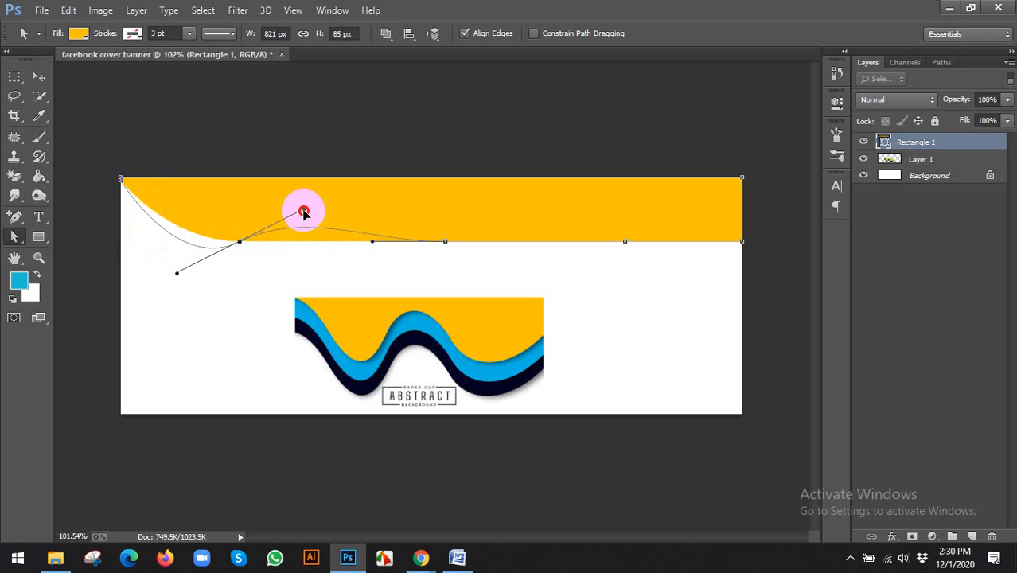
left_click_drag(303, 212, 372, 170)
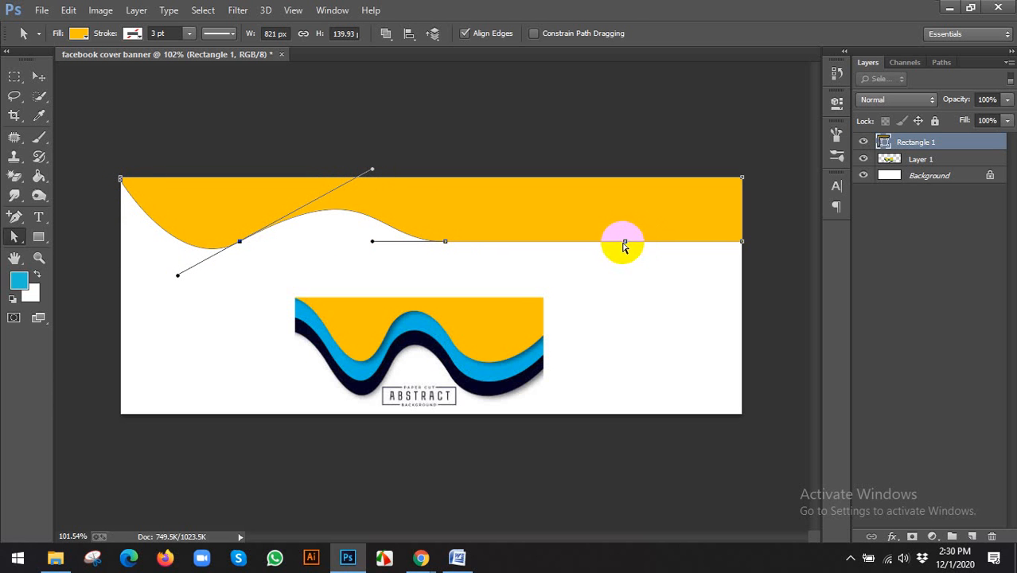
left_click(625, 242)
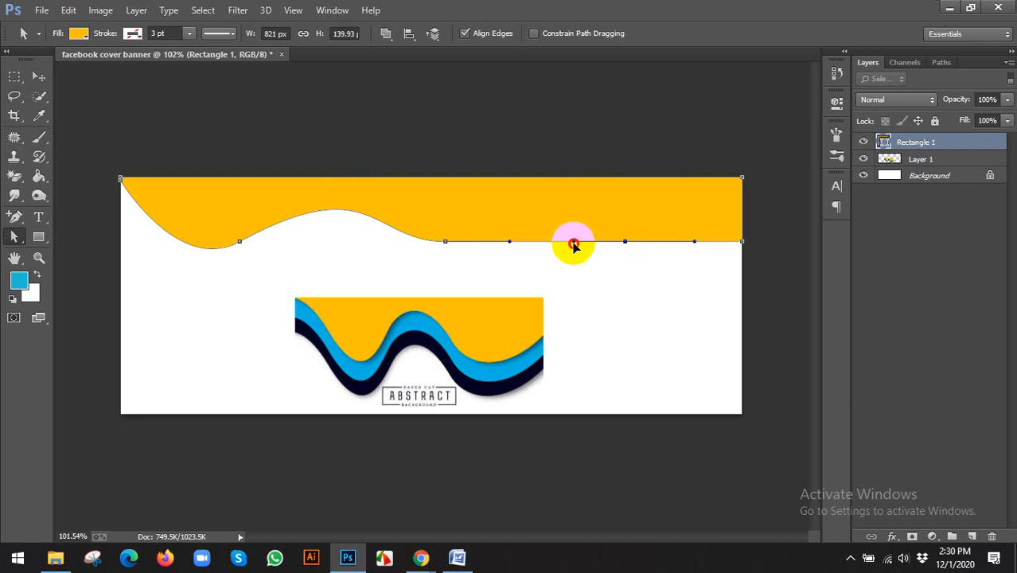
left_click_drag(574, 245, 549, 286)
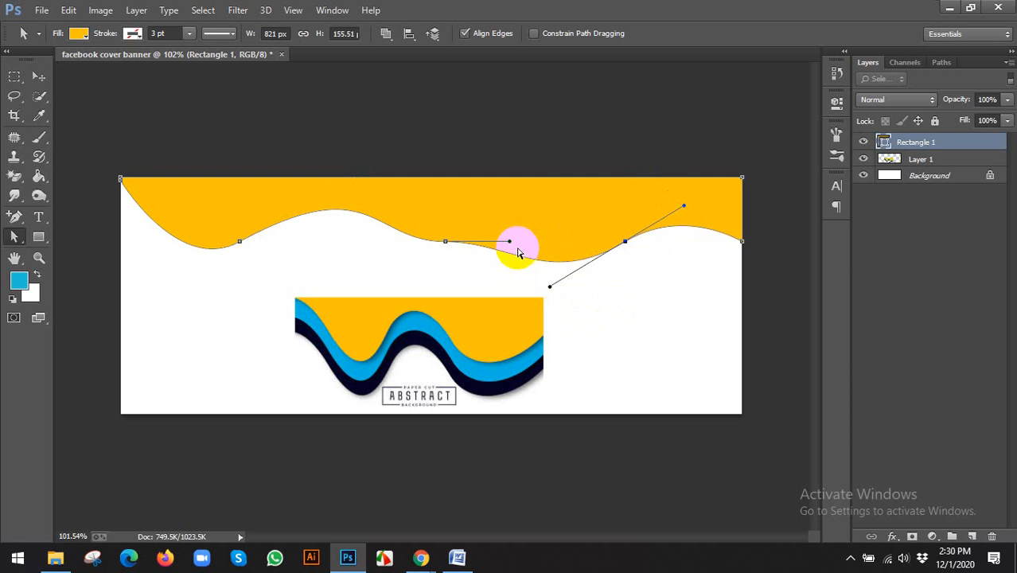
left_click_drag(510, 244, 534, 189)
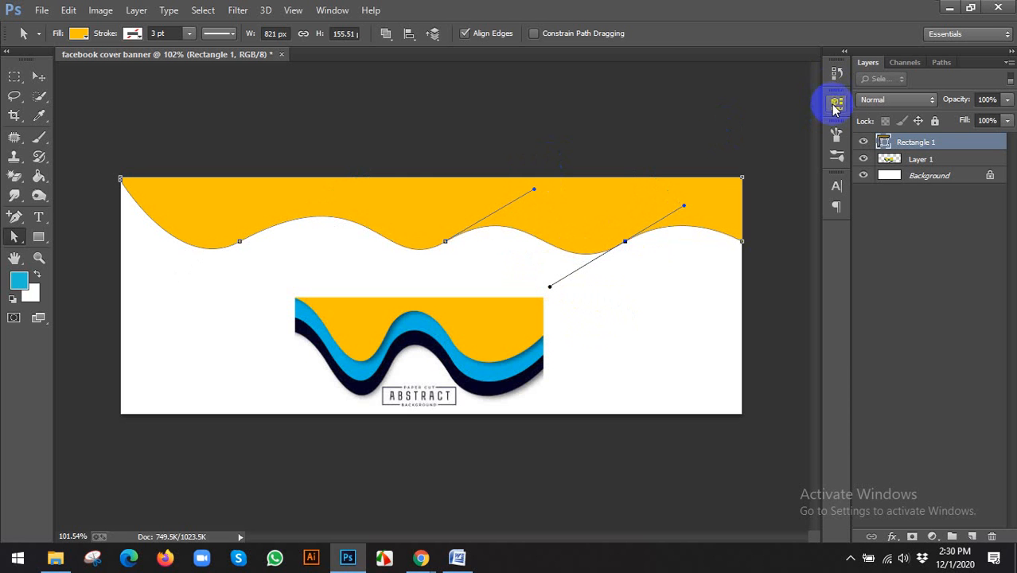
left_click(35, 79)
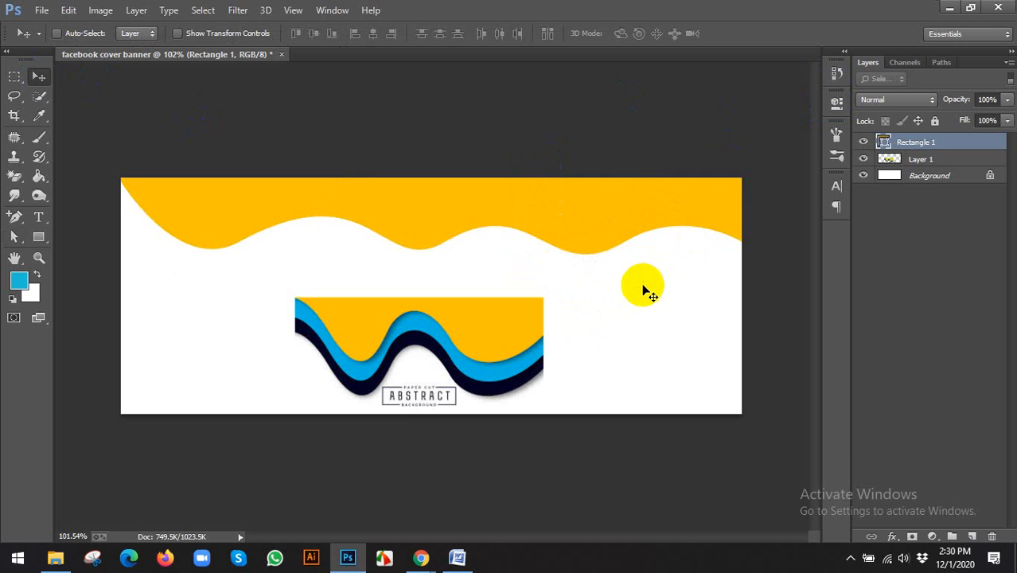
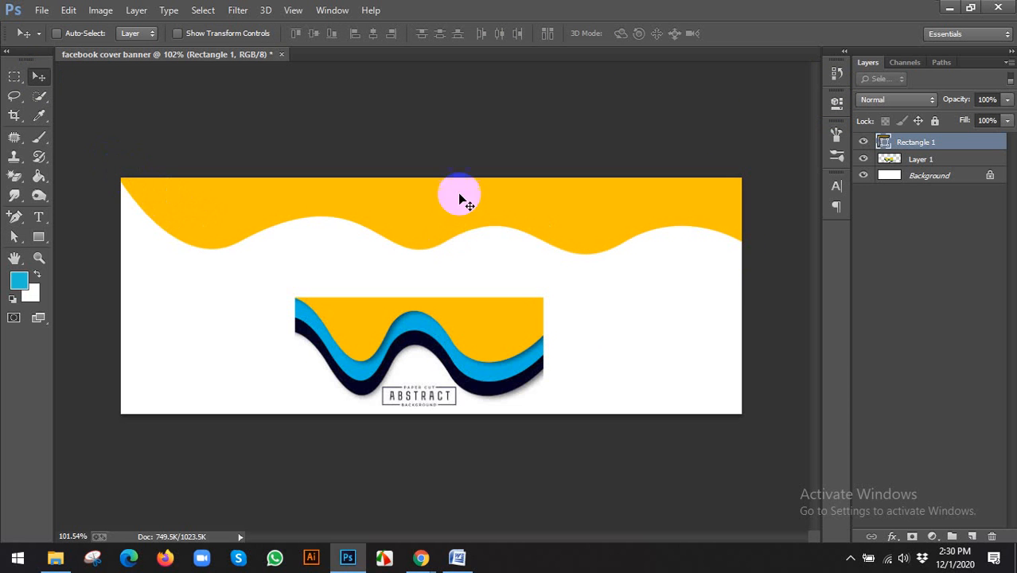
left_click(863, 143)
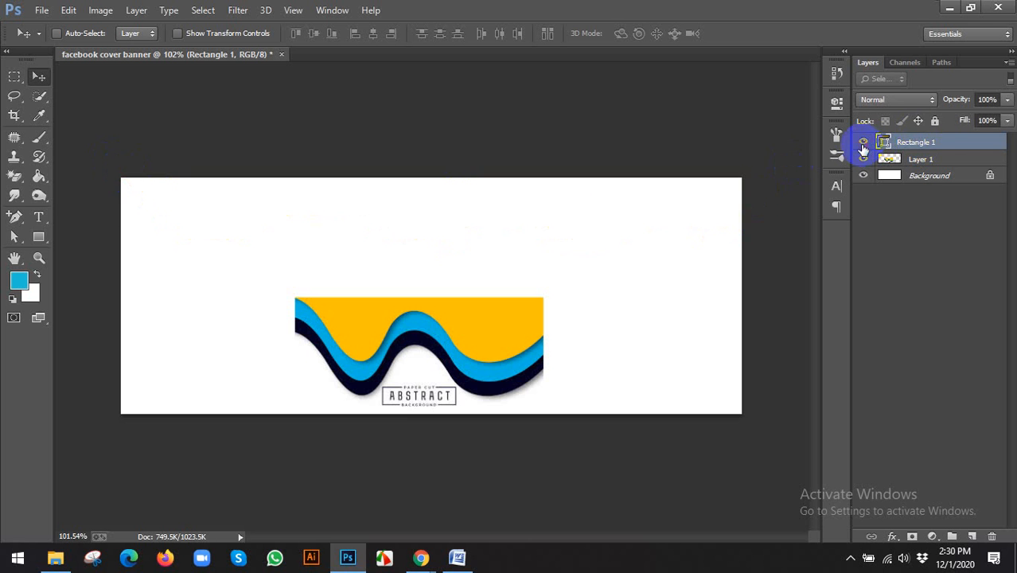
left_click(863, 142)
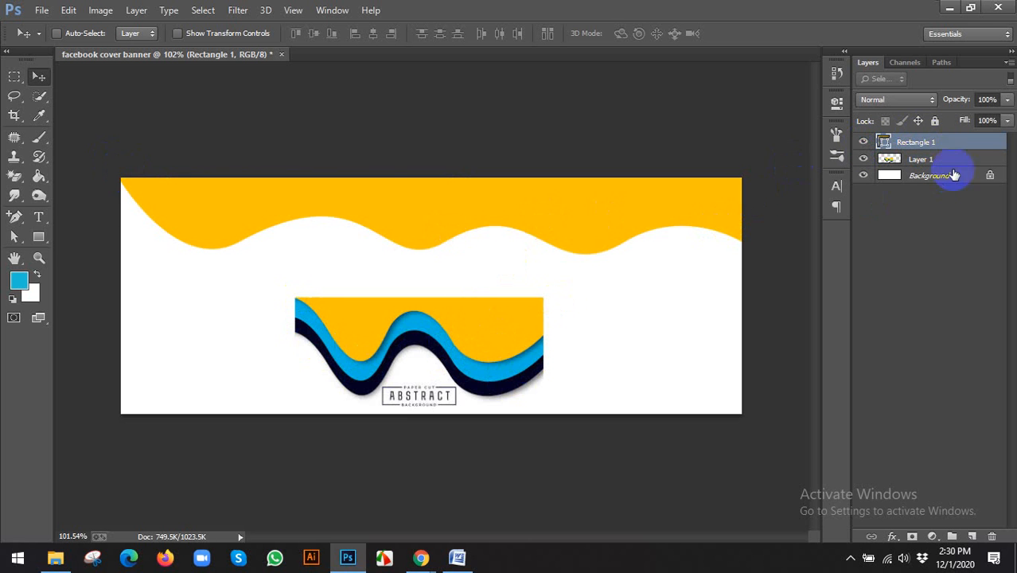
Step: Duplicate the yellow wave layer and fill the lower of the two with the blue sampled from the pasted reference image
right_click(925, 143)
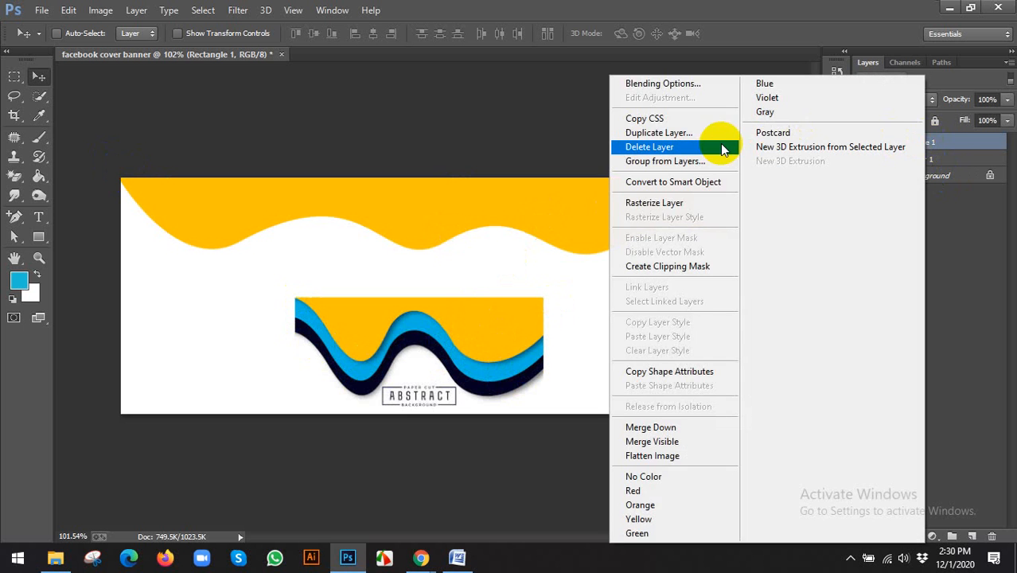
left_click(665, 132)
left_click(628, 167)
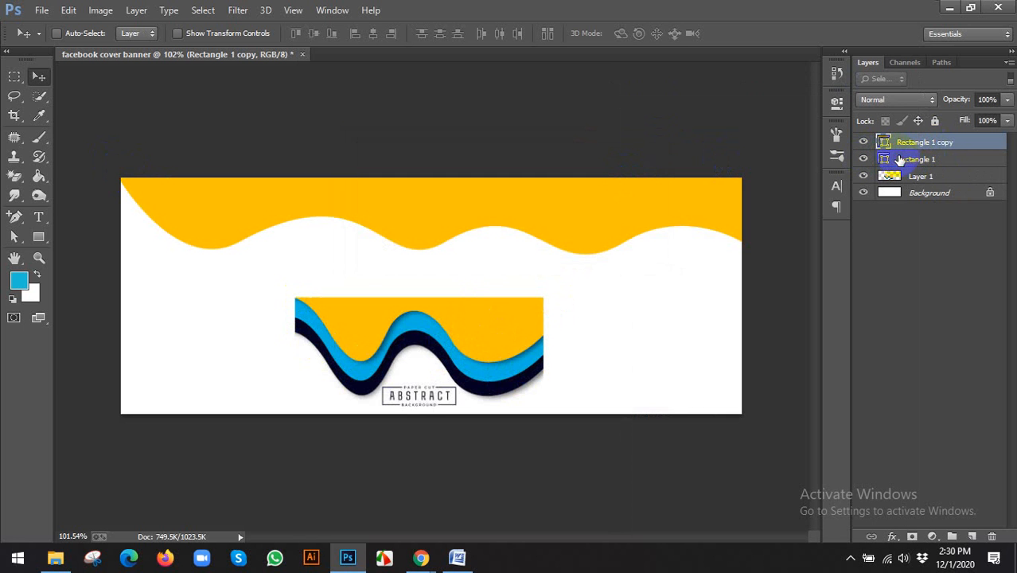
left_click(885, 166)
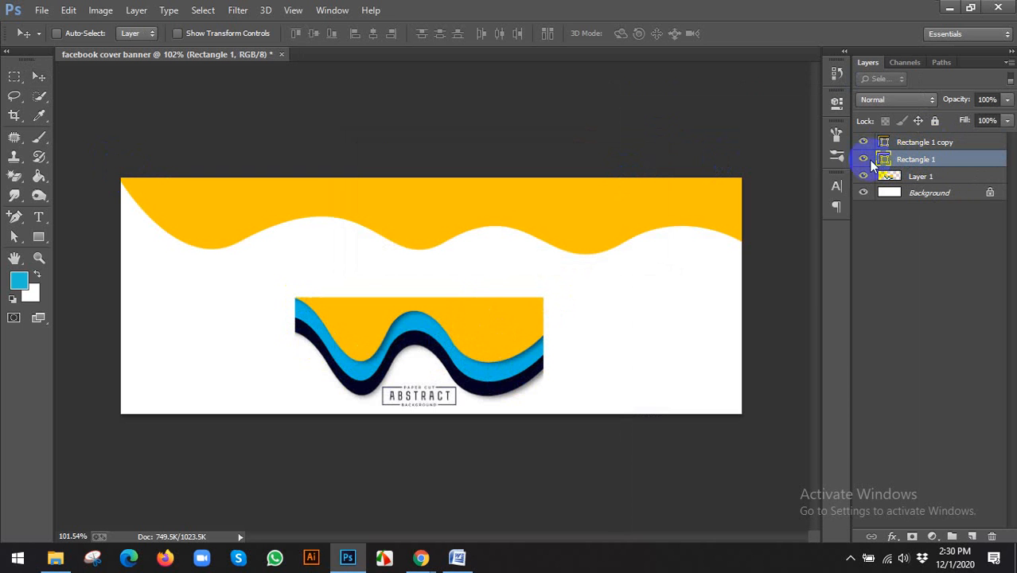
double_click(883, 159)
left_click(487, 371)
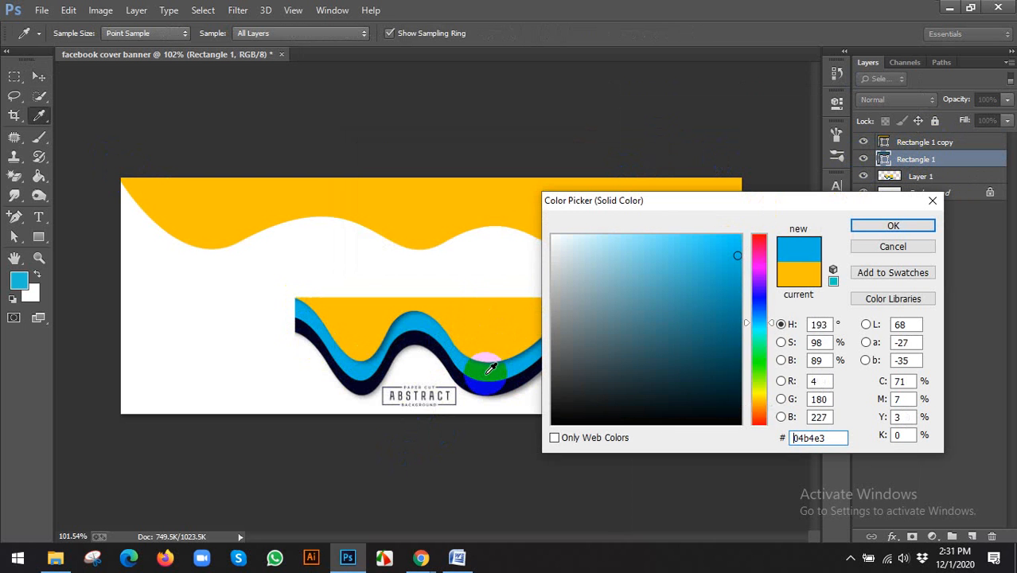
left_click(890, 225)
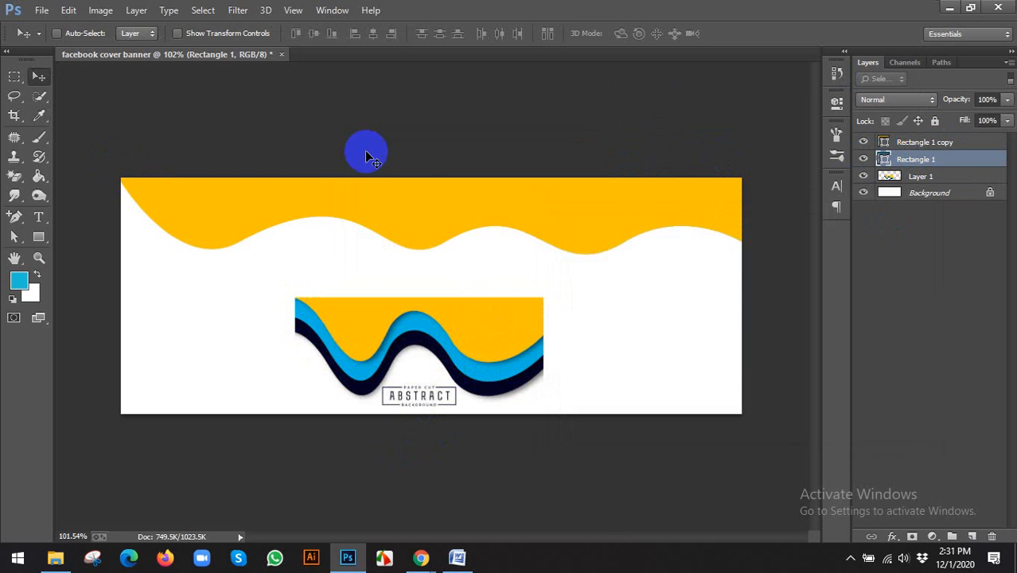
Step: Stretch the blue wave downward to about 136% height so that a blue band extends beneath the yellow wave
left_click(184, 34)
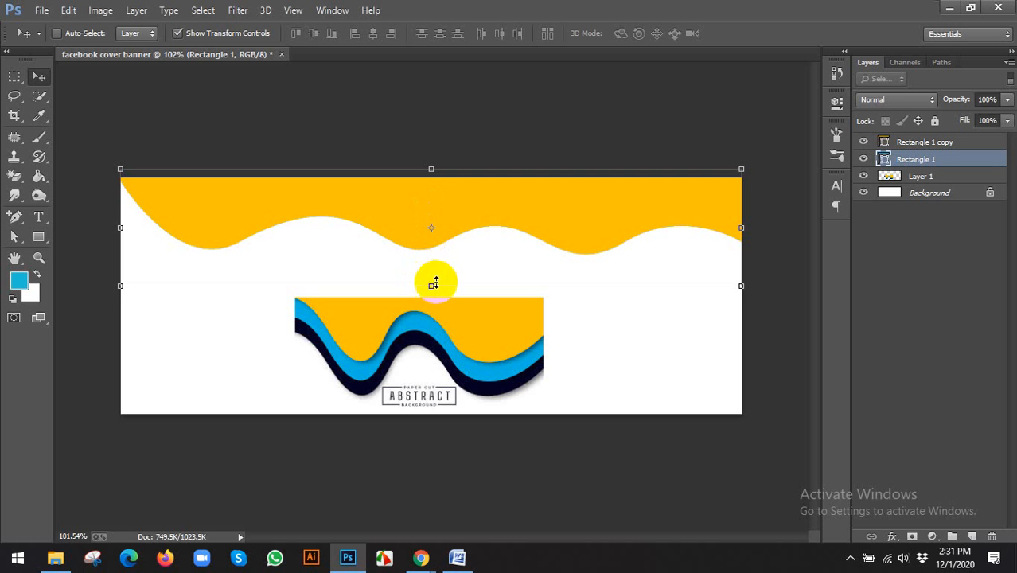
left_click_drag(433, 284, 434, 329)
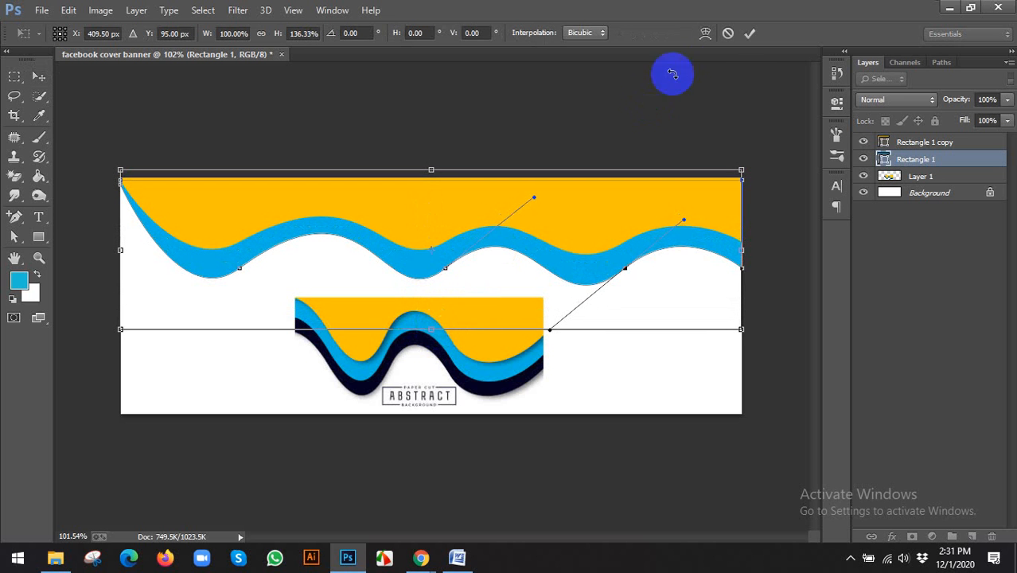
left_click(750, 33)
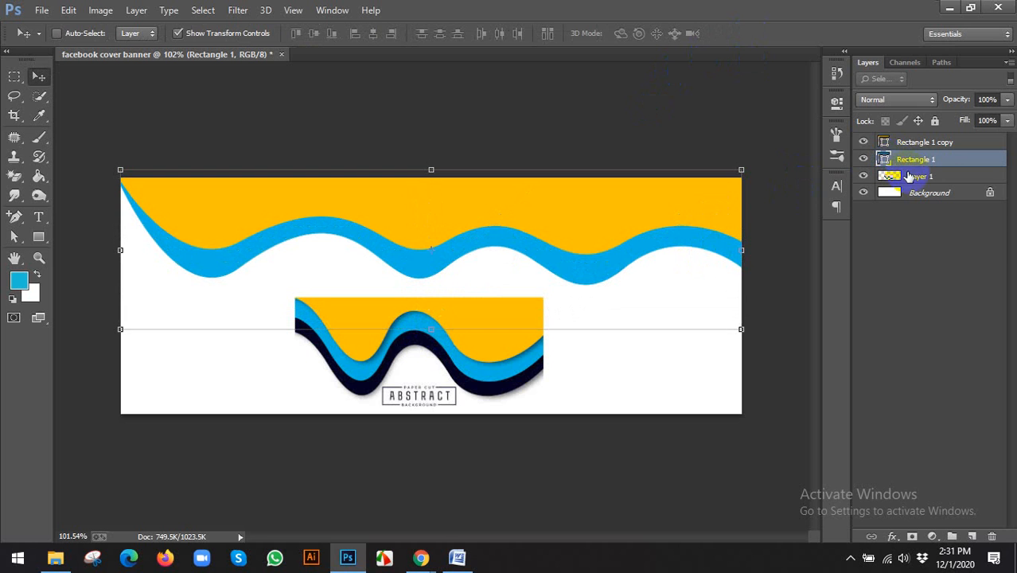
Step: Duplicate the blue wave layer and fill the lower of the two with the dark navy (030022) sampled from the reference image
left_click(900, 144)
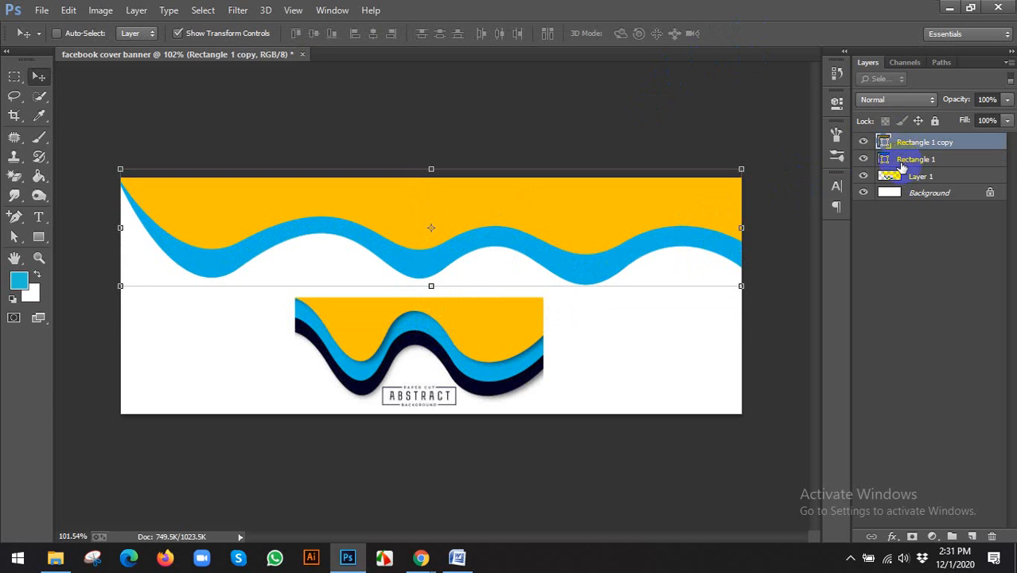
left_click(902, 161)
left_click(864, 159)
left_click(864, 159)
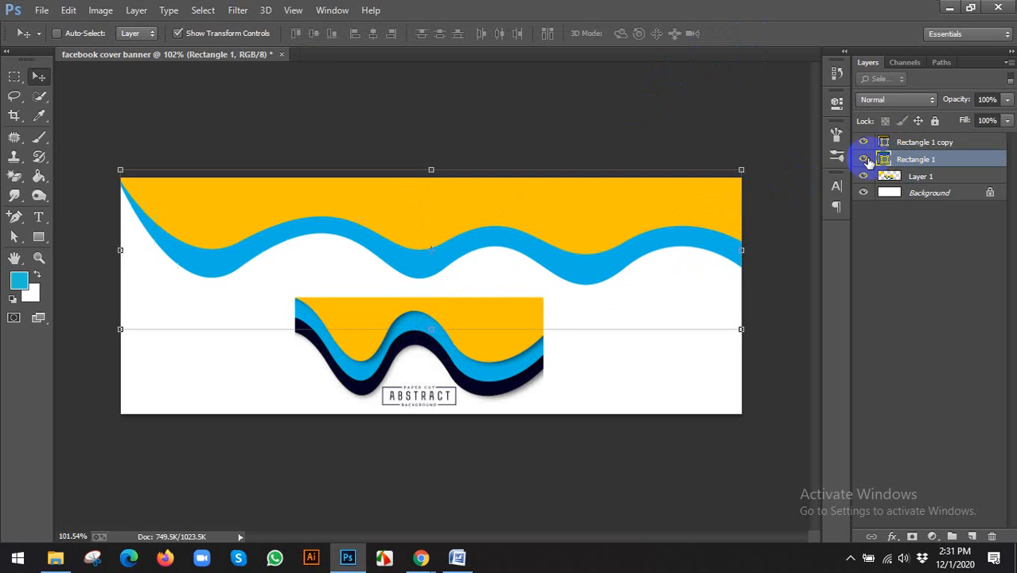
right_click(915, 162)
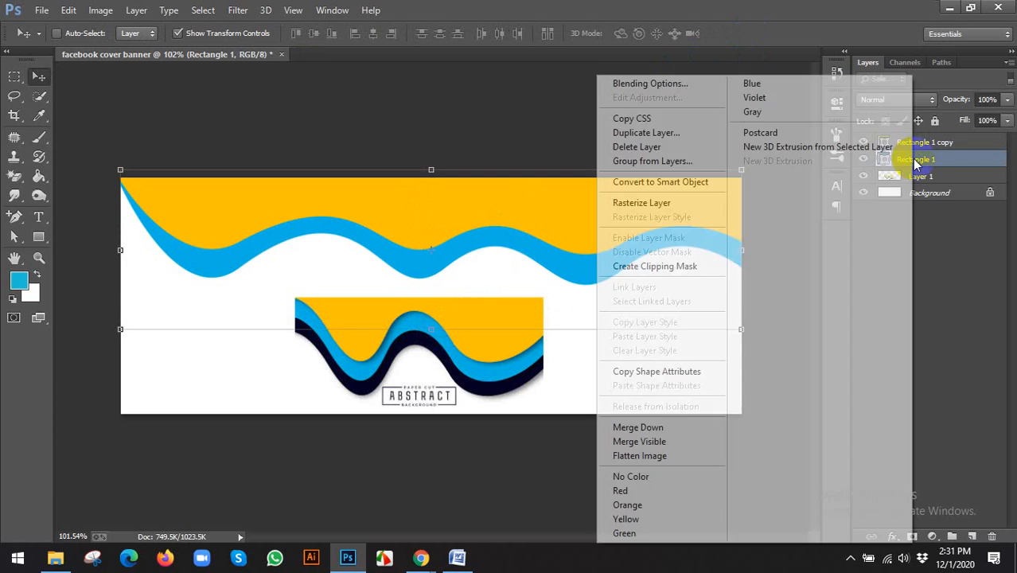
left_click(641, 131)
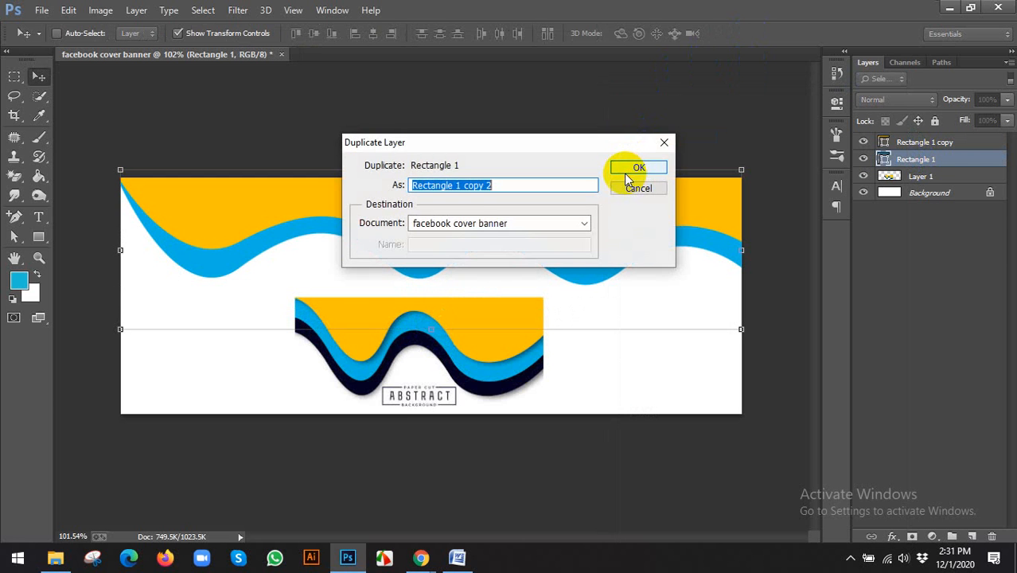
left_click(627, 167)
left_click(886, 177)
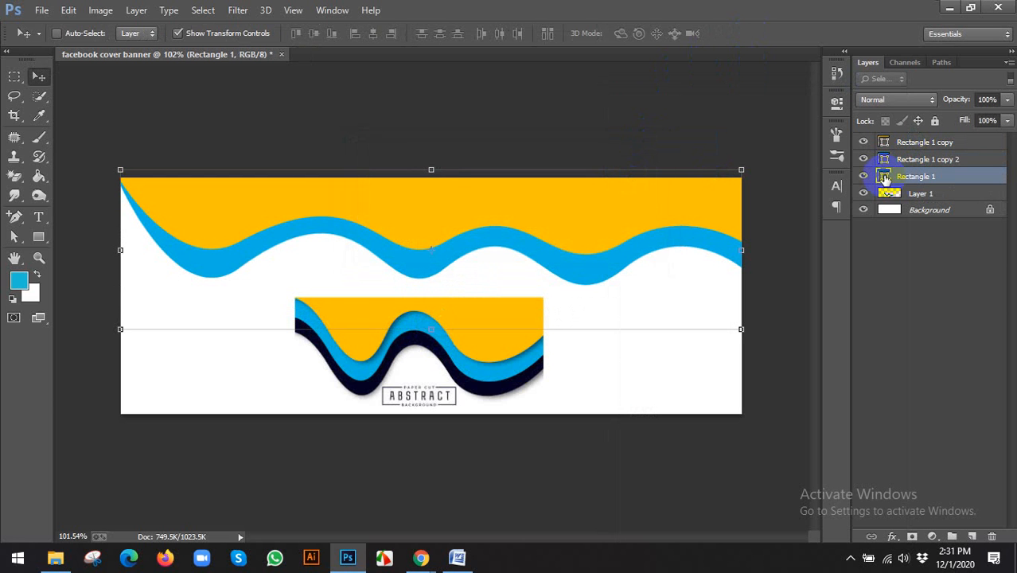
double_click(884, 179)
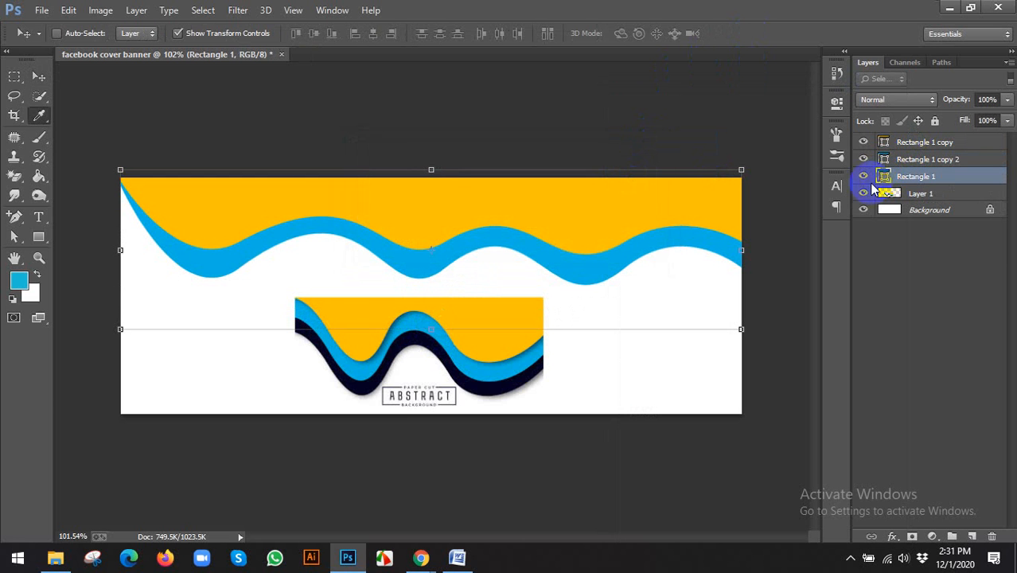
left_click(514, 373)
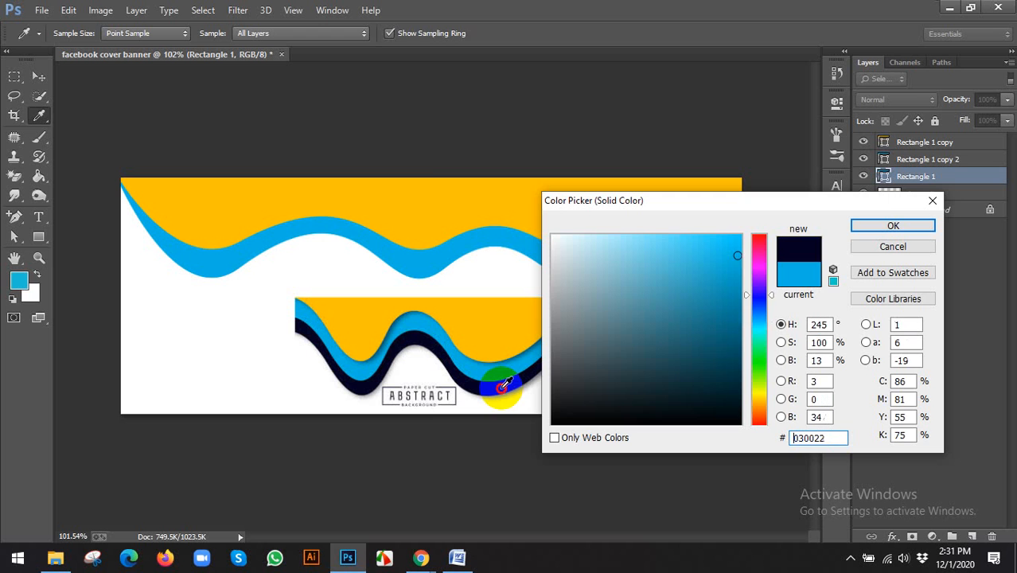
left_click(875, 225)
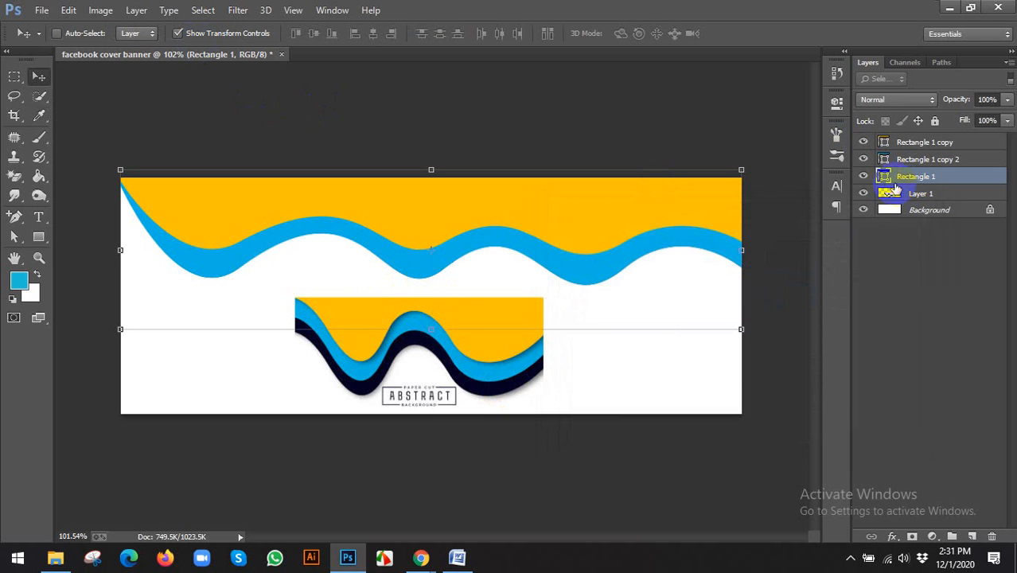
Step: Stretch the dark navy wave downward to about 128% height so that a band extends beneath the blue wave
double_click(432, 343)
left_click_drag(432, 342, 437, 376)
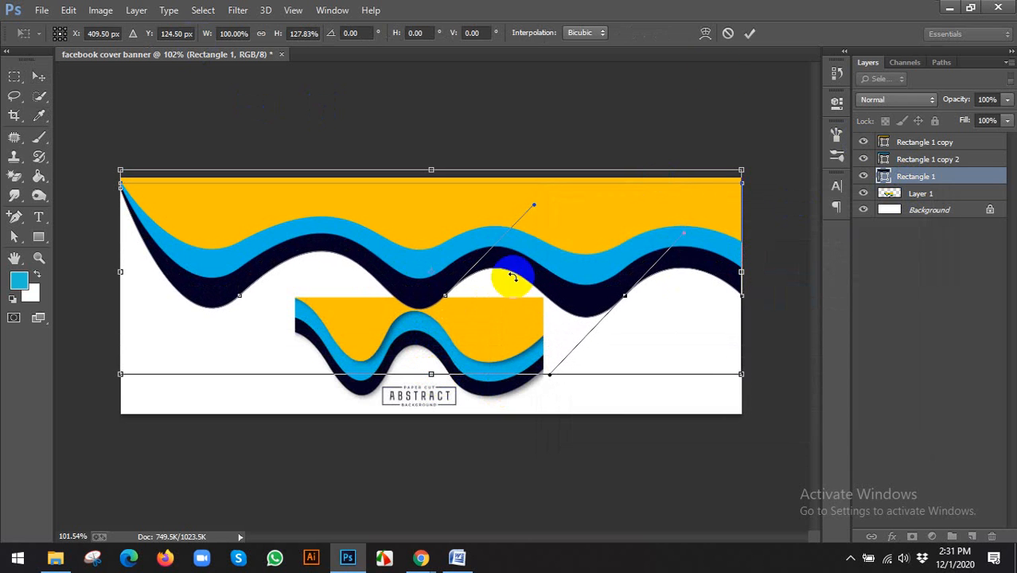
left_click(748, 32)
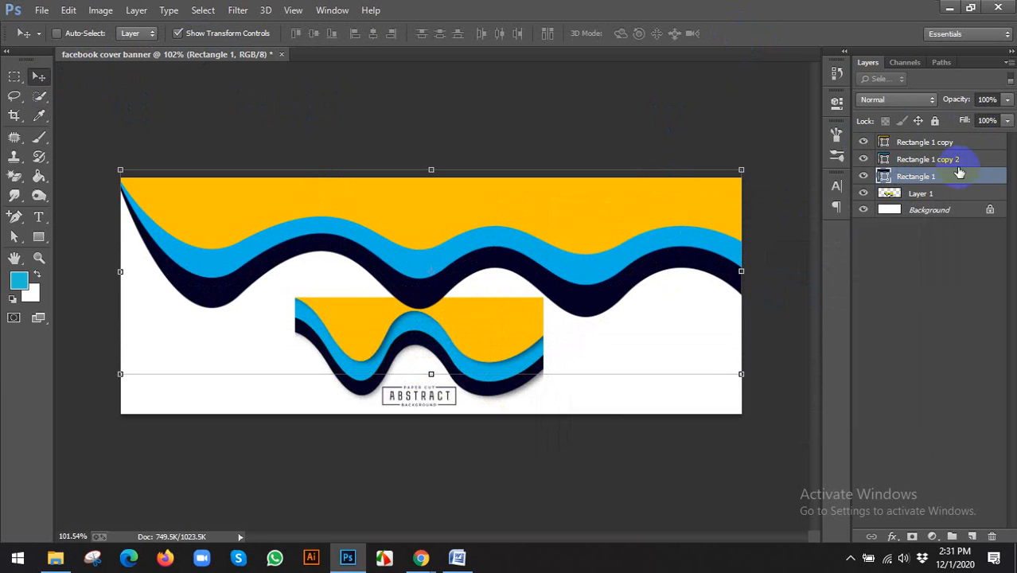
Step: Delete the pasted reference image layer and hide the transform controls
left_click(921, 195)
key("Delete")
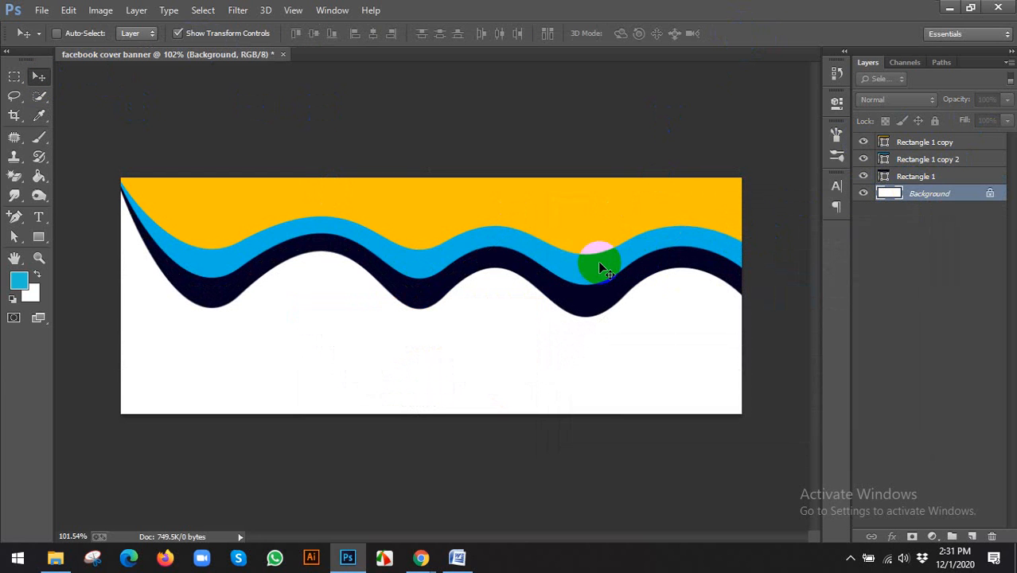
left_click(886, 140)
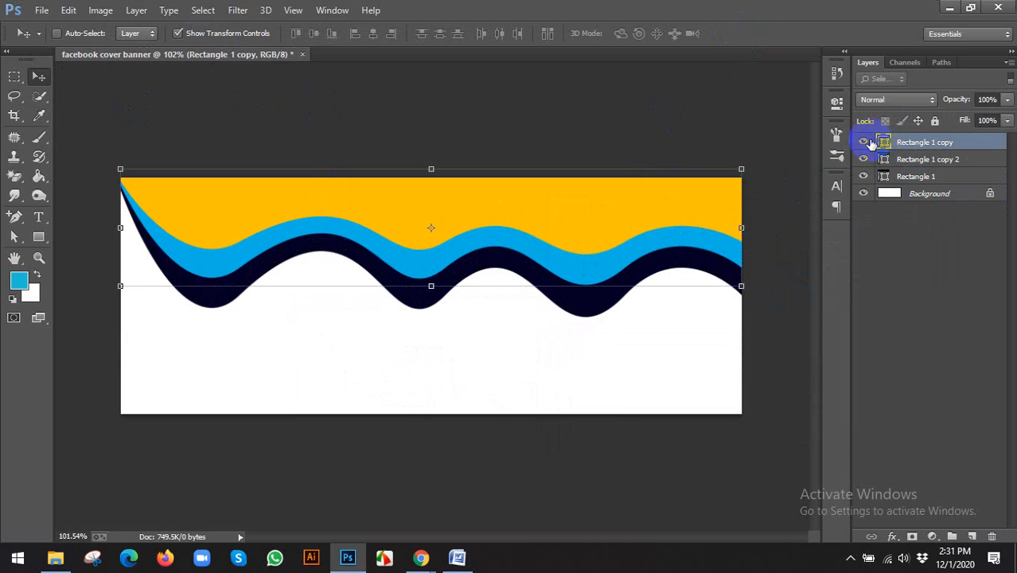
left_click(864, 142)
left_click(864, 141)
left_click(179, 32)
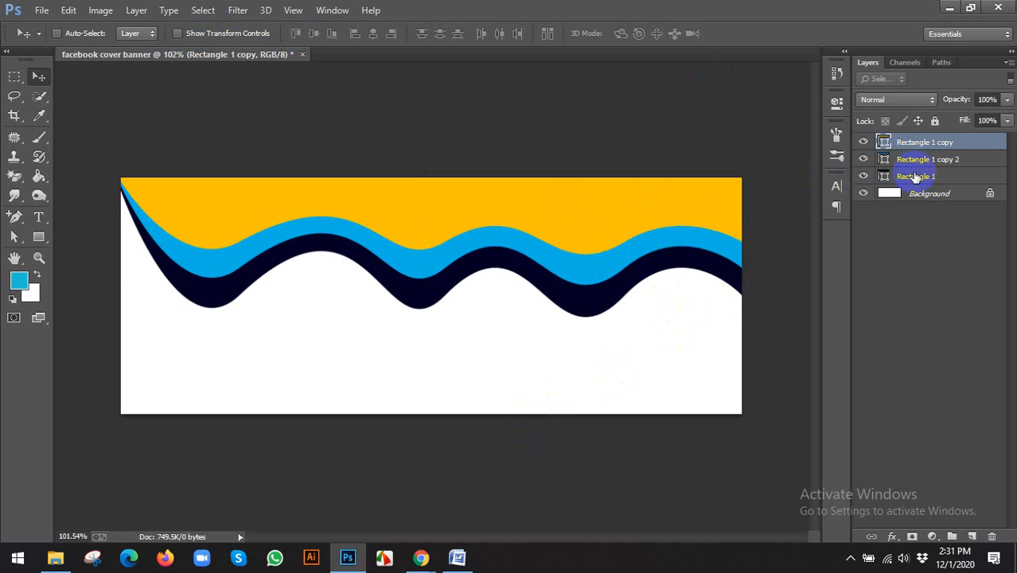
left_click(914, 176)
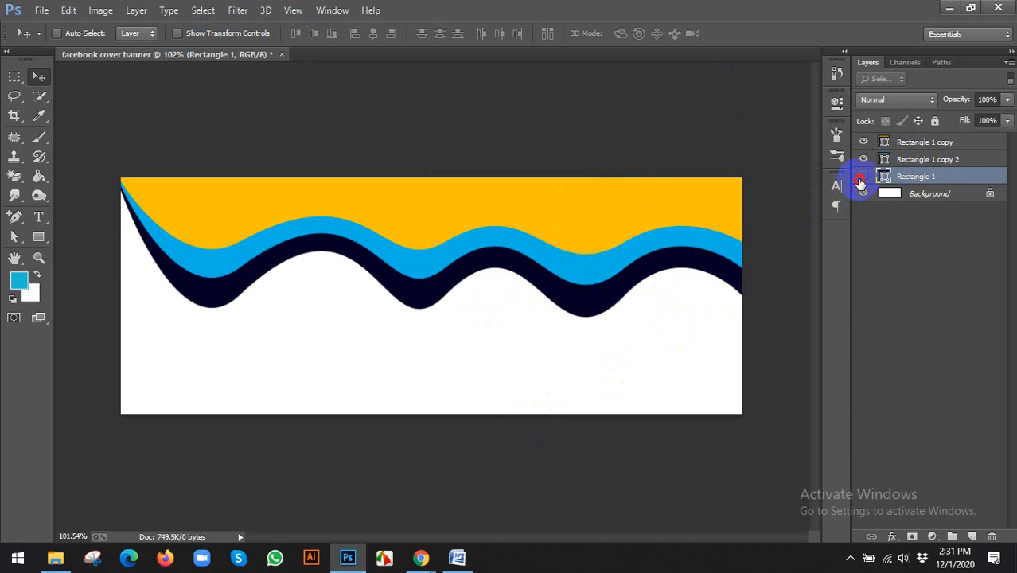
left_click(861, 178)
left_click(861, 178)
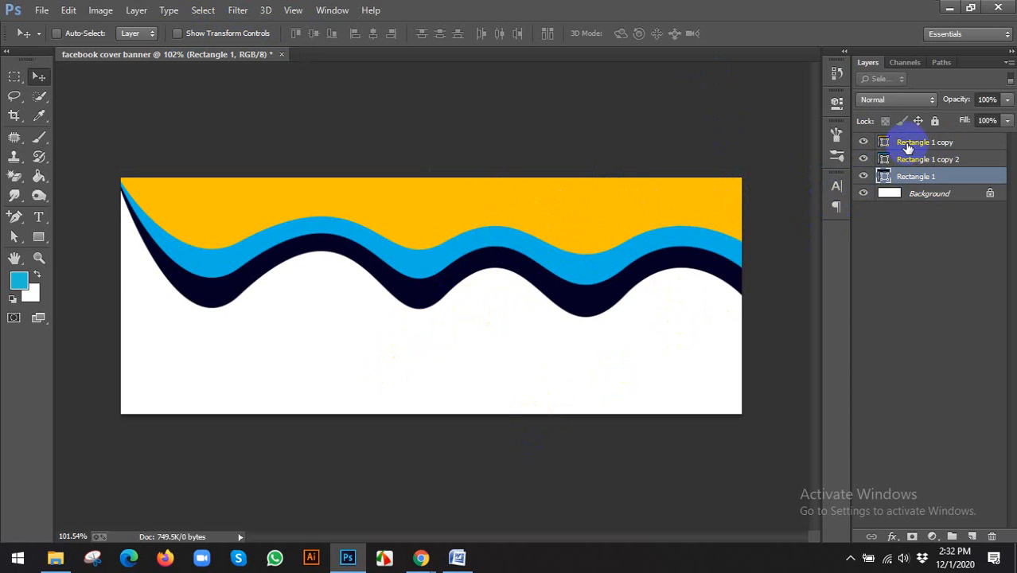
Step: Try to stretch the yellow wave downward to about 160% height, and undo the stretch
left_click(880, 144)
left_click(176, 33)
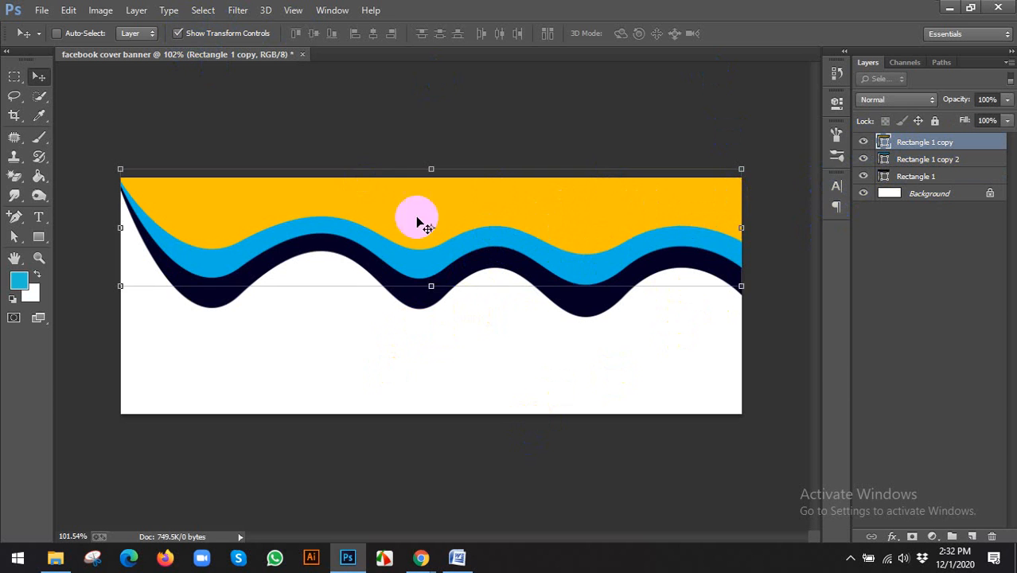
left_click_drag(431, 284, 433, 355)
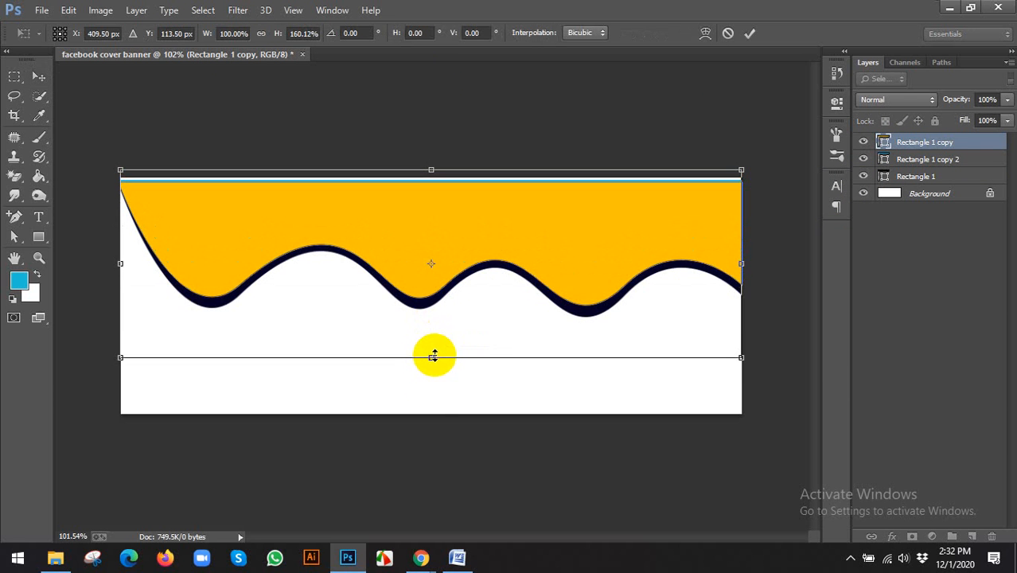
key("ctrl+z")
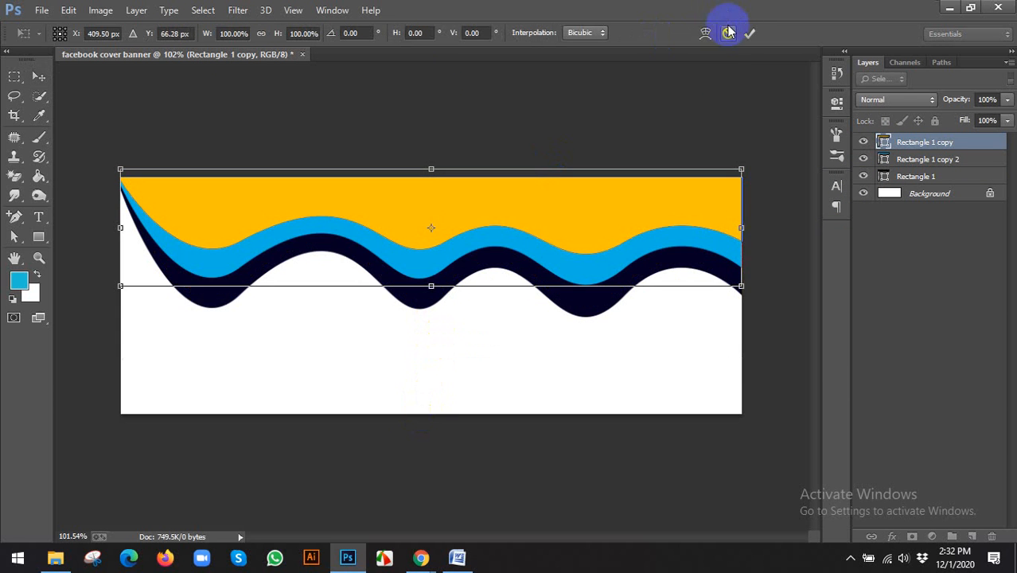
left_click(748, 32)
left_click(908, 159)
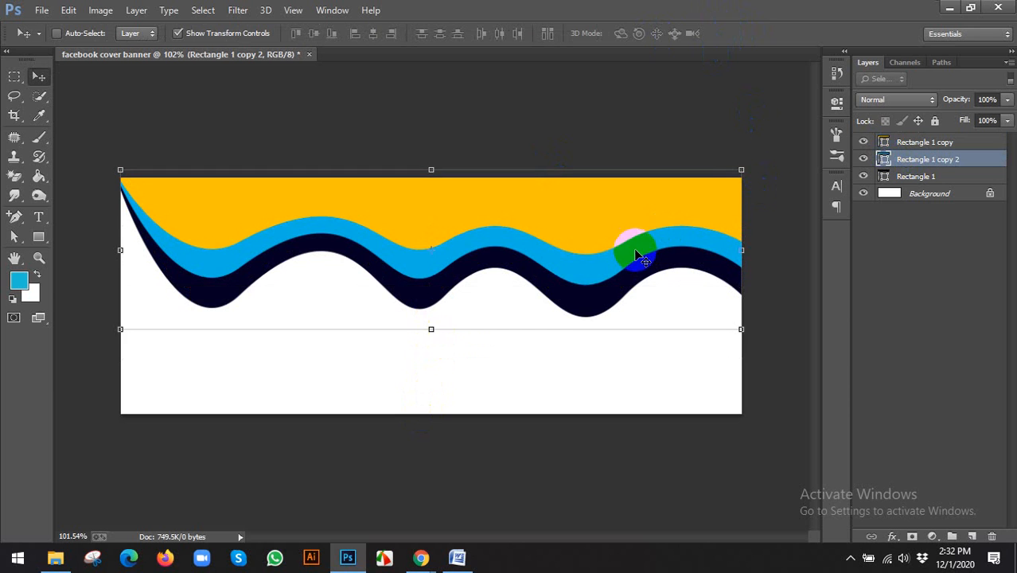
left_click(228, 35)
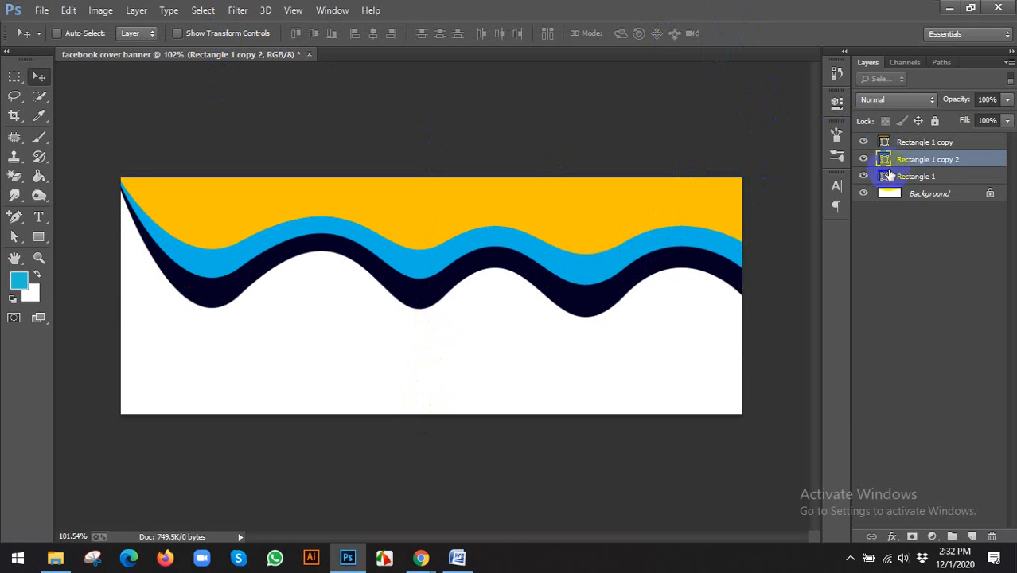
left_click(916, 176)
left_click(864, 176)
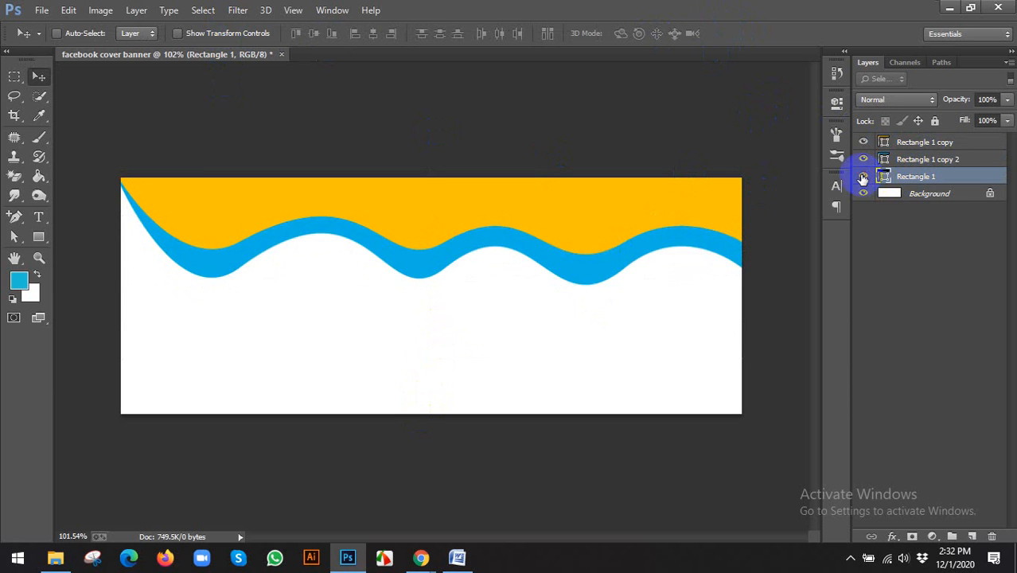
left_click(864, 176)
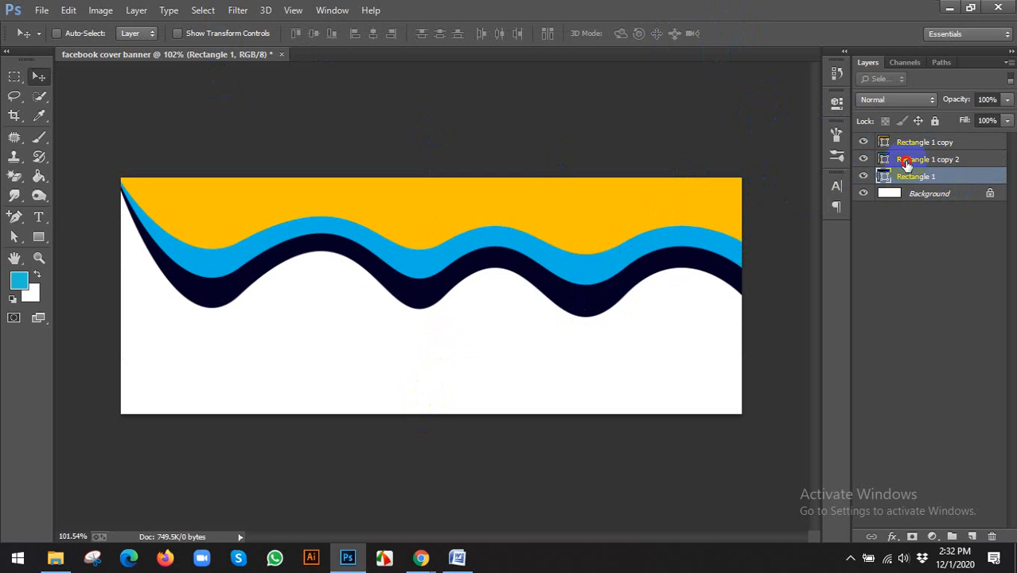
left_click(906, 161)
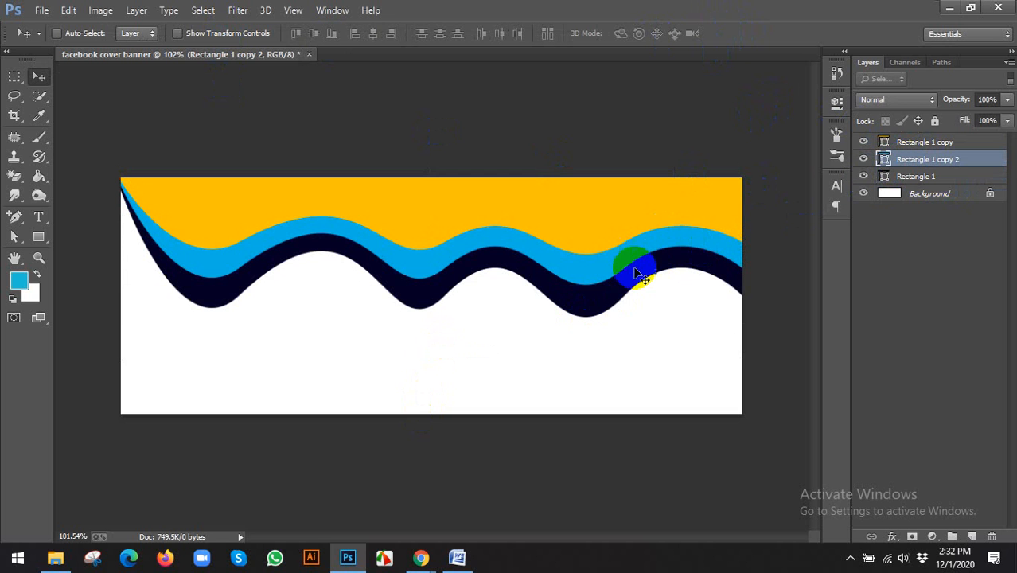
left_click(925, 141)
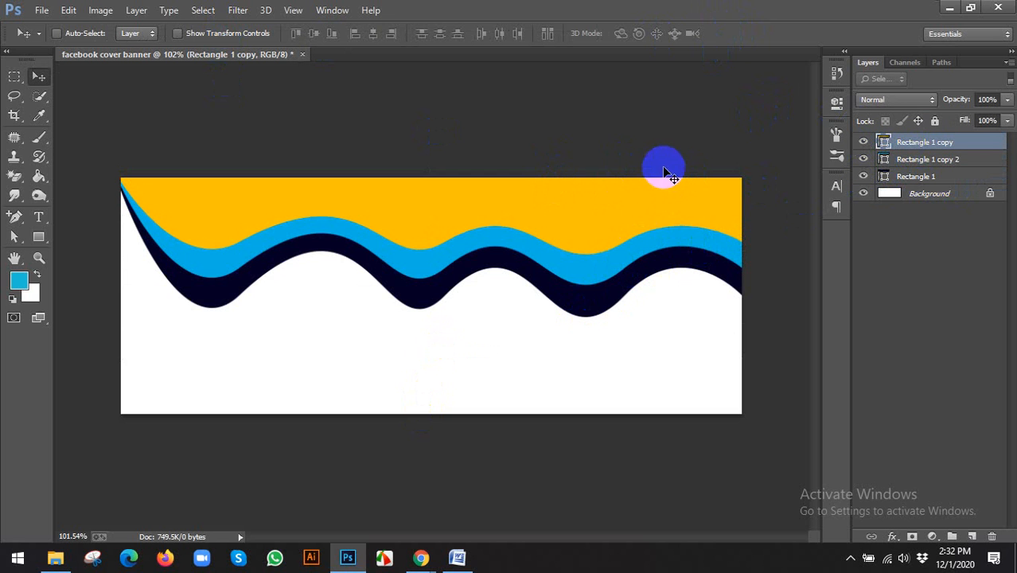
left_click(928, 196)
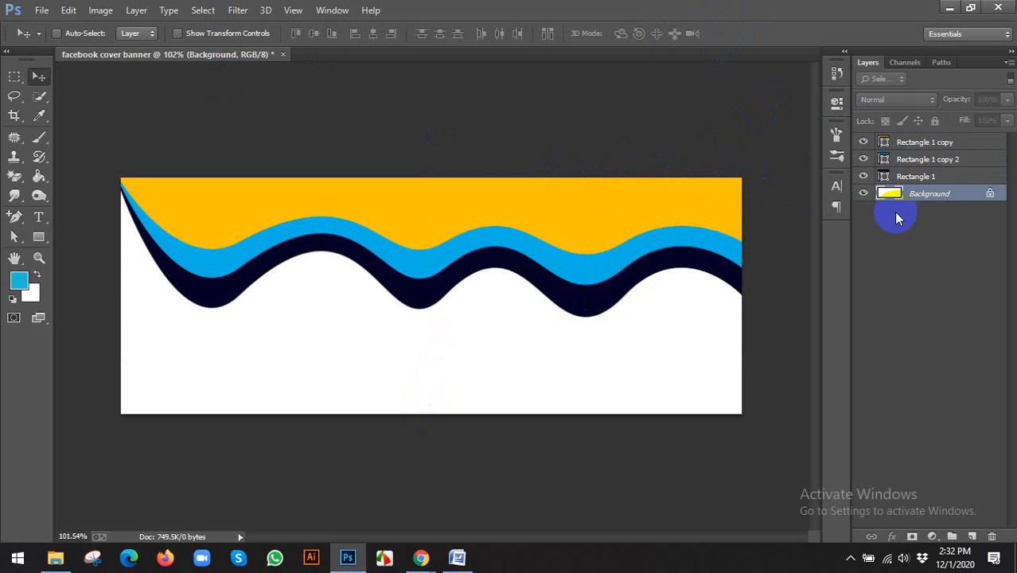
left_click(901, 177)
Step: Enable Bevel & Emboss on the yellow wave layer and set its depth to 409%
left_click(890, 142)
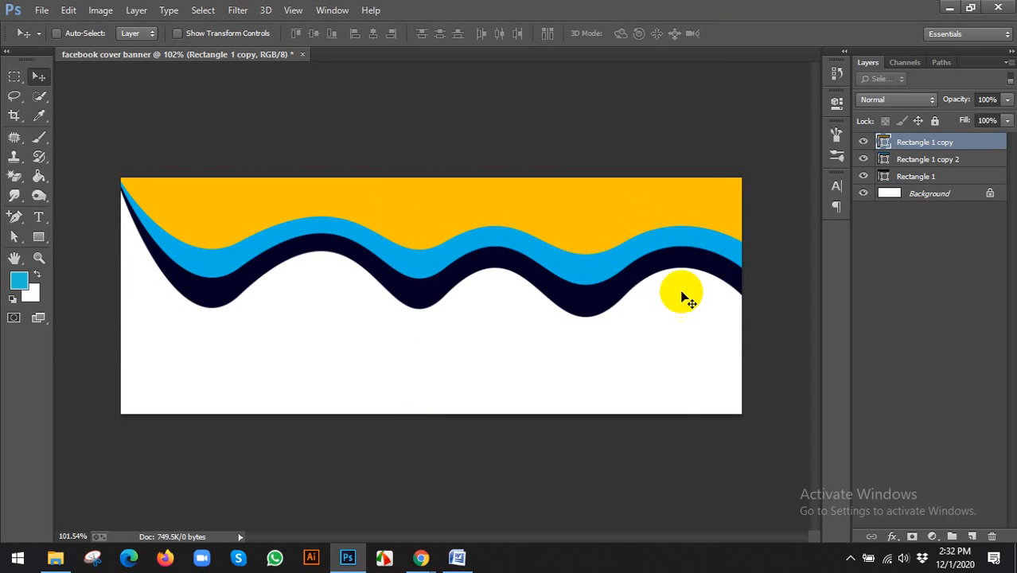
left_click(892, 537)
left_click(901, 354)
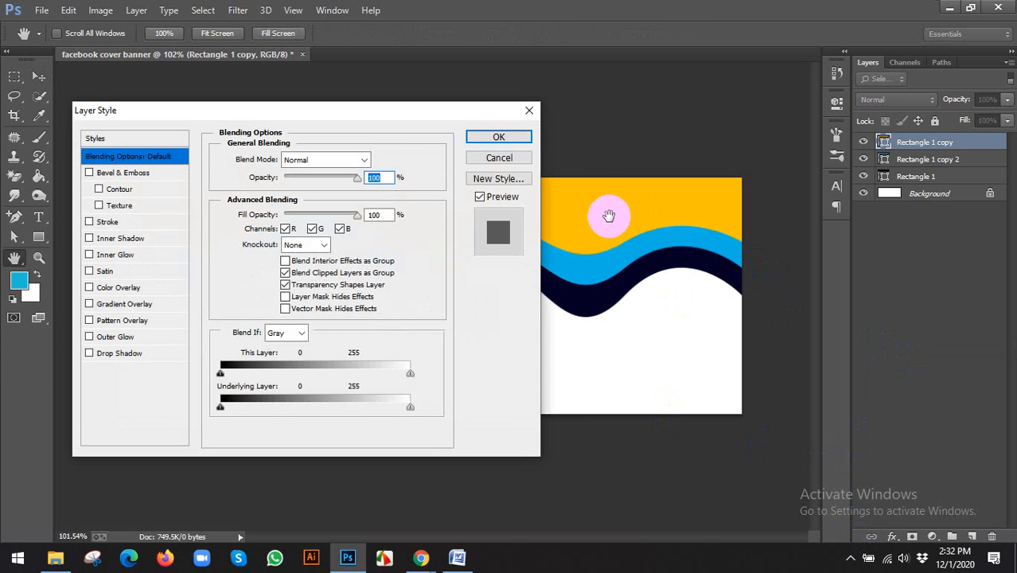
left_click_drag(342, 111, 634, 310)
left_click(425, 367)
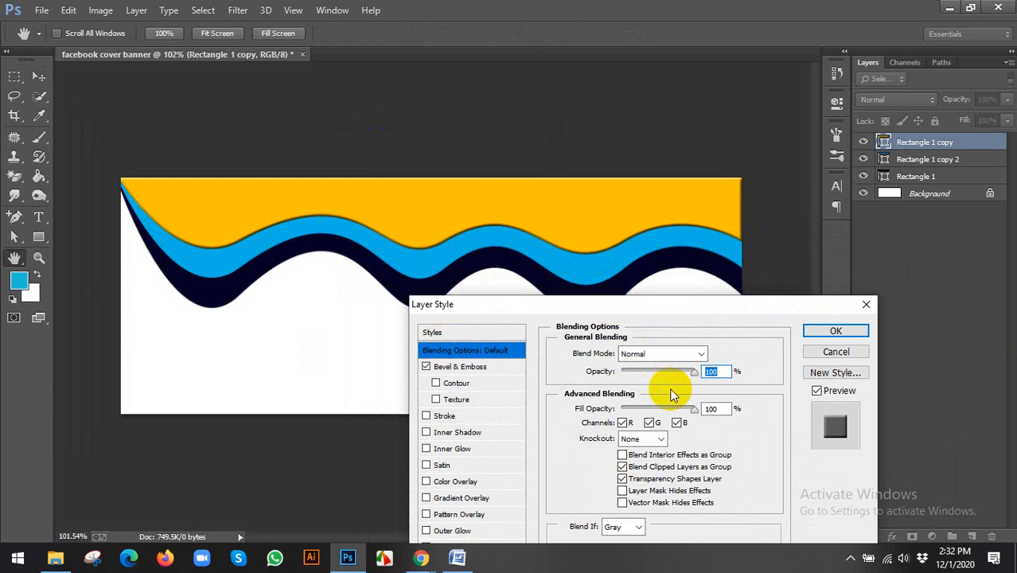
left_click_drag(735, 304, 749, 267)
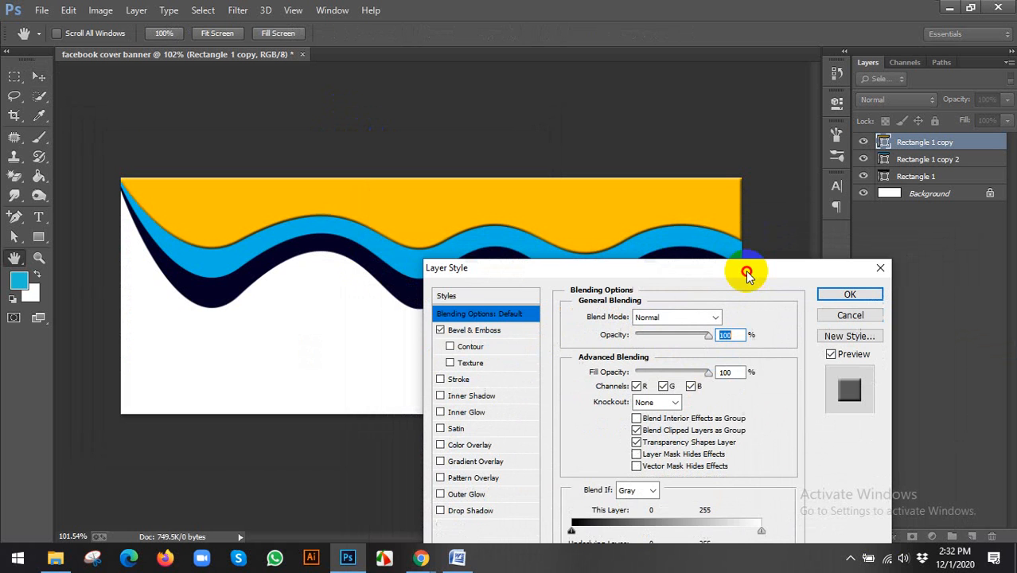
left_click(462, 330)
left_click_drag(685, 280, 689, 306)
left_click_drag(634, 382, 658, 380)
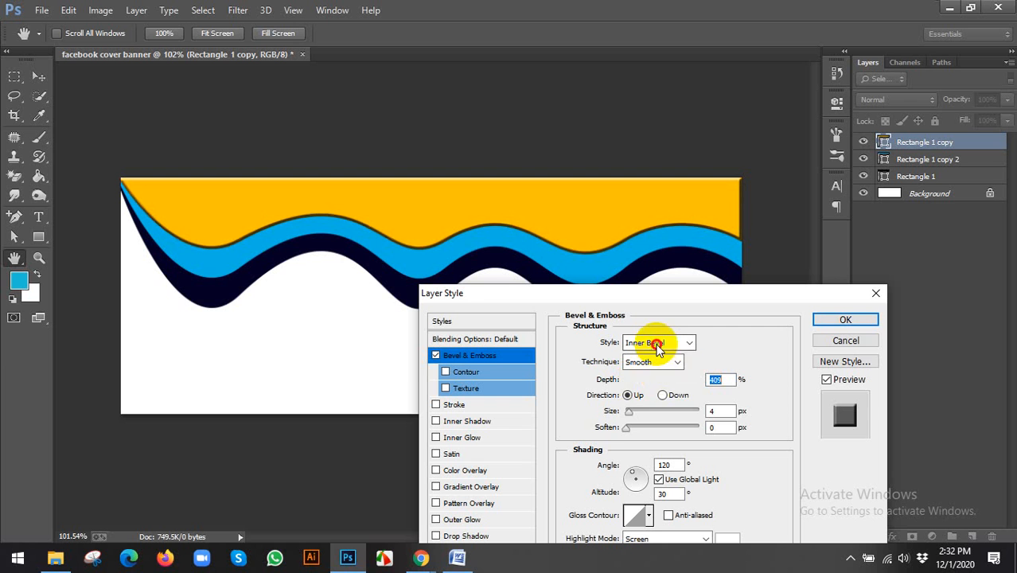
Step: Try the Outer Bevel, Emboss and Stroke Emboss styles on the yellow wave and choose Pillow Emboss
left_click(652, 342)
left_click(646, 358)
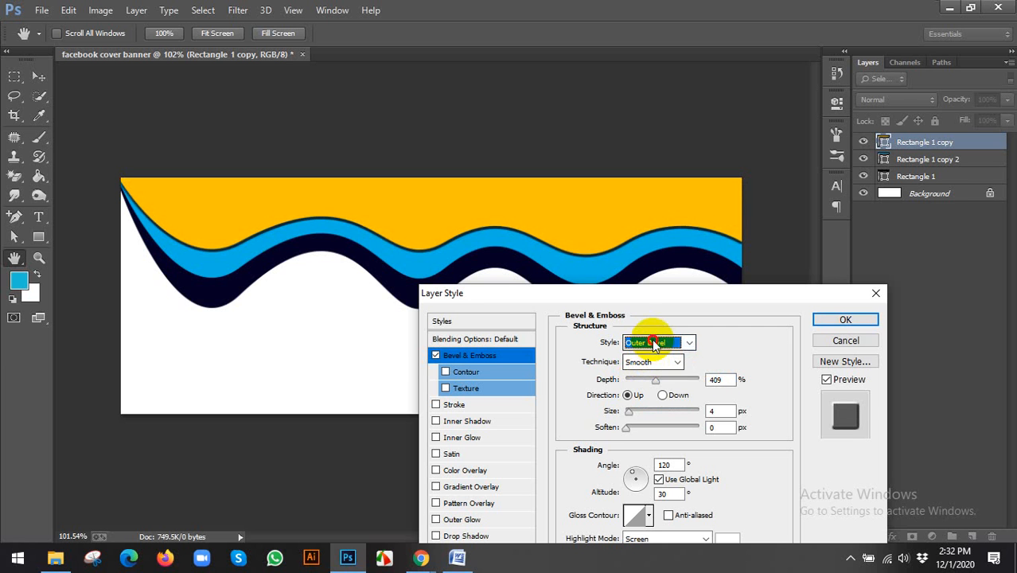
left_click(661, 342)
left_click(641, 382)
left_click(657, 342)
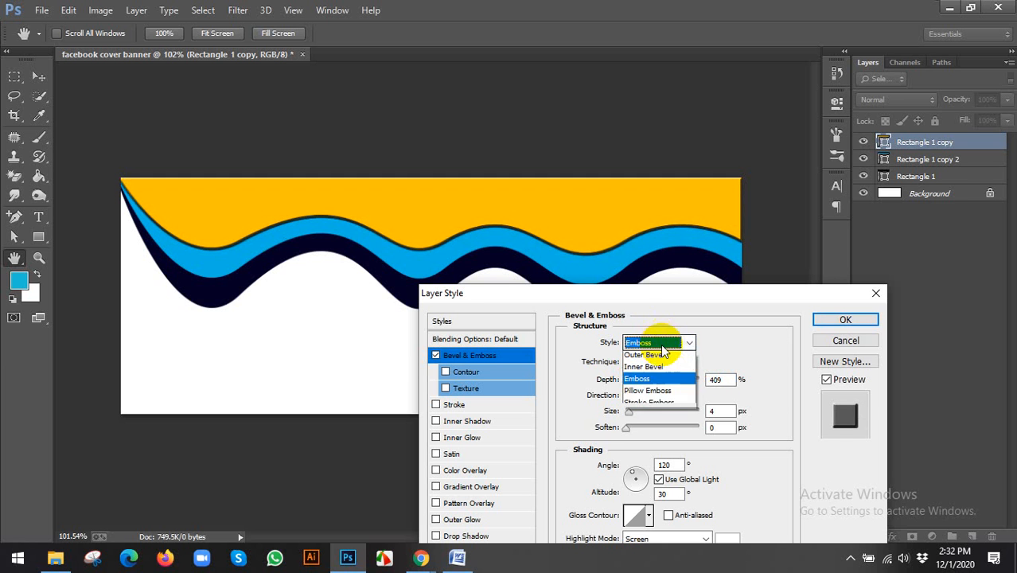
left_click(646, 396)
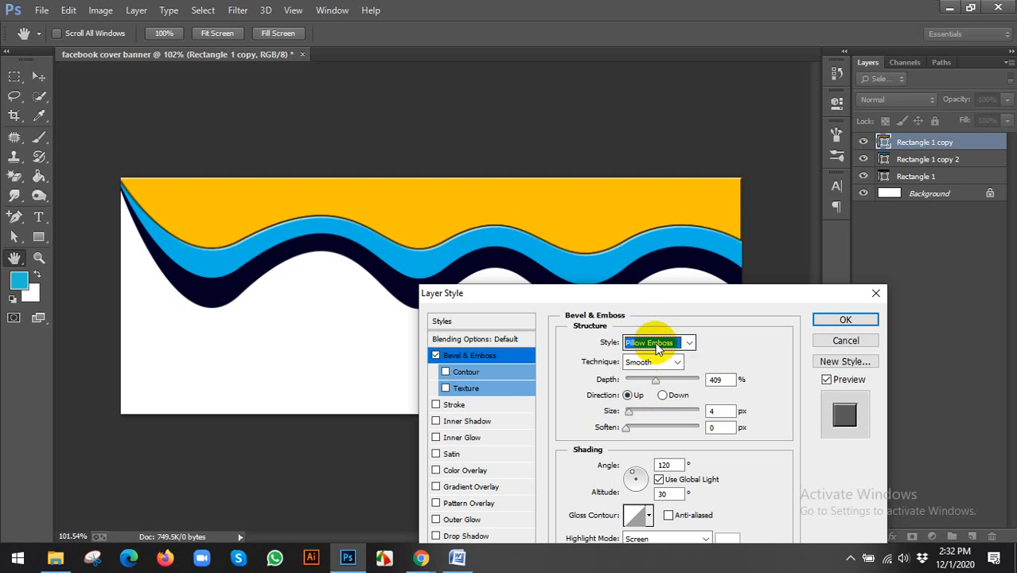
left_click(648, 411)
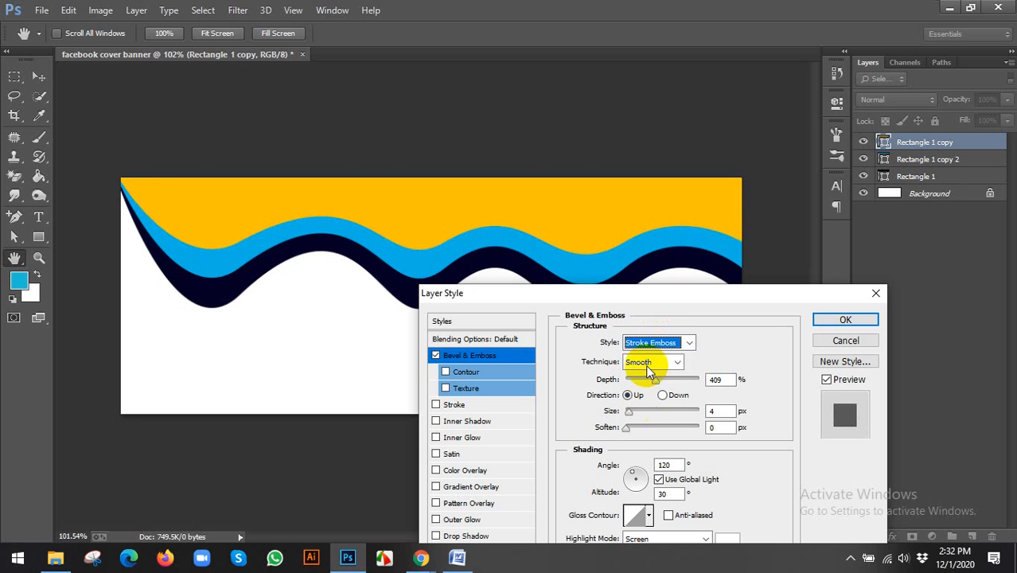
left_click(653, 343)
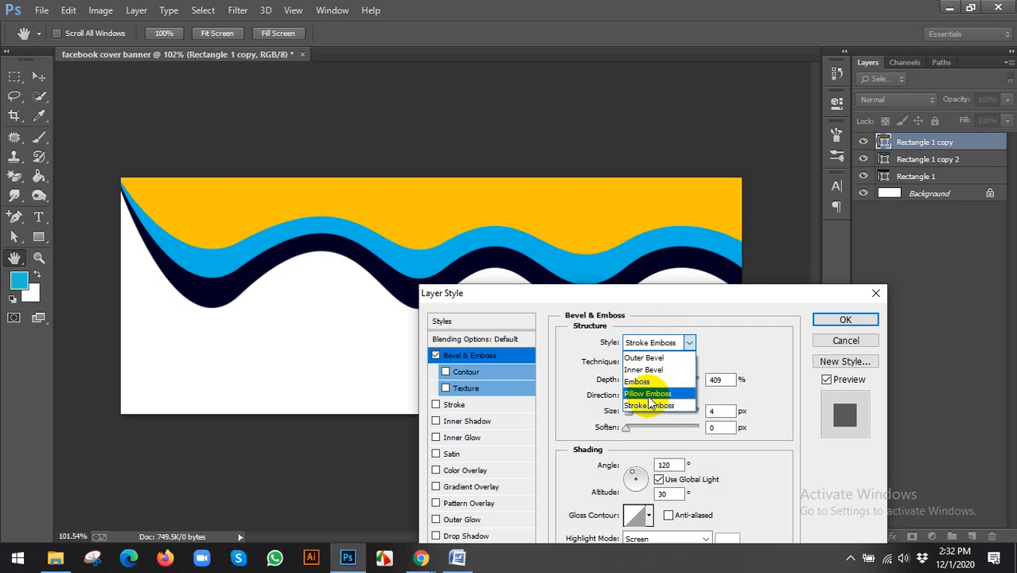
left_click(646, 394)
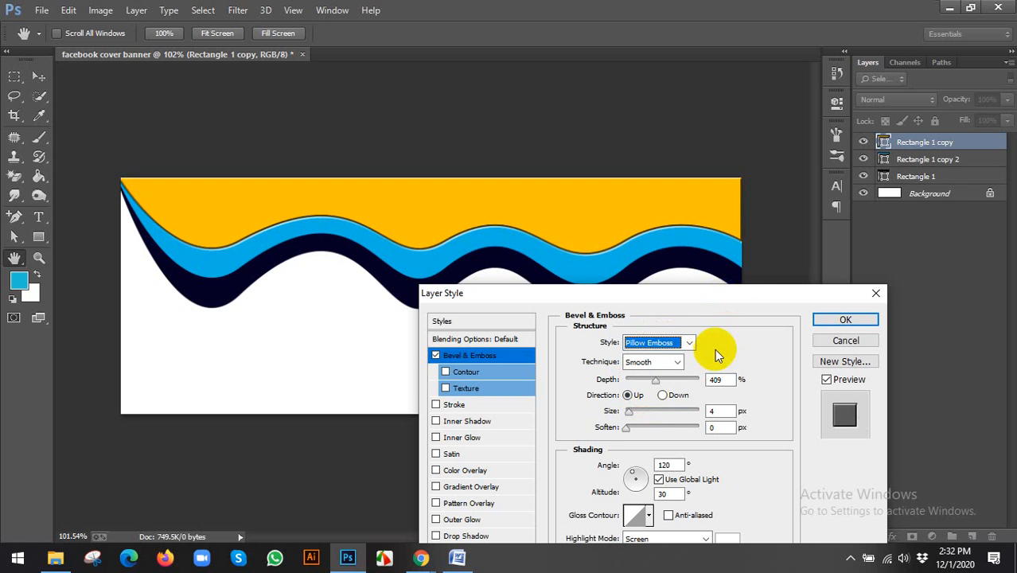
Step: Set the yellow wave's pillow emboss to 83% depth, Down direction and 20 px size
mouse_move(654, 380)
left_mouse_down()
mouse_move(619, 381)
mouse_move(672, 381)
mouse_move(606, 382)
mouse_move(690, 384)
mouse_move(638, 382)
left_mouse_up()
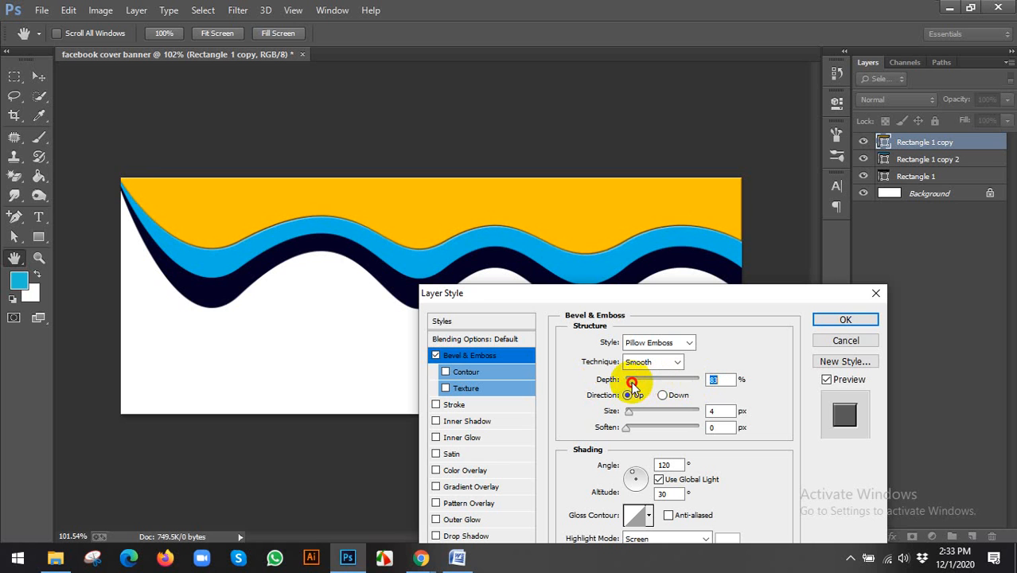
left_click(662, 395)
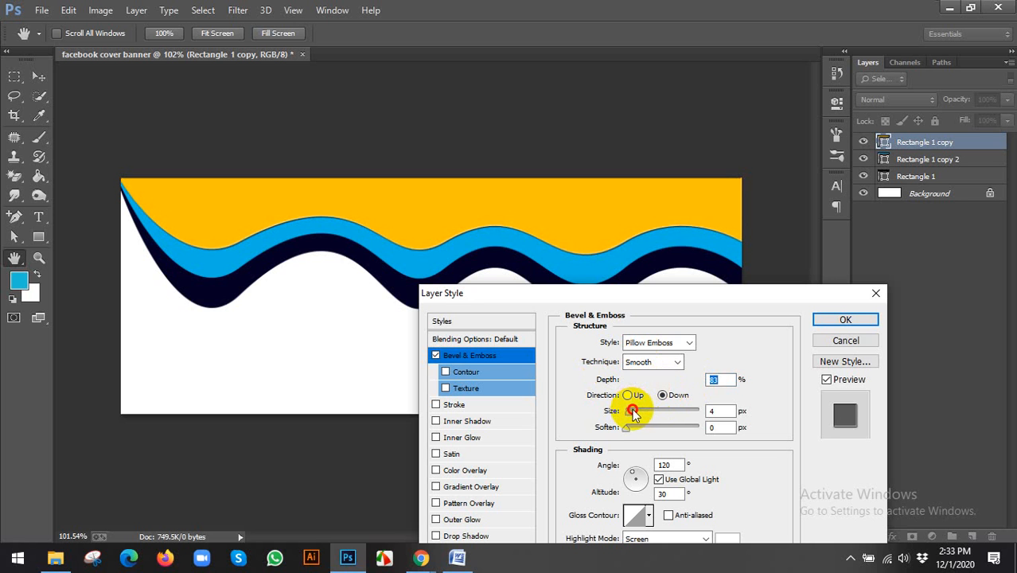
left_click_drag(634, 413, 638, 418)
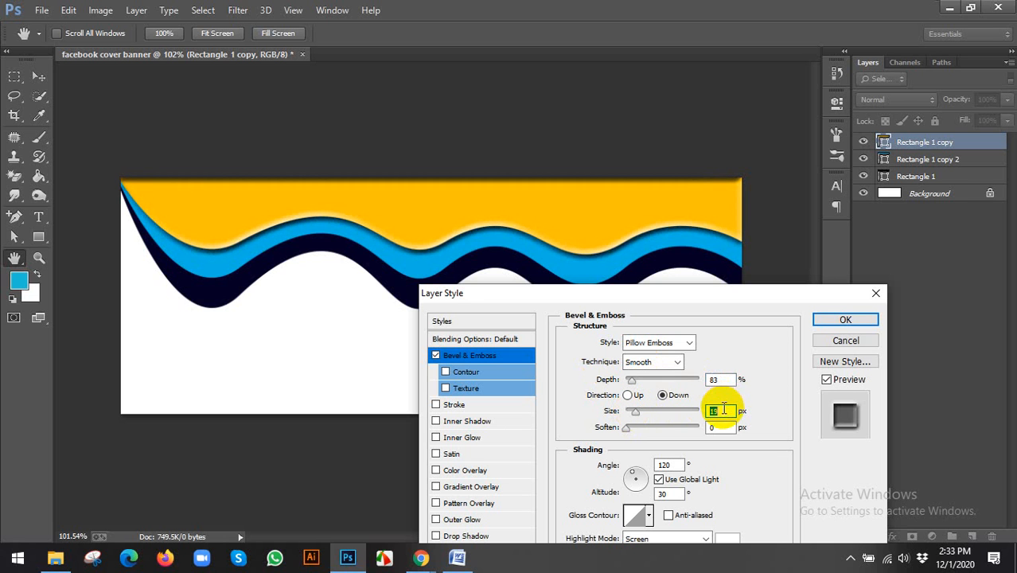
key("Up")
left_click(708, 299)
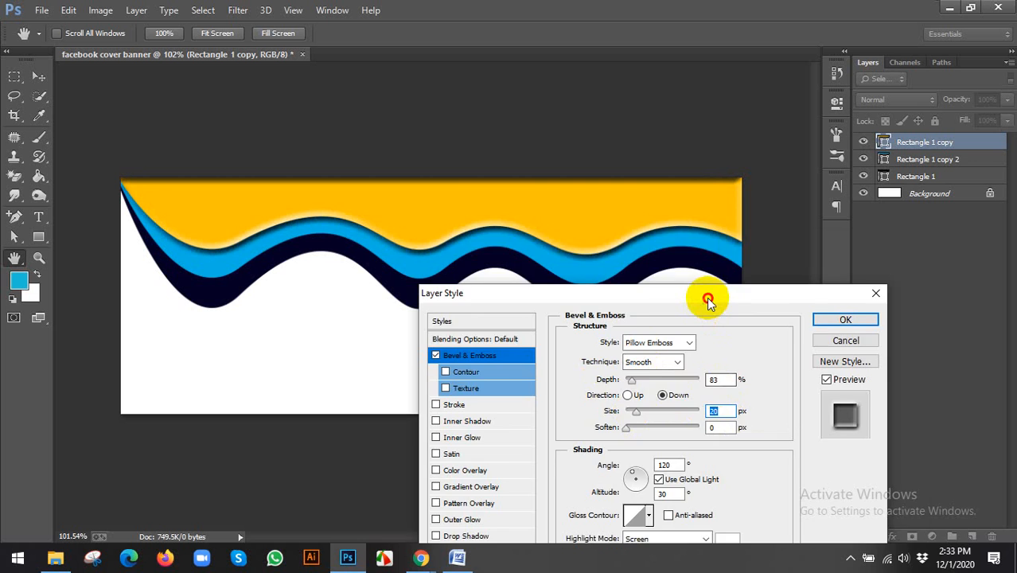
left_click_drag(709, 299, 746, 251)
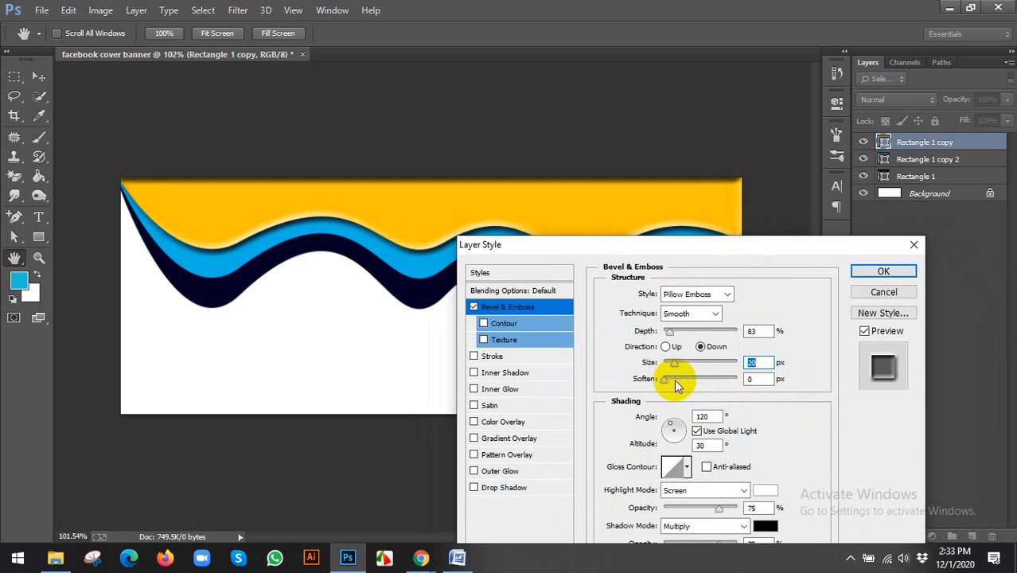
Step: Soften the yellow wave's pillow emboss by 10 px and apply the layer style
left_click_drag(665, 380, 640, 382)
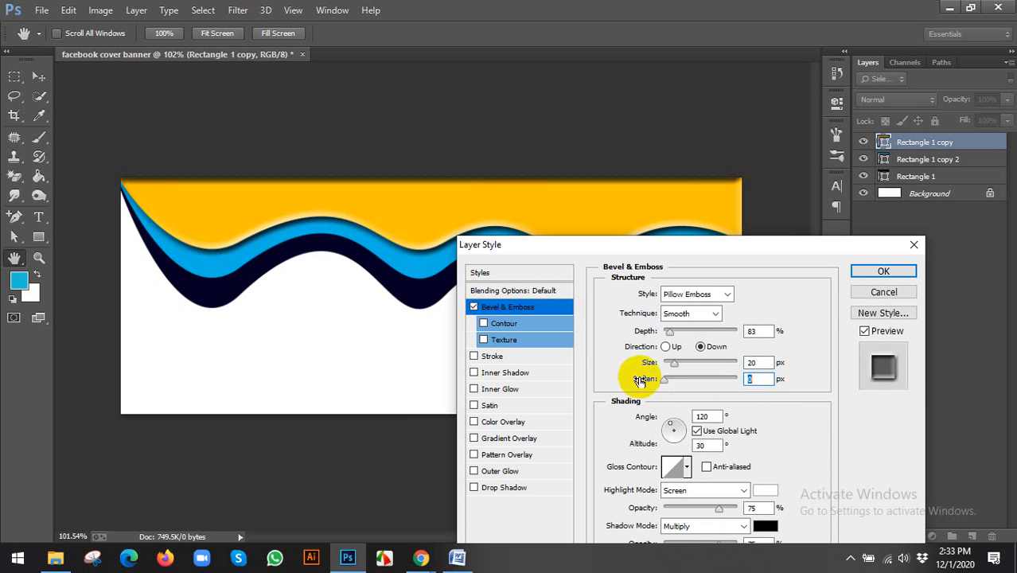
left_click(705, 382)
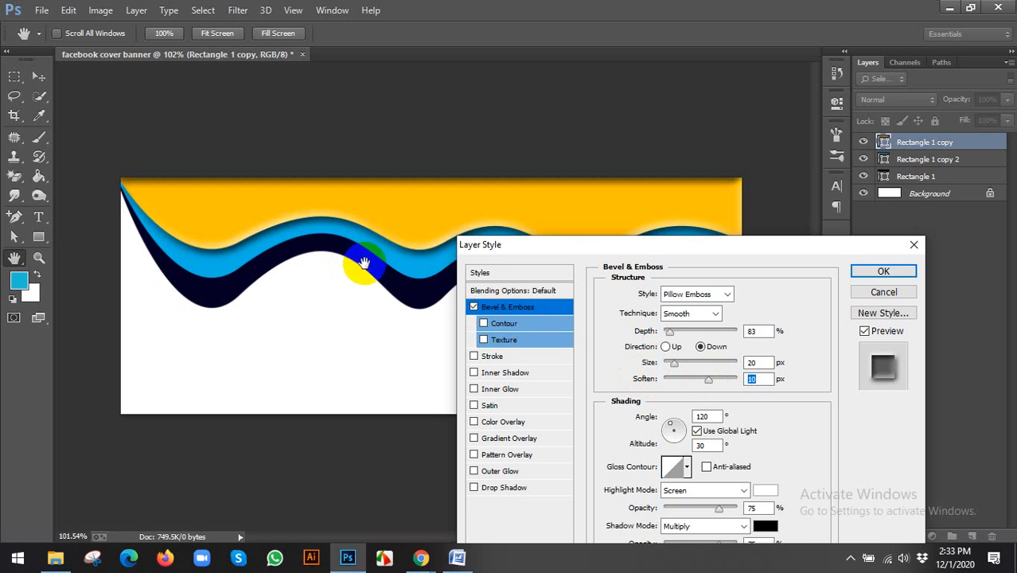
left_click_drag(625, 253, 611, 301)
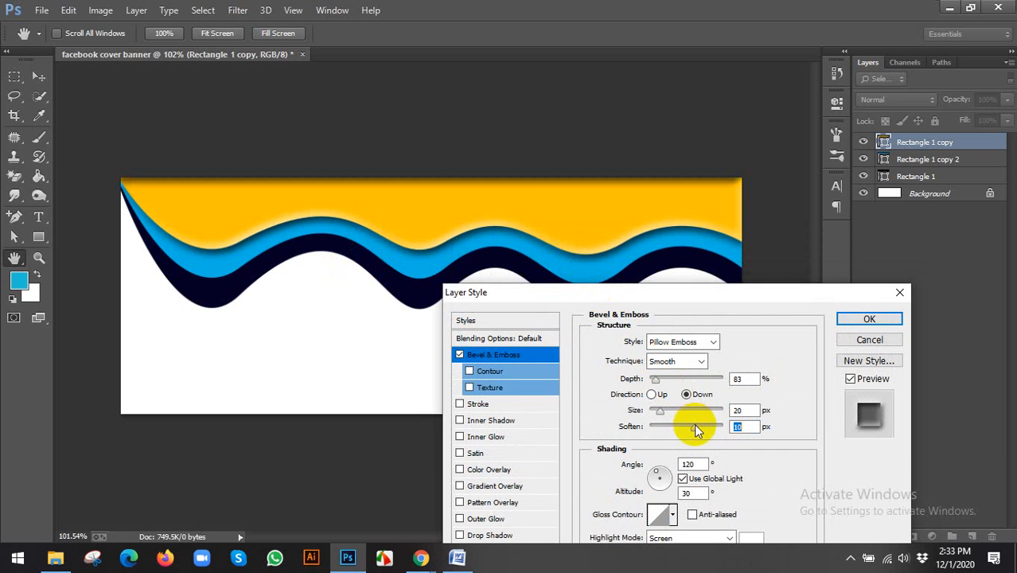
left_click_drag(695, 426, 683, 429)
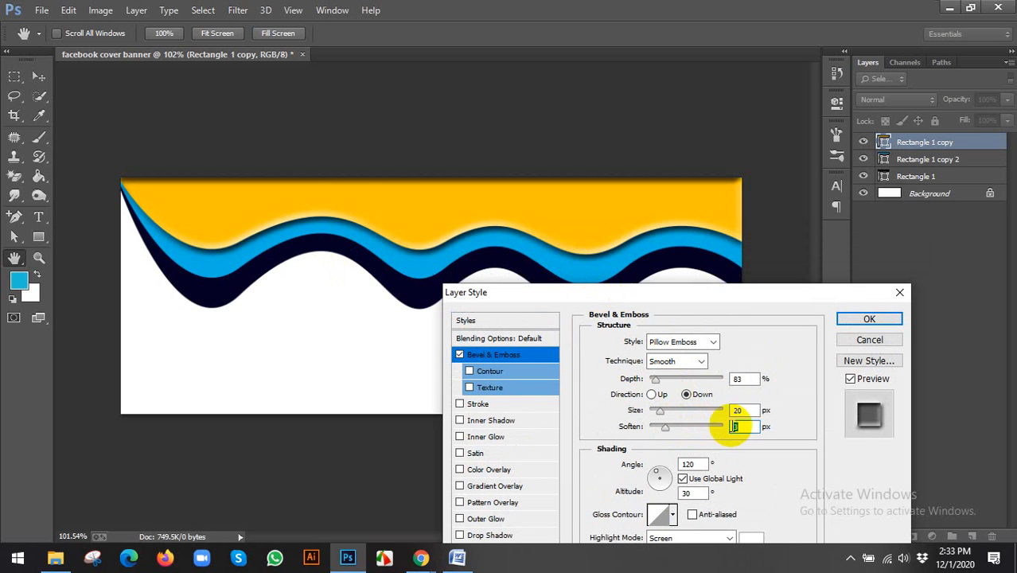
scroll(749, 429, "up", 3)
scroll(749, 428, "up", 1)
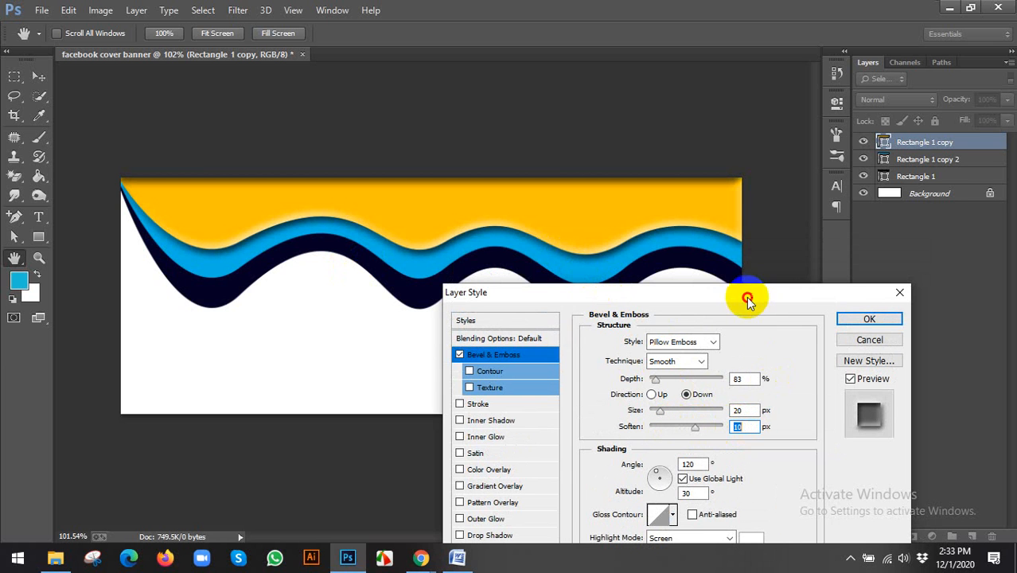
left_click_drag(748, 299, 570, 295)
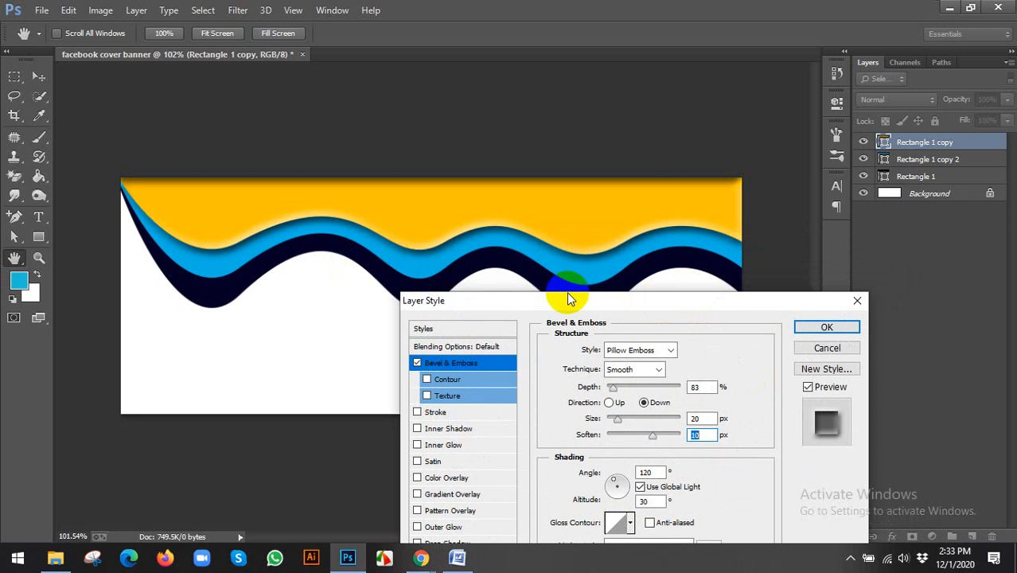
left_click(806, 328)
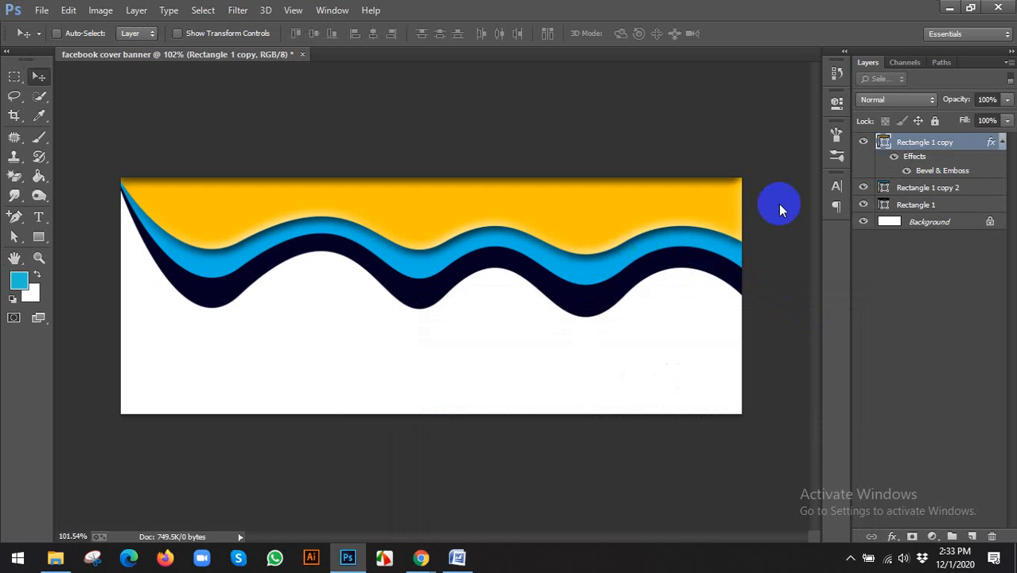
Step: Copy the yellow wave's layer style and paste it onto the blue wave layer
right_click(953, 150)
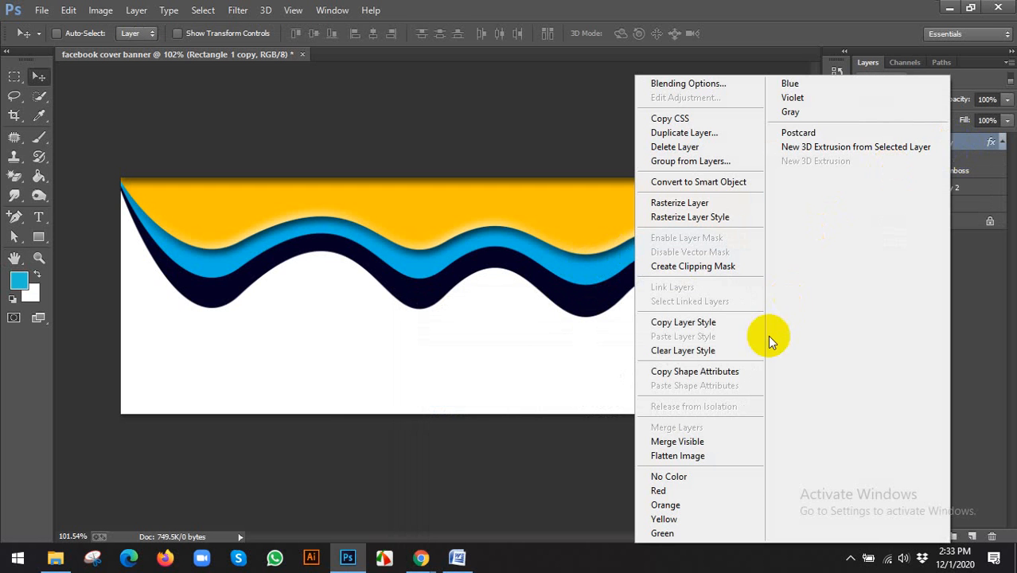
left_click(665, 322)
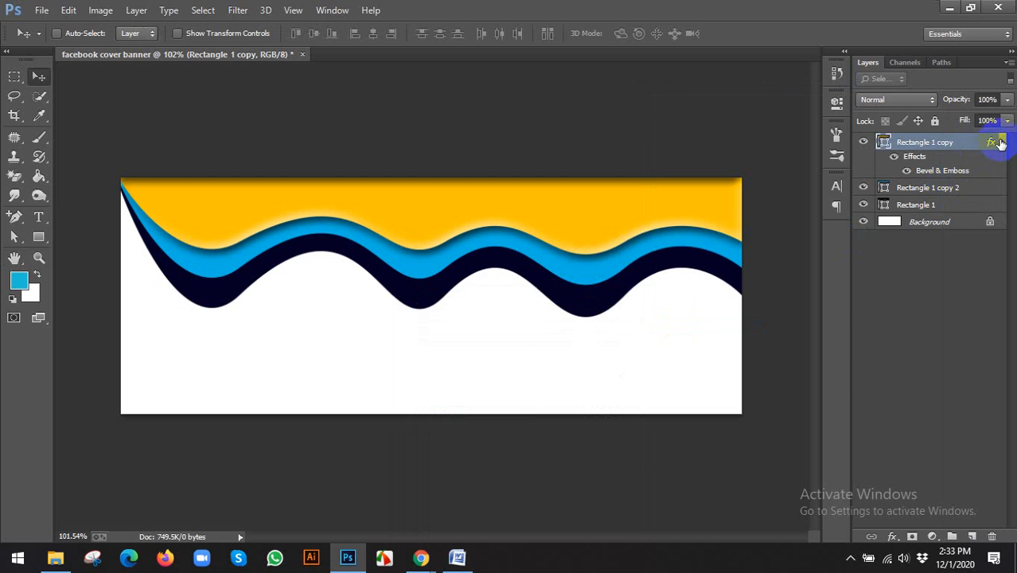
left_click(1001, 143)
left_click(919, 161)
left_click(864, 159)
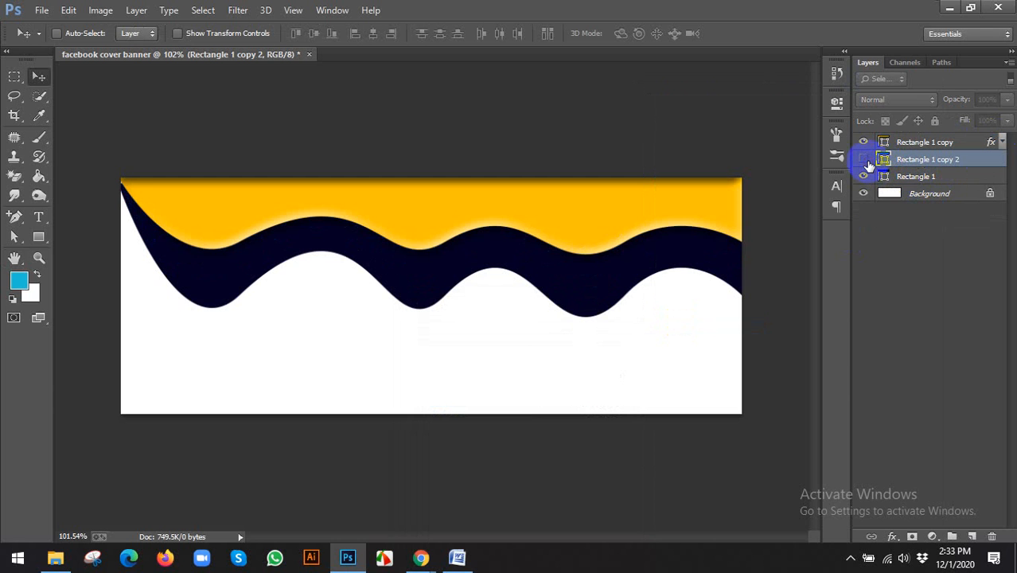
left_click(864, 159)
right_click(923, 162)
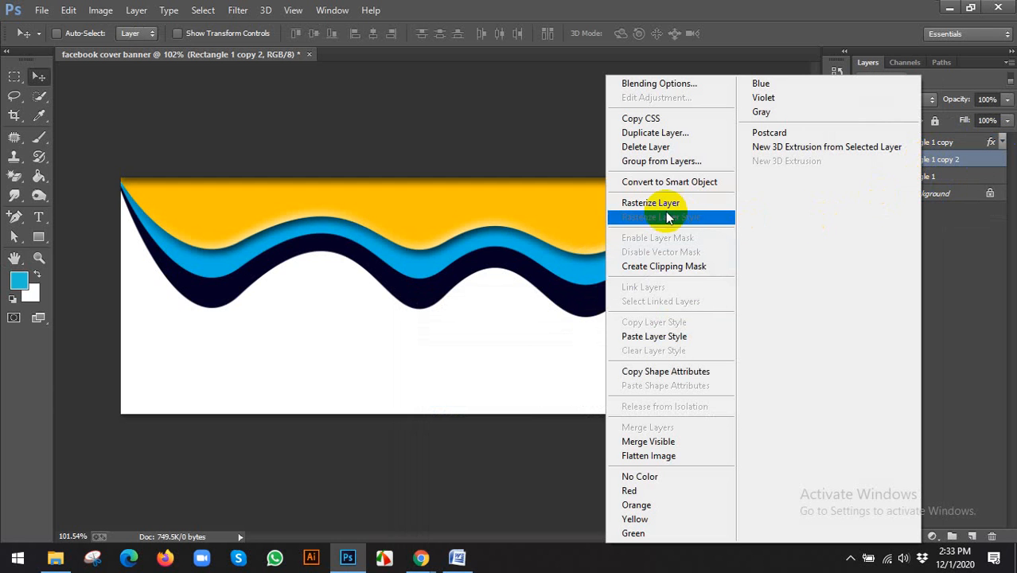
left_click(654, 336)
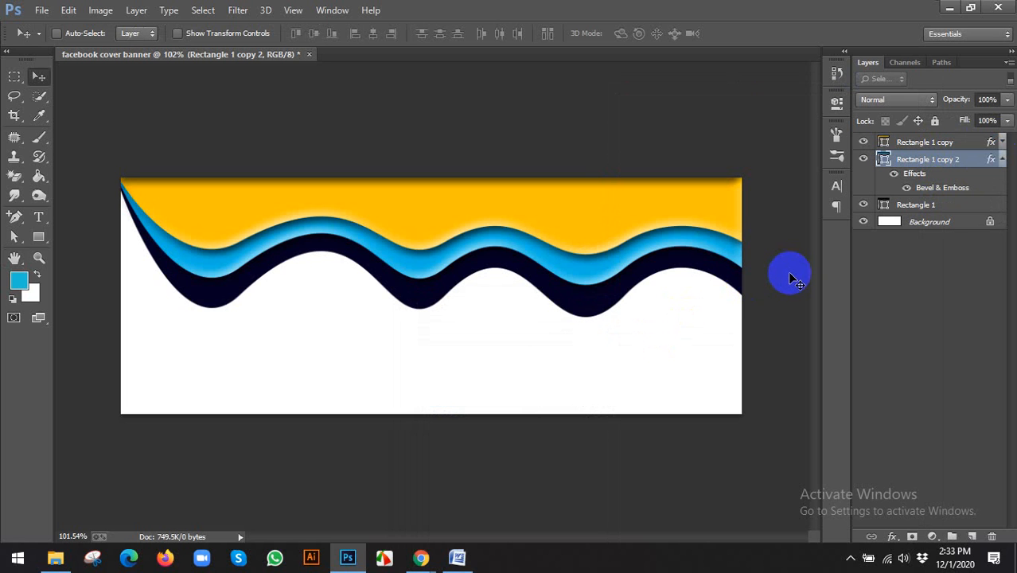
Step: Recolour the dark navy wave to orange (ff9d1f) and collapse the blue wave layer's effects list
left_click(927, 206)
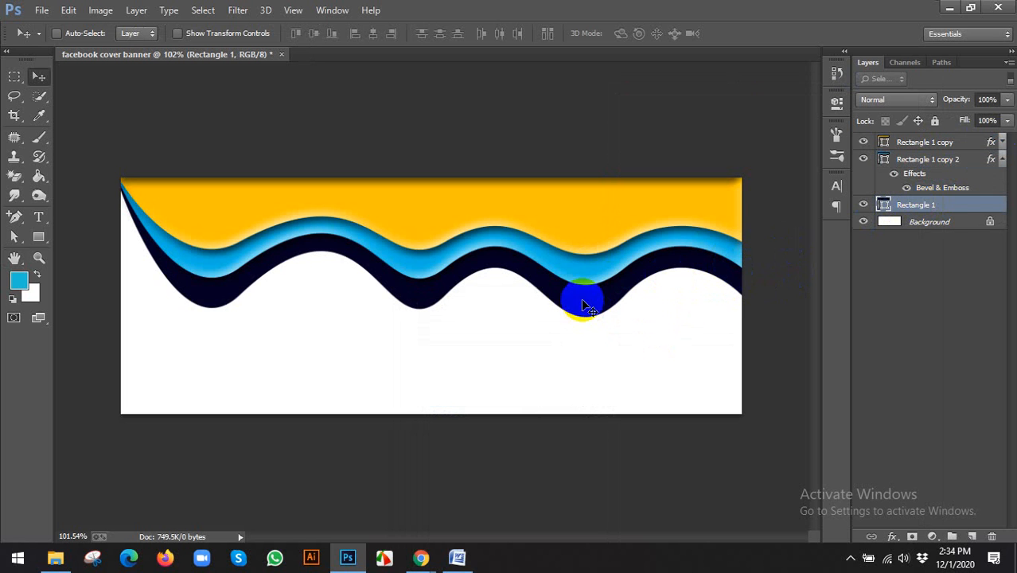
double_click(883, 206)
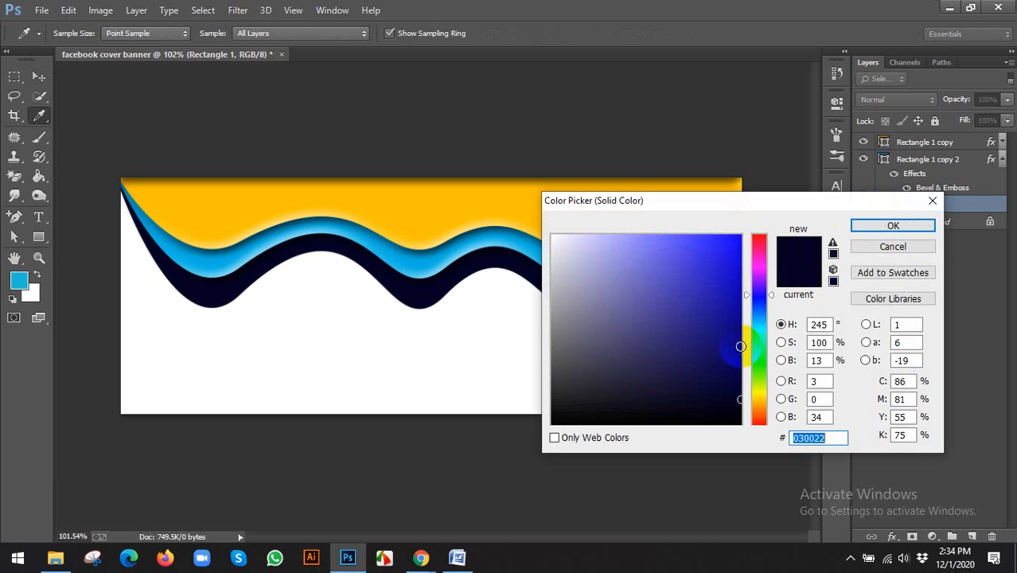
left_click(761, 401)
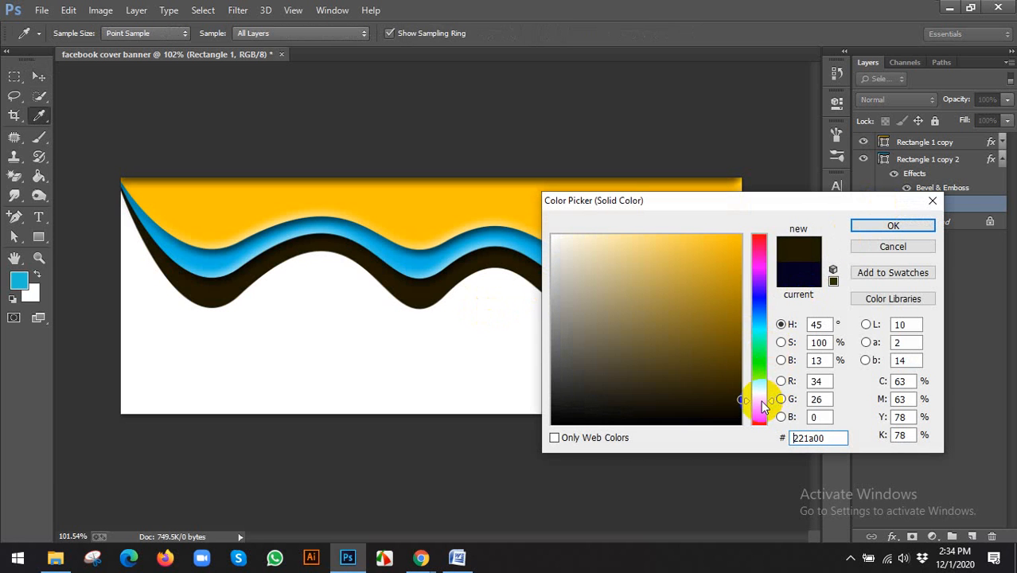
left_click_drag(766, 400, 762, 405)
left_click_drag(718, 248, 718, 227)
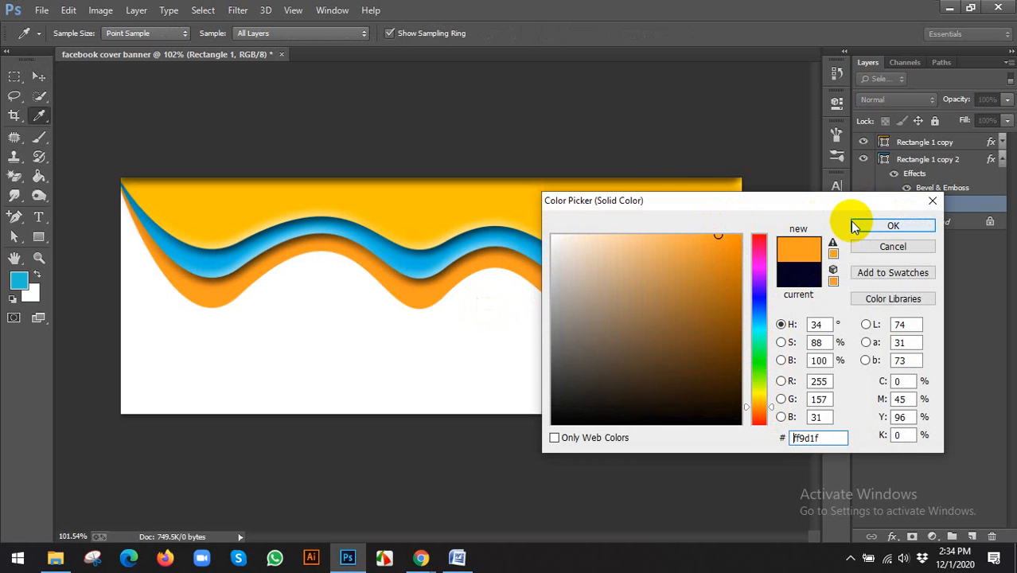
left_click(904, 224)
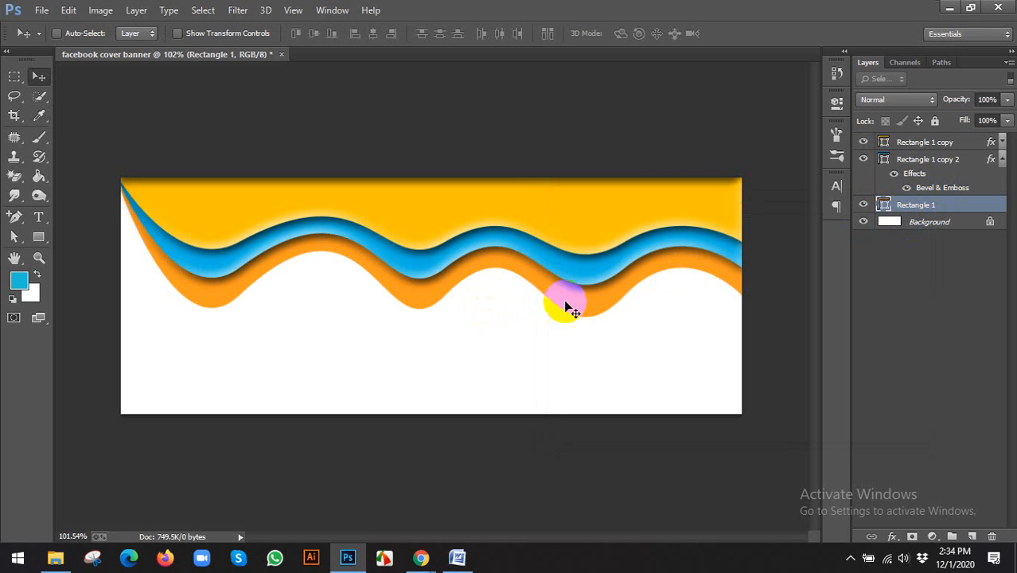
scroll(512, 288, "up", 1)
scroll(512, 278, "down", 1)
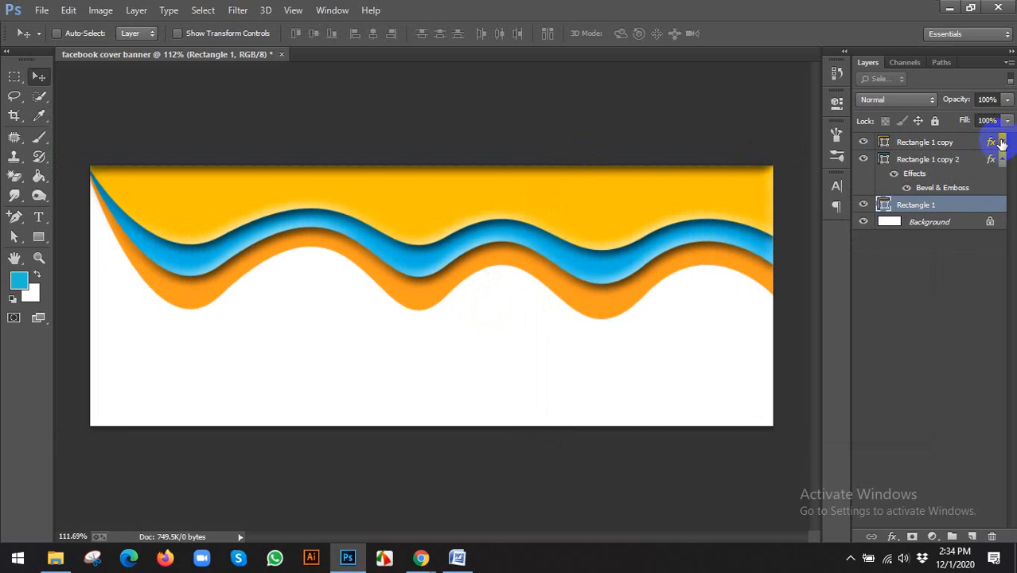
left_click(1001, 160)
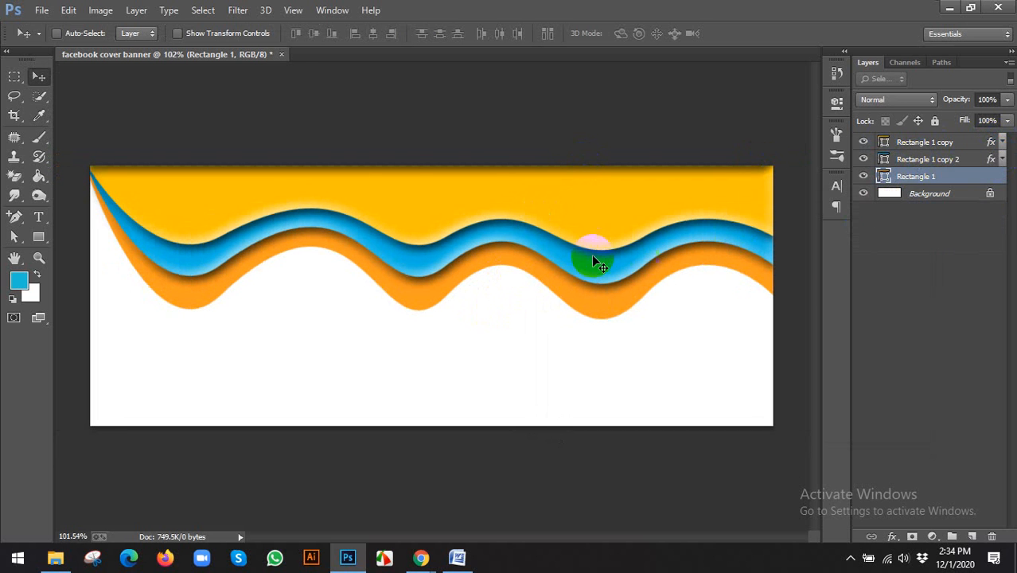
Step: Fill the Background layer with a light orange, picked as a paler tint of the orange wave's ff9d1f
scroll(592, 263, "down", 2)
left_click(949, 196)
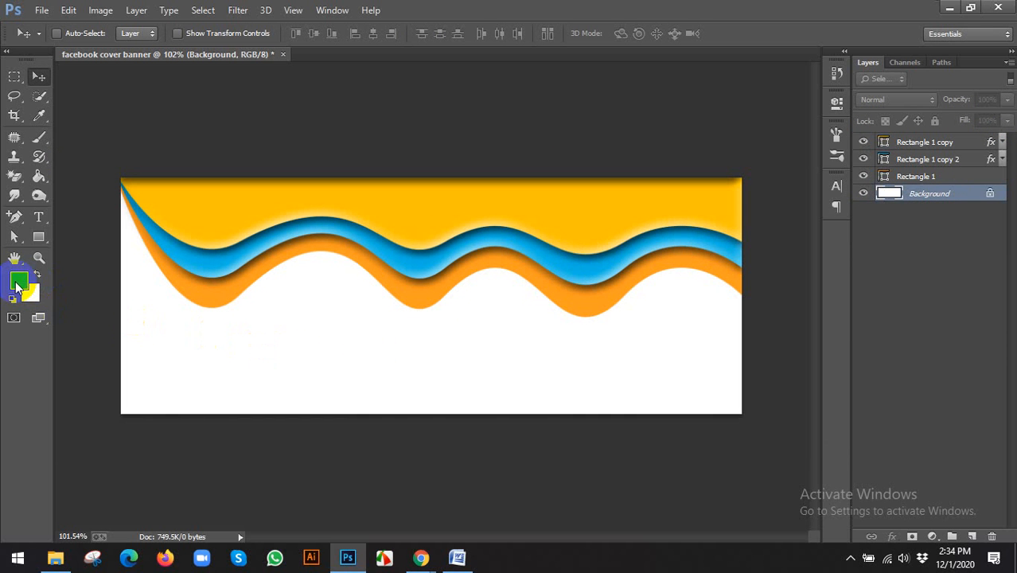
left_click(17, 283)
left_click(214, 296)
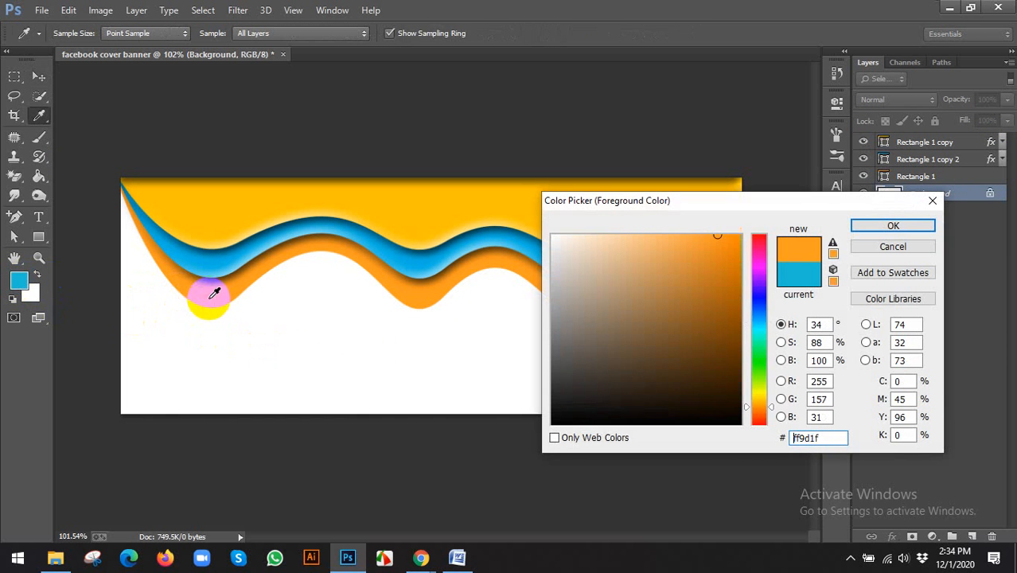
left_click(671, 234)
left_click(894, 225)
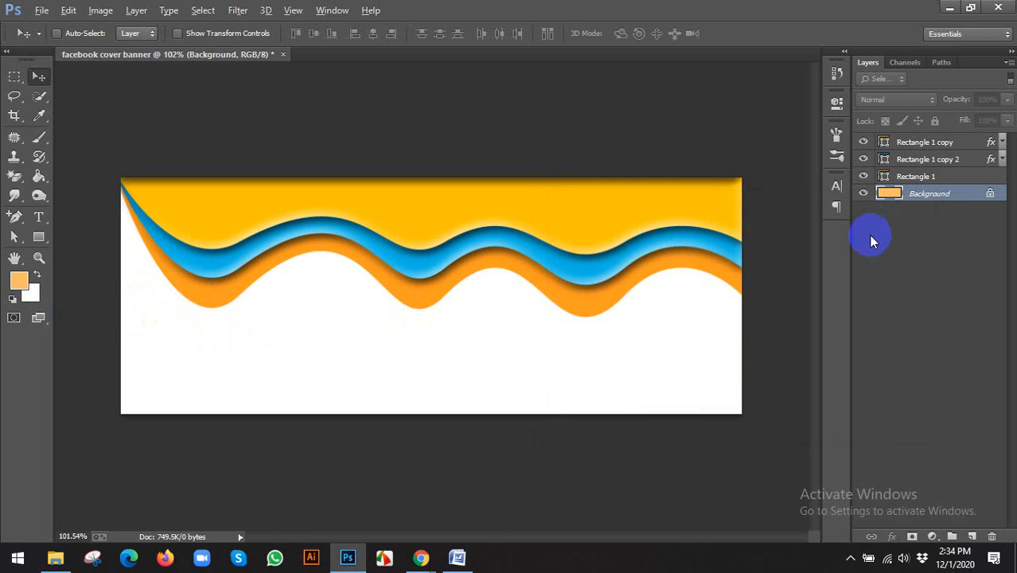
key("alt+BackSpace")
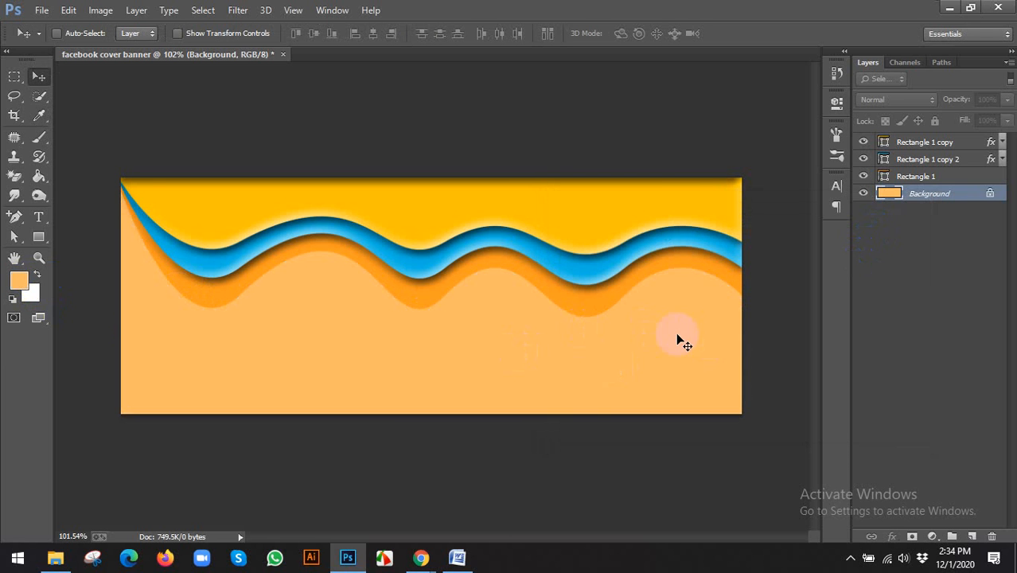
scroll(613, 373, "down", 1, "alt")
scroll(613, 378, "up", 1)
Step: Switch to Chrome, scan the related paper-cut images and open the Vecteezy page of the yellow and blue reference
mouse_move(415, 557)
left_click(370, 502)
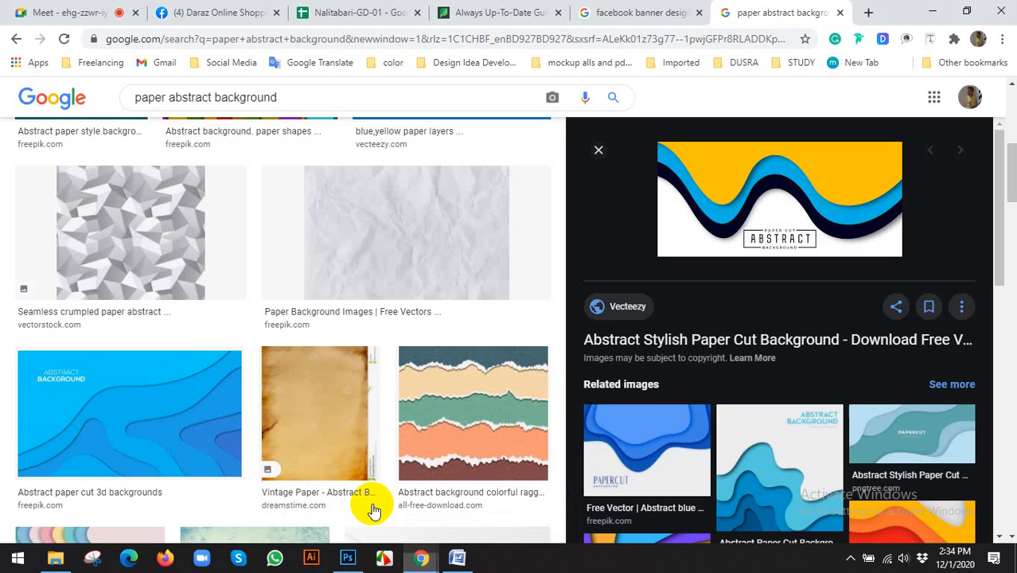
scroll(800, 314, "down", 2)
scroll(799, 321, "down", 1)
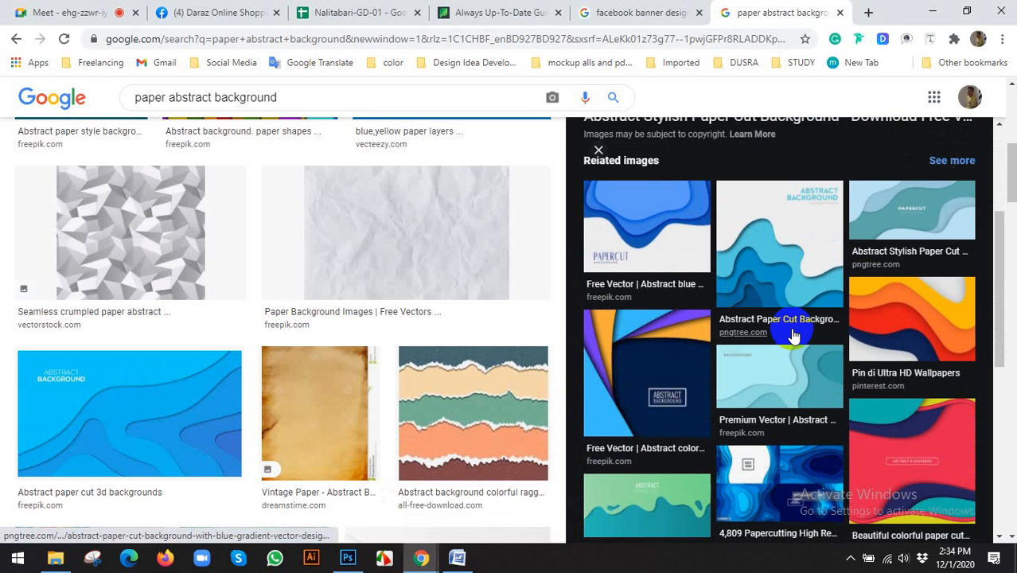
scroll(792, 325, "up", 3)
left_click(727, 342)
Step: Look through the reference's related images and open the full set of related results
scroll(818, 333, "down", 4)
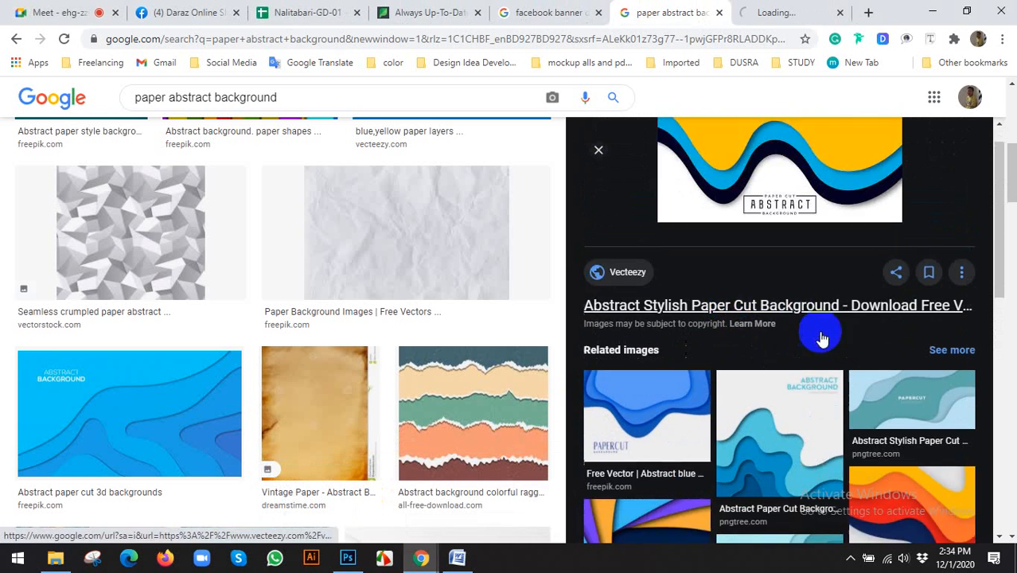
scroll(823, 341, "up", 3)
scroll(667, 299, "down", 1)
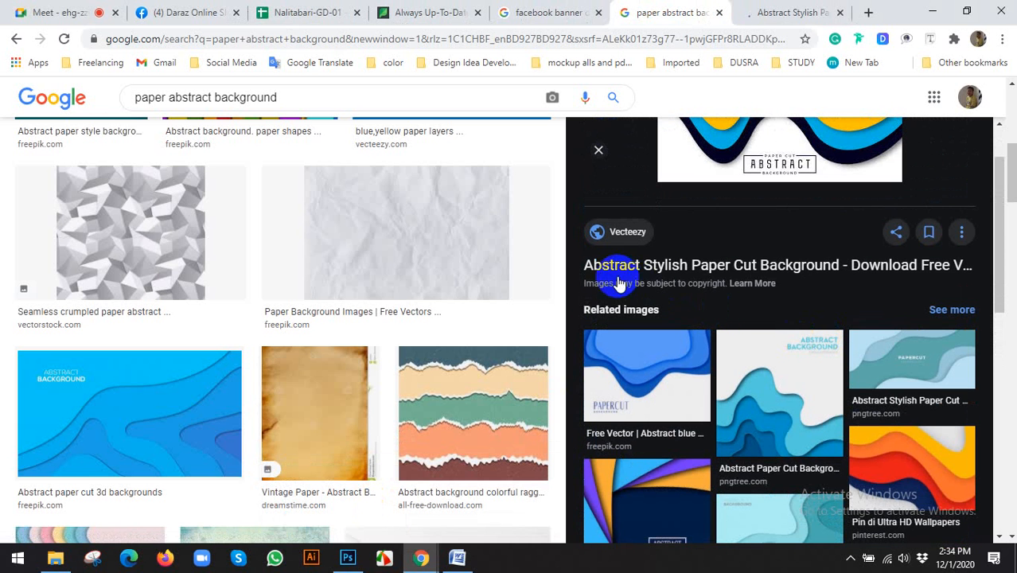
scroll(806, 283, "down", 5)
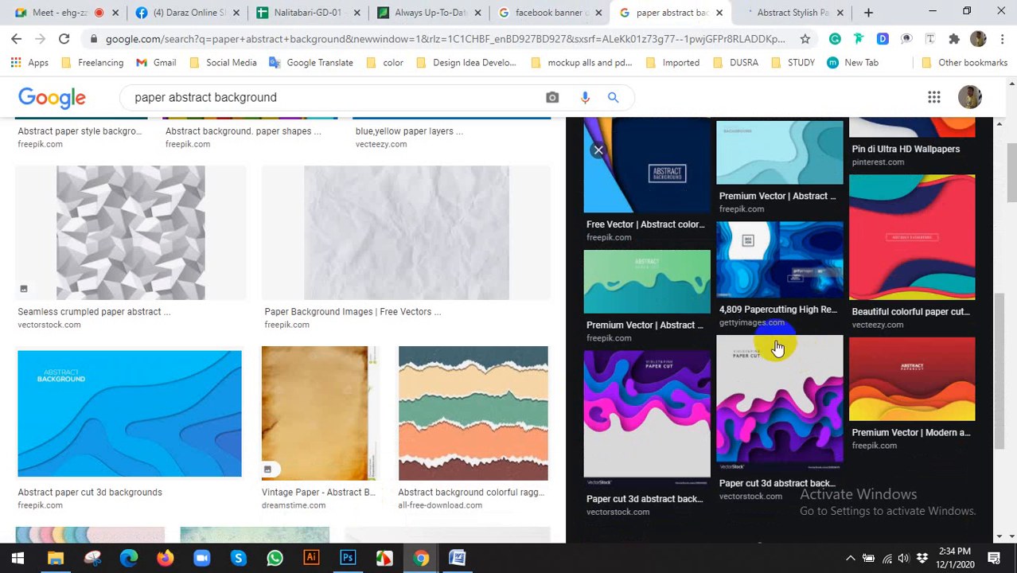
scroll(684, 319, "down", 4)
left_click(776, 328)
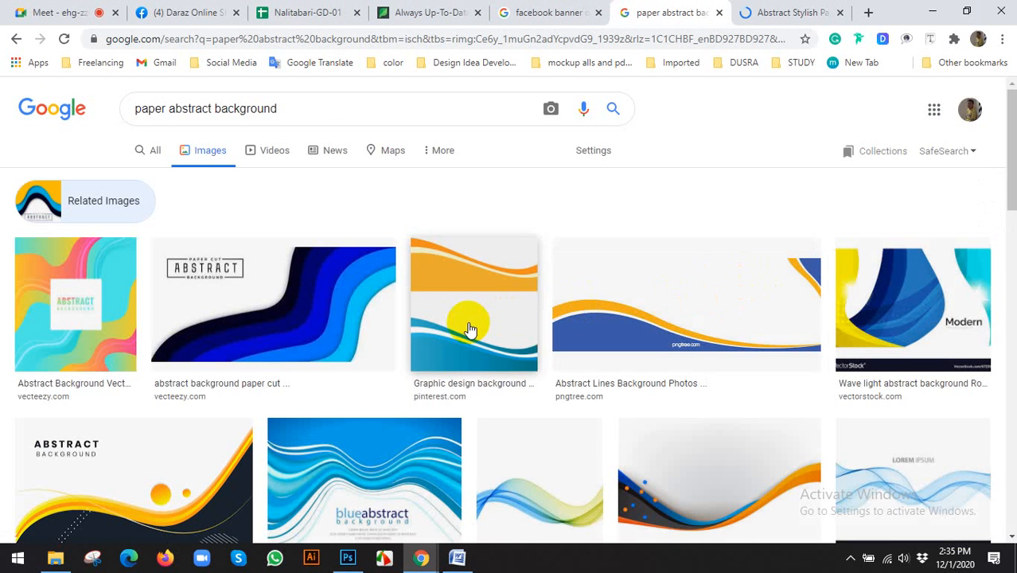
Step: Browse the related abstract backgrounds and preview the Freepik banner with 3d abstract paper cut waves
scroll(468, 322, "down", 1)
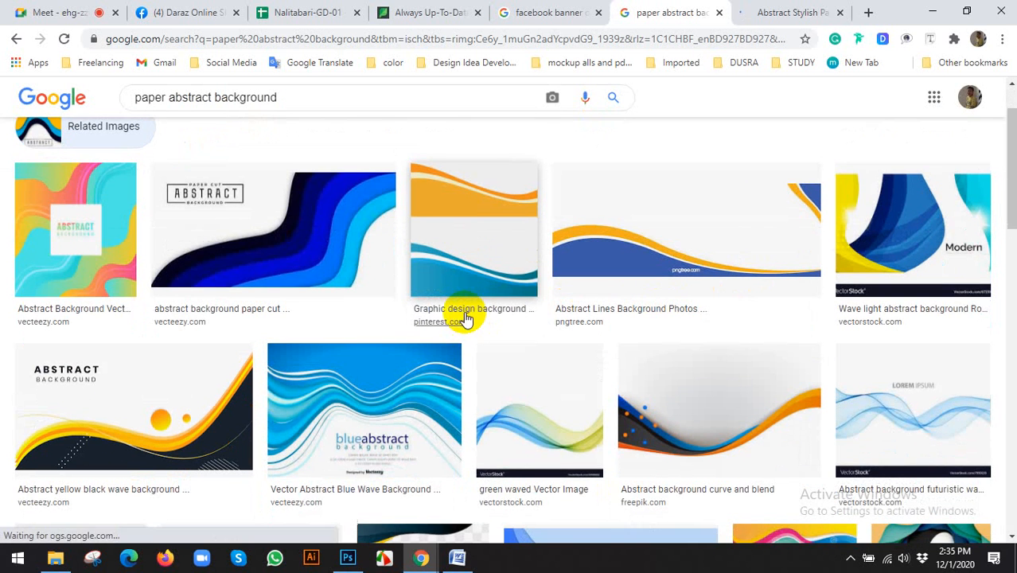
scroll(471, 312, "down", 1)
scroll(472, 310, "down", 2)
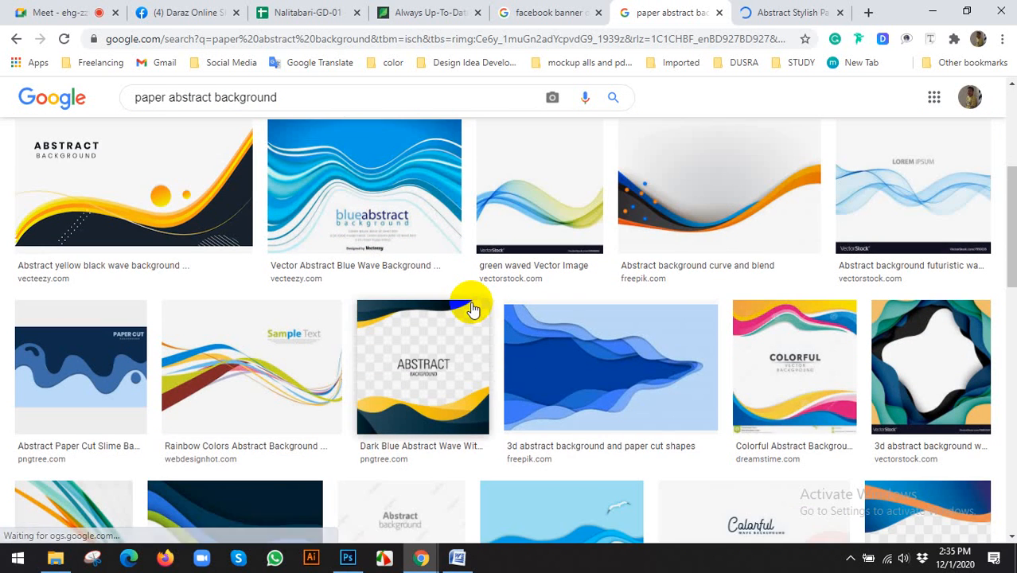
scroll(473, 309, "down", 1)
scroll(473, 308, "down", 2)
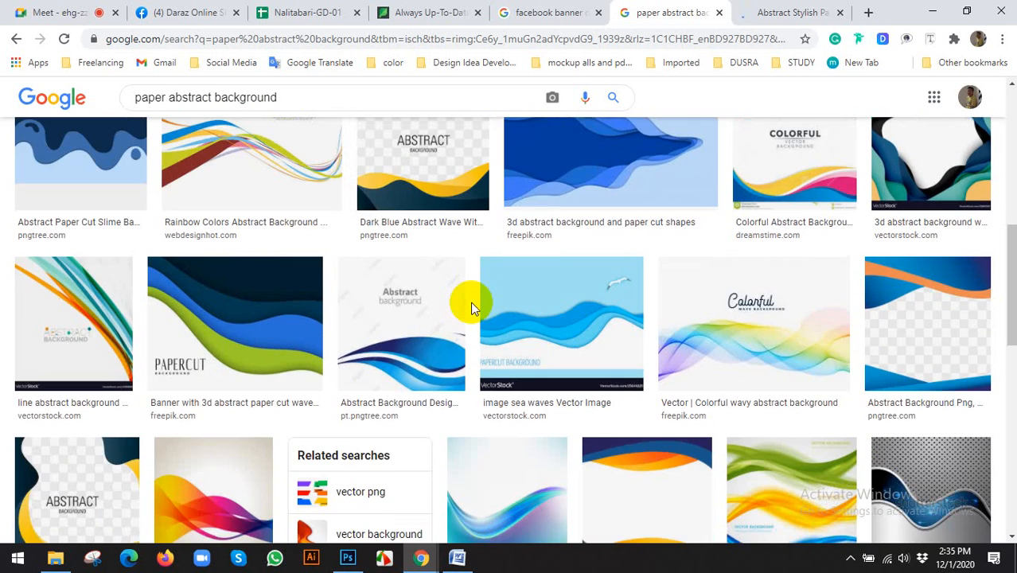
left_click(244, 332)
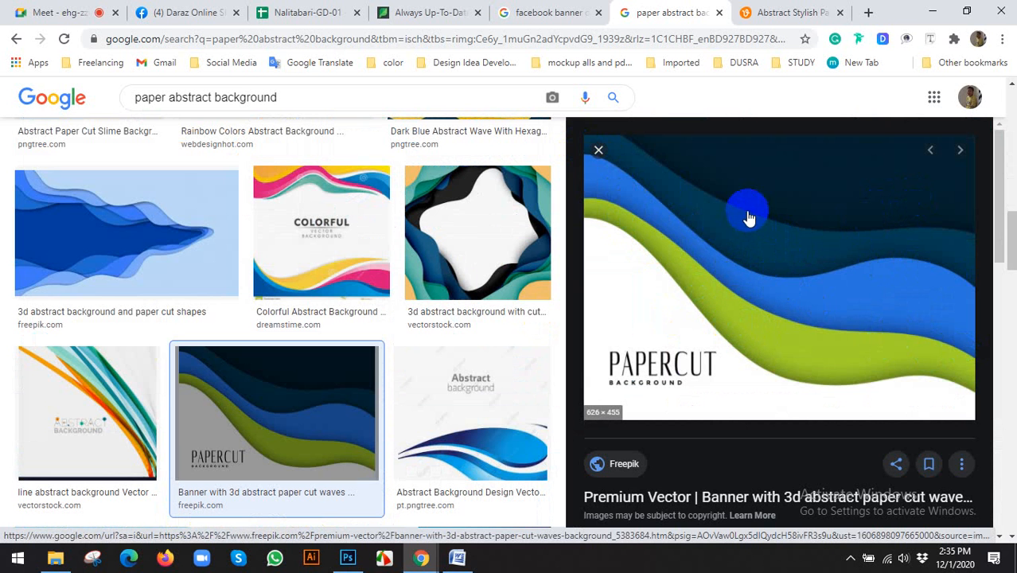
left_click(599, 151)
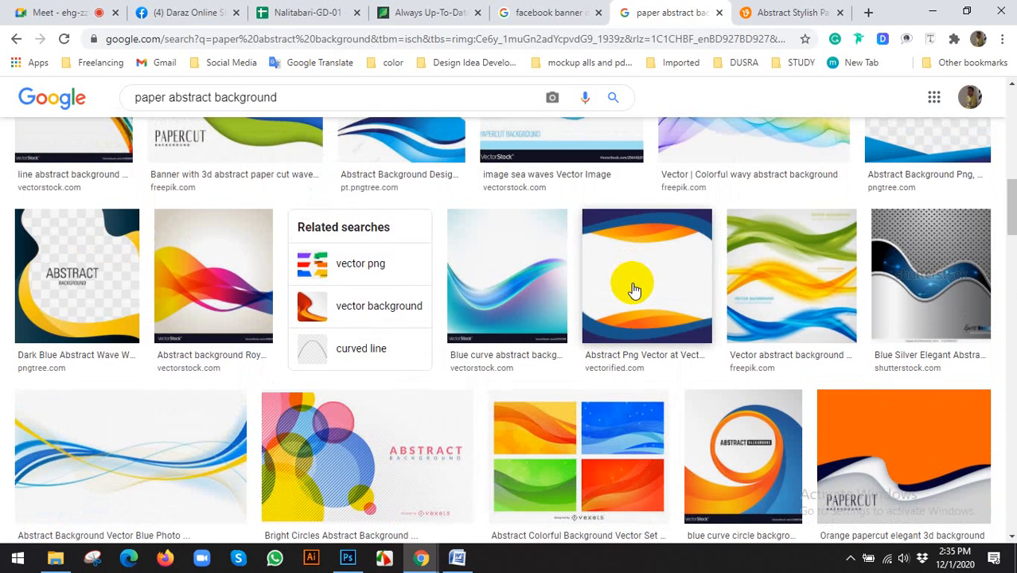
Step: Copy the address of the related images page and send it in the Google Meet chat
scroll(616, 318, "up", 5)
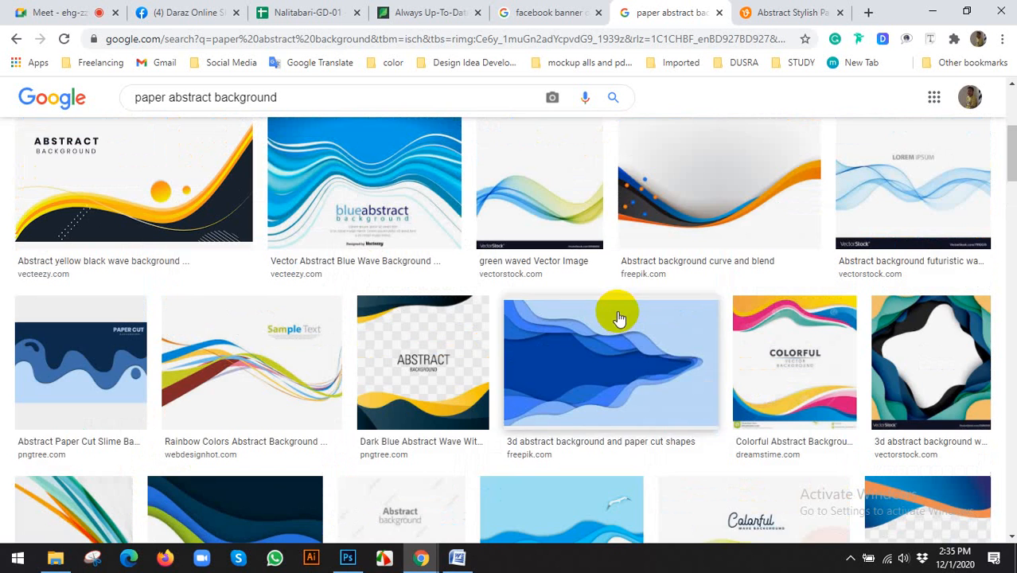
scroll(629, 314, "up", 2)
scroll(634, 316, "up", 2)
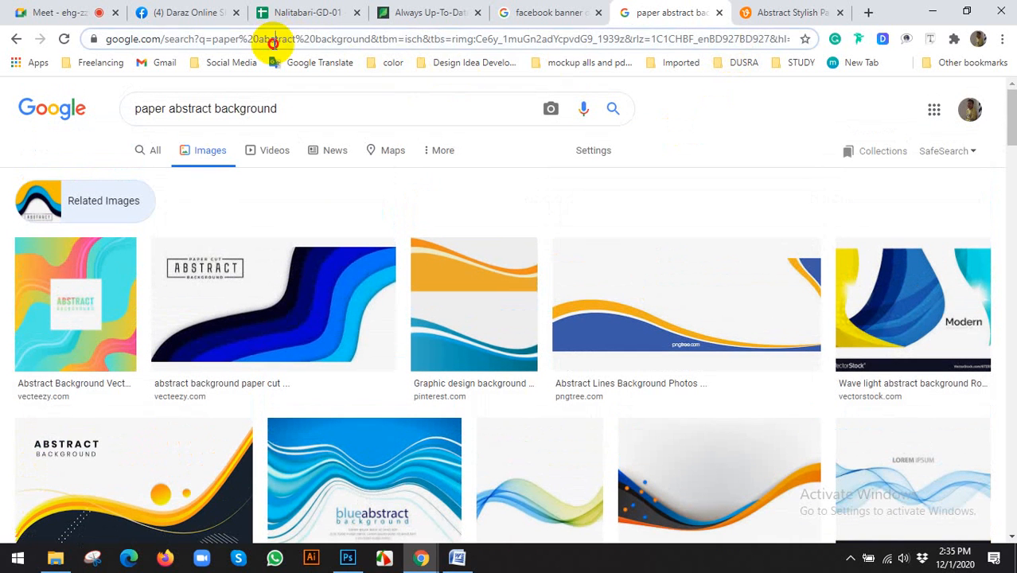
left_click(273, 42)
left_click(63, 12)
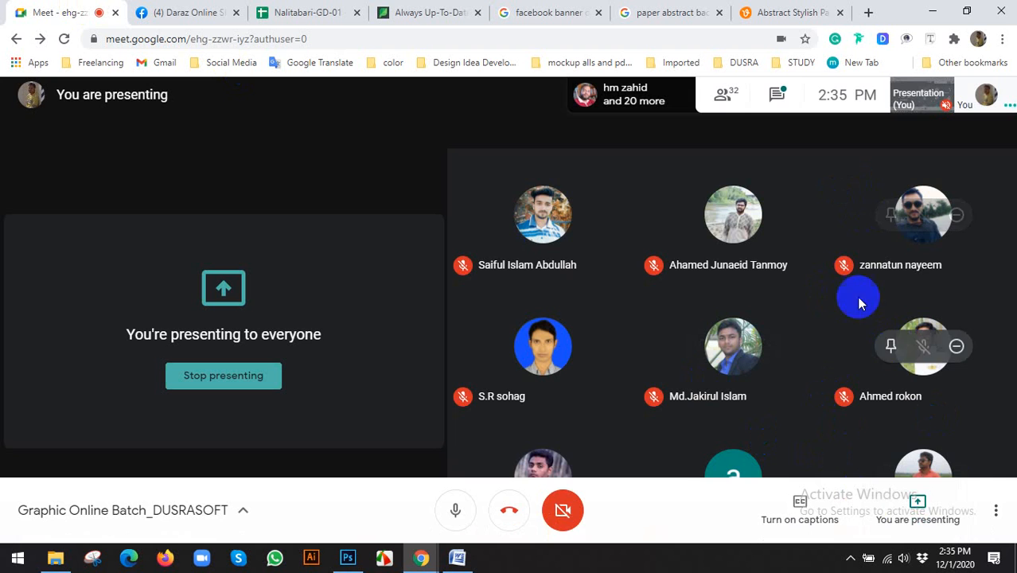
left_click(778, 103)
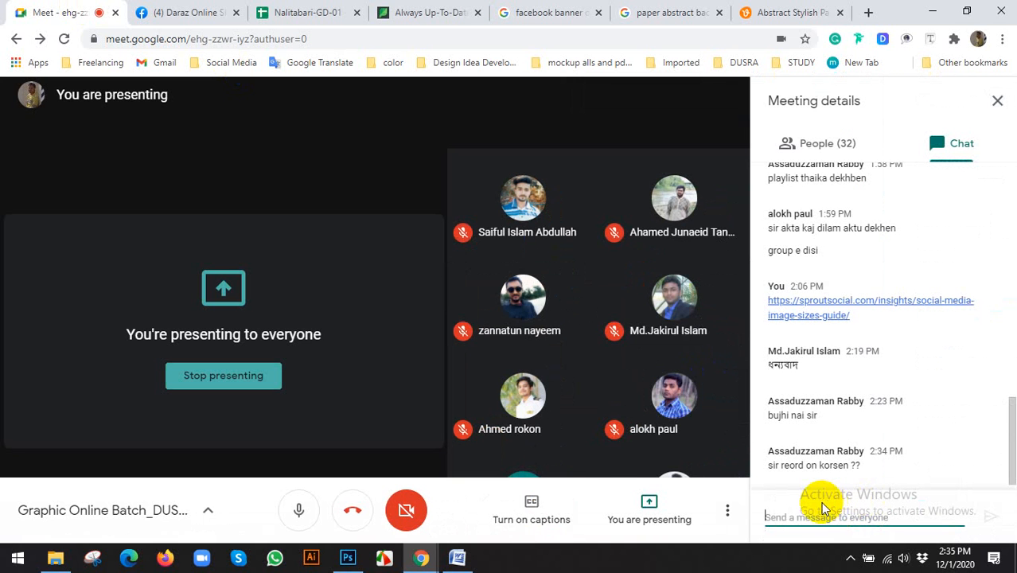
left_click(812, 509)
key("ctrl+v")
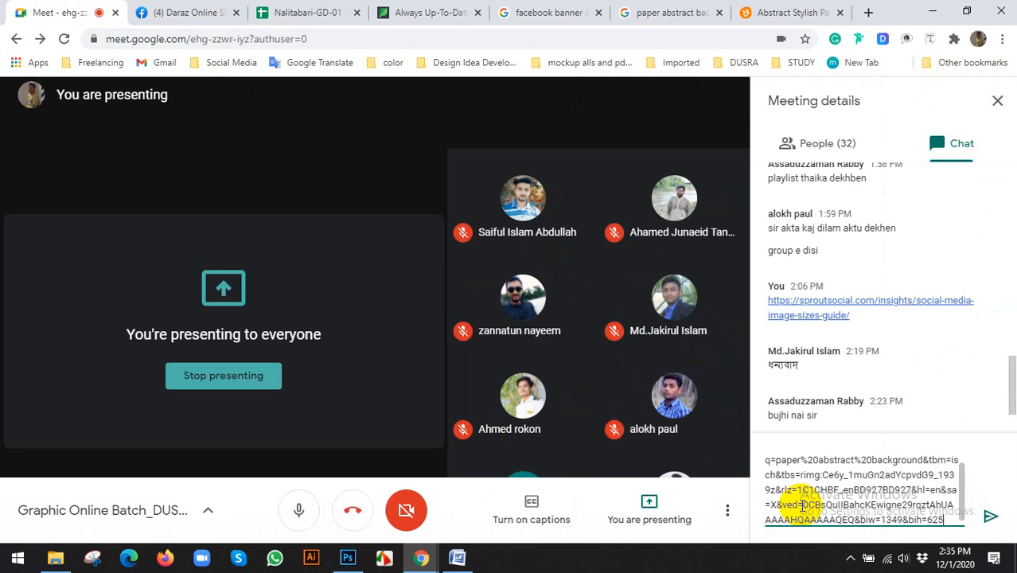
key("Return")
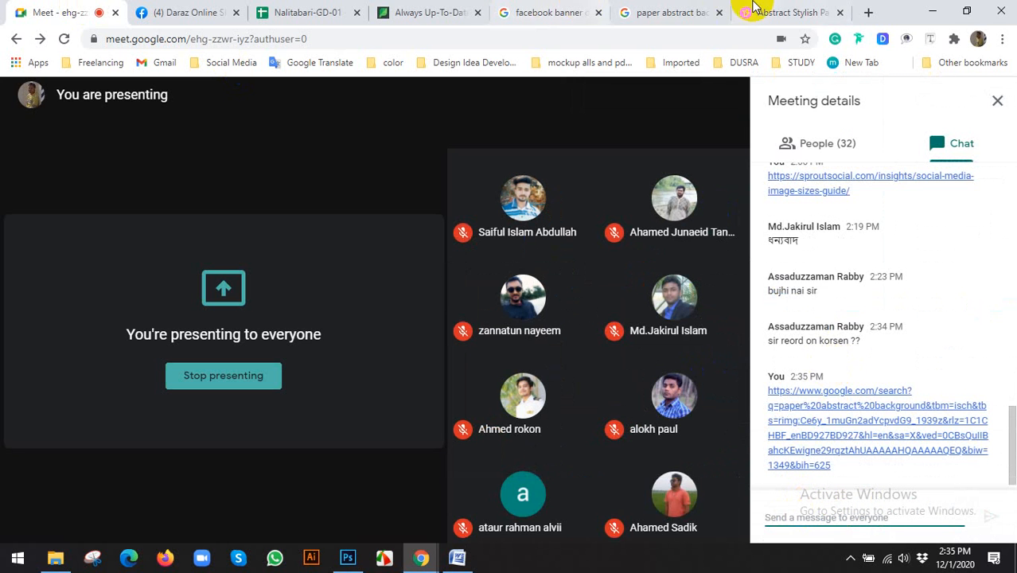
Step: Review the Vecteezy reference page and preview the orange and blue wave graphic from Pinterest in the image results
left_click(764, 8)
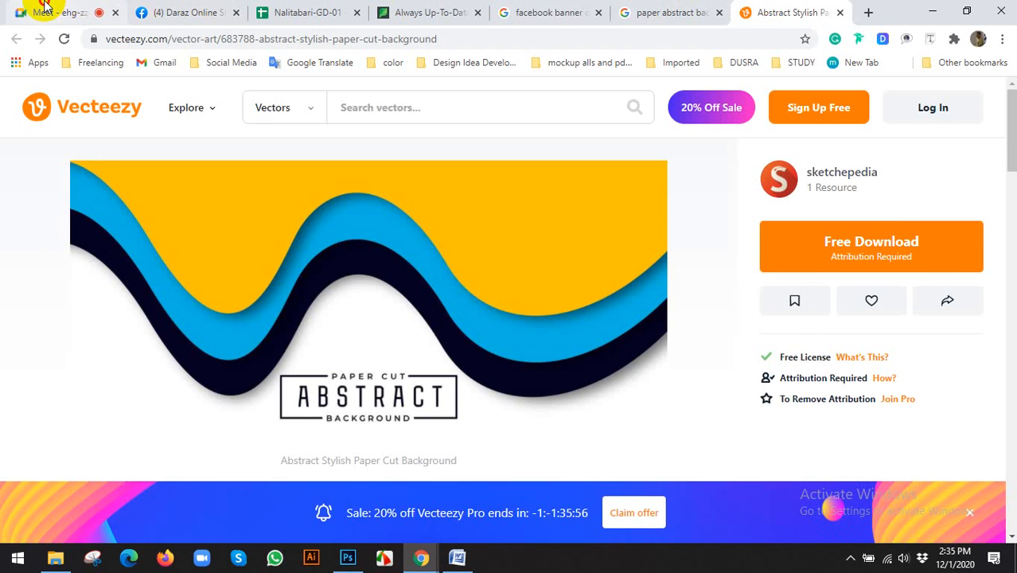
left_click(45, 8)
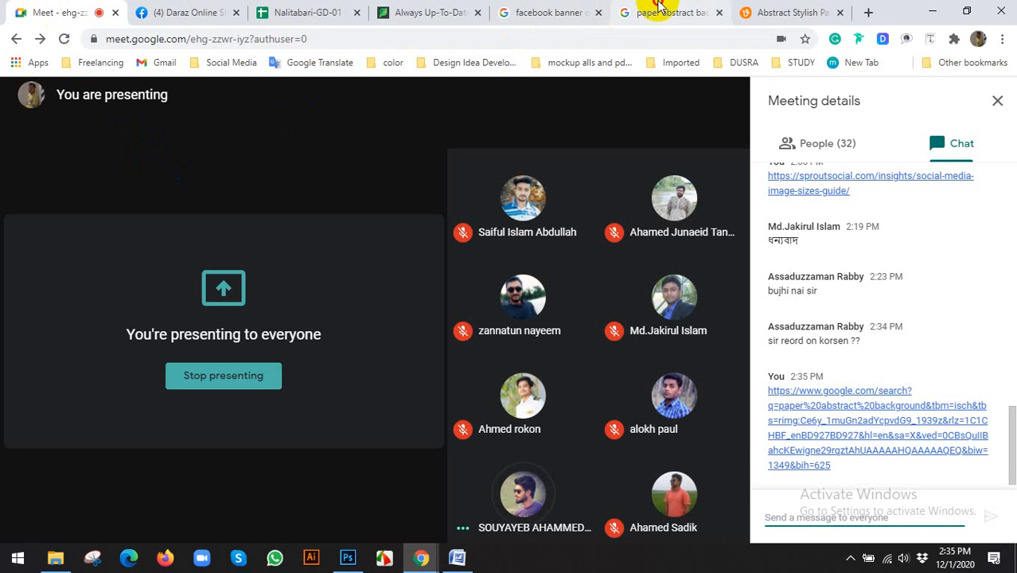
left_click(659, 7)
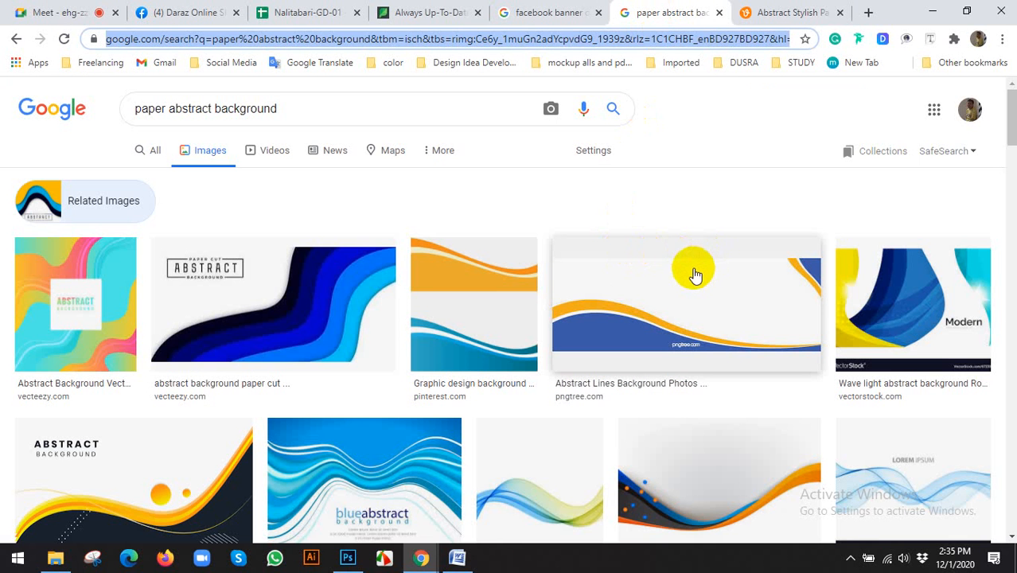
left_click(467, 306)
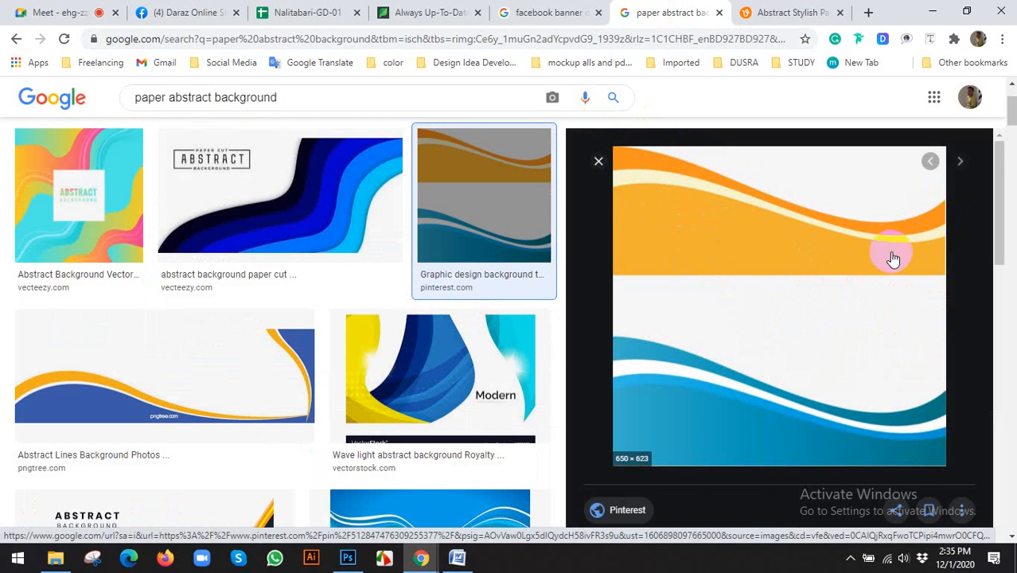
Step: Switch to Photoshop and draw a closed light yellow curved shape, about 822 px wide, along the banner's lower edge with the Pen tool
left_click(348, 559)
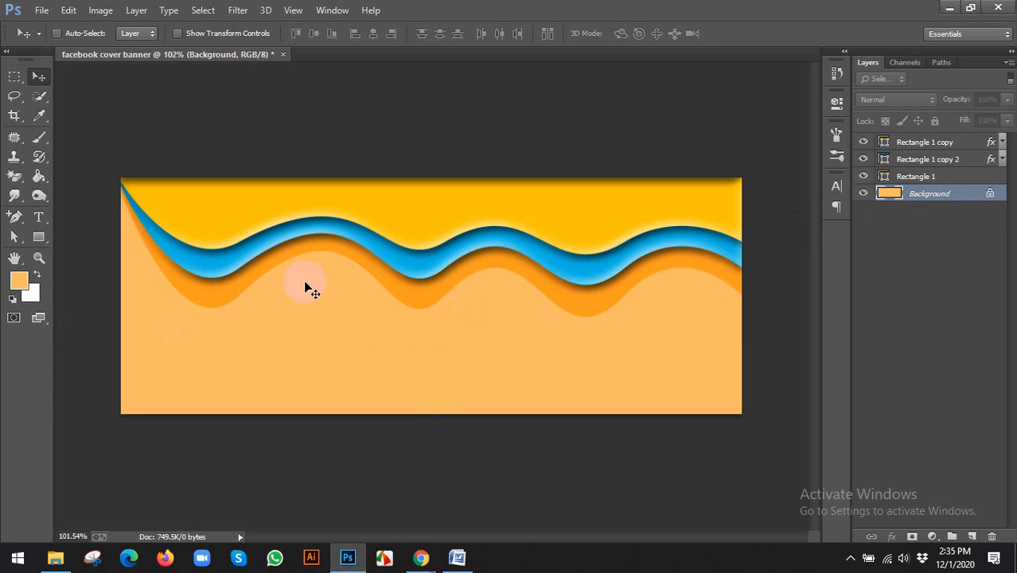
right_click(15, 218)
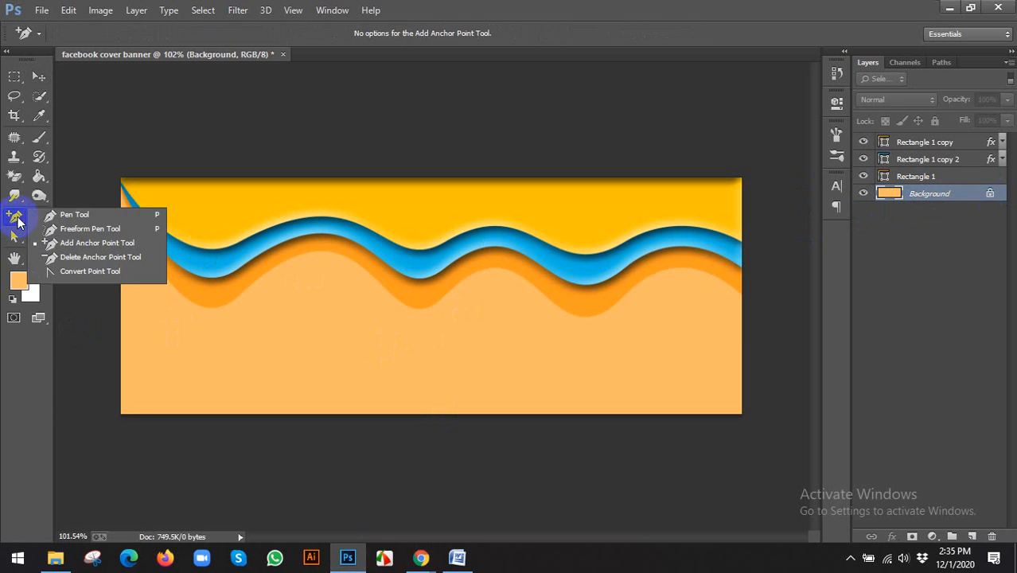
left_click(55, 217)
left_click(134, 33)
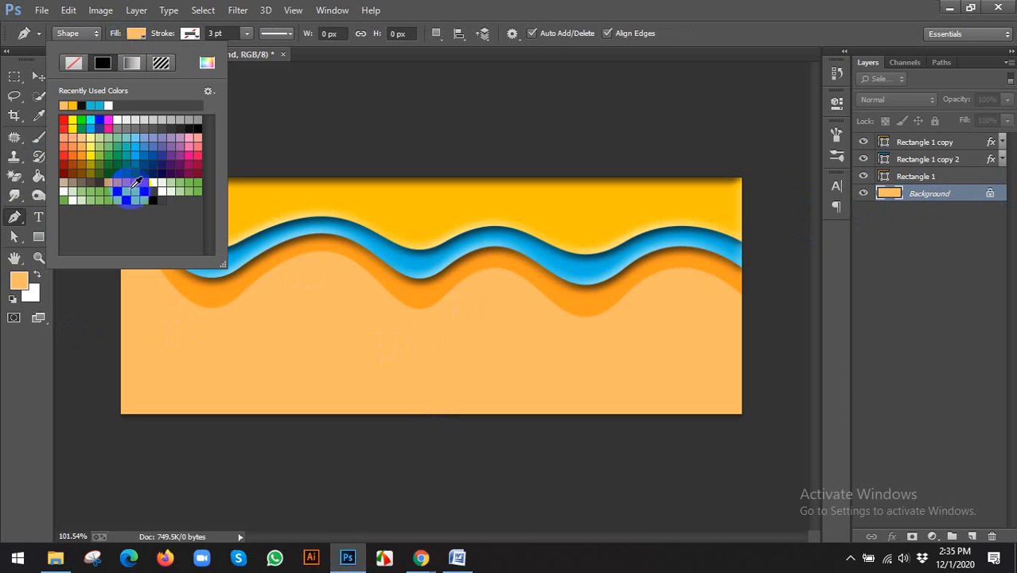
left_click(390, 27)
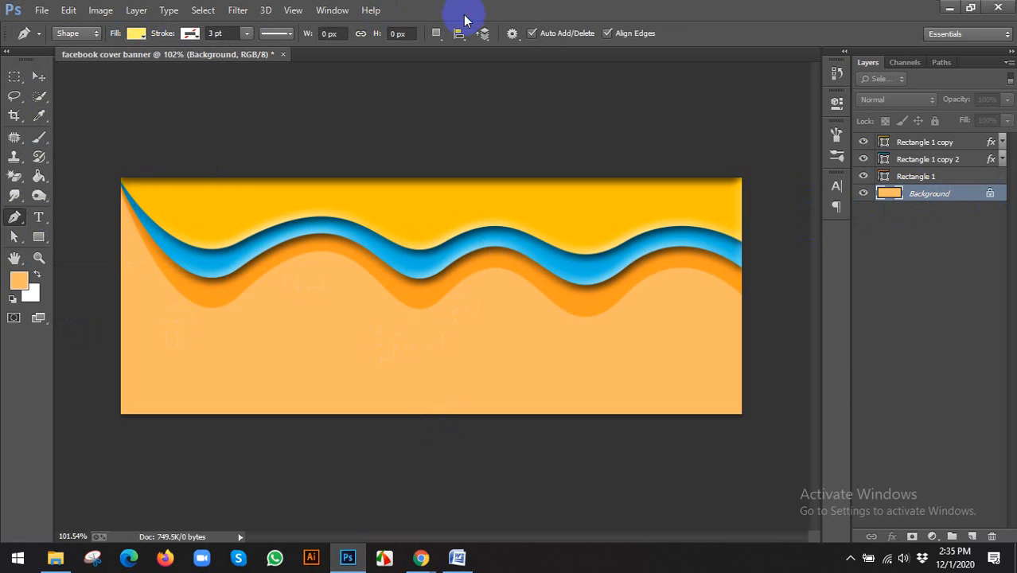
left_click(120, 343)
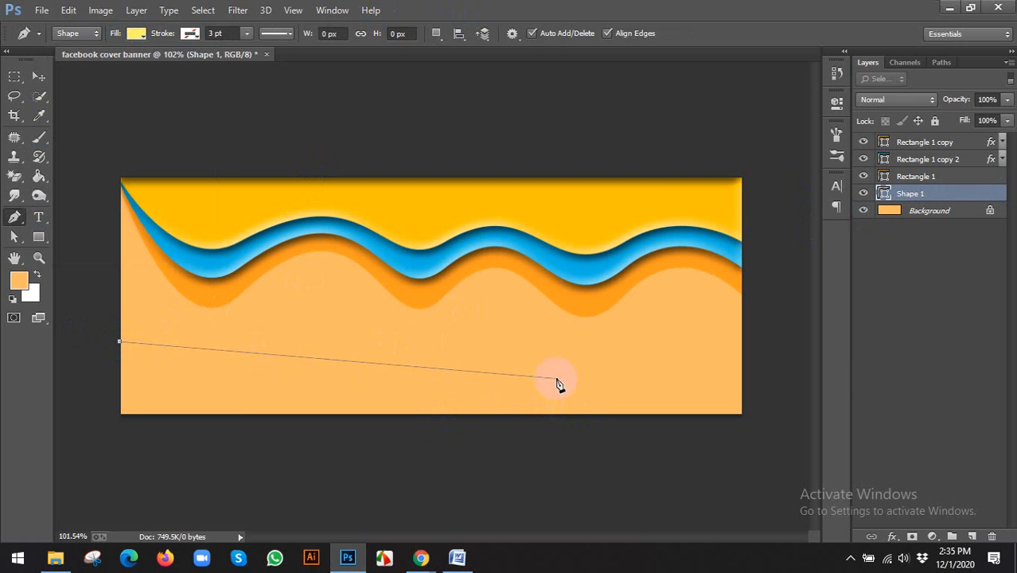
mouse_move(421, 553)
mouse_move(385, 507)
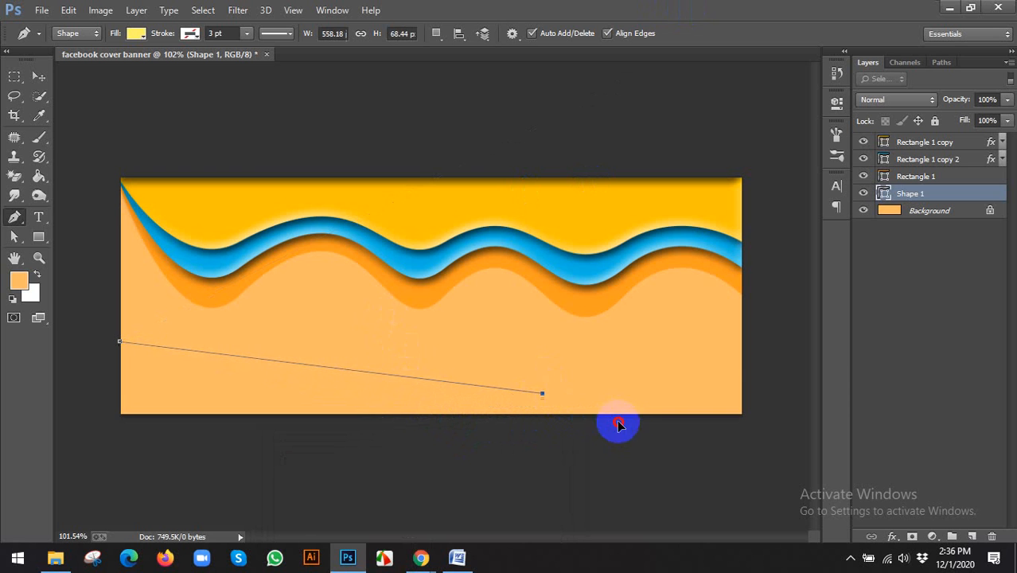
left_click_drag(618, 425, 684, 443)
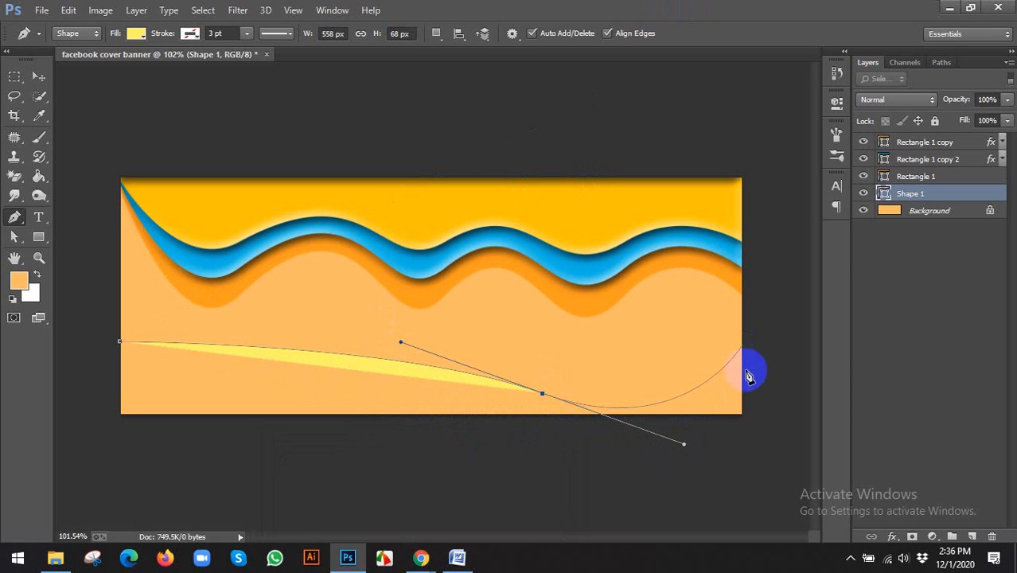
left_click(742, 345)
left_click(743, 415)
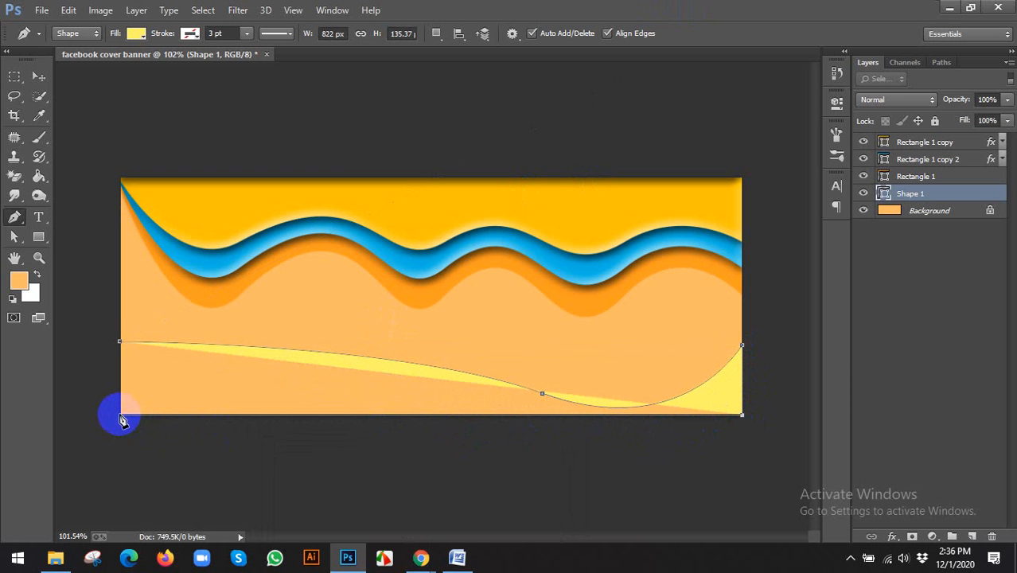
left_click(120, 344)
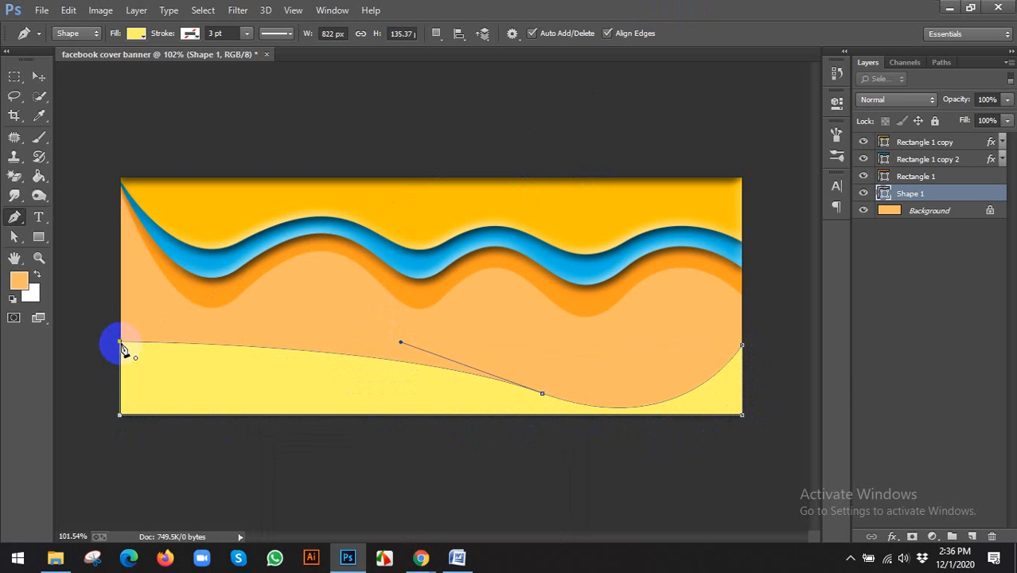
left_click(39, 77)
left_click(402, 463)
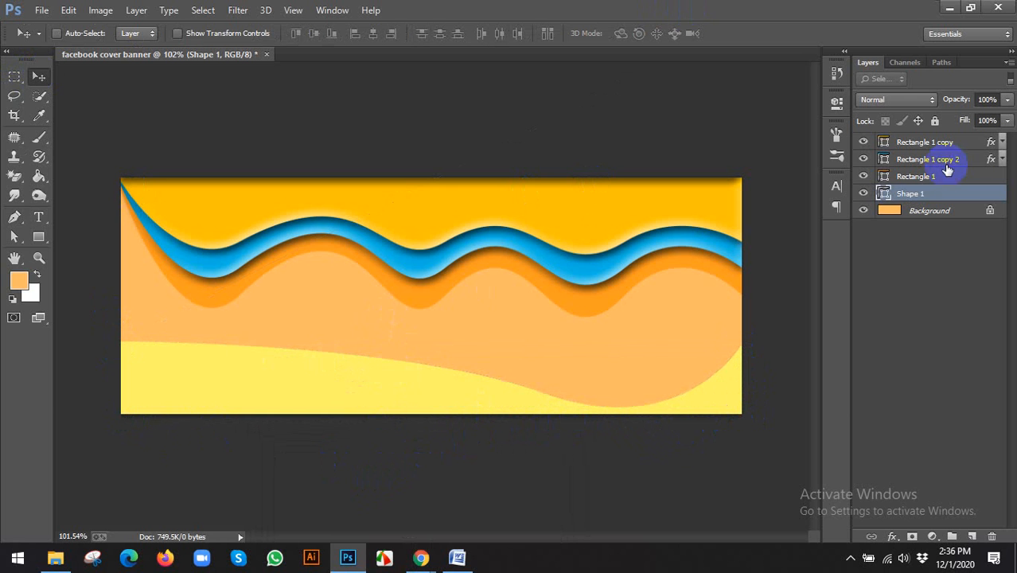
Step: Reshape the light yellow shape's upper curve by adjusting both direction handles of its middle anchor point
left_click(14, 237)
left_click(92, 248)
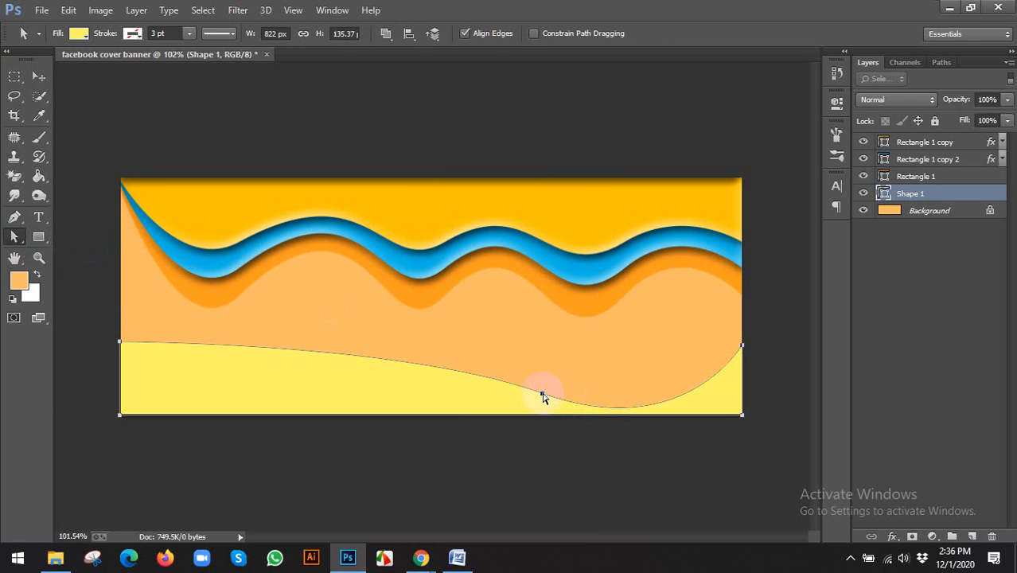
left_click_drag(401, 345, 362, 379)
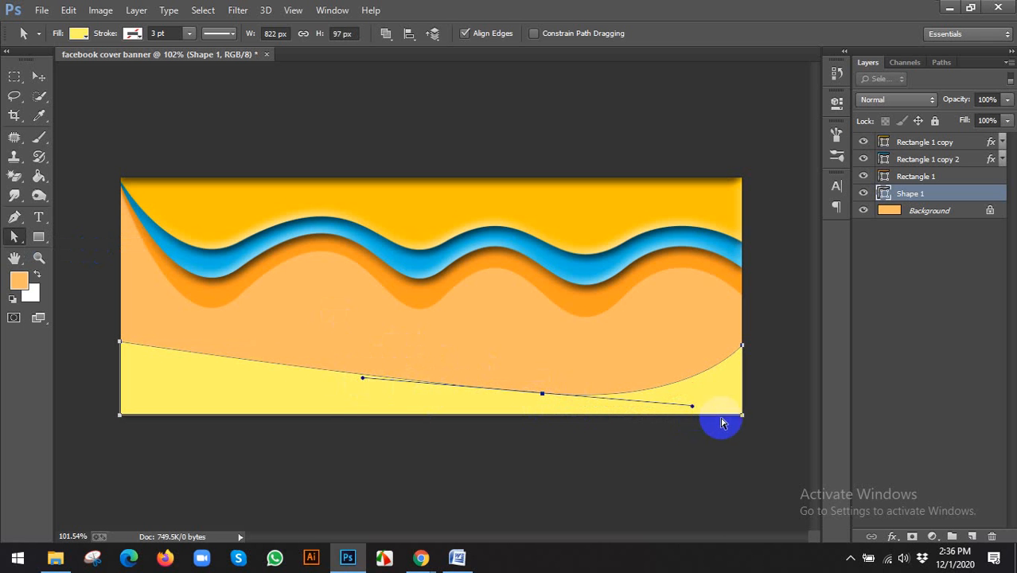
left_click_drag(692, 410, 681, 434)
left_click(372, 323)
scroll(375, 329, "down", 2)
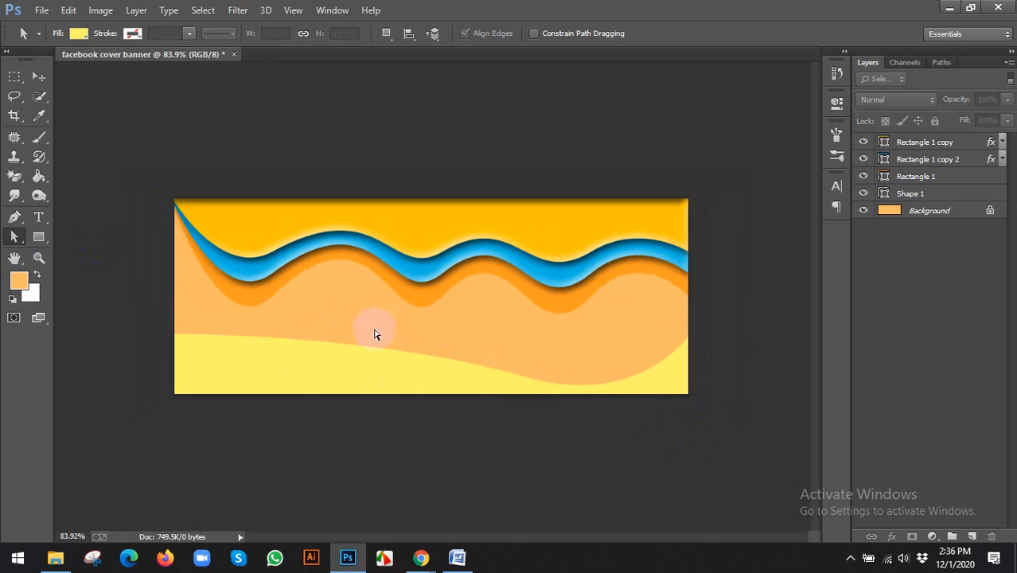
scroll(401, 368, "up", 2)
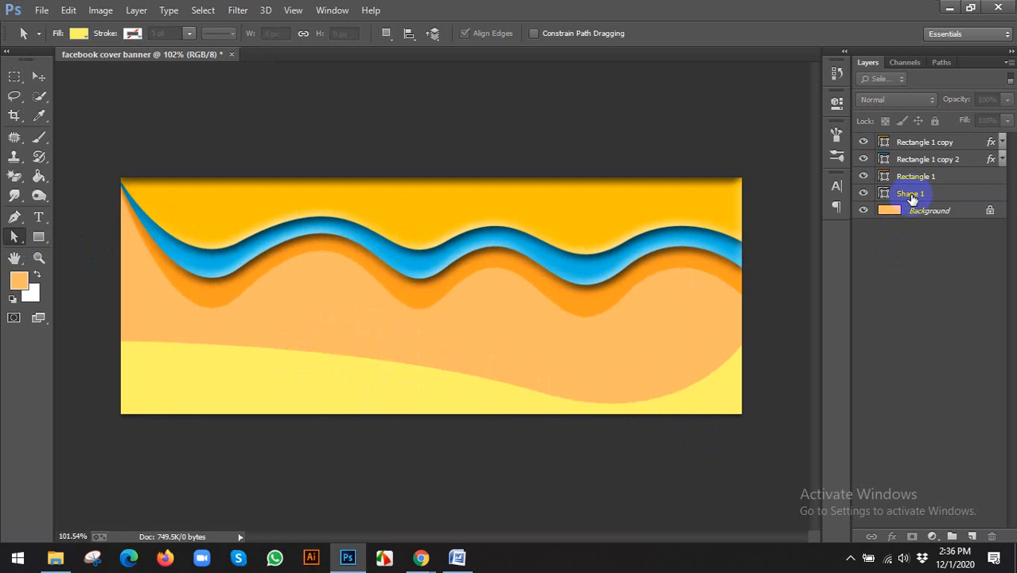
Step: Delete the Shape 1 layer holding the light yellow curved shape
left_click(912, 199)
key("Delete")
Step: Switch to Chrome, browse the images related to the Pinterest wave graphic and preview the blue Vector Curve Border from PNGio
left_click(422, 553)
left_click(392, 492)
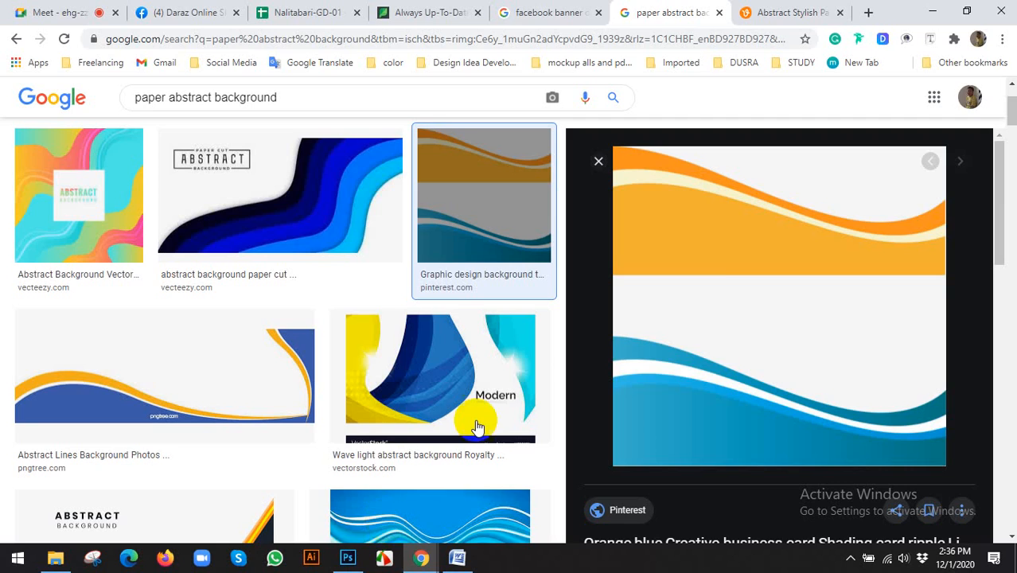
scroll(752, 366, "down", 5)
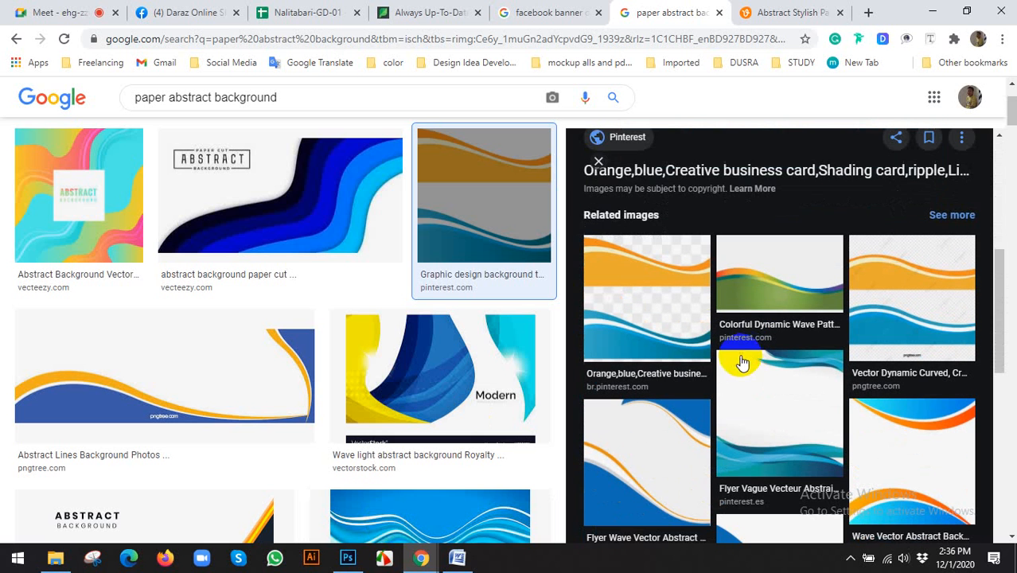
scroll(760, 387, "down", 3)
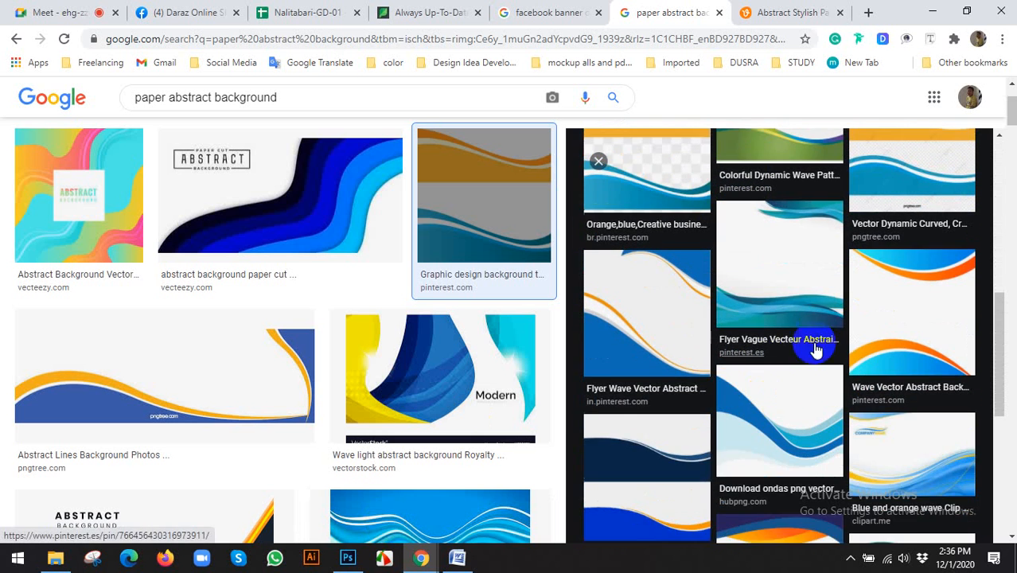
scroll(760, 386, "down", 5)
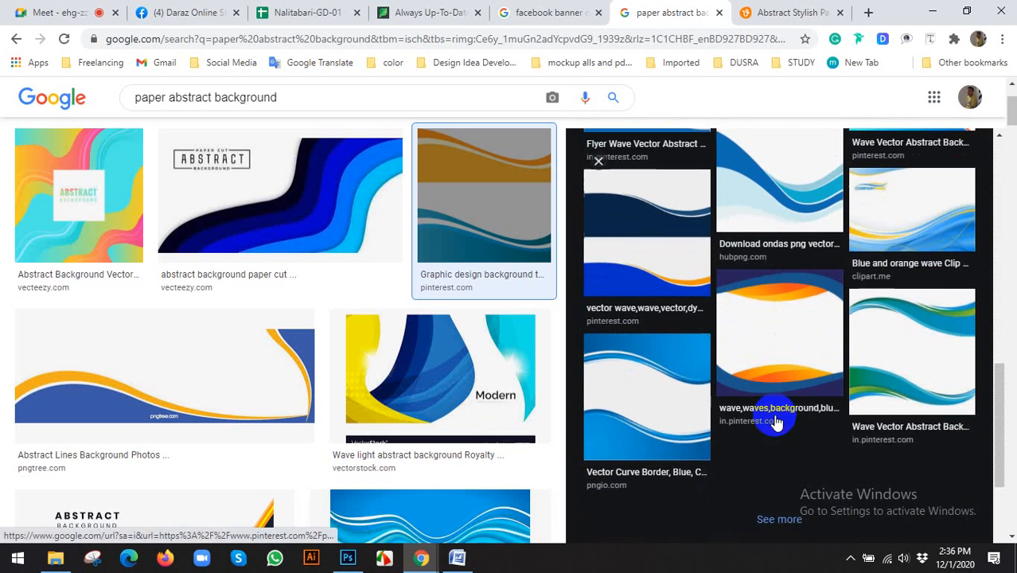
left_click(641, 334)
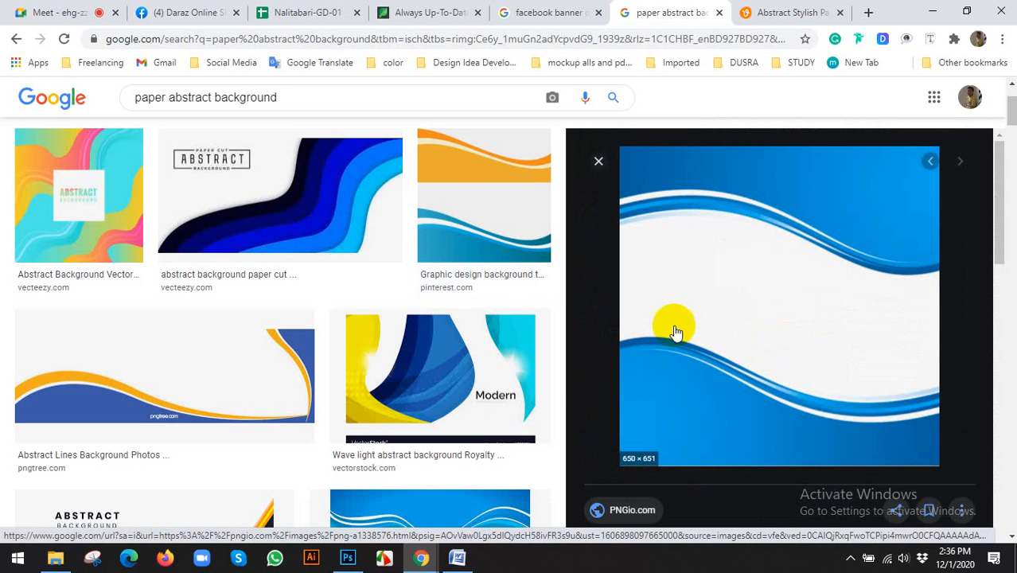
Step: Examine the paper abstract background image results for wave and paper-cut layouts that suit the banner
scroll(295, 325, "down", 5)
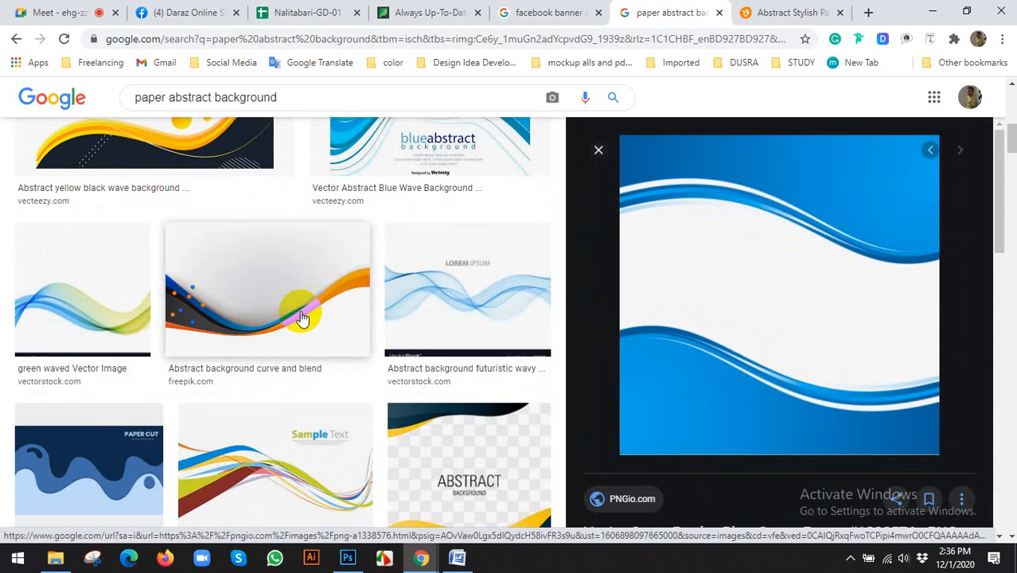
scroll(303, 307, "down", 4)
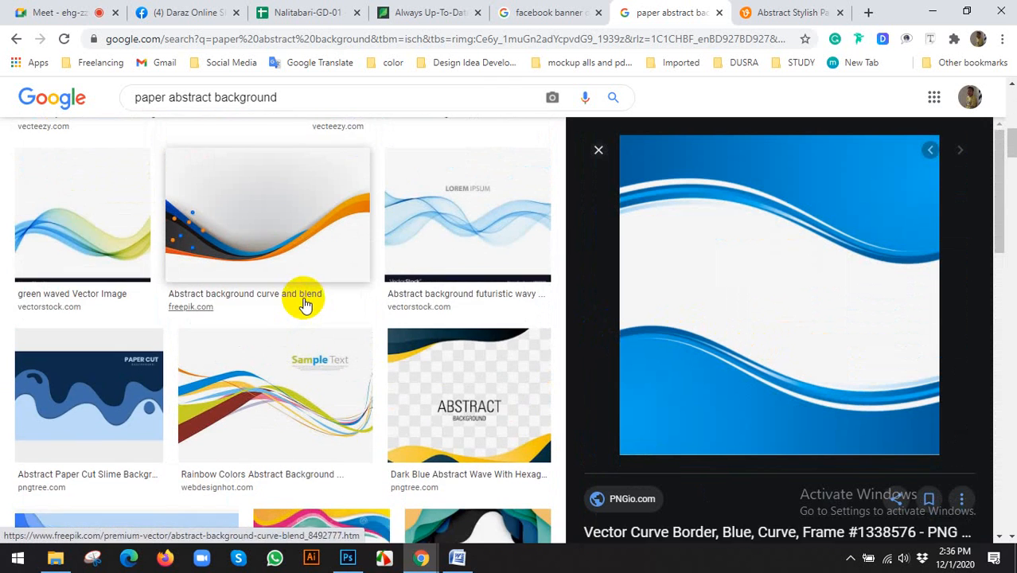
scroll(304, 307, "down", 2)
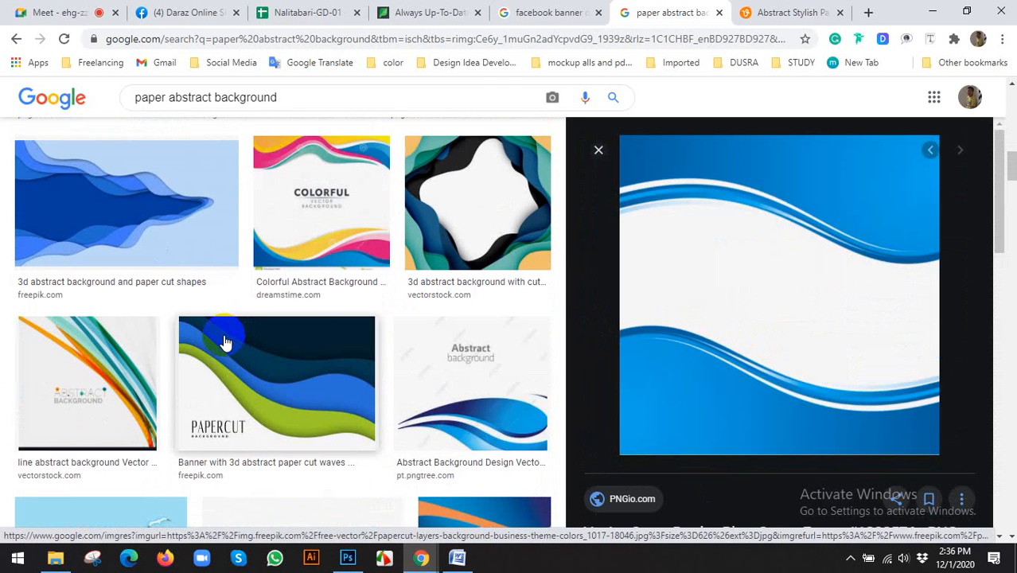
scroll(227, 338, "down", 1)
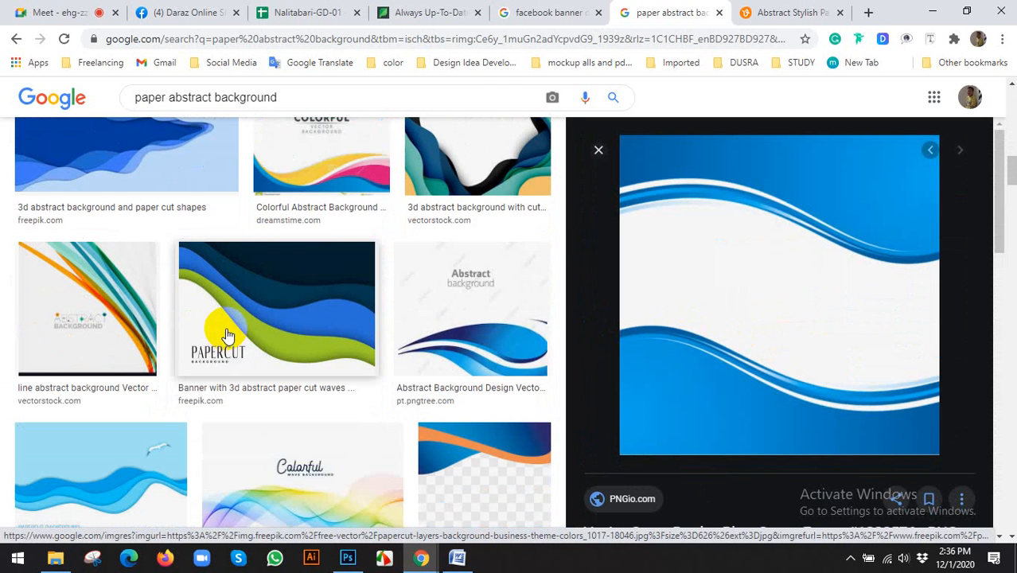
scroll(227, 336, "down", 3)
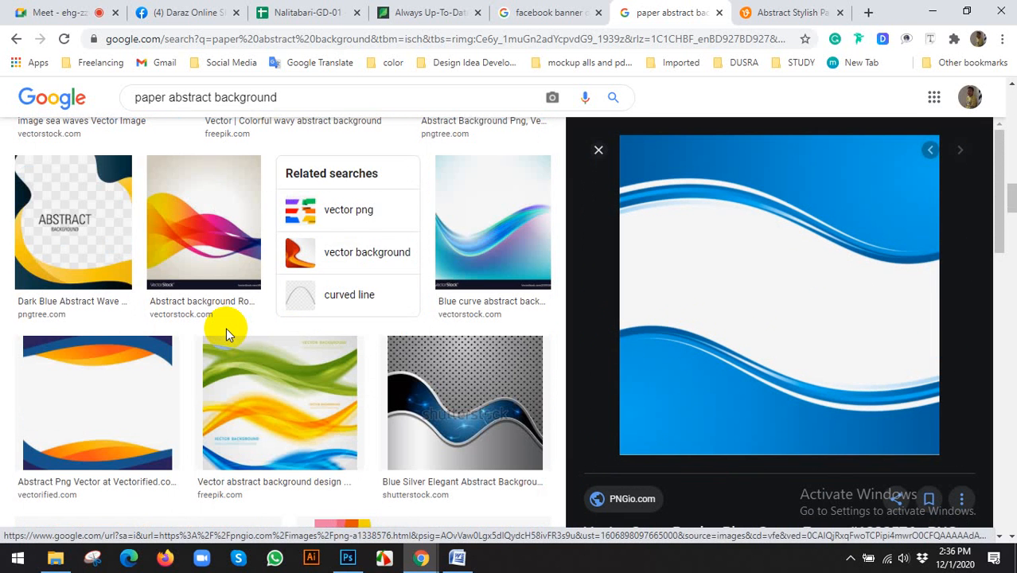
scroll(226, 333, "down", 4)
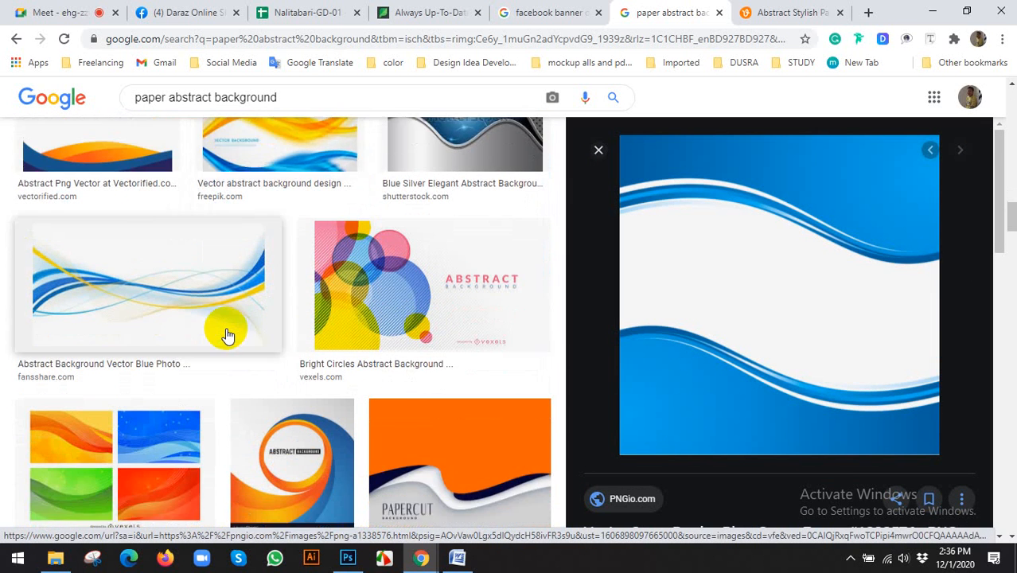
scroll(226, 335, "down", 2)
scroll(829, 325, "down", 3)
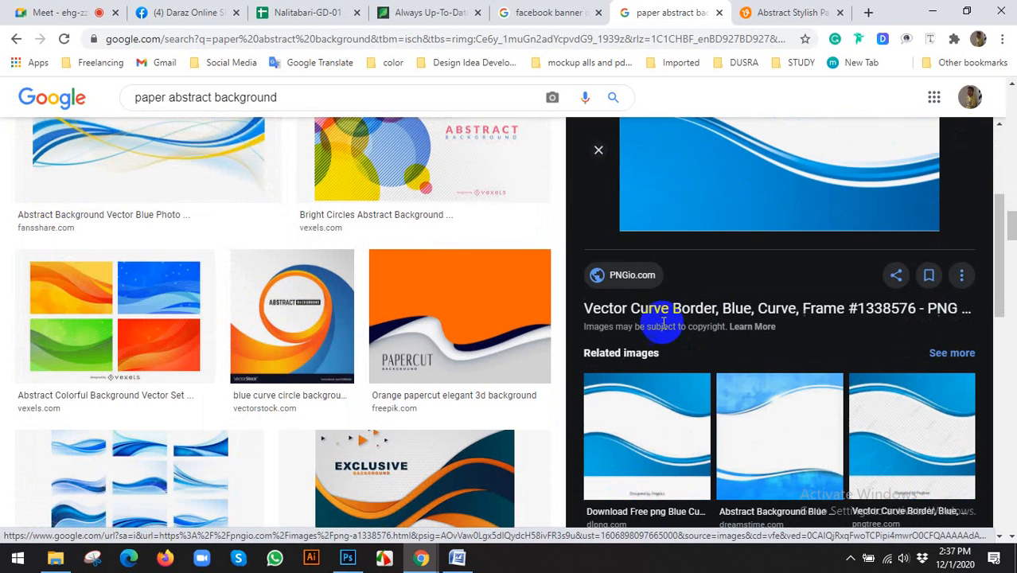
scroll(454, 330, "down", 6)
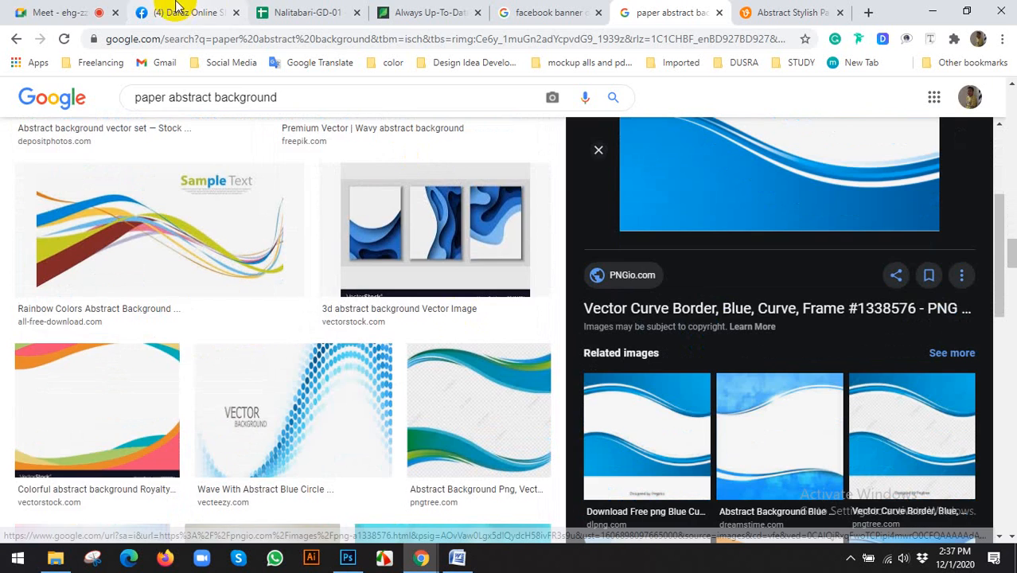
Step: Check the Google Meet participant list and return to the Vecteezy paper-cut reference page
left_click(23, 8)
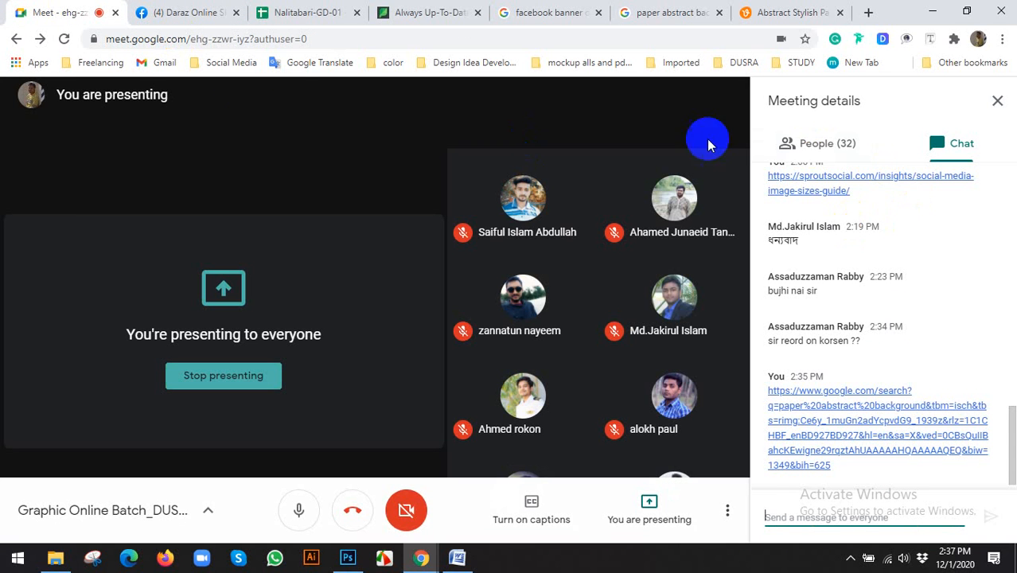
left_click(818, 142)
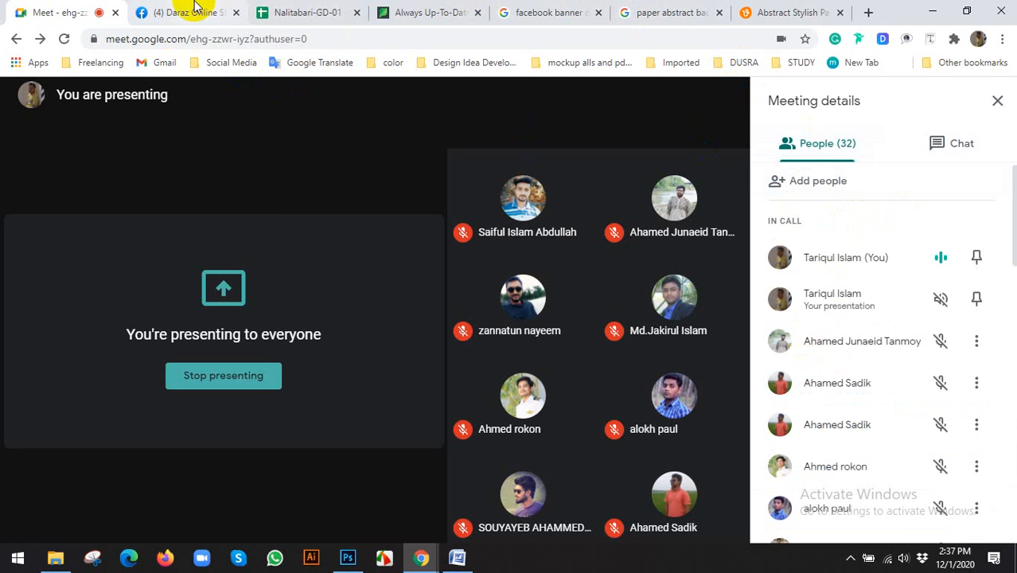
left_click(776, 9)
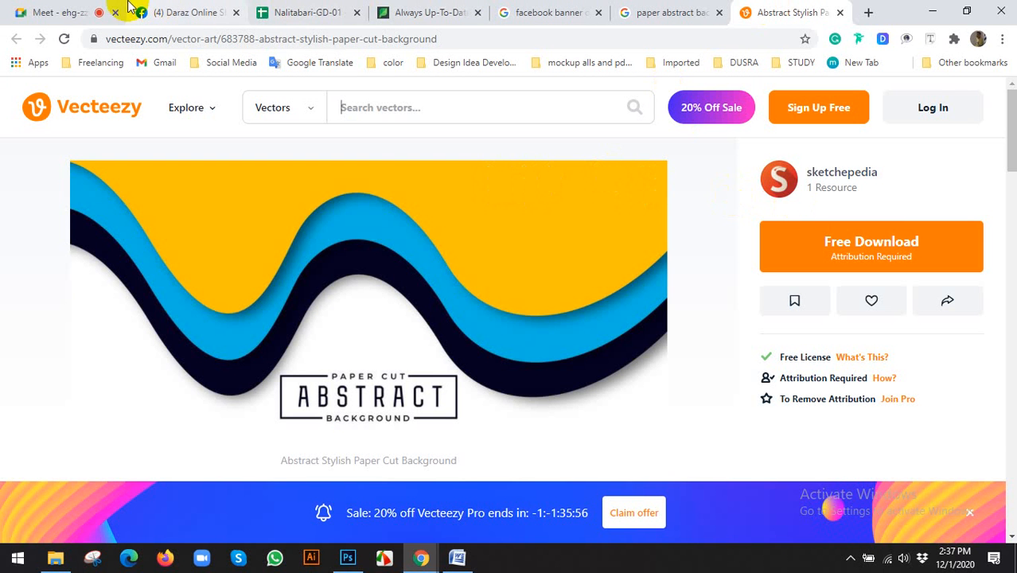
Step: Browse further through the paper abstract background results and preview Freepik's Colorful modern abstract background
left_click(673, 12)
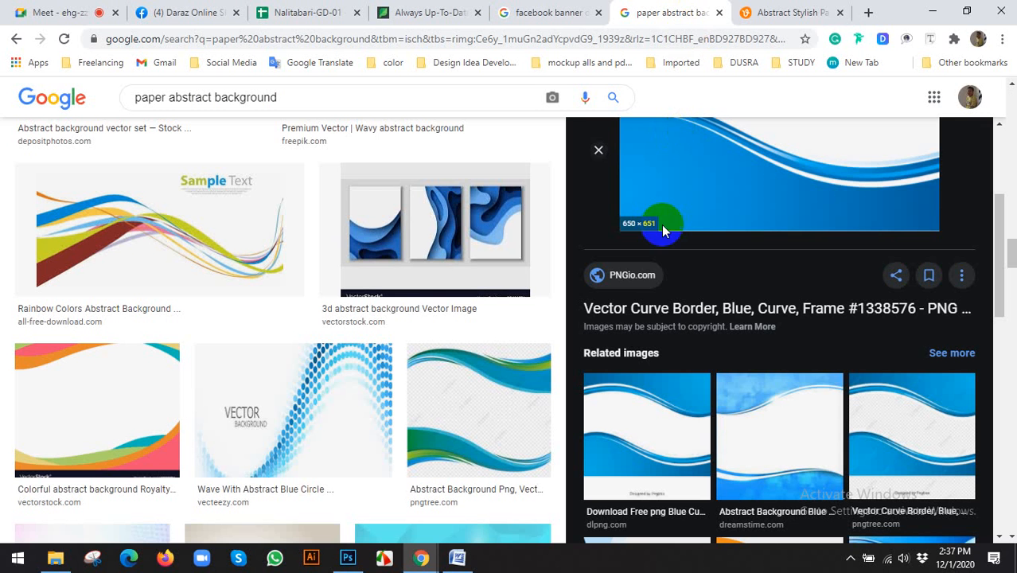
scroll(359, 306, "down", 8)
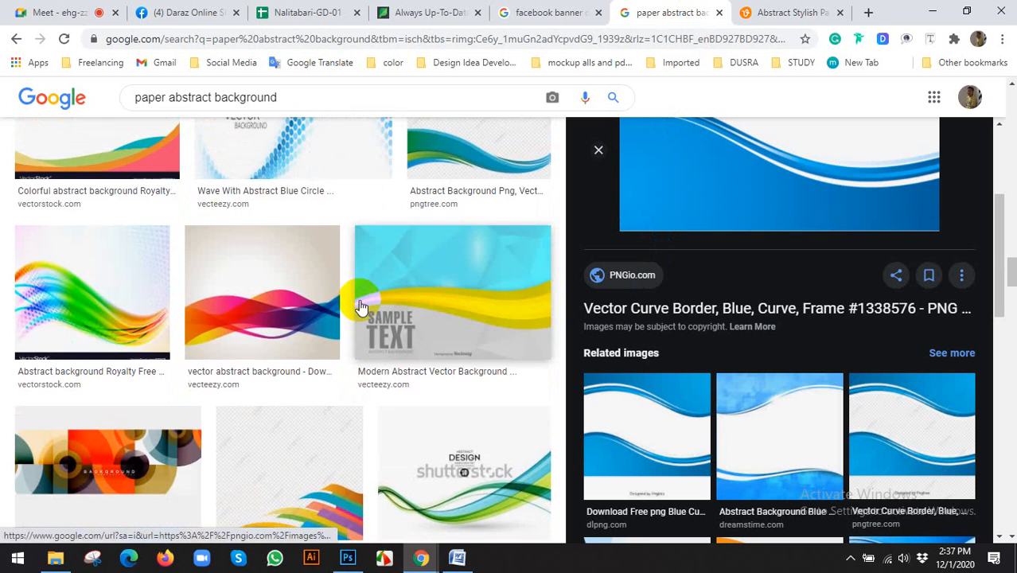
scroll(359, 306, "down", 7)
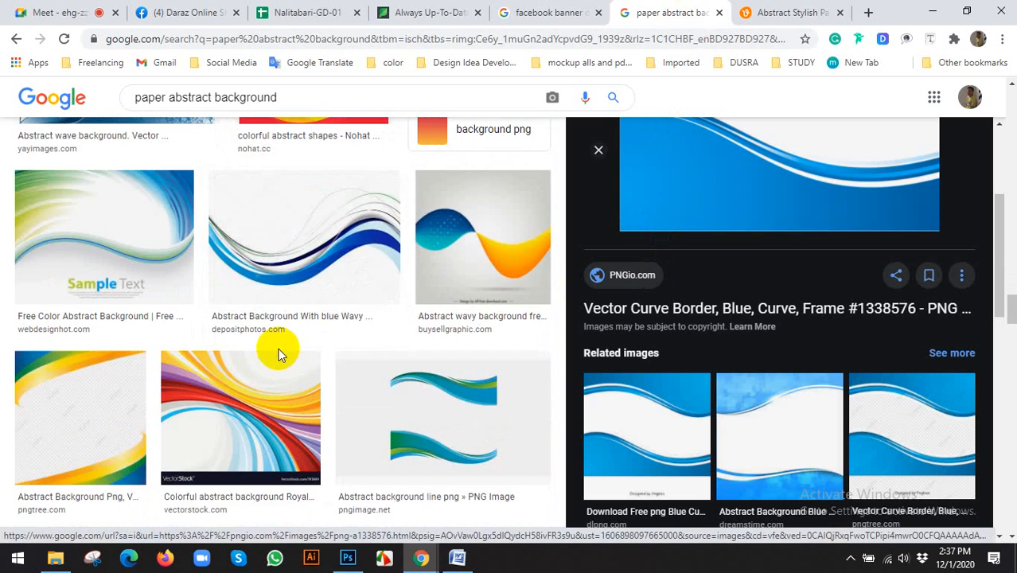
scroll(290, 346, "down", 2)
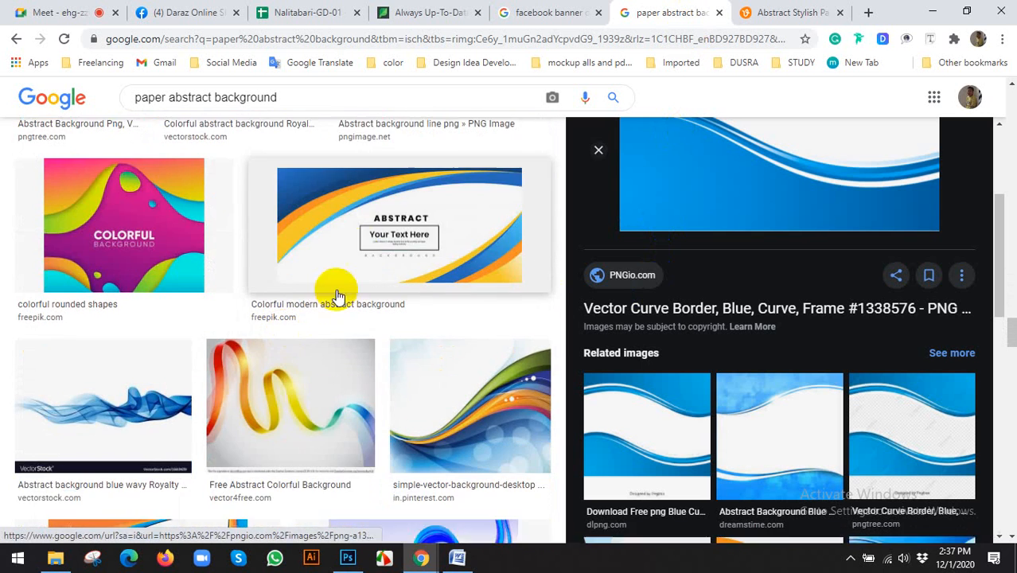
left_click(354, 258)
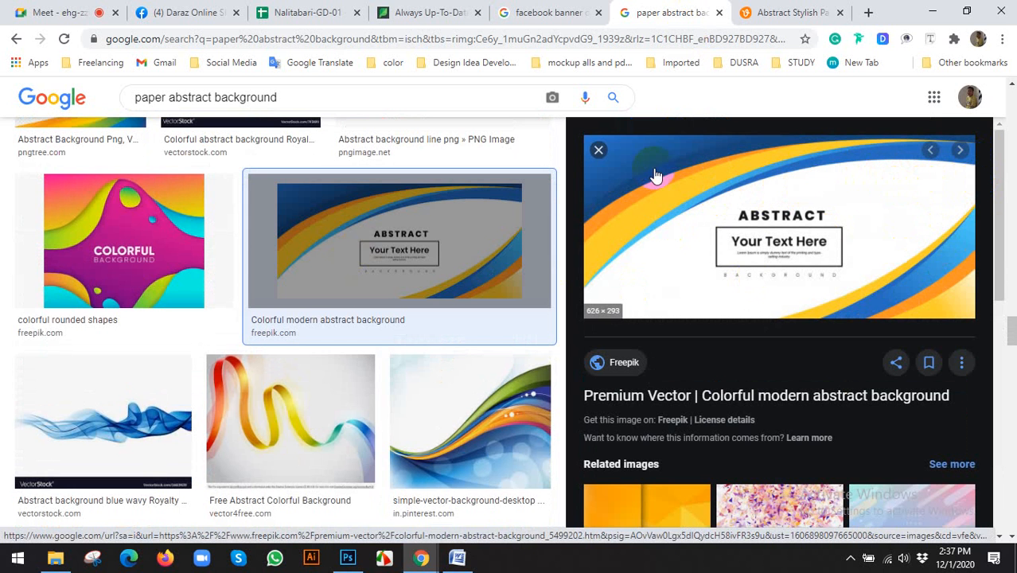
scroll(367, 234, "down", 8)
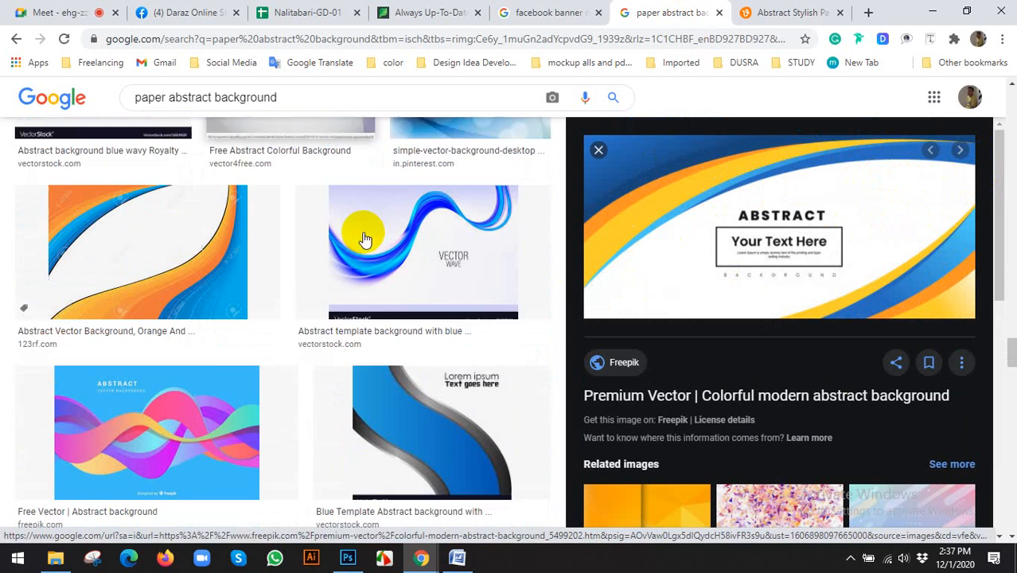
scroll(799, 293, "down", 4)
scroll(799, 291, "up", 3)
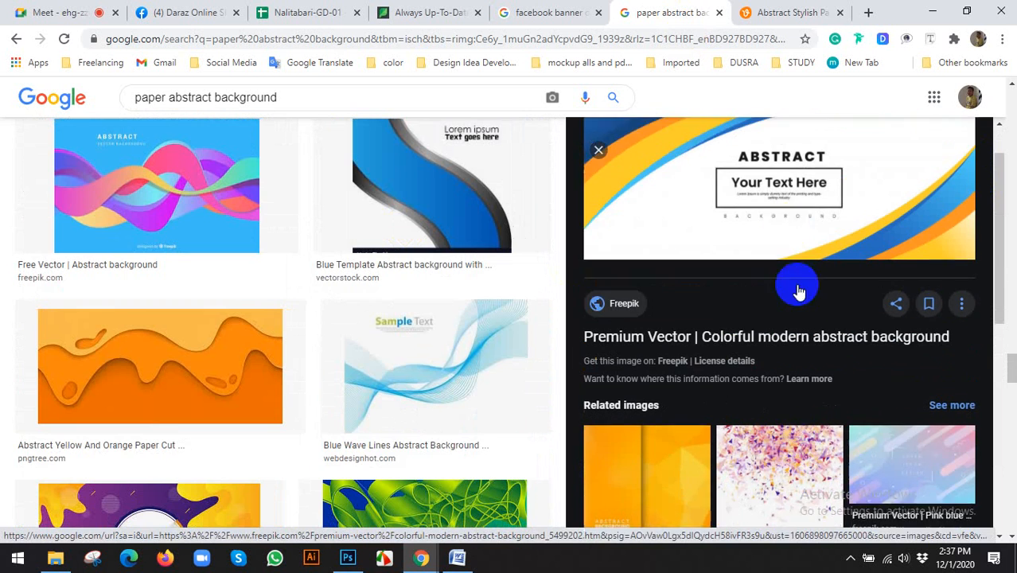
scroll(386, 245, "up", 3)
Step: Review the Vecteezy Abstract Stylish Paper Cut Background page and look through its related vectors
left_click(760, 9)
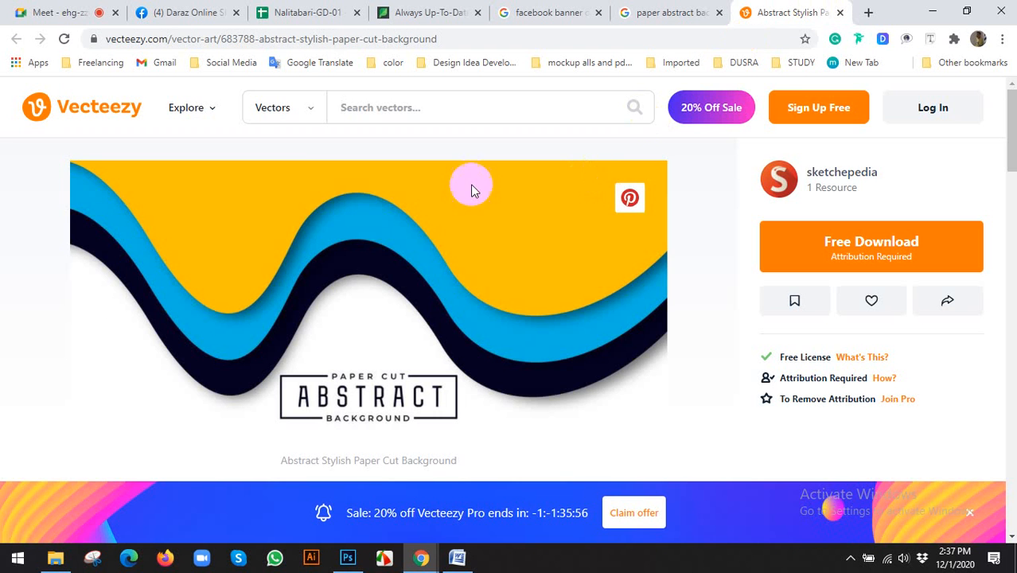
left_click(348, 558)
left_click(348, 558)
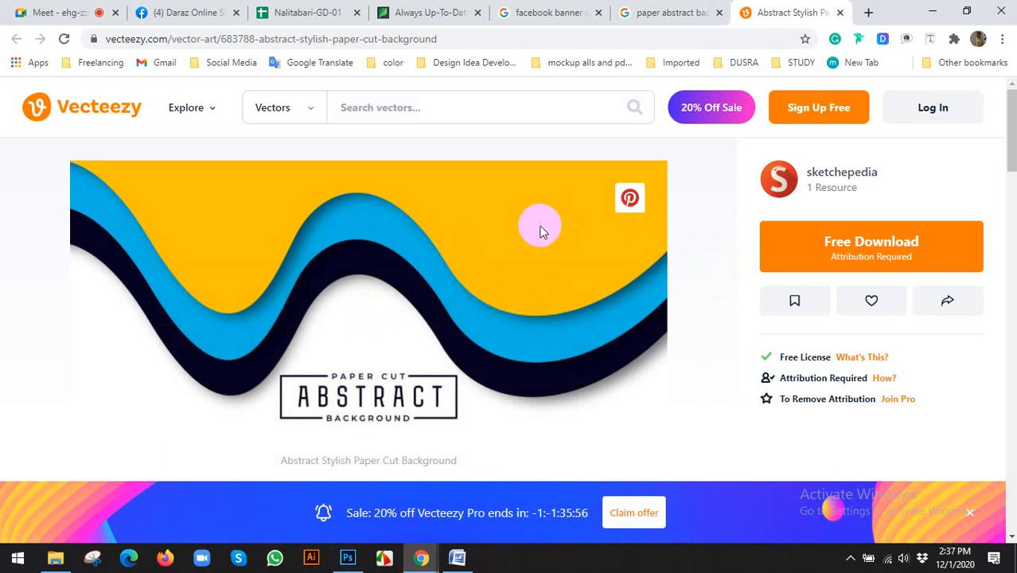
scroll(600, 261, "down", 1)
scroll(598, 258, "down", 3)
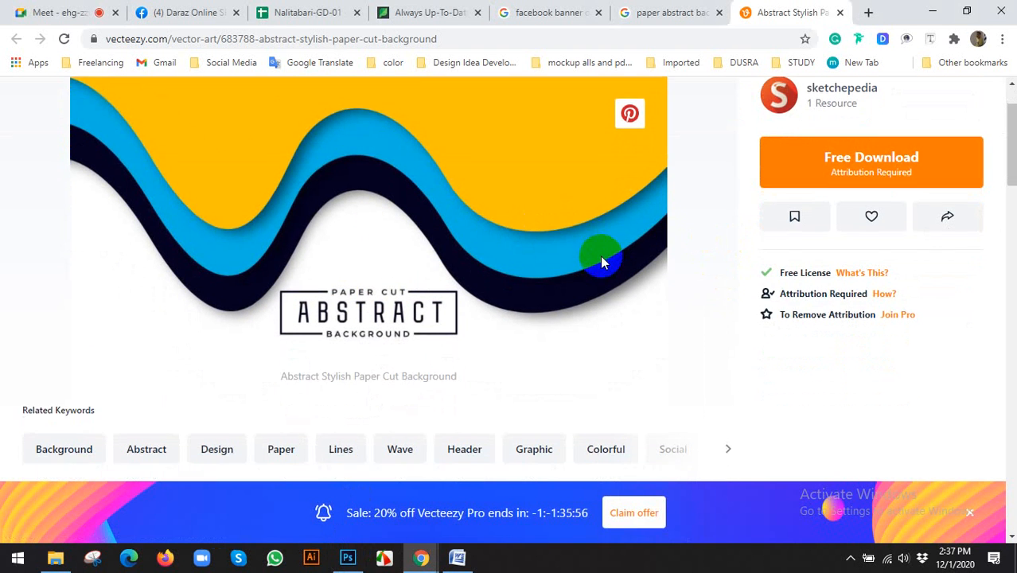
scroll(586, 253, "up", 3)
scroll(586, 255, "down", 6)
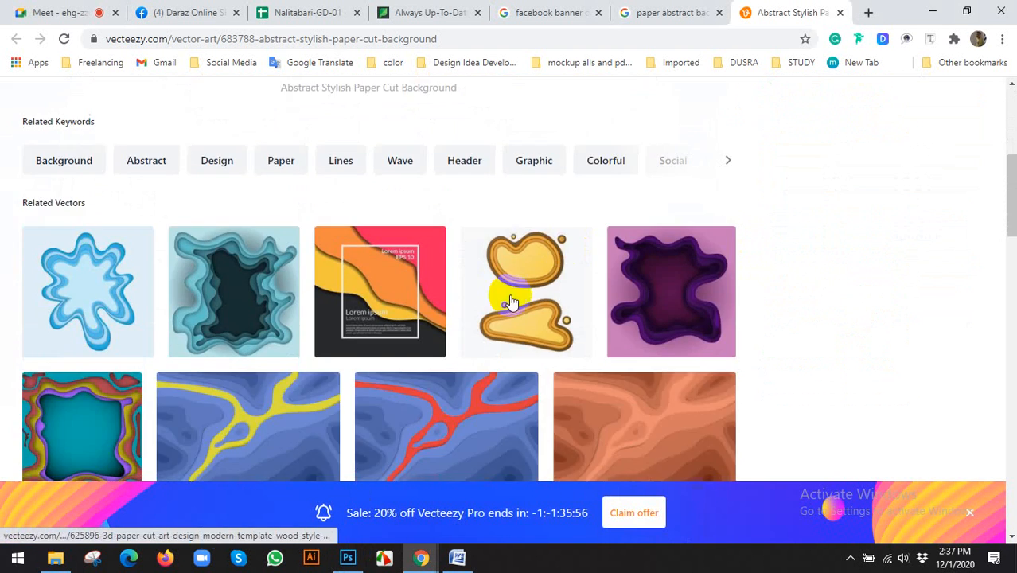
scroll(666, 296, "down", 4)
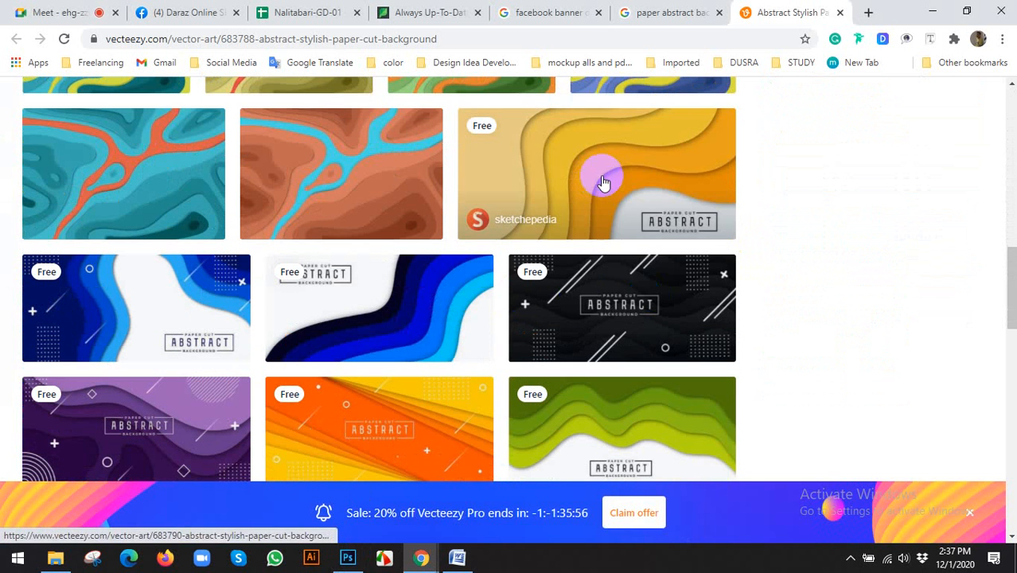
Step: Open the yellow and orange paper-cut background by sketchepedia and browse the related vectors on its page
left_click(611, 205)
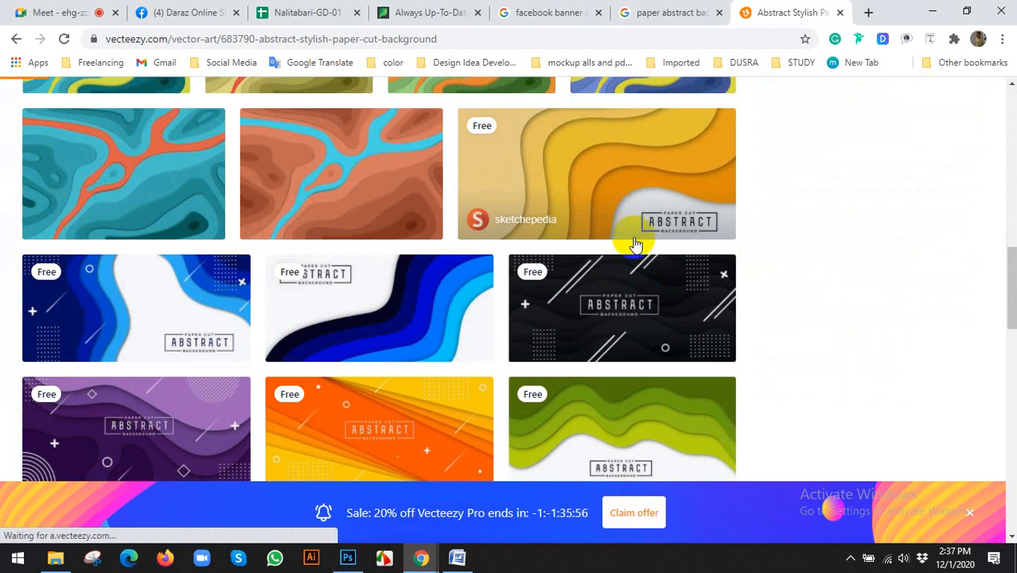
scroll(682, 221, "down", 3)
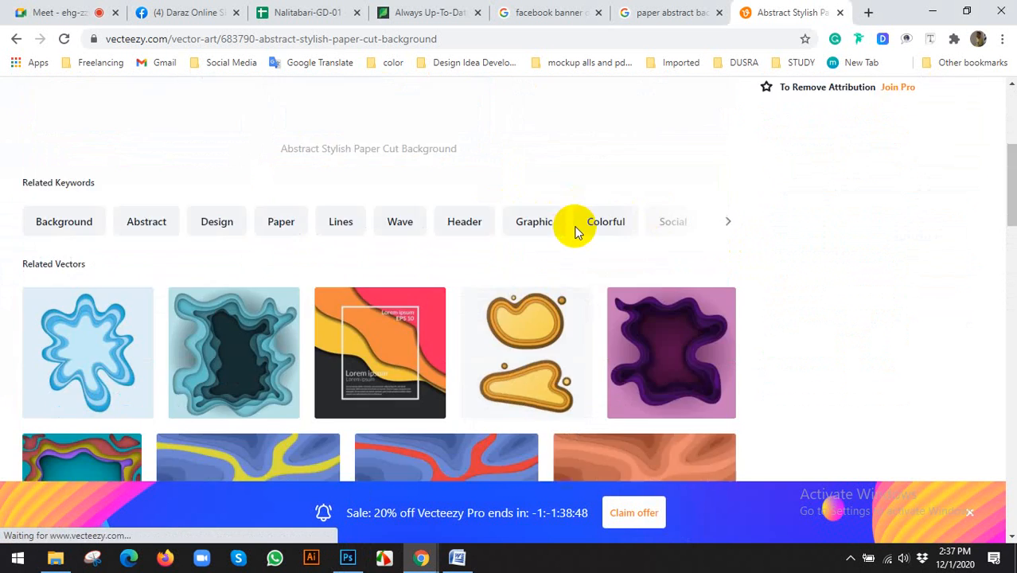
scroll(576, 231, "down", 10)
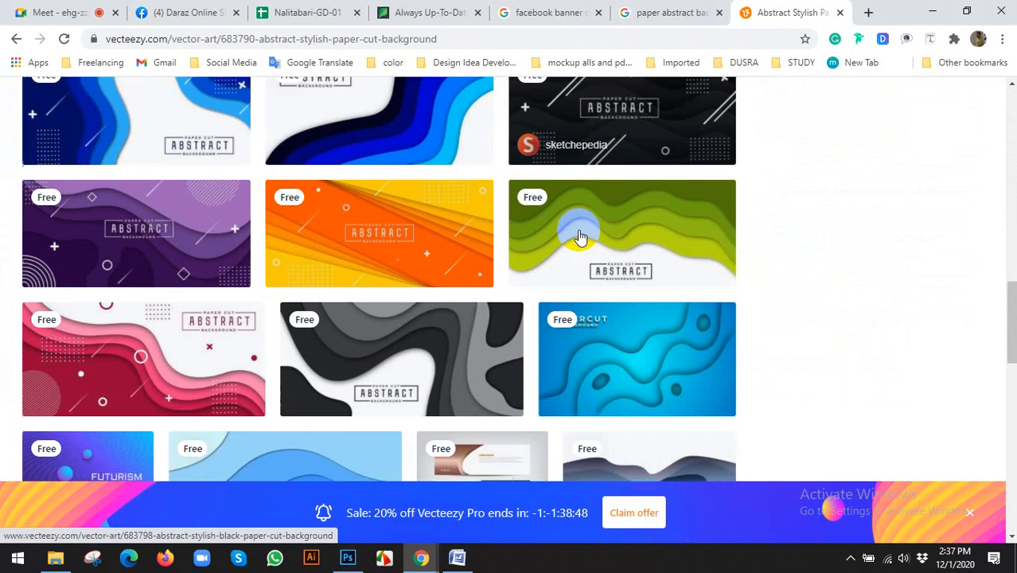
Step: Leave the Vecteezy related vectors and open freepik.com in place of the paper abstract background search results
scroll(586, 228, "down", 2)
scroll(581, 223, "up", 4)
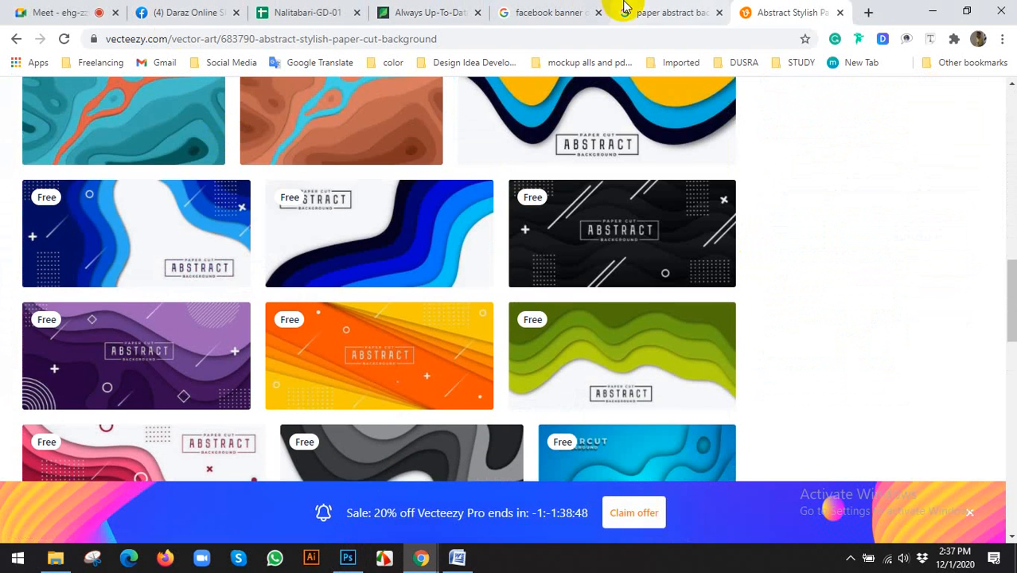
left_click(661, 13)
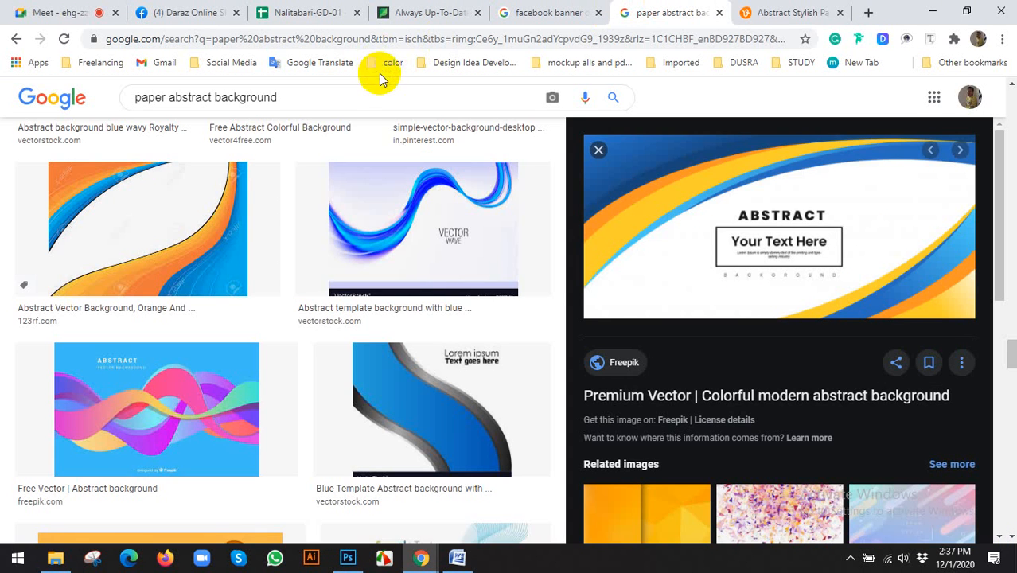
left_click(299, 37)
type("fre")
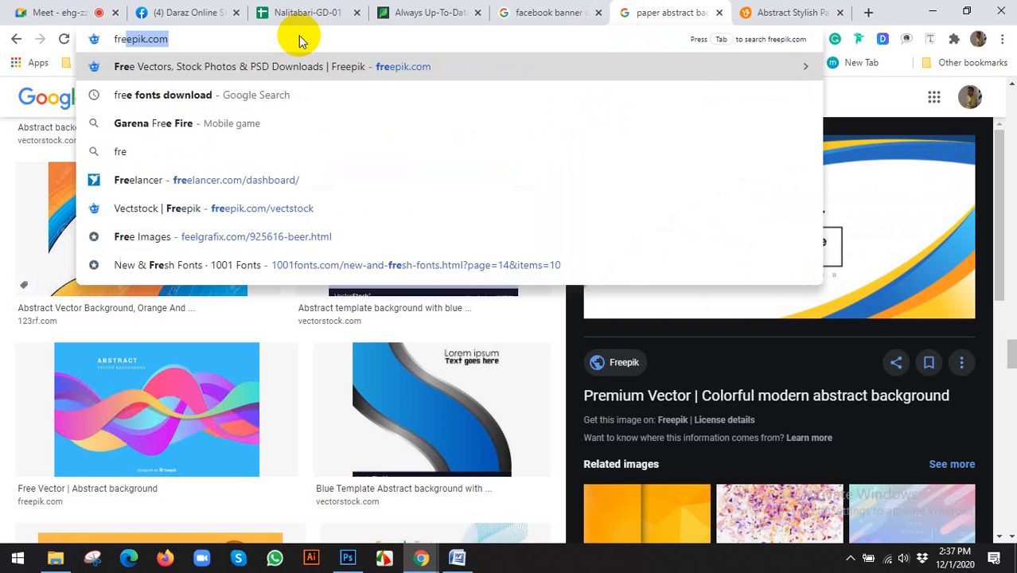
key("Return")
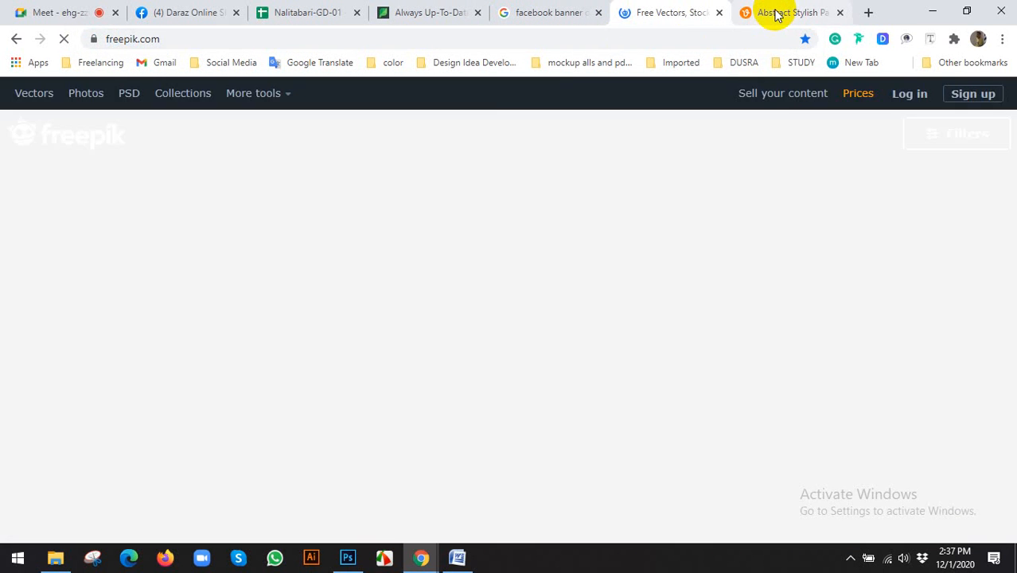
left_click(772, 12)
left_click(705, 9)
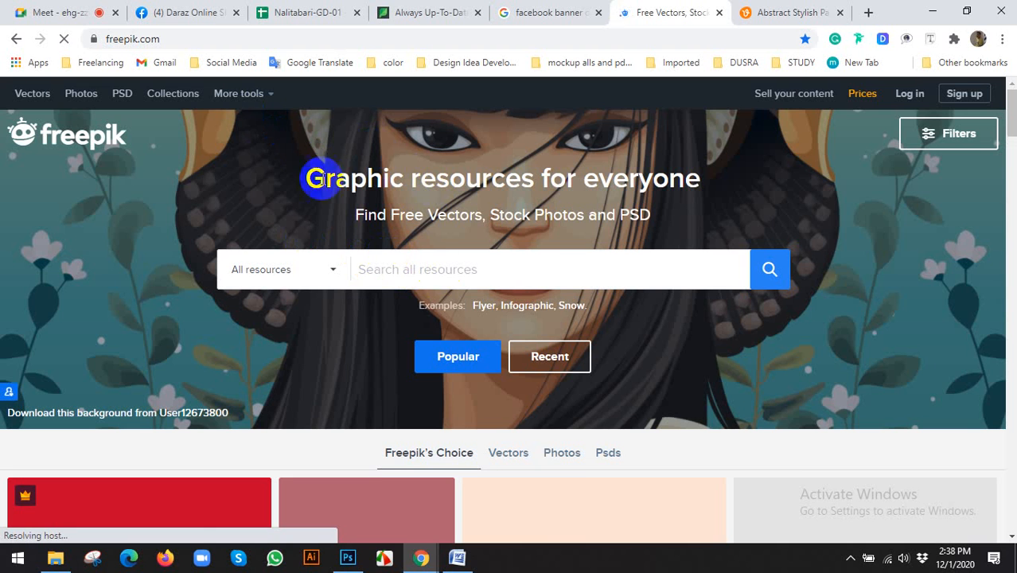
Step: Search Freepik for "paper cut background" and select the Premium filter among the resource options
left_click(441, 272)
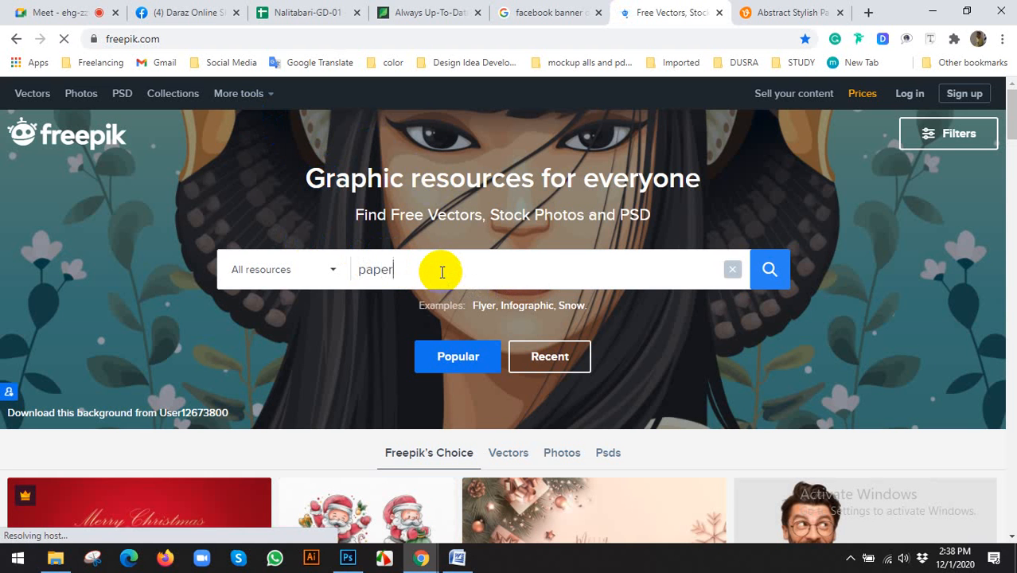
type("paper cut background")
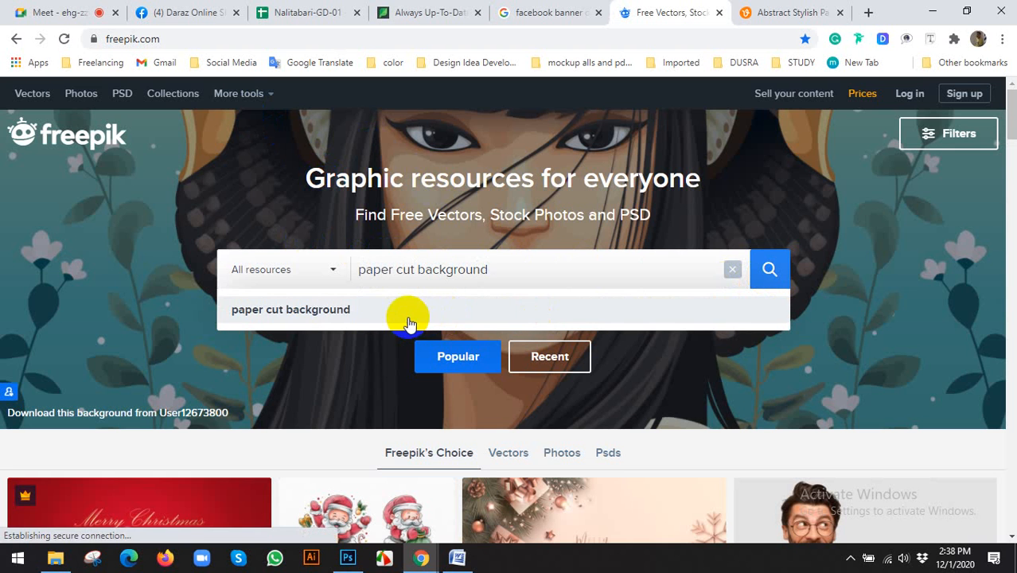
left_click(354, 313)
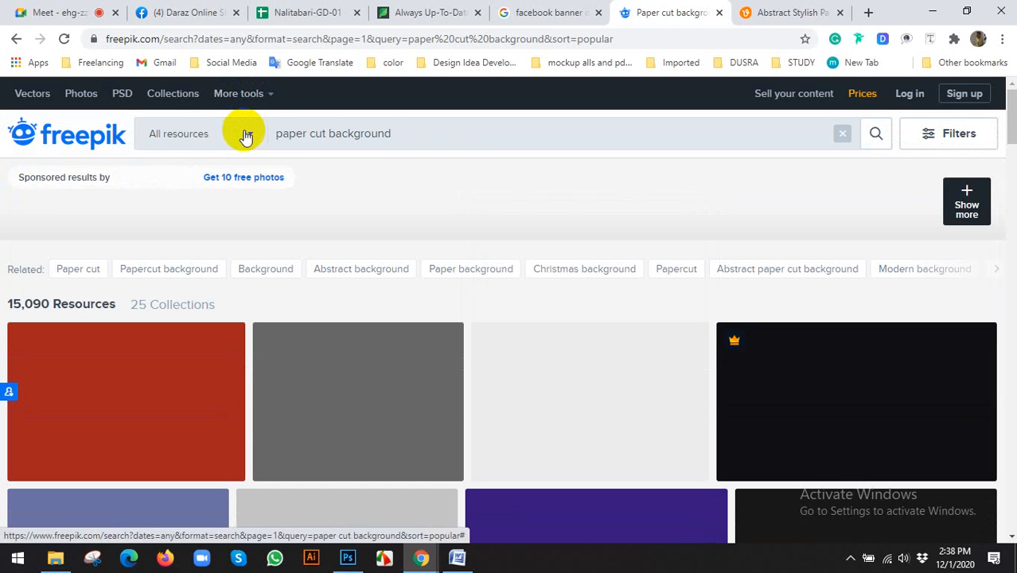
left_click(244, 134)
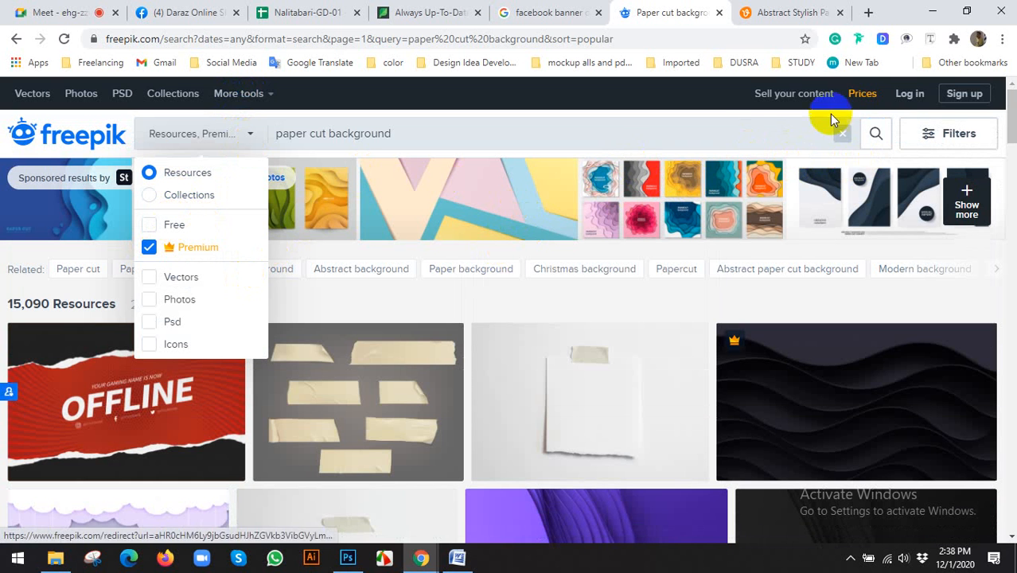
Step: Look through the Freepik paper cut background results for a suitable layered wave reference
scroll(574, 231, "down", 3)
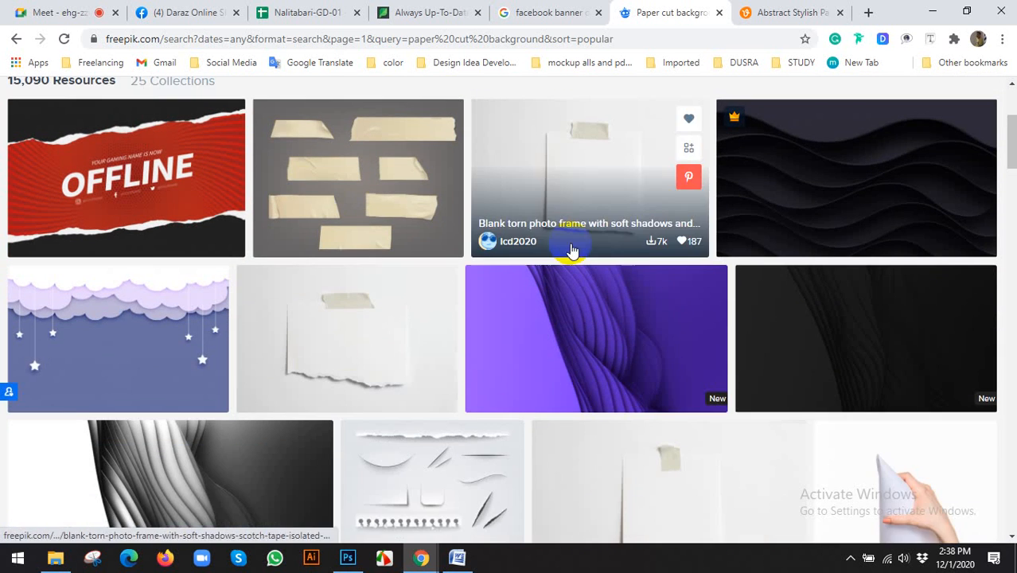
scroll(571, 250, "down", 3)
scroll(593, 255, "up", 3)
scroll(618, 234, "down", 3)
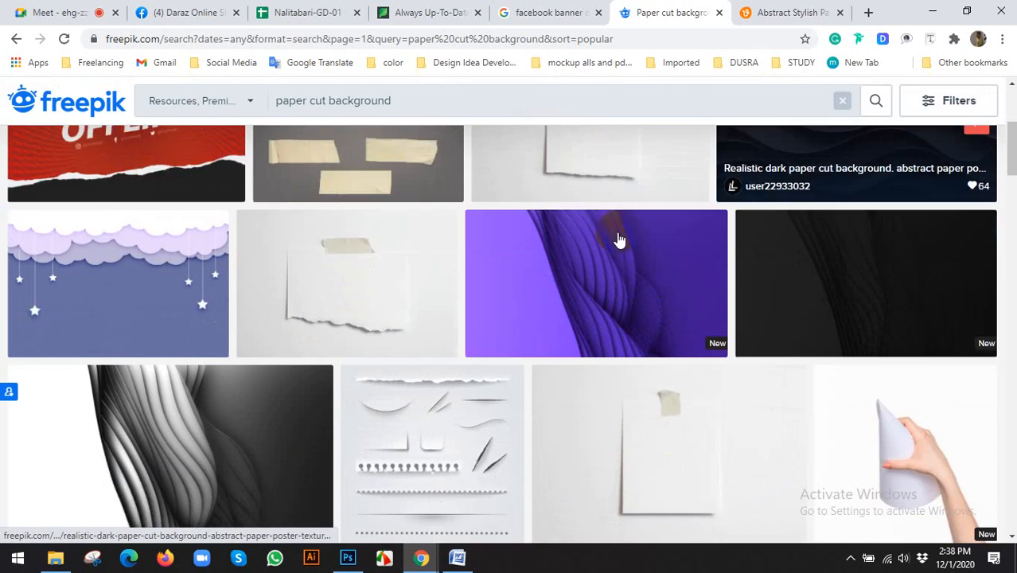
scroll(447, 272, "down", 1)
scroll(322, 278, "down", 4)
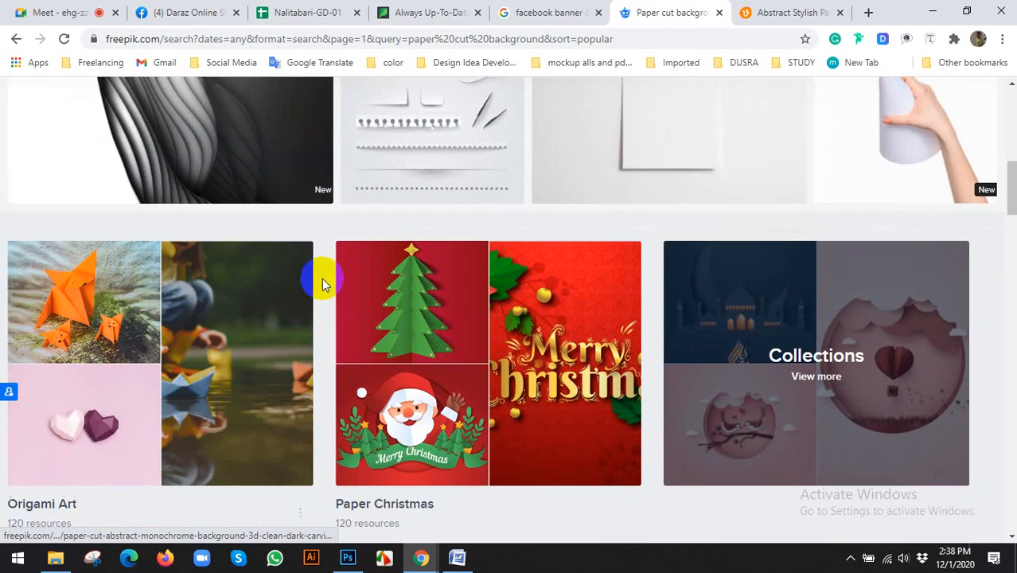
scroll(452, 328, "down", 2)
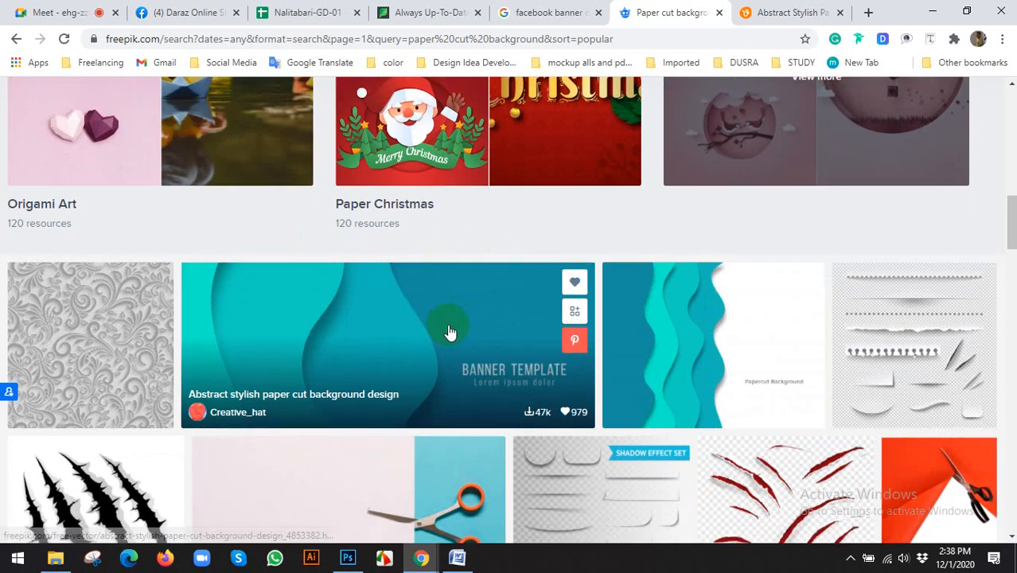
scroll(402, 281, "up", 10)
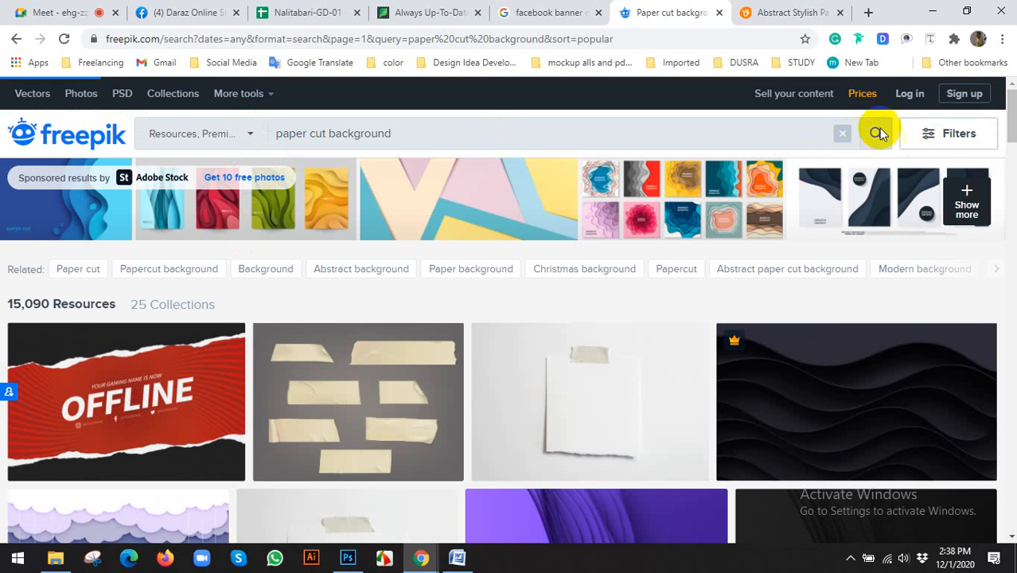
Step: Rerun the search with the Premium filter and open Abstract green background in paper cut style in a new tab
left_click(876, 133)
scroll(686, 284, "down", 2)
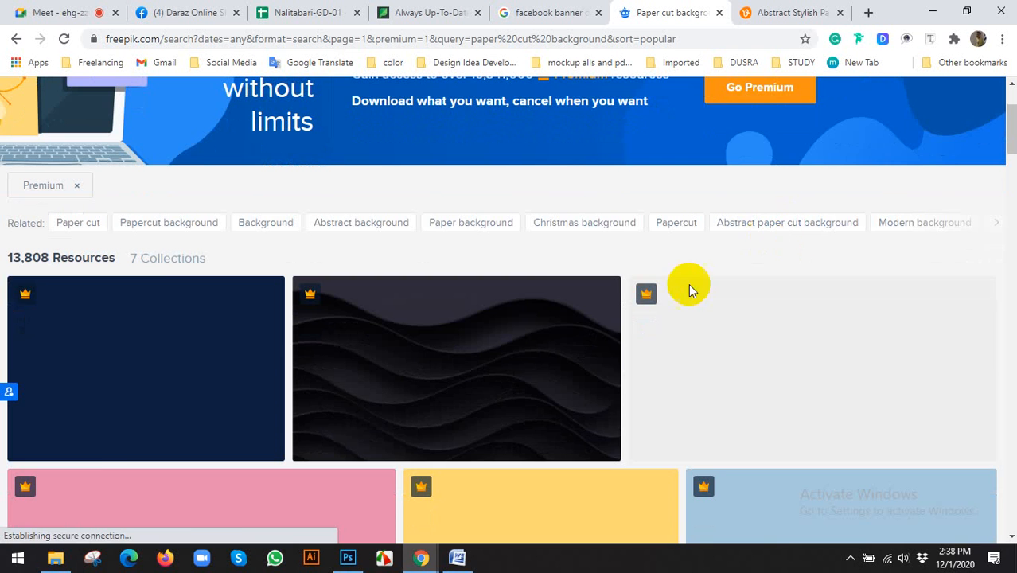
scroll(680, 301, "down", 2)
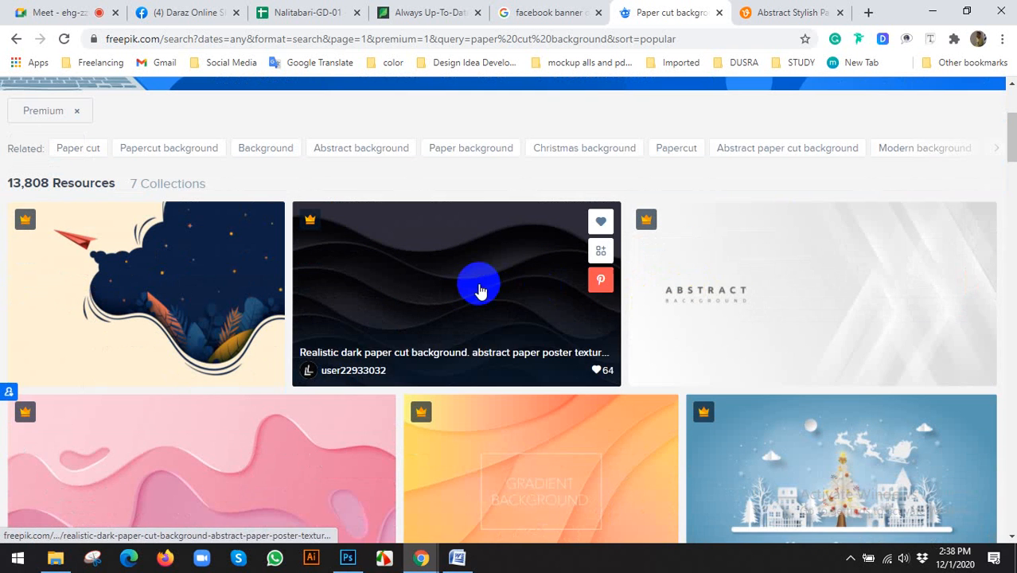
scroll(601, 295, "down", 2)
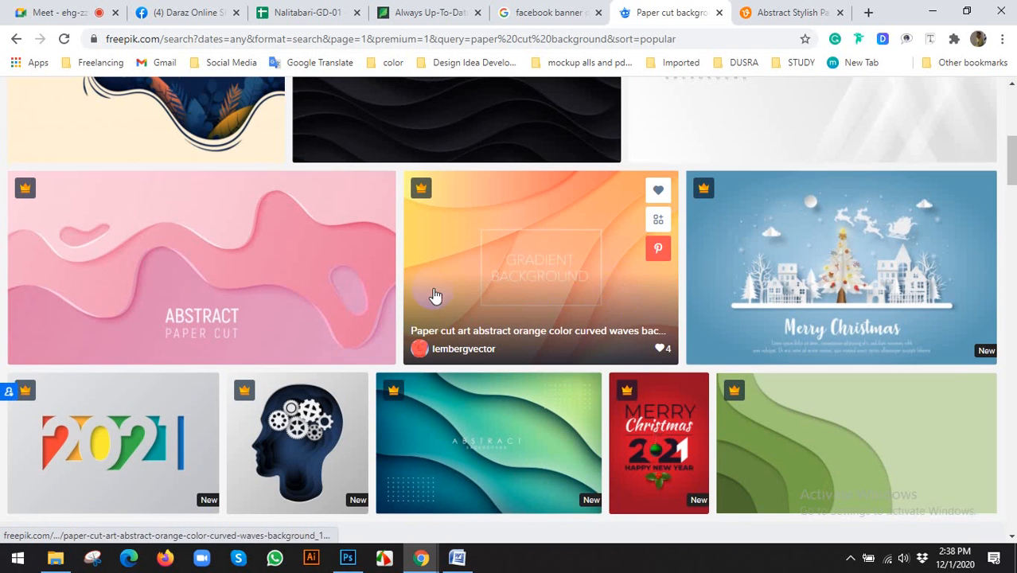
scroll(501, 274, "down", 2)
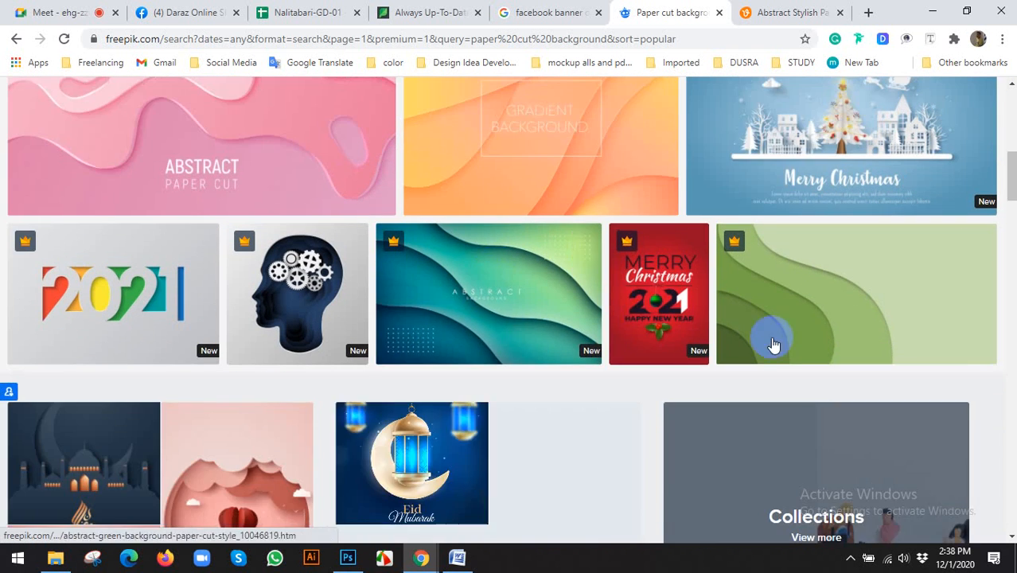
right_click(810, 295)
left_click(836, 296)
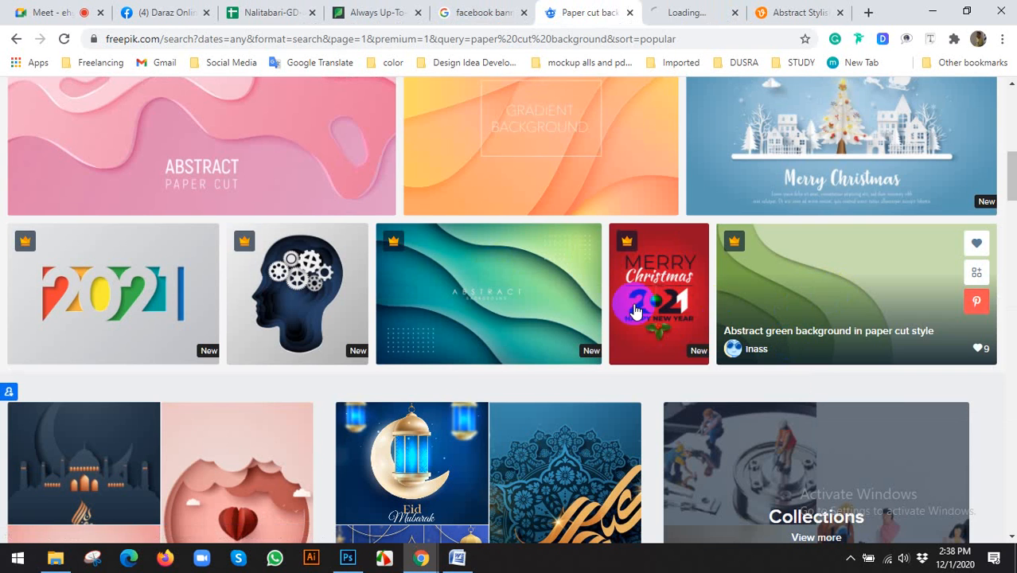
Step: Browse further through the premium results and open the Abstract 3d paper cut background with concentric red and yellow rings
scroll(532, 312, "down", 2)
scroll(401, 374, "down", 6)
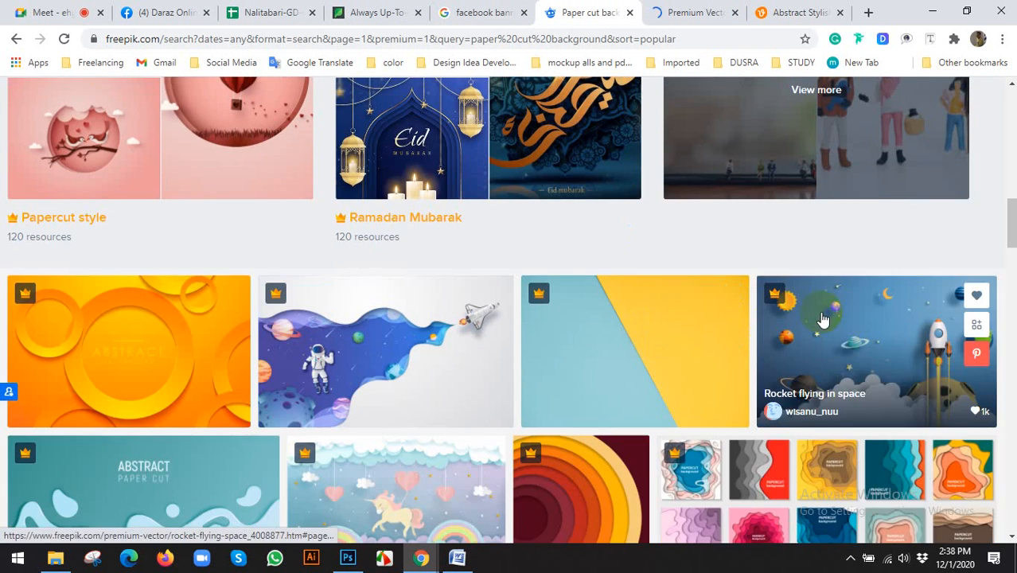
scroll(583, 283, "down", 1)
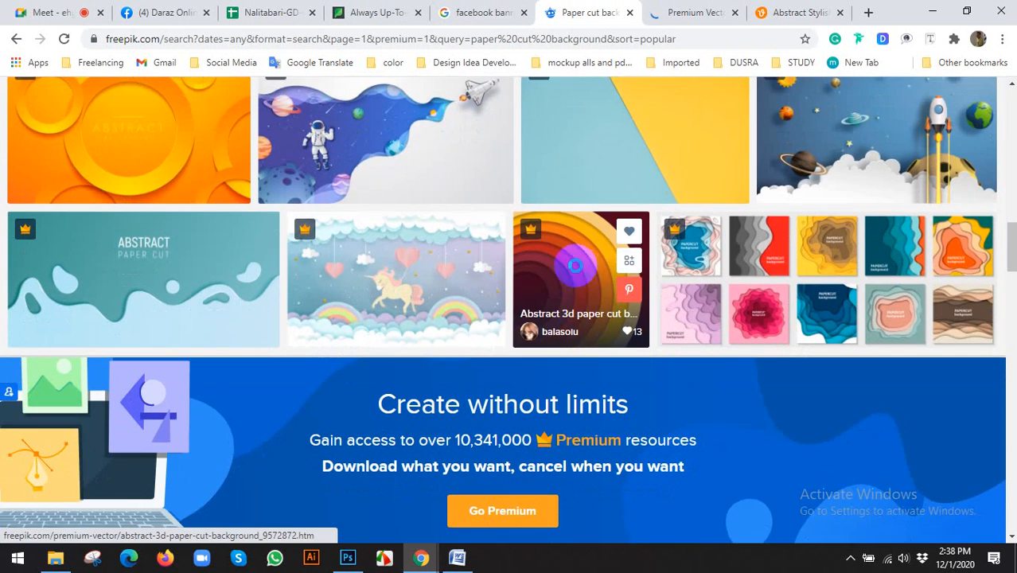
left_click(592, 292)
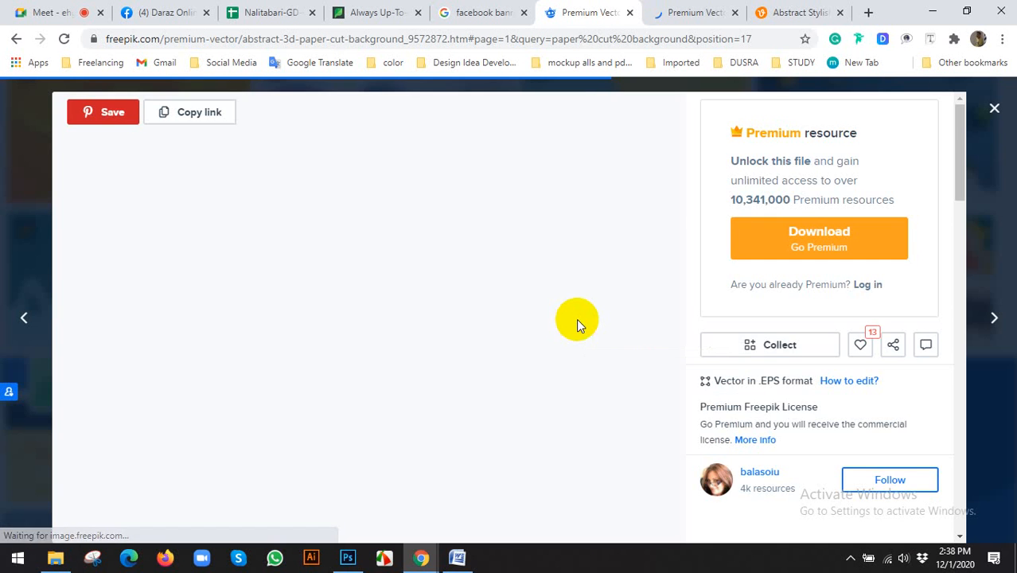
scroll(578, 325, "down", 2)
scroll(579, 323, "up", 2)
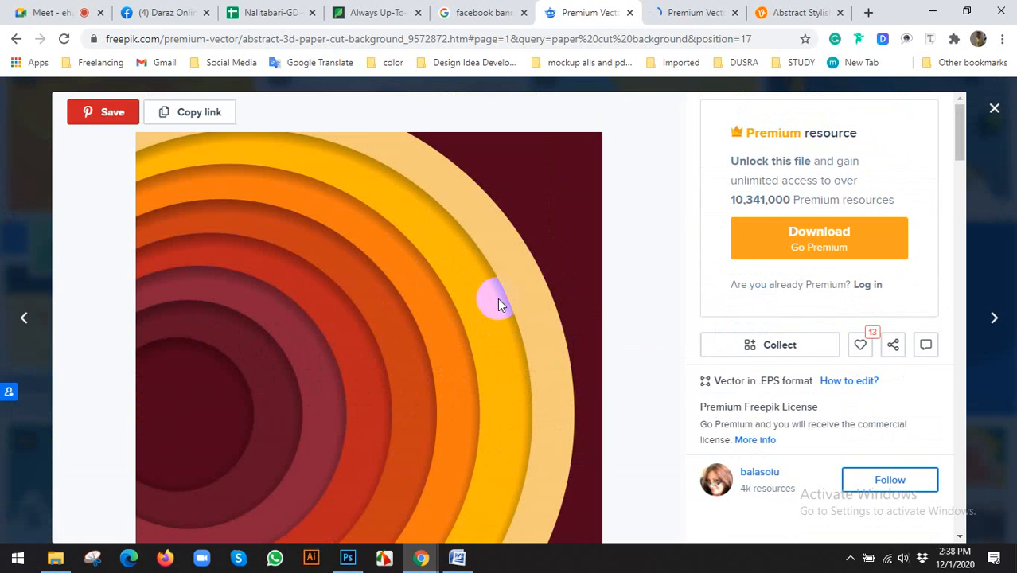
Step: Review the Abstract green background in paper cut style page and its suggested similar resources
left_click(657, 20)
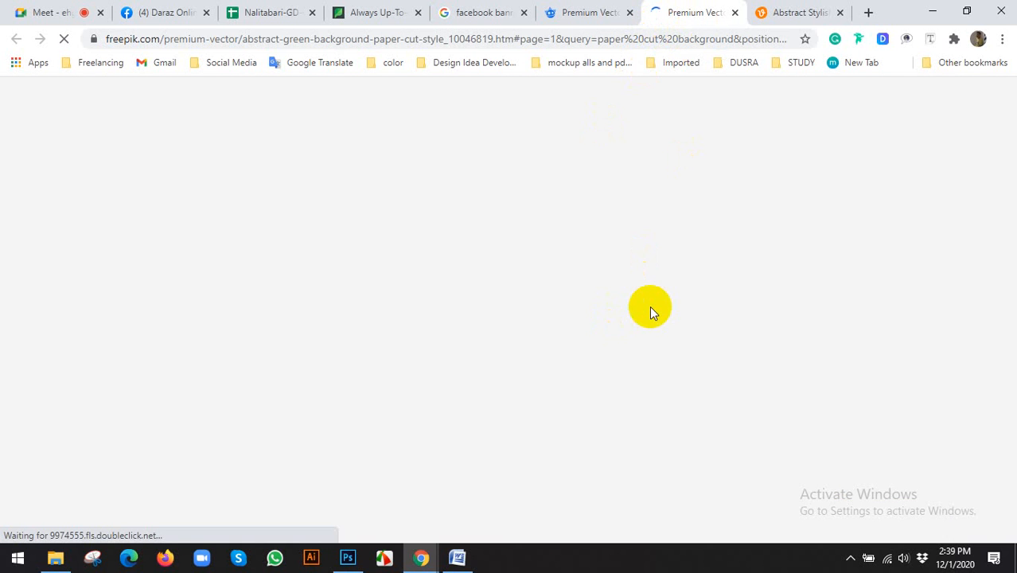
scroll(326, 351, "down", 1)
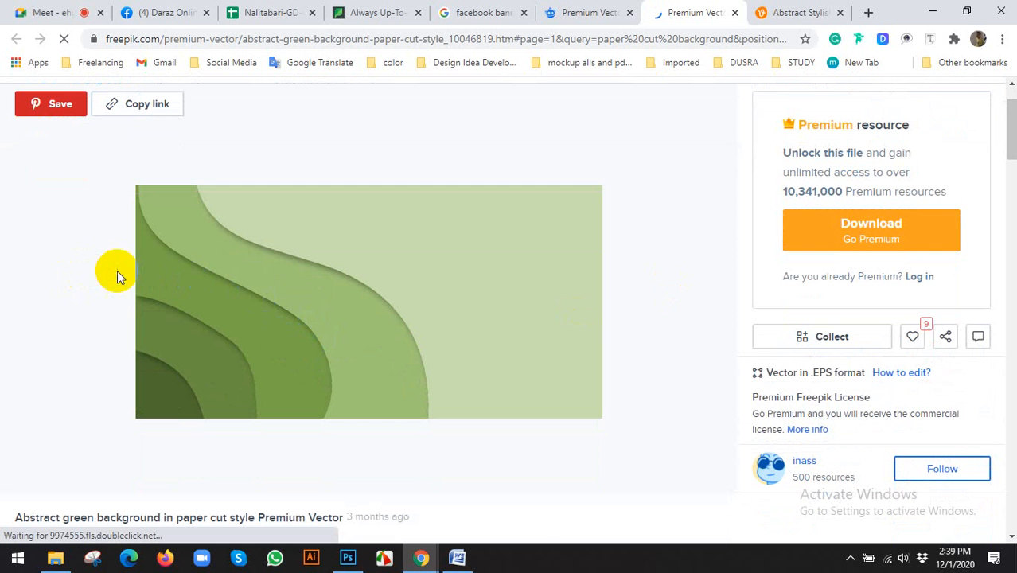
scroll(141, 267, "down", 1)
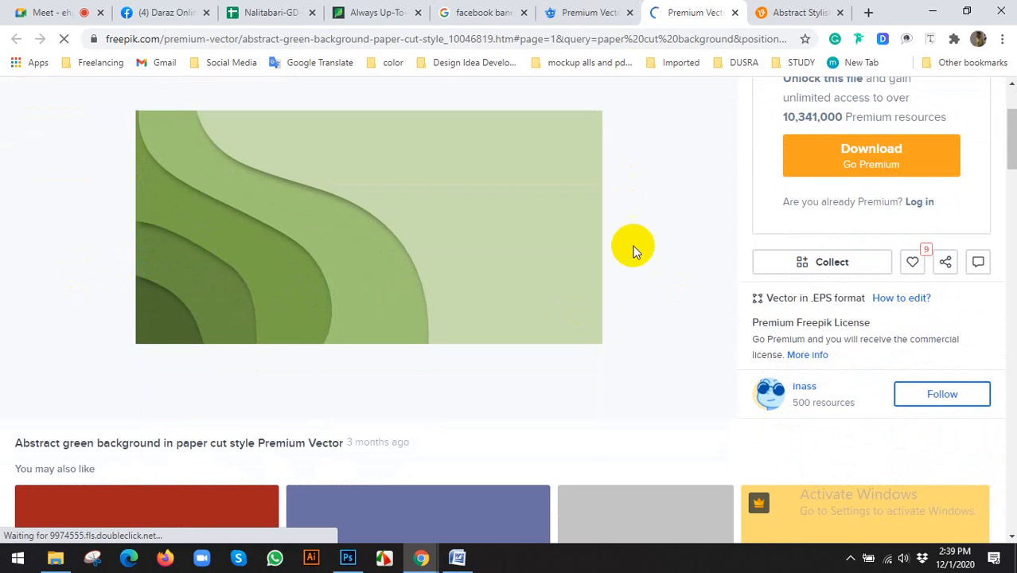
scroll(635, 253, "down", 5)
scroll(652, 302, "up", 1)
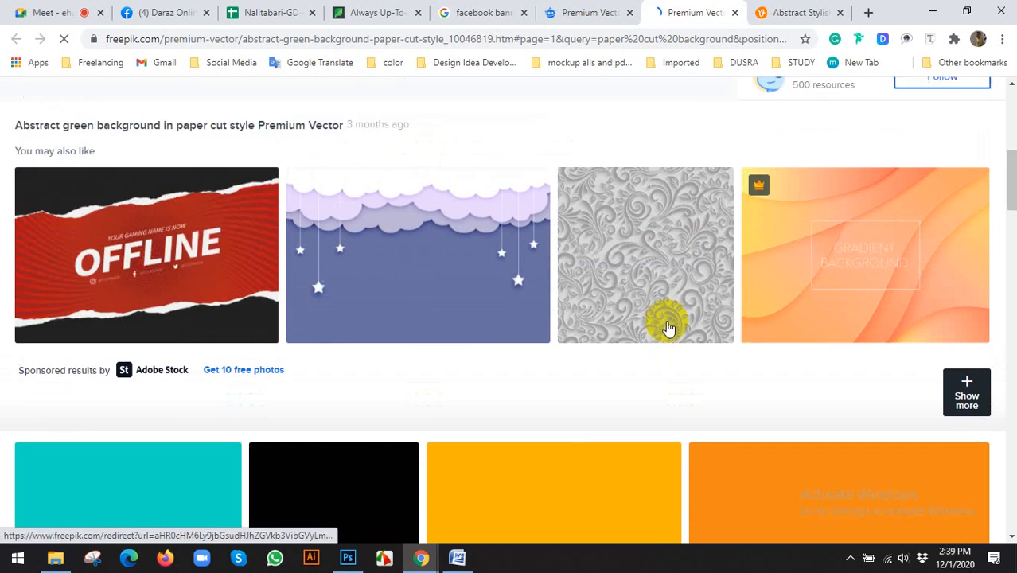
scroll(717, 317, "up", 6)
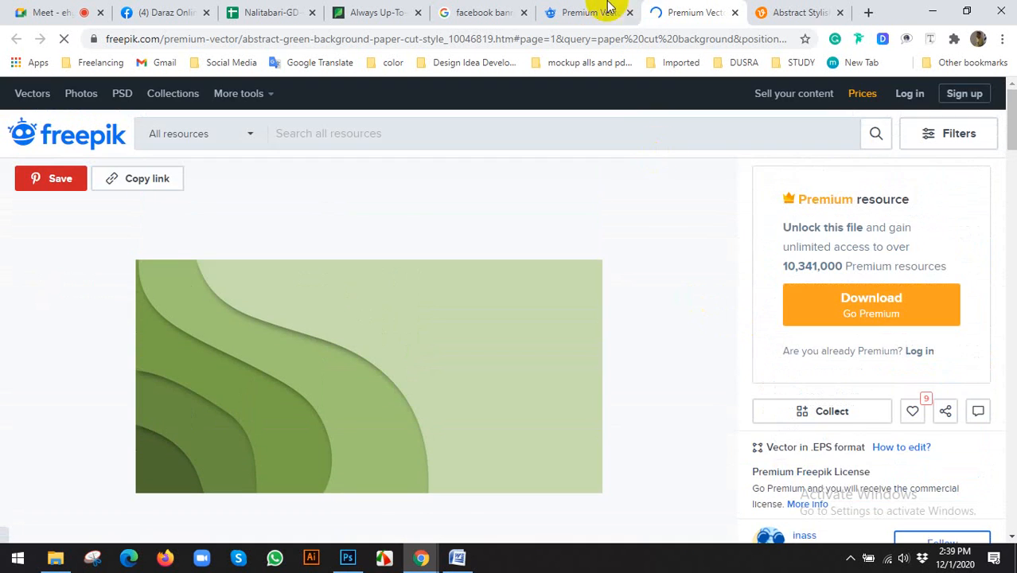
Step: Return to the Abstract 3d paper cut background page and look through its related vectors
left_click(609, 7)
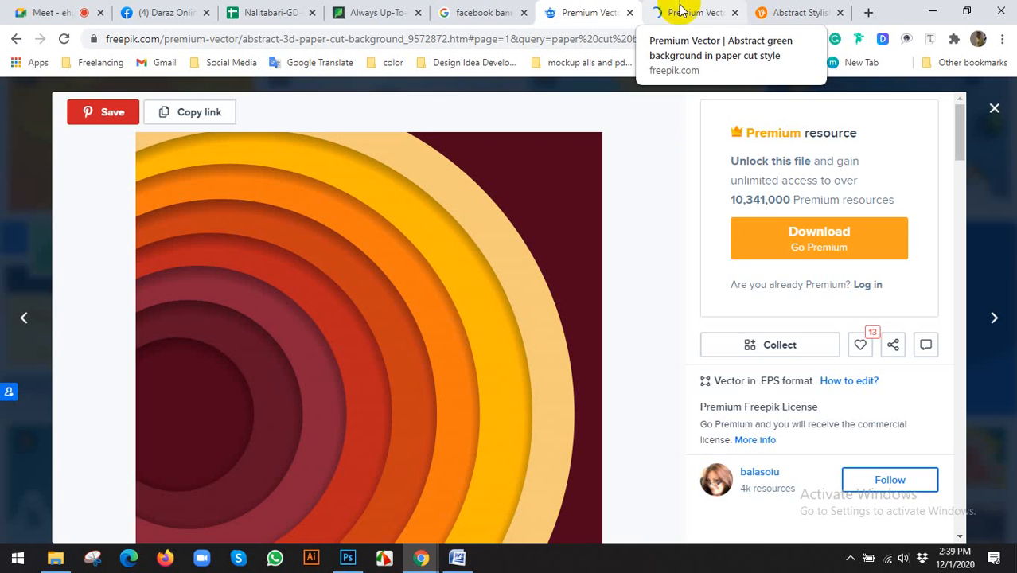
scroll(477, 335, "down", 5)
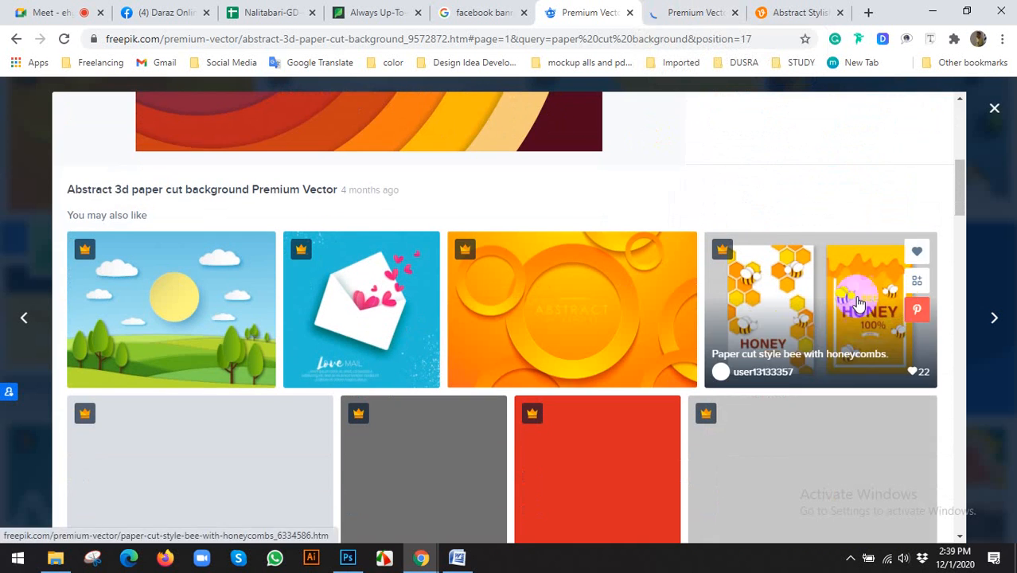
scroll(876, 302, "down", 2)
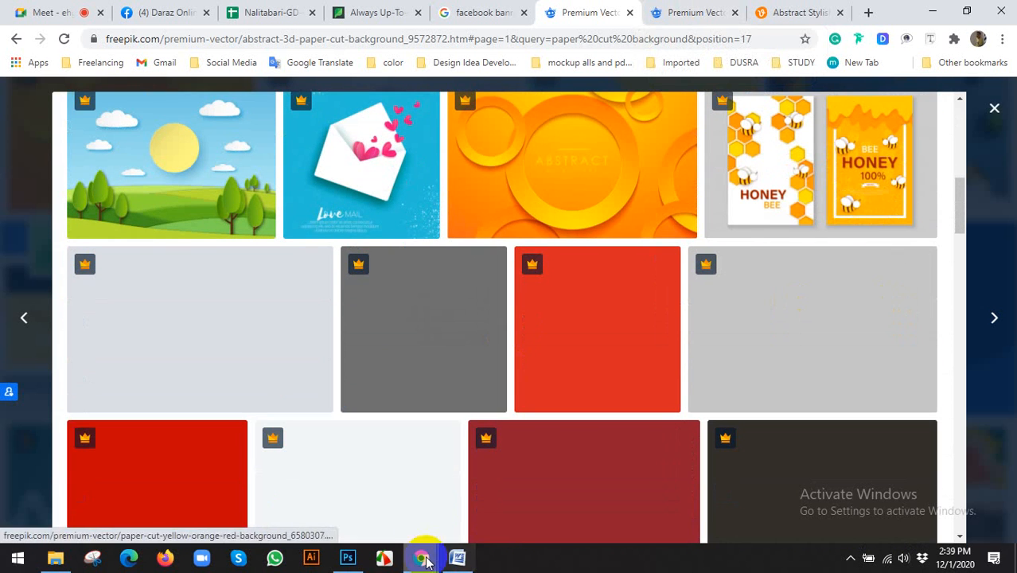
Step: Check the Google Meet call, switch to the Facebook cover banner in Photoshop and activate the Move tool
left_click(60, 11)
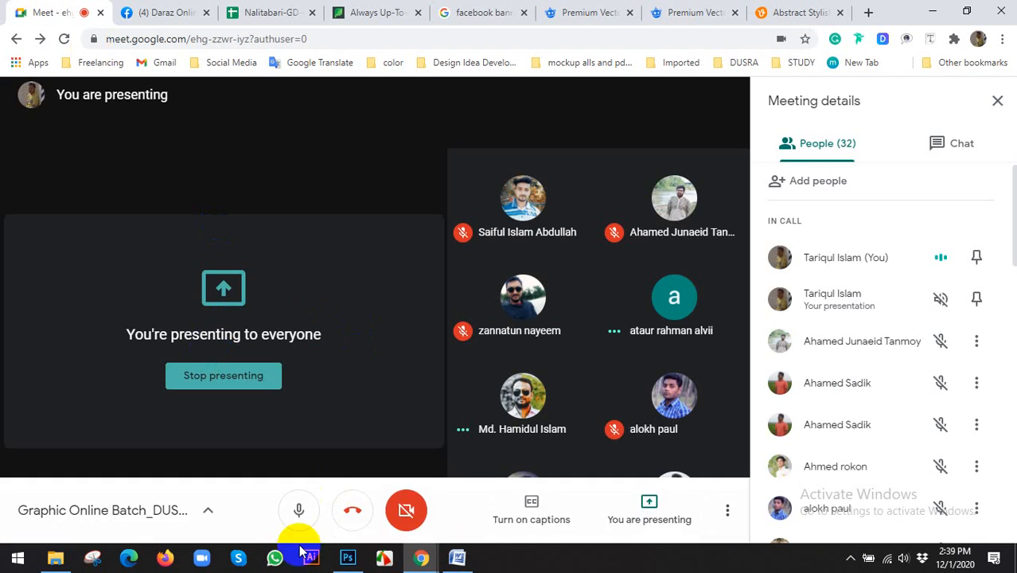
left_click(347, 557)
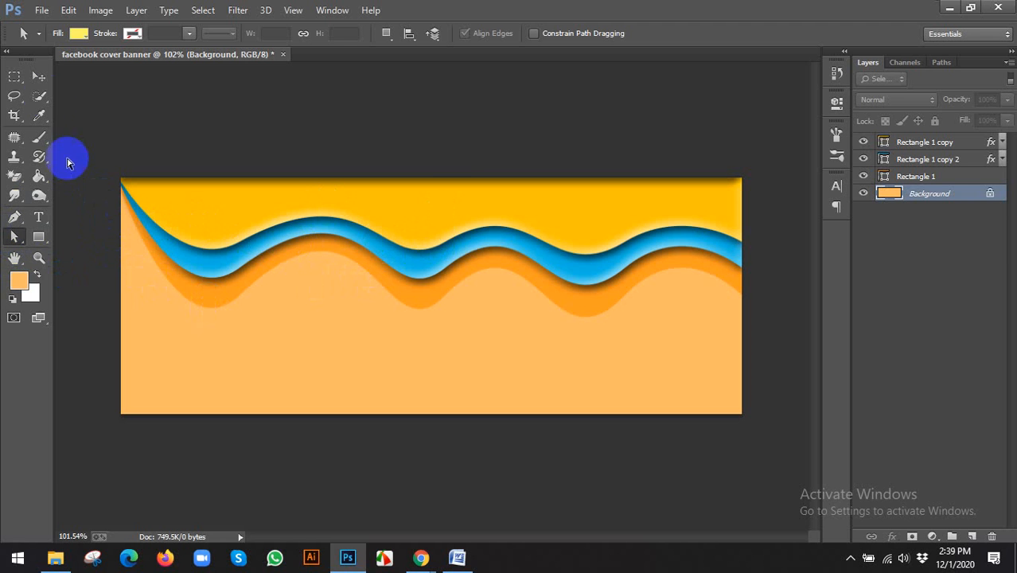
left_click(38, 80)
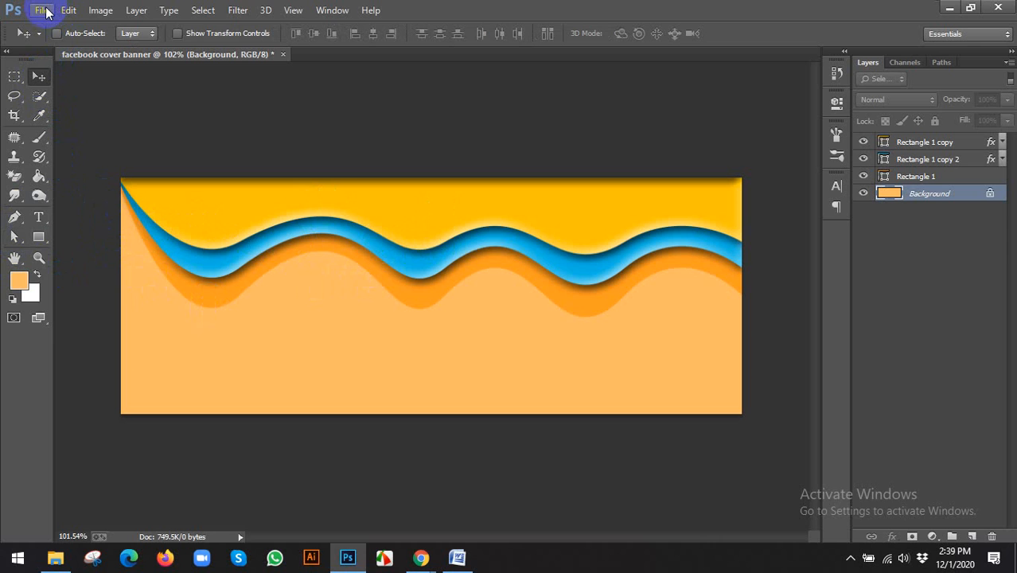